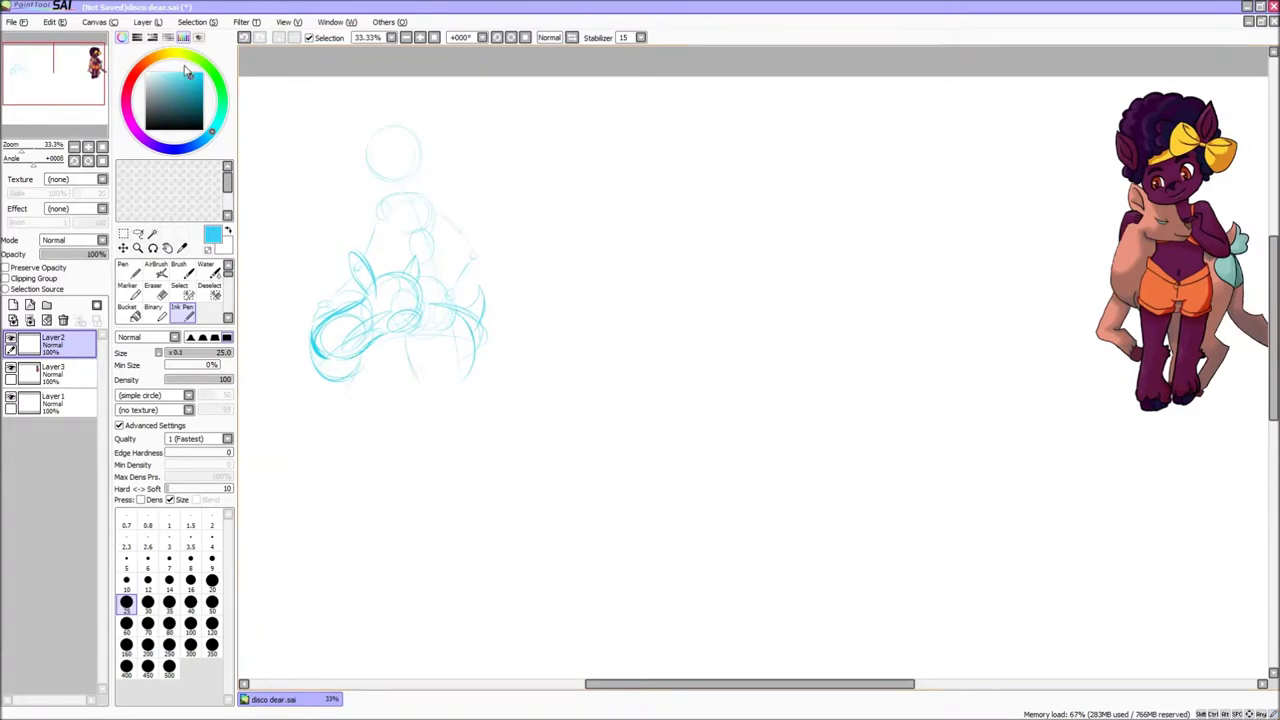
Step: Rough out a second thumbnail pose beside the first, with circles for the head, torso, hips and limb joints
left_click_drag(530, 310, 505, 305)
left_click_drag(485, 240, 480, 245)
left_click_drag(545, 320, 575, 375)
left_click_drag(470, 395, 525, 420)
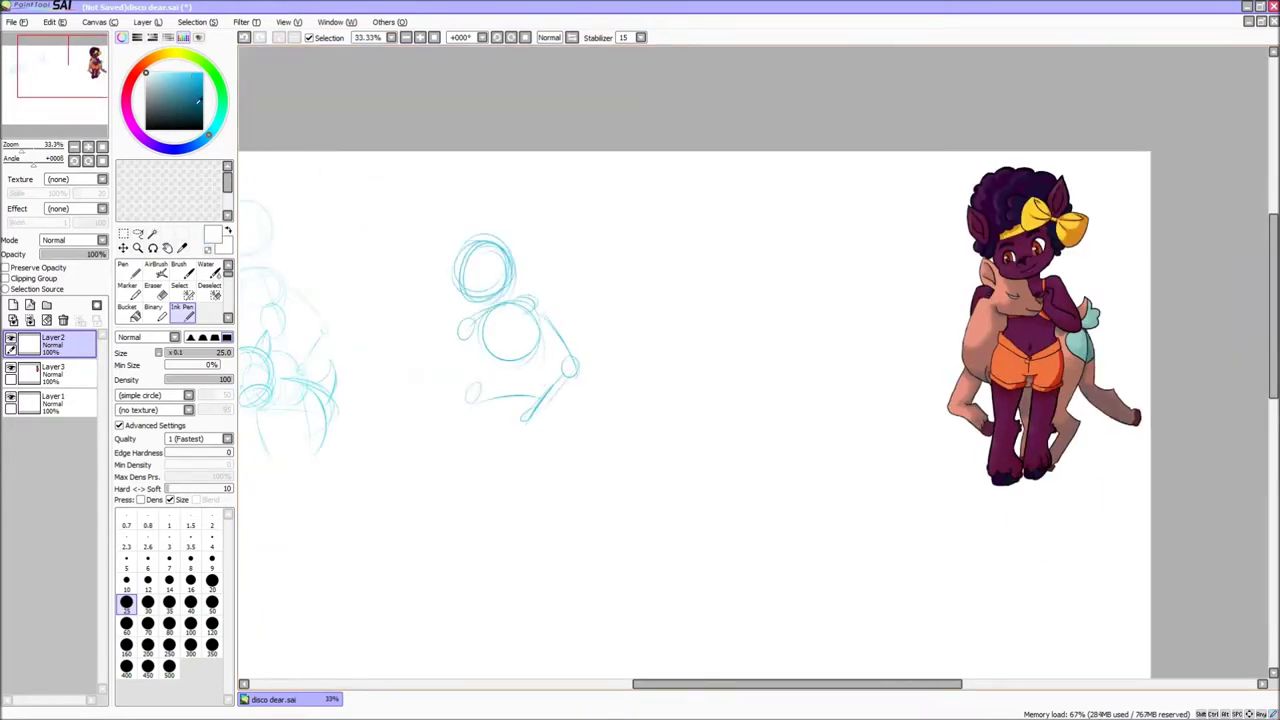
left_click_drag(489, 300, 540, 420)
left_click_drag(570, 340, 480, 430)
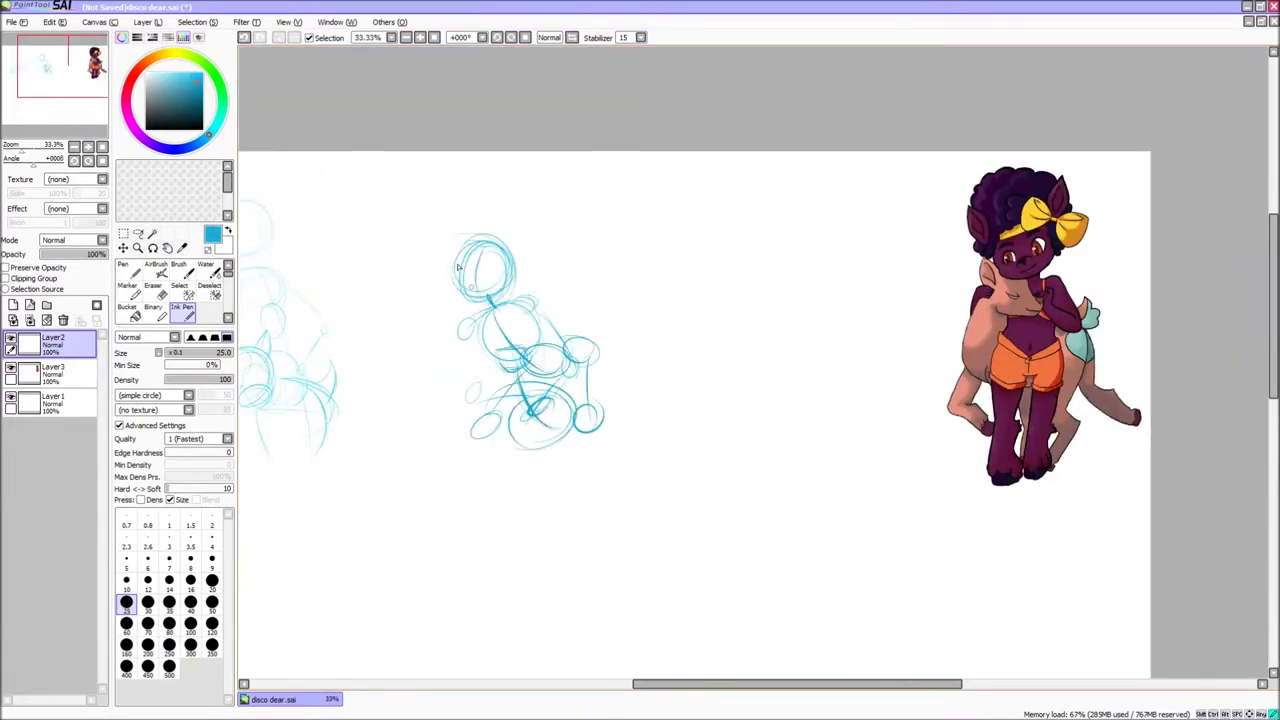
Step: Rough out a third thumbnail beside the second, with a head, hair mass and large overlapping body circles
left_click_drag(600, 400, 500, 345)
left_click_drag(620, 360, 740, 360)
left_click_drag(730, 360, 615, 420)
mouse_move(660, 428)
left_mouse_down()
mouse_move(585, 326)
mouse_move(685, 285)
left_mouse_up()
left_click_drag(640, 300, 670, 310)
left_click_drag(625, 255, 715, 300)
left_click_drag(610, 318, 688, 325)
left_click_drag(702, 452, 735, 488)
left_click_drag(690, 430, 666, 419)
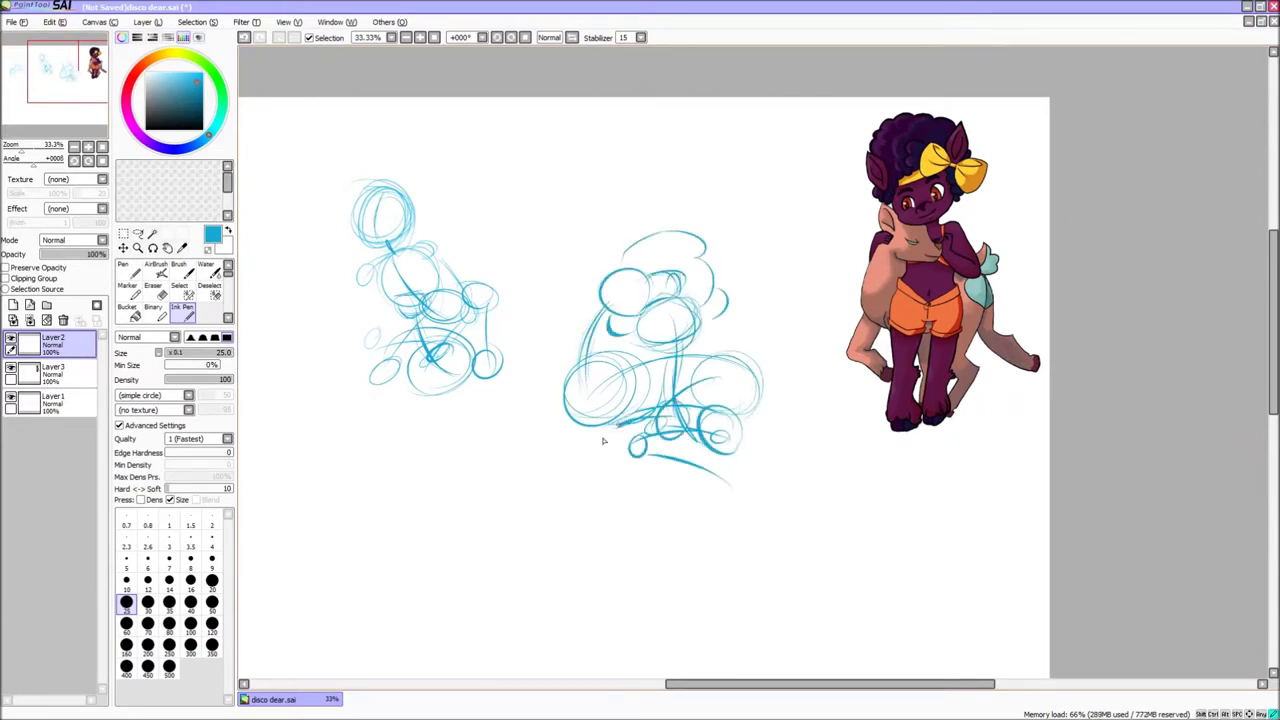
Step: Add a pointed ear, muzzle line, shoulder joint and tail tuft to the third thumbnail
left_click_drag(600, 300, 680, 296)
left_click_drag(600, 272, 627, 256)
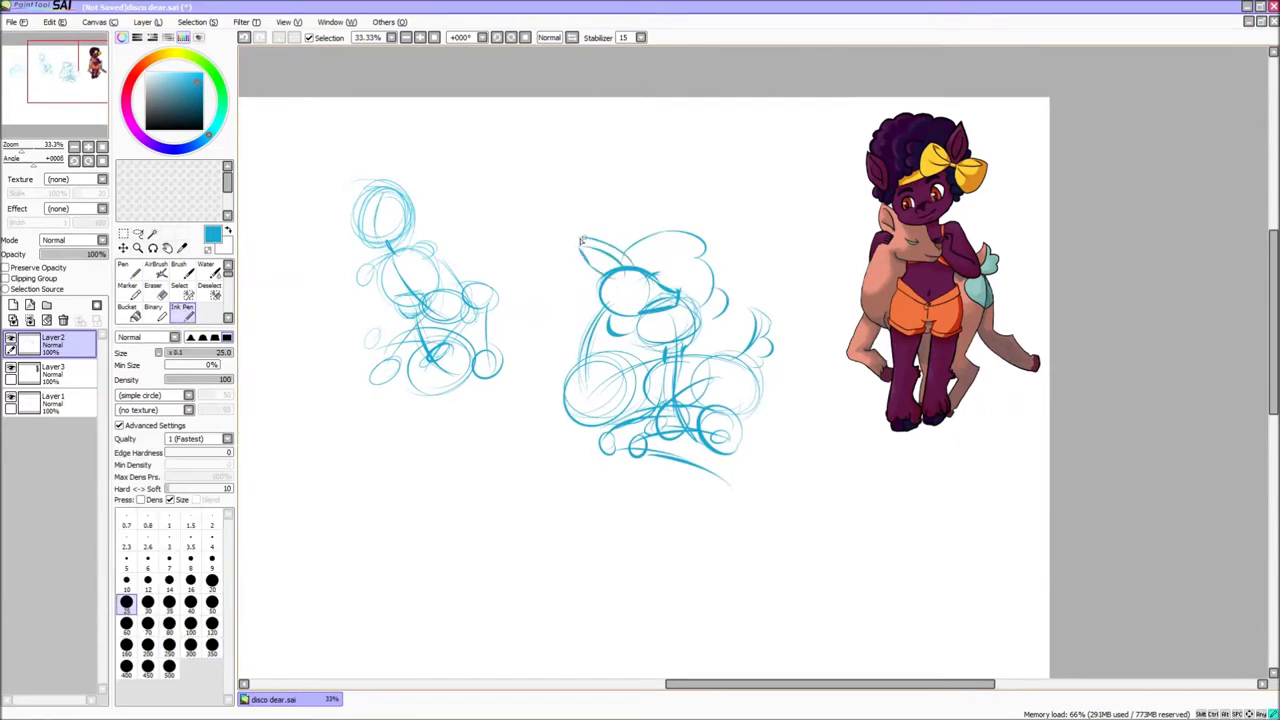
left_click_drag(606, 360, 690, 385)
Step: Start a fourth thumbnail below the first, with rounded shoulders, a torso circle and two long straight front limbs
mouse_move(650, 420)
left_mouse_down()
mouse_move(845, 35)
mouse_move(883, 182)
left_mouse_up()
left_click_drag(470, 430, 466, 432)
left_click_drag(470, 335, 505, 385)
left_click_drag(430, 380, 420, 510)
left_click_drag(505, 380, 532, 505)
key("ctrl+z")
left_click_drag(470, 395, 488, 462)
left_click_drag(430, 380, 422, 510)
left_click_drag(508, 386, 536, 508)
left_click_drag(445, 470, 507, 450)
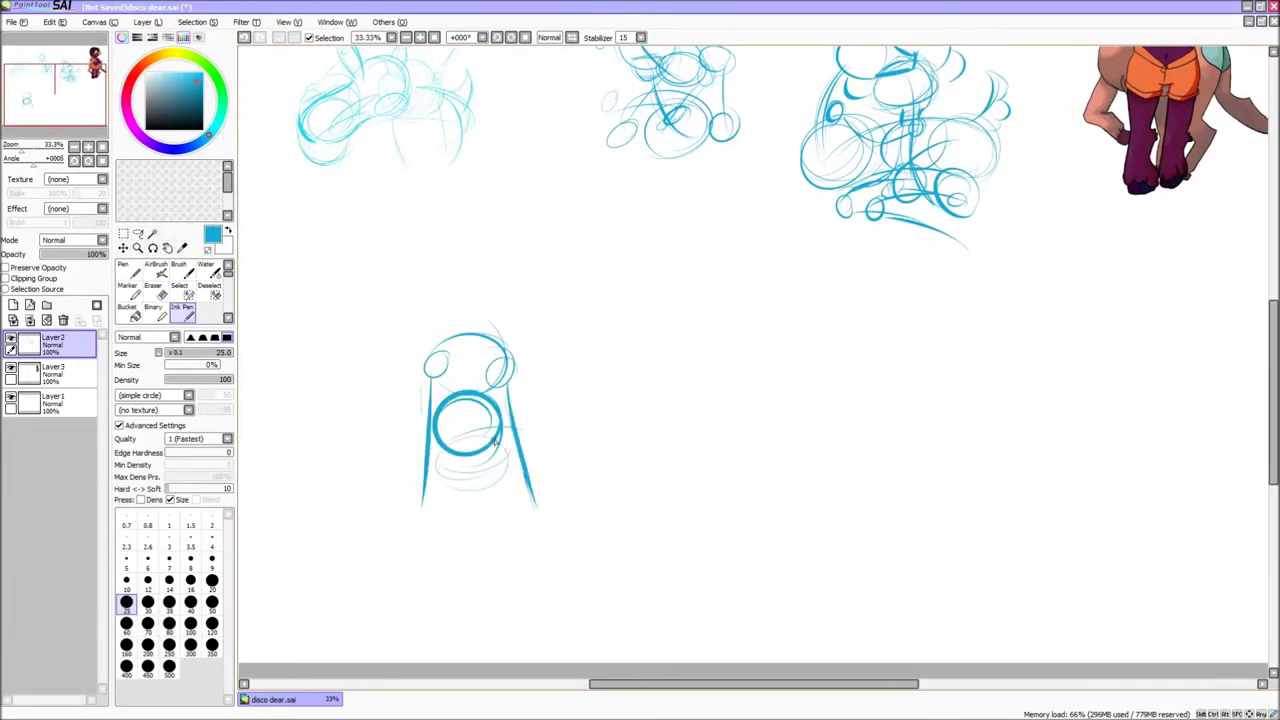
Step: Add the head circle, hip joints and spread lower legs to the fourth thumbnail
left_click_drag(452, 252, 462, 318)
left_click_drag(440, 445, 543, 523)
left_click_drag(500, 468, 540, 525)
left_click_drag(440, 455, 490, 462)
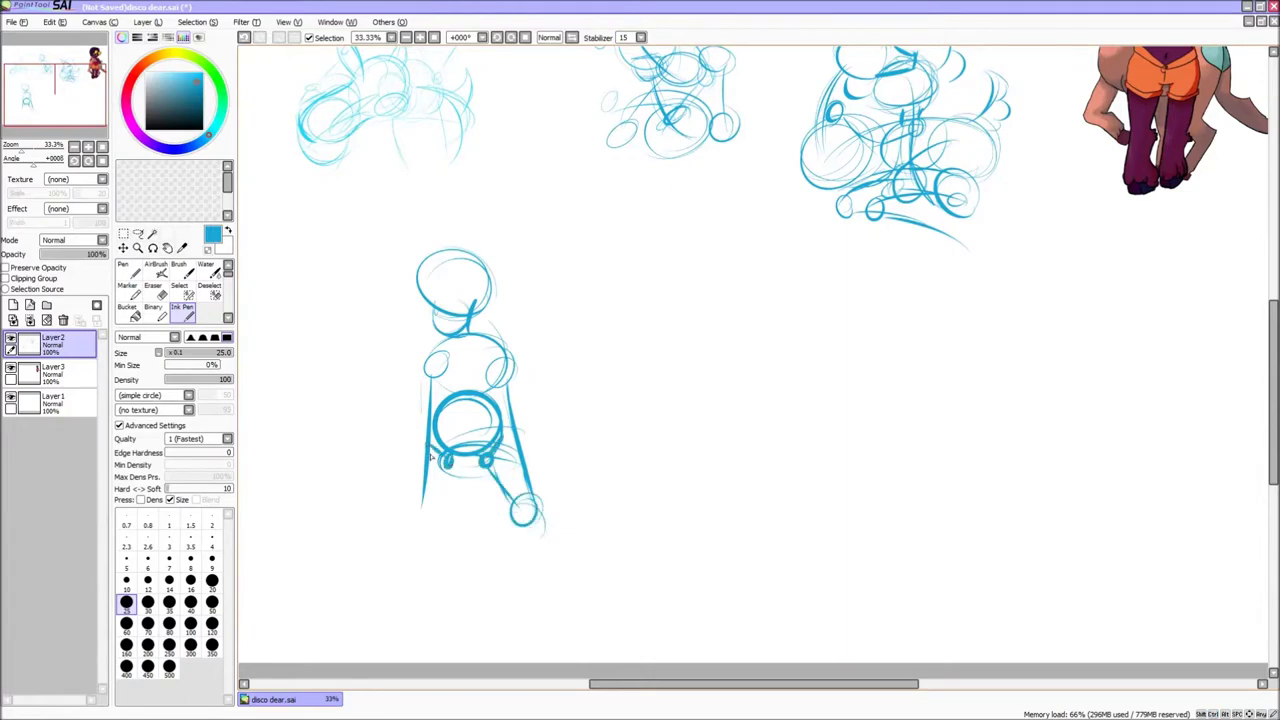
left_click_drag(425, 512, 412, 532)
left_click_drag(445, 472, 477, 507)
Step: Define the neck, shoulders, outer limbs and skull outline of the fourth thumbnail
left_click_drag(445, 357, 462, 310)
left_click_drag(478, 308, 508, 366)
left_click_drag(428, 356, 420, 505)
left_click_drag(452, 245, 470, 320)
left_click_drag(495, 336, 510, 398)
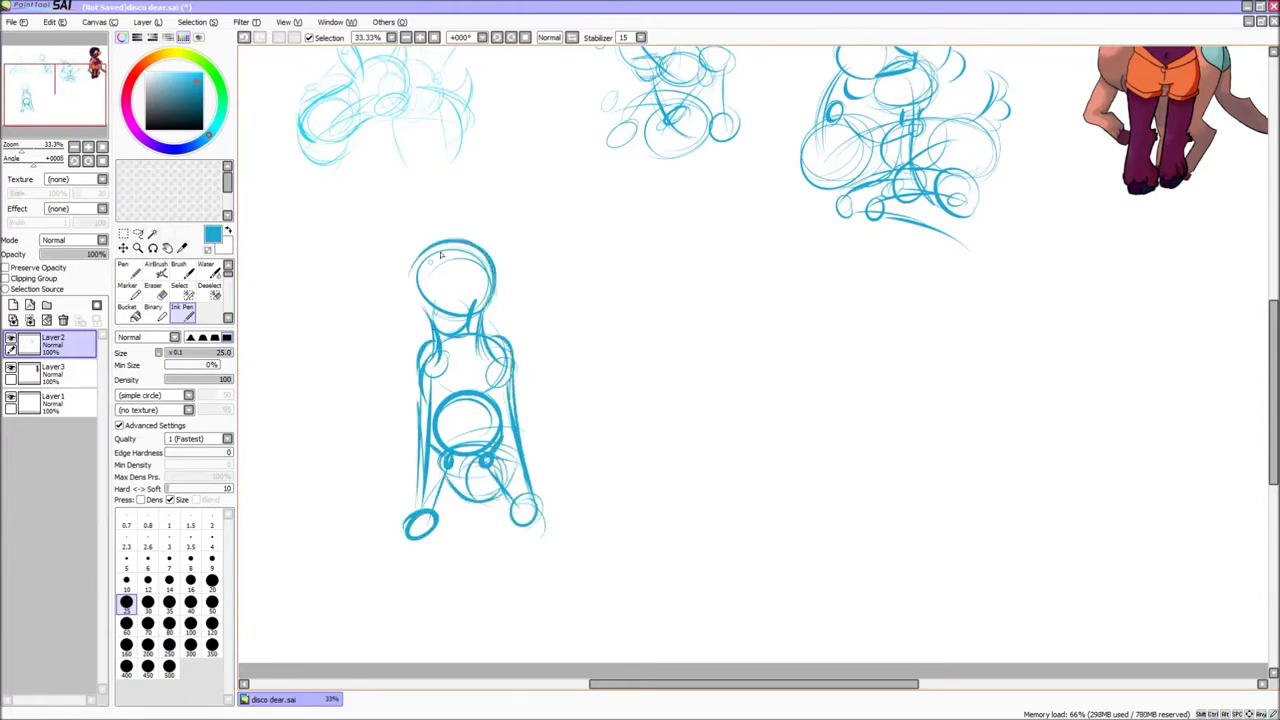
Step: Clean up the fourth thumbnail's head and reshape its face and muzzle outline
left_click(95, 82)
key("e")
left_click_drag(360, 345, 350, 478)
key("n")
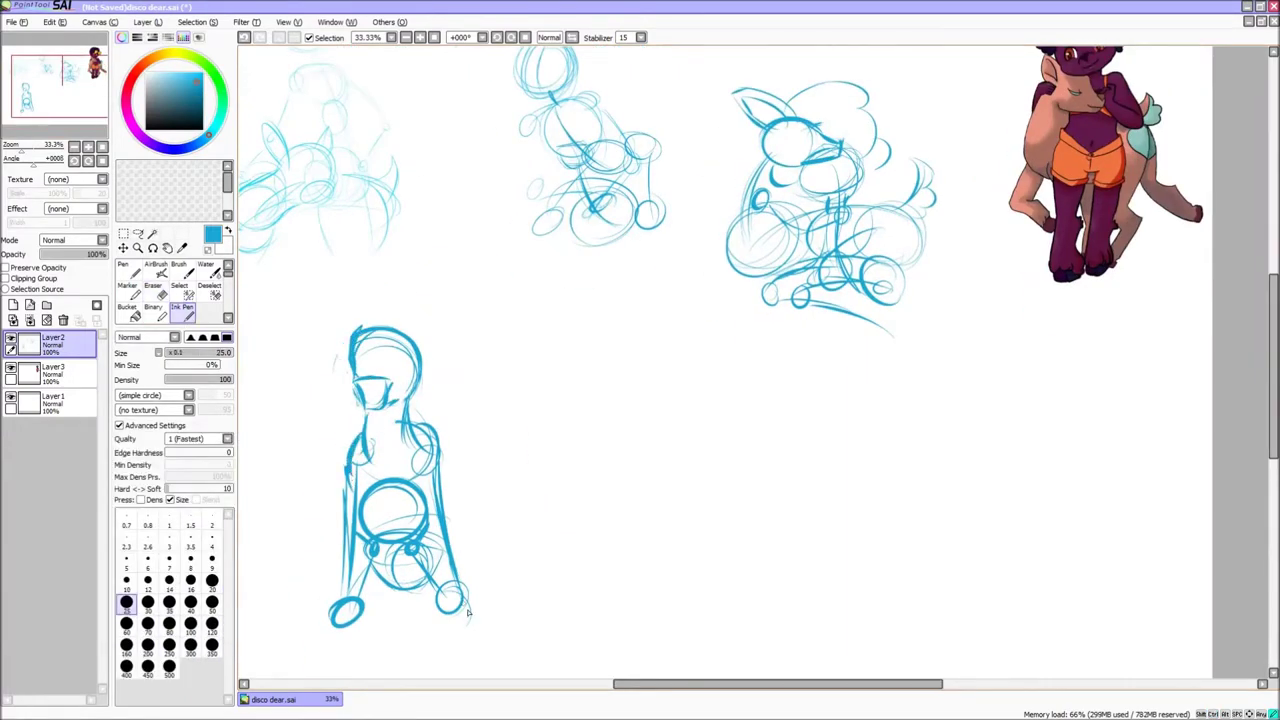
Step: Add the rear body mass and trailing leg behind the fourth thumbnail, and thicken its shoulder and chest outlines
left_click_drag(455, 485, 465, 550)
left_click_drag(440, 590, 468, 620)
left_click_drag(445, 470, 478, 515)
left_click_drag(415, 405, 468, 418)
left_click_drag(458, 430, 485, 540)
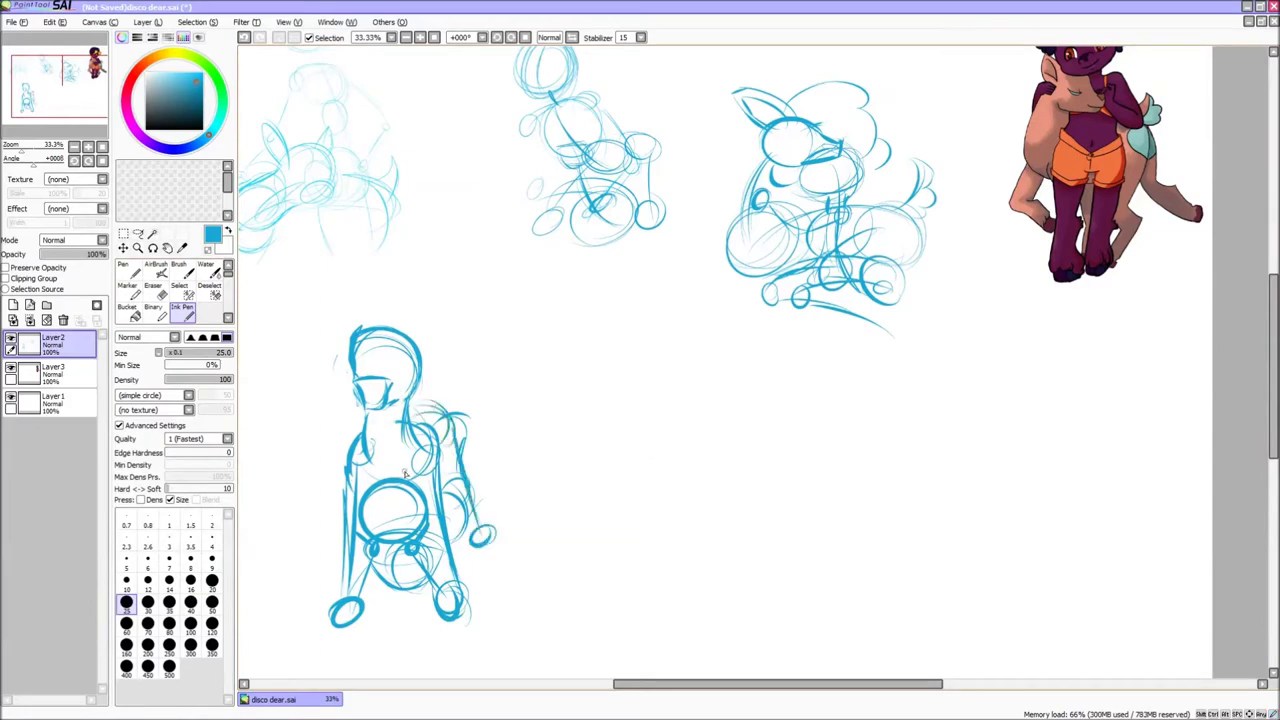
left_click_drag(412, 440, 345, 455)
left_click_drag(345, 455, 332, 536)
Step: Rough out a fifth thumbnail of a leaning figure beside the fourth, with head, torso, hip circle and legs
mouse_move(600, 338)
left_mouse_down()
mouse_move(597, 402)
mouse_move(672, 552)
left_mouse_up()
left_click_drag(632, 460, 686, 452)
left_click_drag(724, 565, 733, 678)
left_click_drag(600, 340, 628, 400)
scroll(700, 500, "up", 1)
mouse_move(630, 490)
left_mouse_down()
mouse_move(600, 560)
mouse_move(628, 618)
left_mouse_up()
scroll(633, 559, "down", 1)
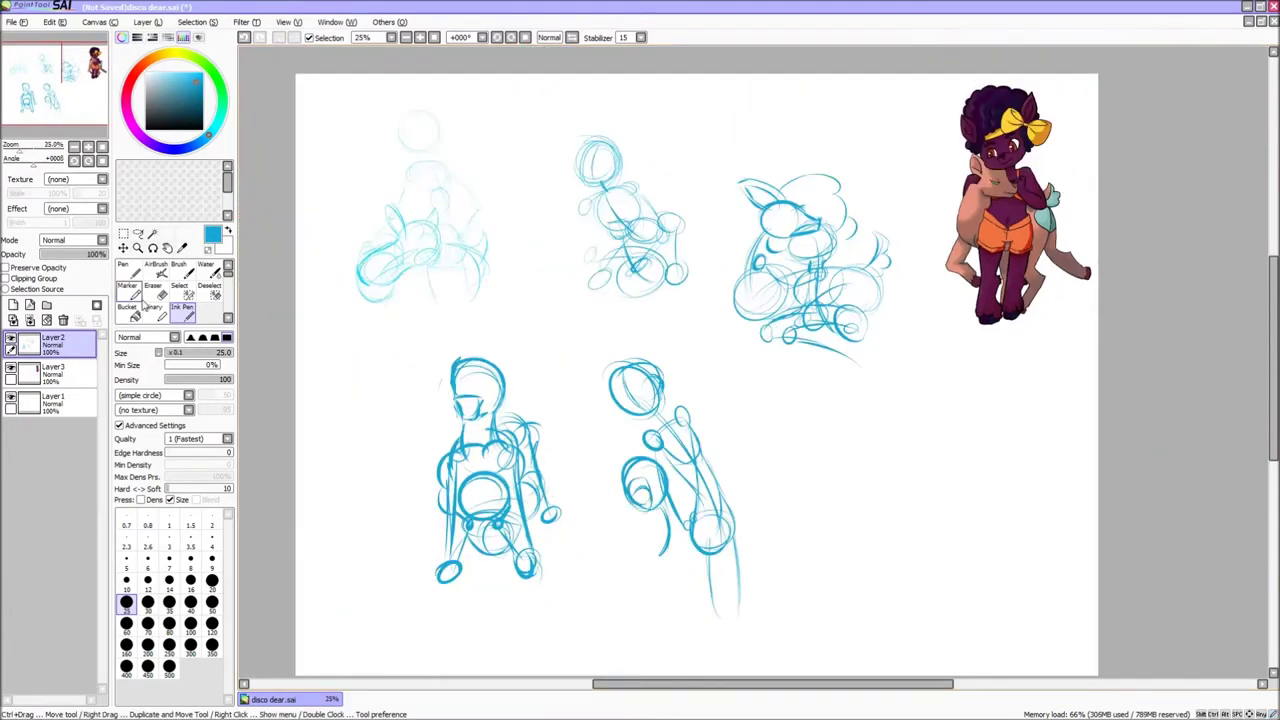
Step: Sketch the deer in front of the leaning figure, with its head, ear, chest and long front legs
left_click_drag(700, 645, 655, 552)
scroll(730, 601, "up", 1)
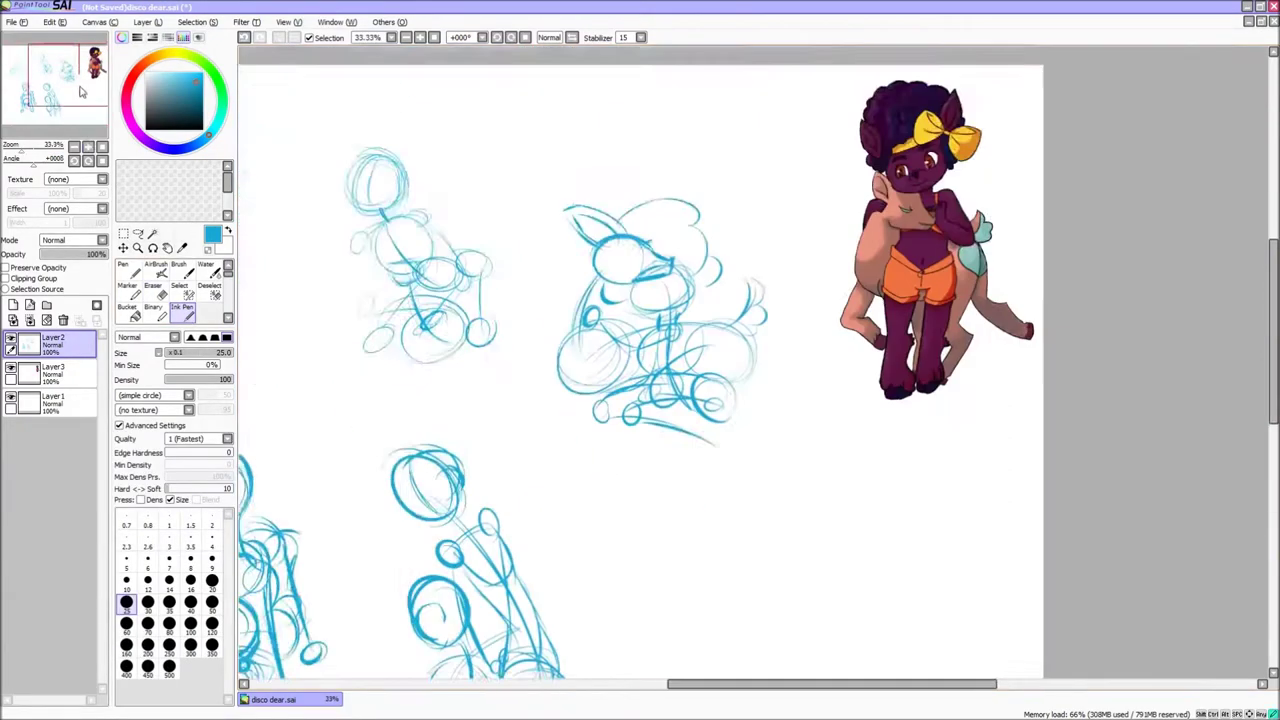
left_click_drag(414, 450, 371, 458)
left_click_drag(440, 500, 470, 585)
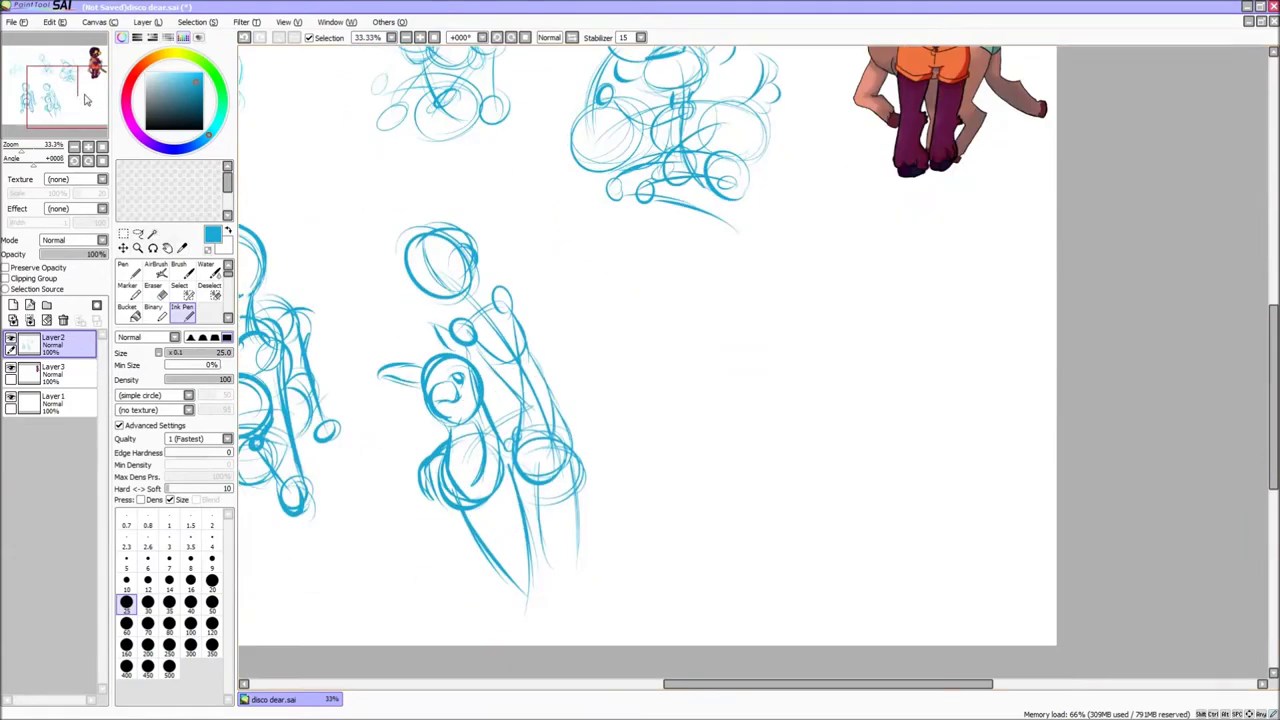
scroll(565, 610, "down", 2)
left_click_drag(440, 488, 430, 624)
left_click_drag(466, 514, 445, 626)
Step: Give the leaning figure a large afro outline, an arm reaching to the hip and defined hind legs
left_click_drag(406, 202, 494, 357)
left_click_drag(563, 385, 490, 466)
left_click_drag(526, 428, 527, 460)
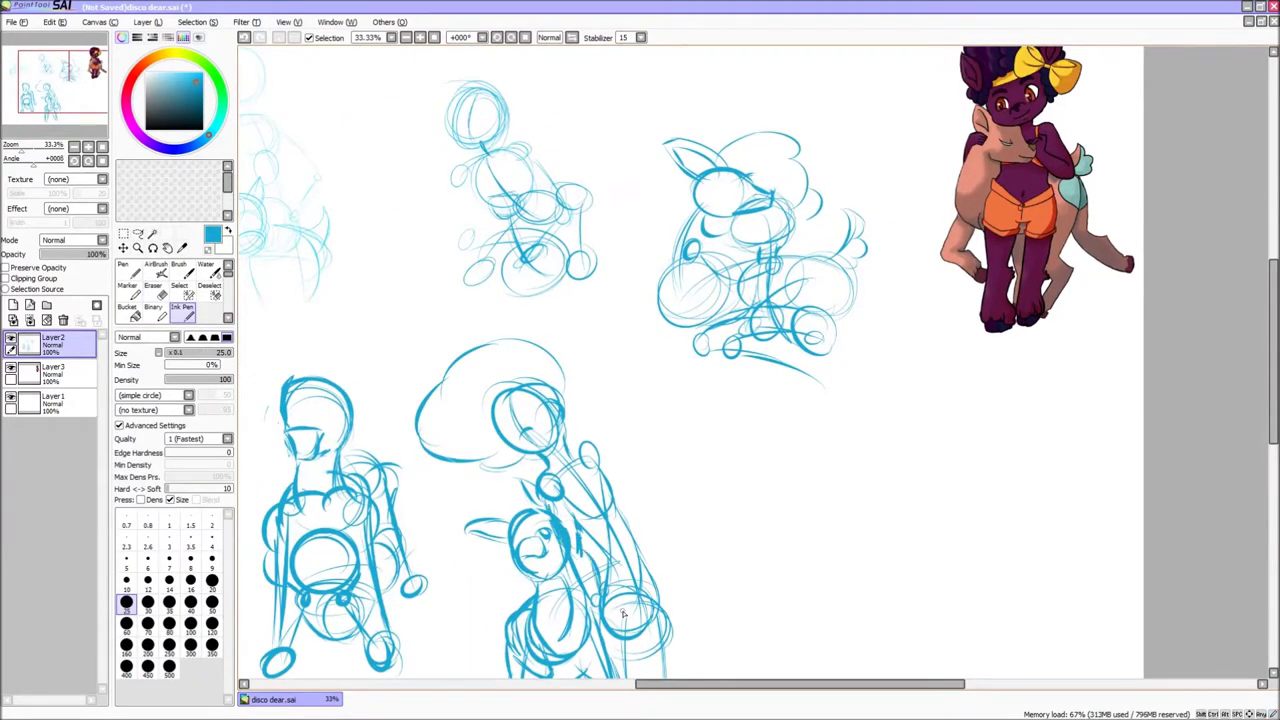
left_click_drag(593, 465, 631, 592)
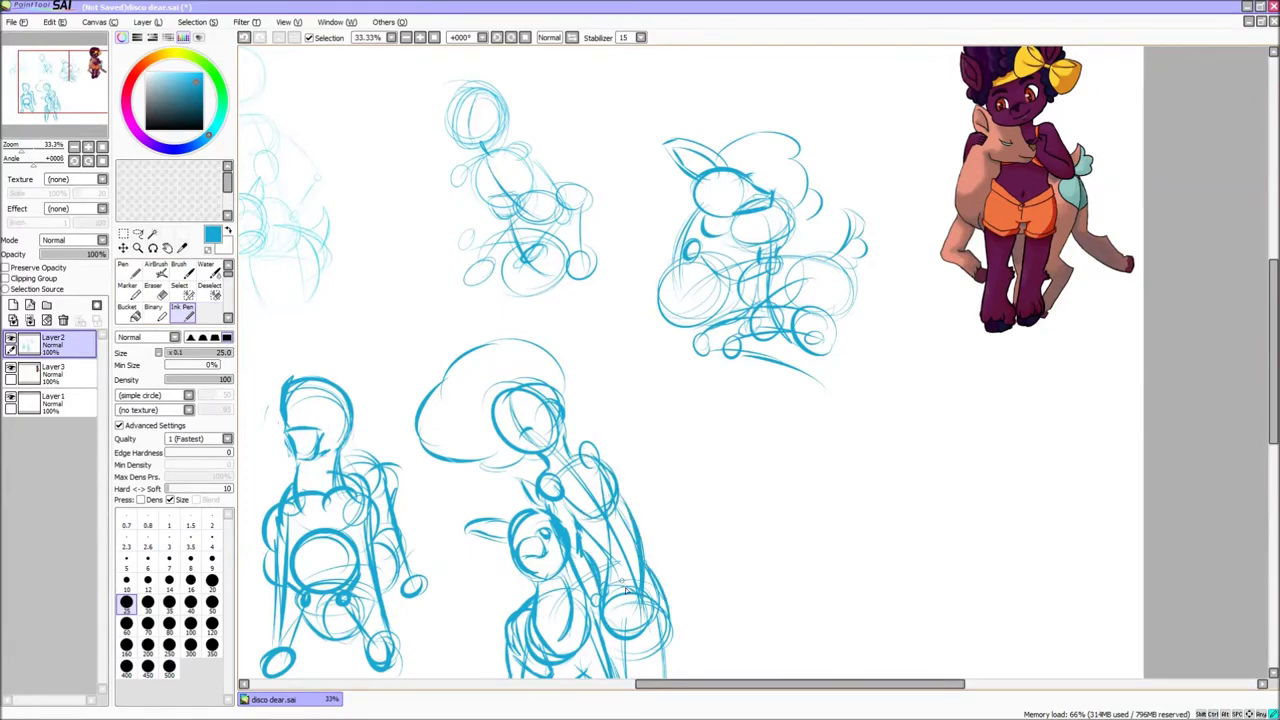
left_click_drag(60, 88, 66, 103)
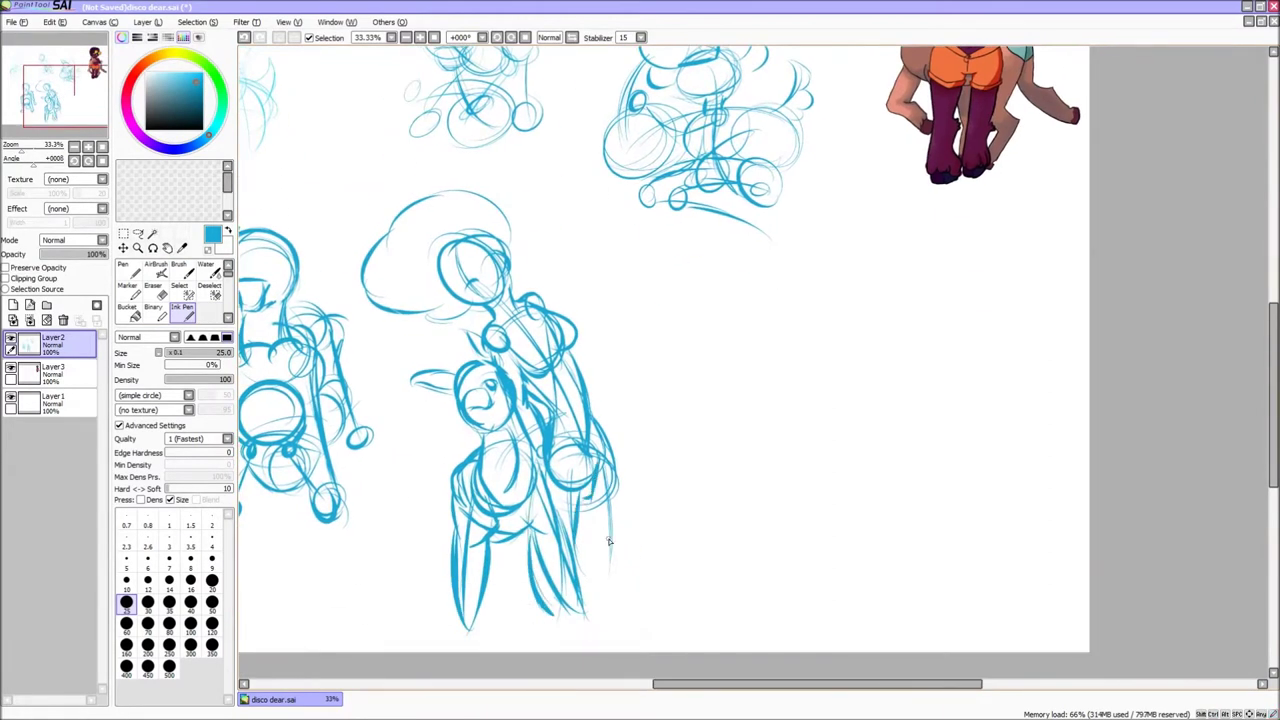
left_click_drag(612, 450, 664, 588)
Step: Sketch the leaning girl's eyes, nose, pointed ears and small curls around the face
scroll(575, 170, "up", 3)
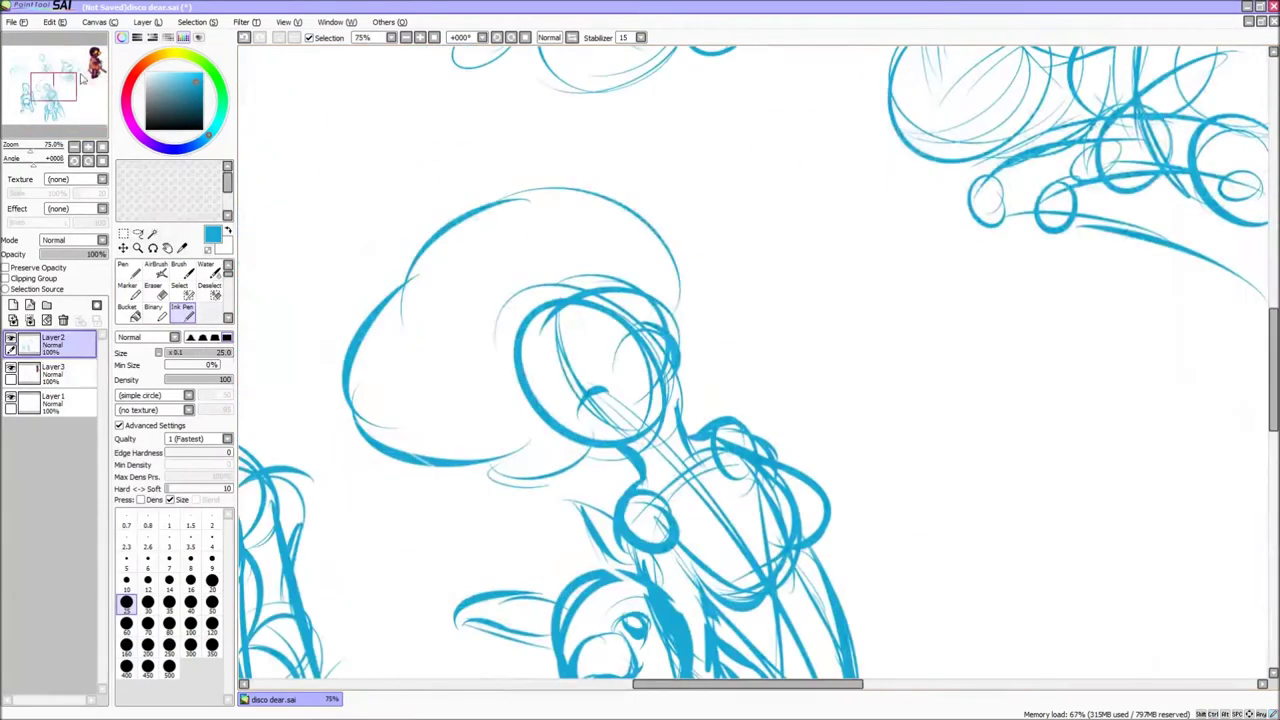
left_click_drag(62, 80, 52, 90)
mouse_move(632, 238)
left_mouse_down()
mouse_move(517, 313)
mouse_move(585, 330)
left_mouse_up()
mouse_move(415, 365)
left_mouse_down()
mouse_move(405, 415)
mouse_move(305, 400)
mouse_move(462, 362)
left_mouse_up()
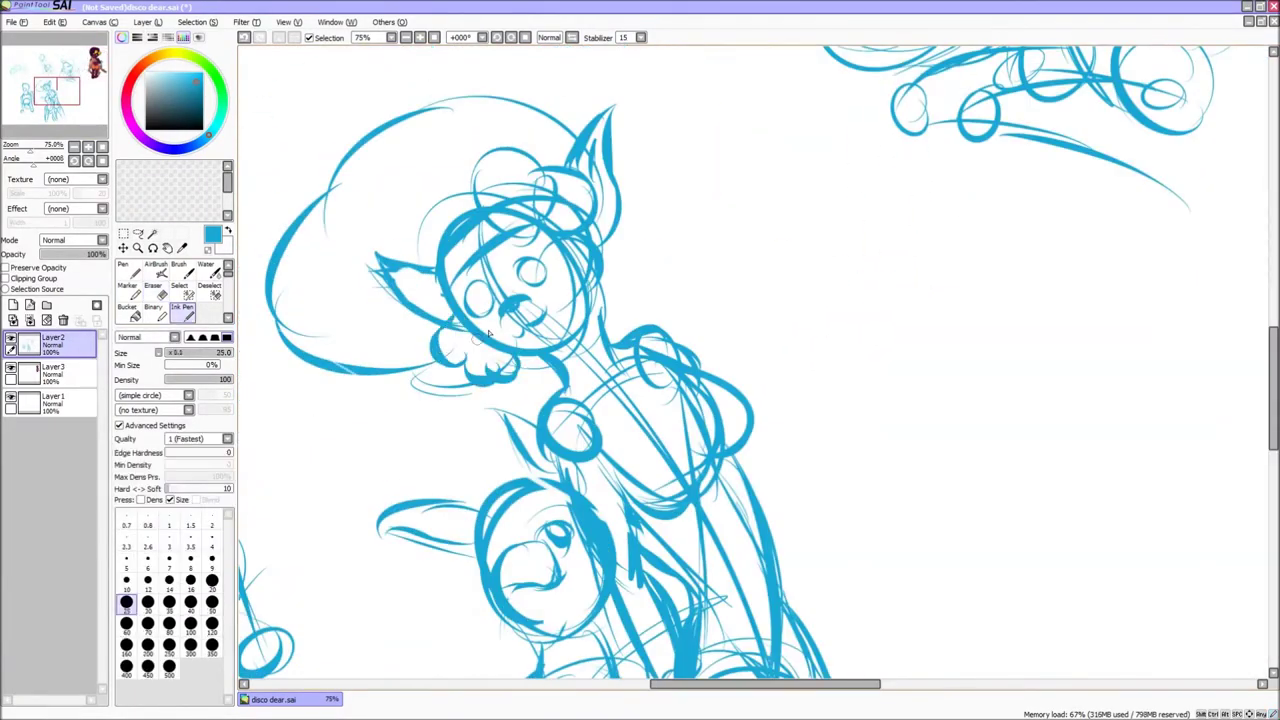
Step: Lasso the fifth thumbnail and copy it onto a new layer
key("e")
scroll(790, 352, "down", 4)
left_click(138, 233)
left_click_drag(500, 322, 466, 410)
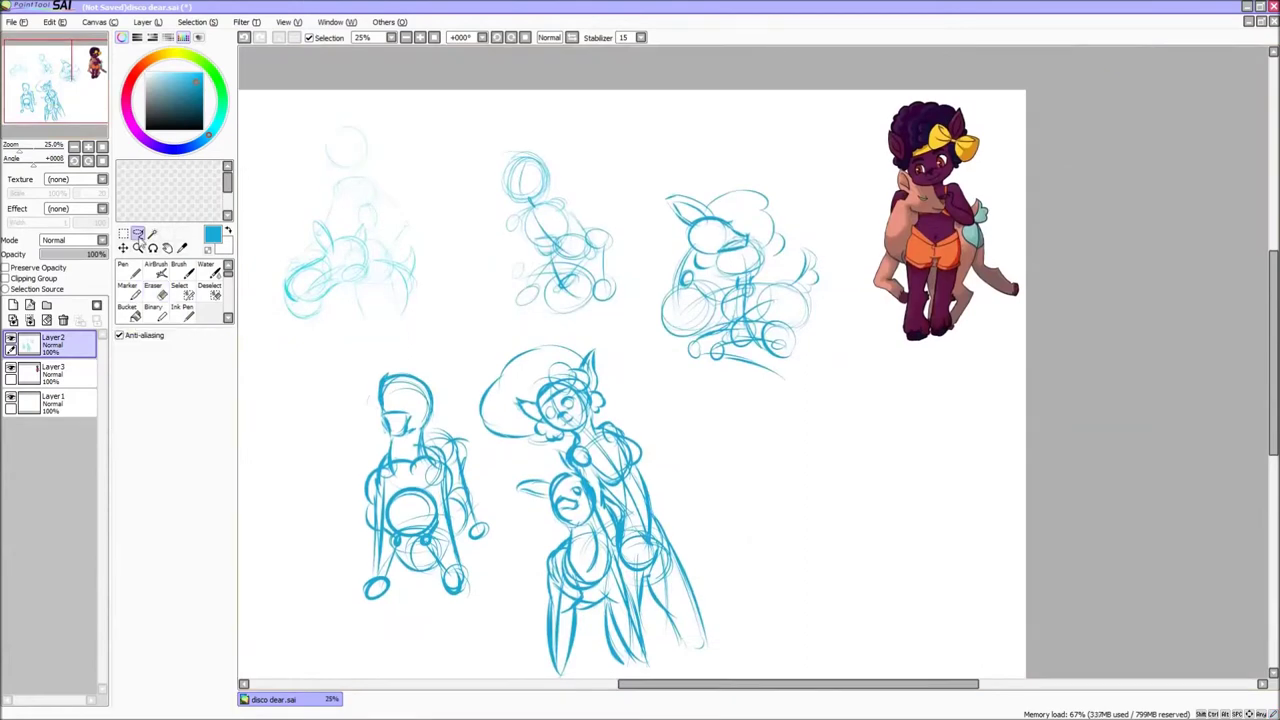
left_click(147, 22)
mouse_move(320, 22)
mouse_move(57, 22)
left_click(70, 114)
Step: Enlarge the copied sketch sideways to fill the page, and rotate the canvas 90° clockwise
left_click_drag(620, 500, 356, 271)
scroll(852, 574, "down", 1)
scroll(852, 574, "down", 1)
left_click_drag(852, 574, 614, 234)
key("Return")
left_click(95, 22)
left_click(140, 137)
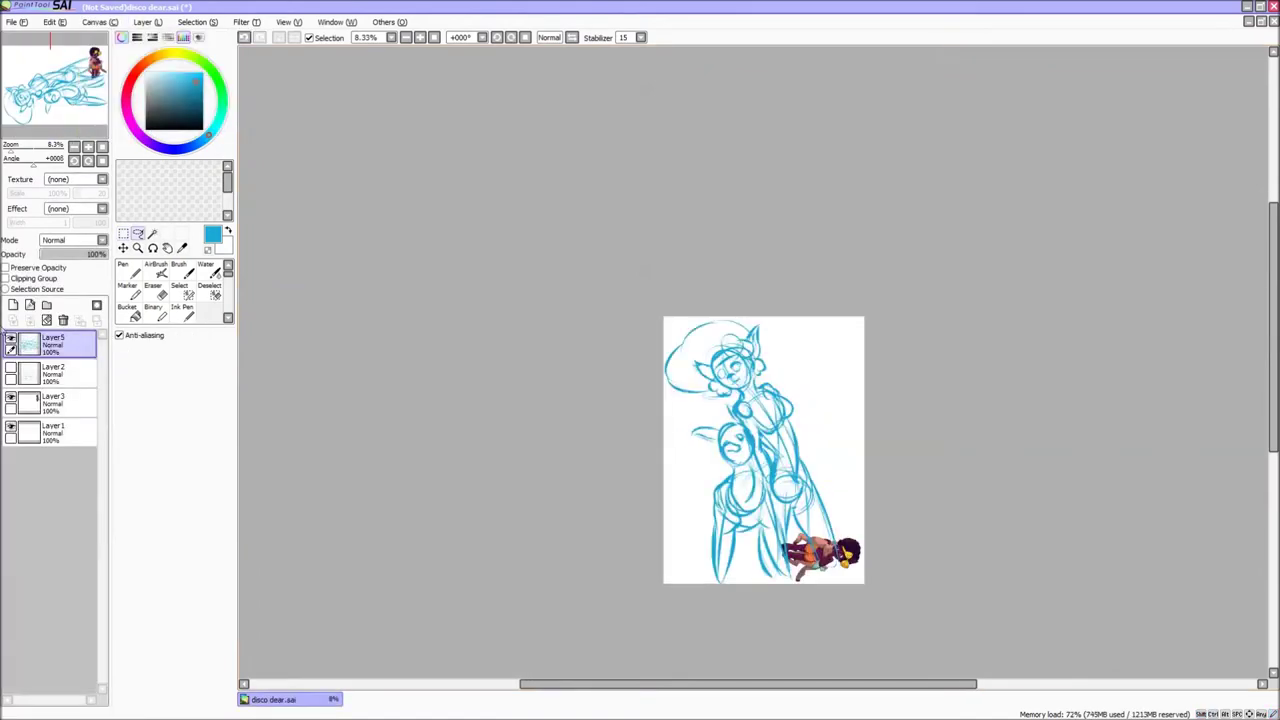
Step: Turn the coloured reference character upright and place it in the page's upper right corner
key("ctrl+t")
left_click_drag(749, 620, 760, 430)
key("Return")
scroll(760, 450, "up", 1)
scroll(760, 450, "down", 3)
Step: Fit the enlarged sketch to the page and lower its layer opacity to 17%
key("ctrl+t")
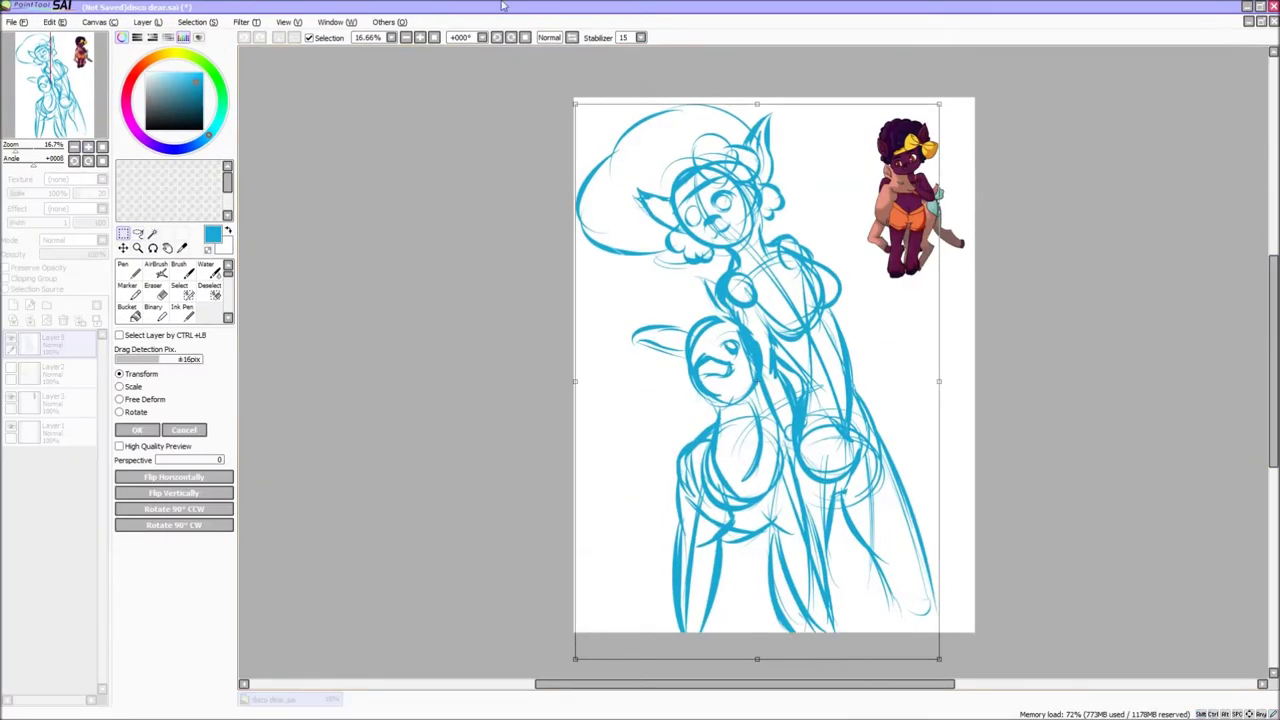
key("Return")
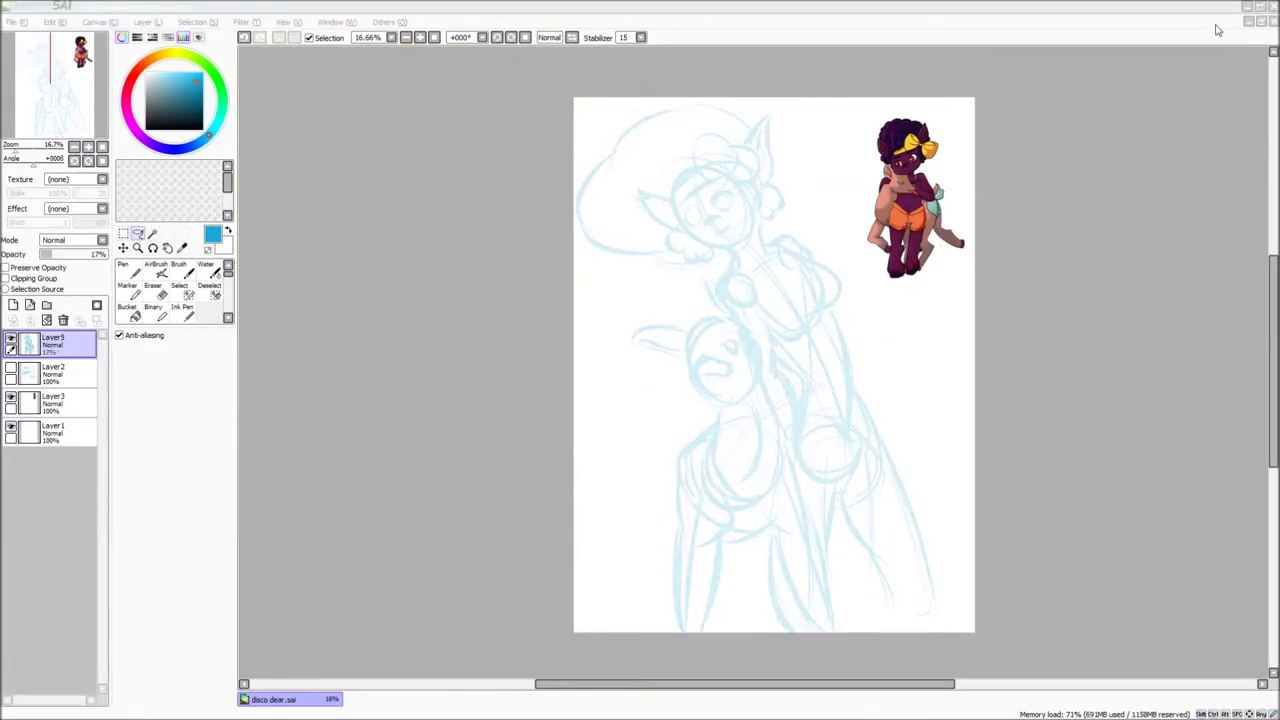
Step: On a new layer, ink the girl's jaw, nose and side curls in darker blue with the Ink Pen
left_click(198, 89)
scroll(800, 160, "up", 3)
left_click(13, 304)
left_click(181, 311)
left_click_drag(411, 288, 657, 405)
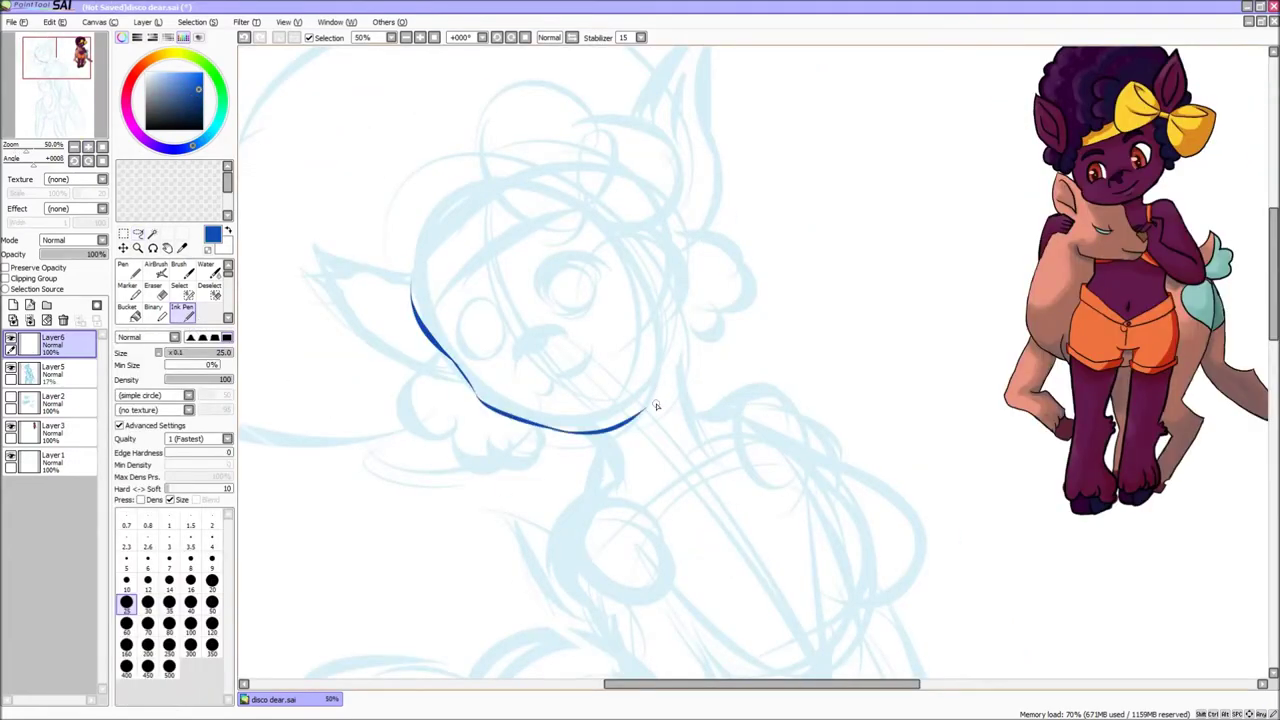
key("ctrl+z")
left_click_drag(636, 270, 688, 243)
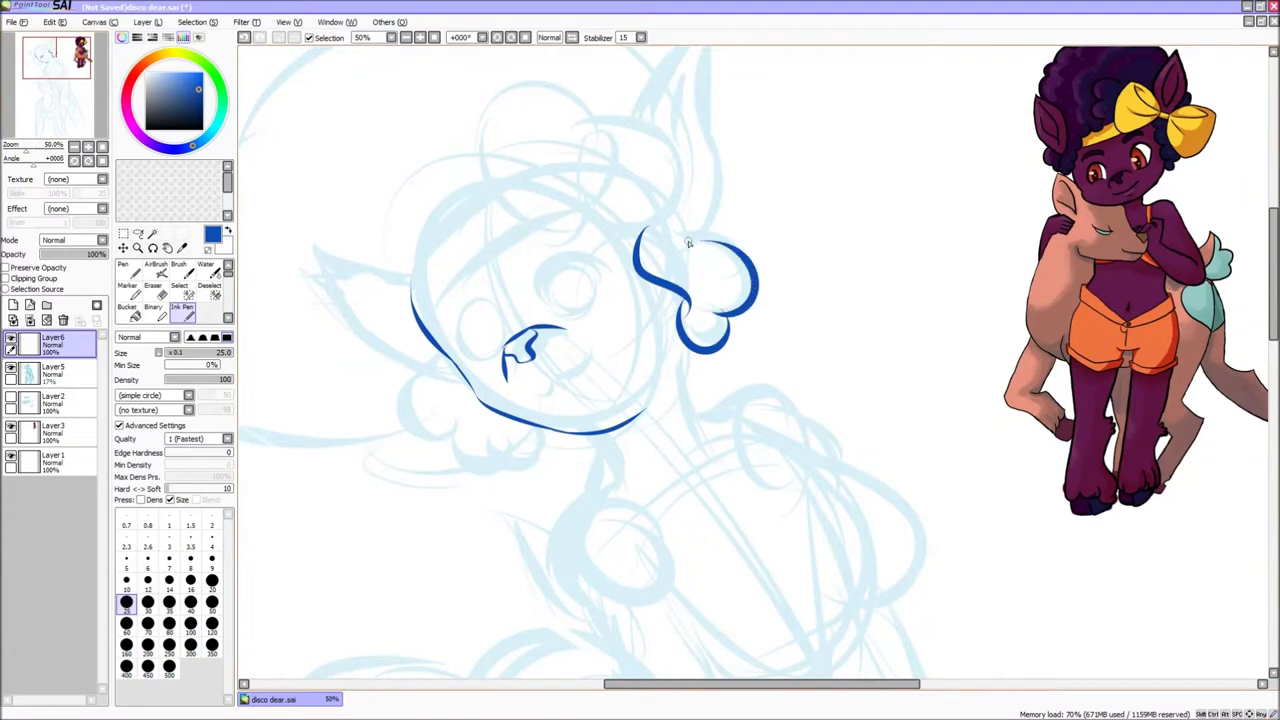
Step: Ink the girl's raised pointed ear, undoing the strokes that miss the sketch
left_click(57, 55)
mouse_move(712, 300)
left_mouse_down()
mouse_move(742, 104)
mouse_move(643, 212)
left_mouse_up()
left_click_drag(722, 128, 710, 295)
left_click_drag(704, 200, 612, 310)
key("ctrl+z")
left_click_drag(700, 232, 630, 300)
left_click_drag(530, 285, 613, 185)
key("ctrl+z")
key("ctrl+z")
Step: Ink the large hair bow with its knot and two loops on the girl's head
mouse_move(590, 232)
left_mouse_down()
mouse_move(622, 240)
mouse_move(630, 275)
left_mouse_up()
mouse_move(486, 157)
left_mouse_down()
mouse_move(600, 240)
mouse_move(540, 335)
left_mouse_up()
left_click_drag(612, 240, 710, 180)
left_click_drag(710, 180, 624, 355)
key("ctrl+z")
left_click_drag(698, 202, 626, 248)
mouse_move(622, 278)
left_mouse_down()
mouse_move(656, 332)
mouse_move(588, 298)
left_mouse_up()
Step: Ink the girl's mouth, forehead line and the detailed eye nearest the raised ear
left_click_drag(514, 334, 446, 404)
left_click_drag(478, 288, 428, 372)
scroll(607, 474, "up", 1)
left_click_drag(548, 312, 625, 262)
mouse_move(580, 325)
left_mouse_down()
mouse_move(636, 308)
mouse_move(625, 310)
left_mouse_up()
key("ctrl+z")
left_click_drag(552, 292, 548, 318)
Step: Ink the girl's second eye with lashes, iris and highlights, and add the headband's lower edge
left_click(60, 52)
mouse_move(440, 395)
left_mouse_down()
mouse_move(452, 362)
mouse_move(462, 398)
mouse_move(472, 392)
left_mouse_up()
left_click_drag(256, 470, 335, 440)
left_click_drag(268, 495, 305, 452)
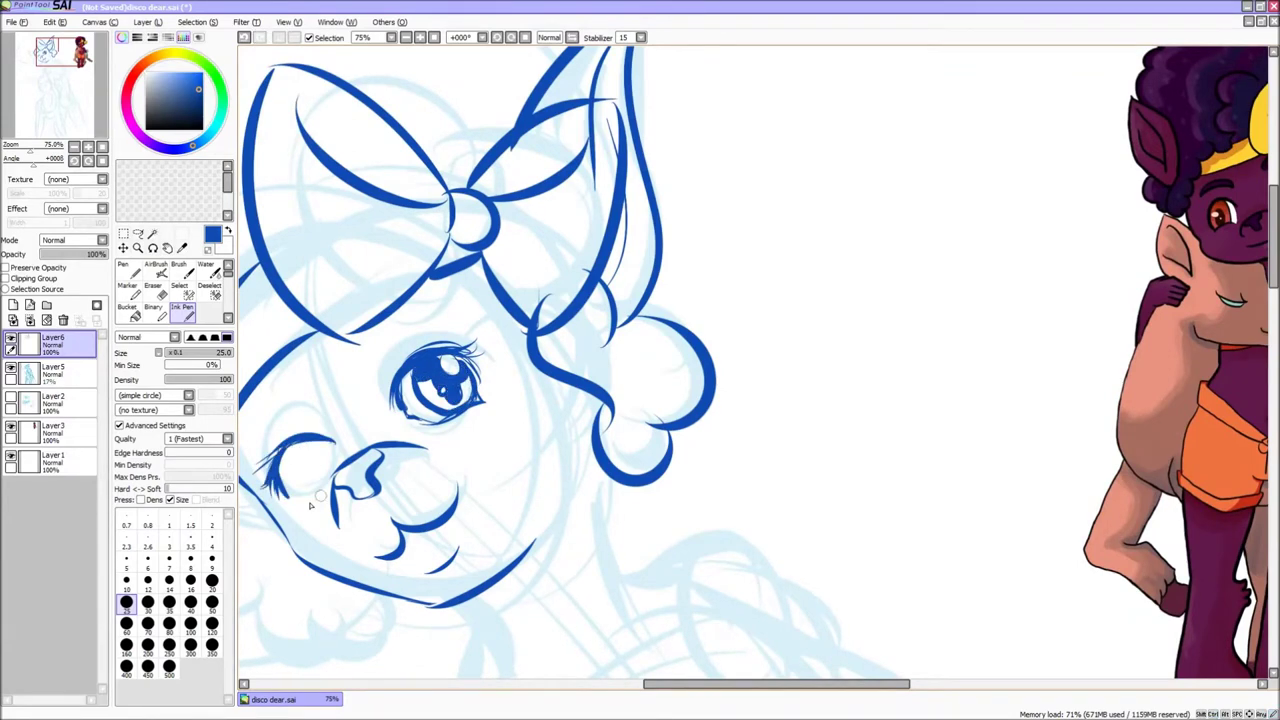
scroll(331, 466, "down", 2)
scroll(331, 466, "up", 3)
left_click_drag(350, 400, 412, 338)
mouse_move(436, 400)
left_mouse_down()
mouse_move(378, 432)
mouse_move(412, 340)
left_mouse_up()
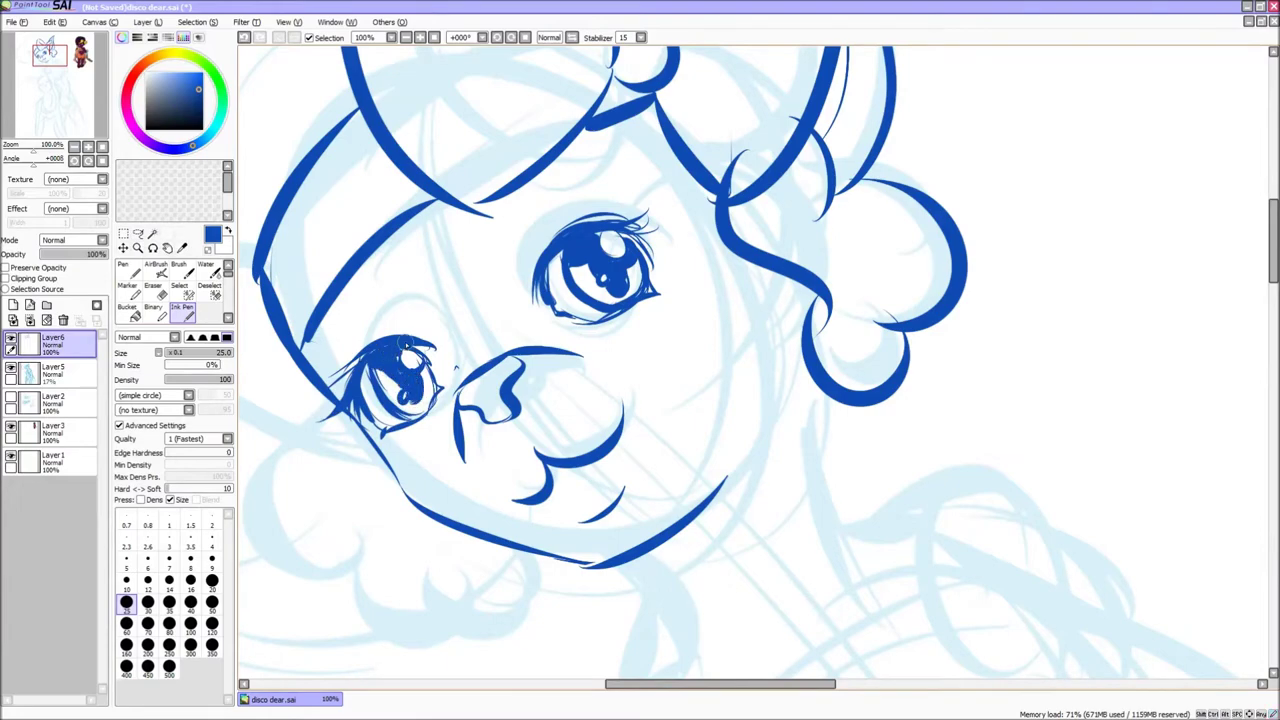
Step: Rework the girl's mouth into a closed smile with thinner lines
scroll(400, 380, "down", 1)
left_click(75, 63)
left_click(50, 55)
scroll(528, 473, "down", 1)
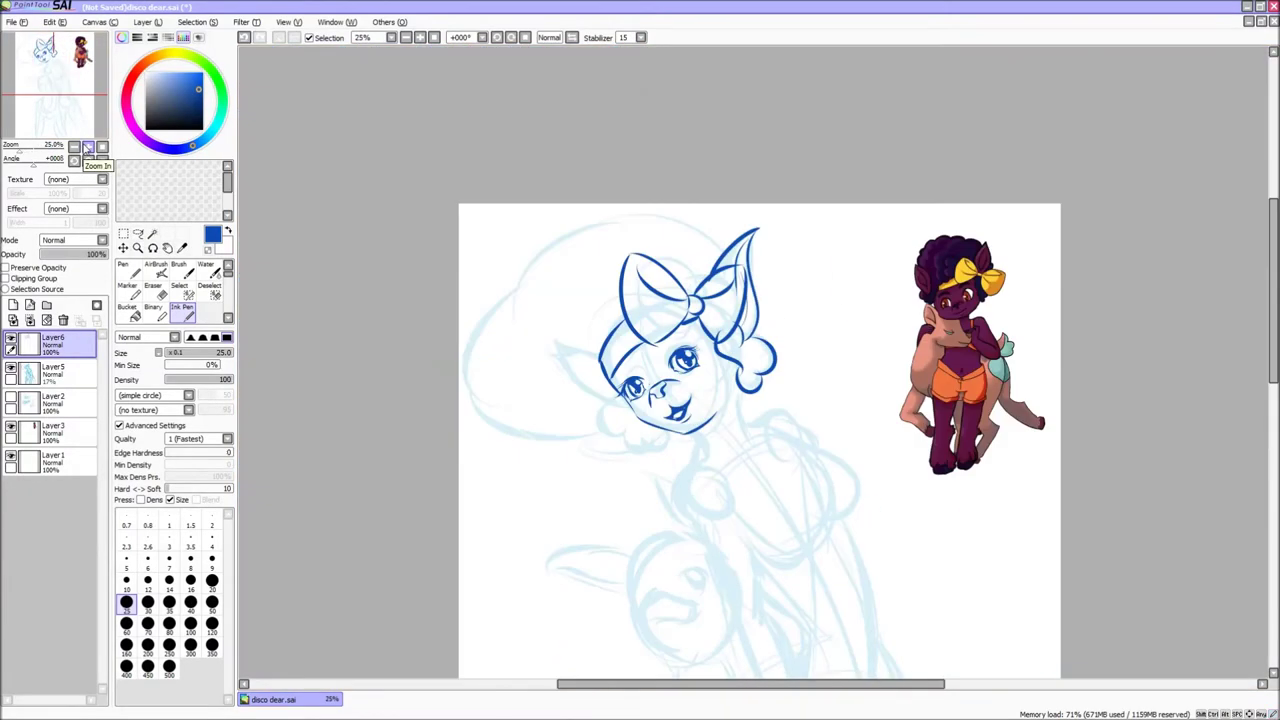
scroll(528, 473, "up", 1)
scroll(528, 473, "down", 1)
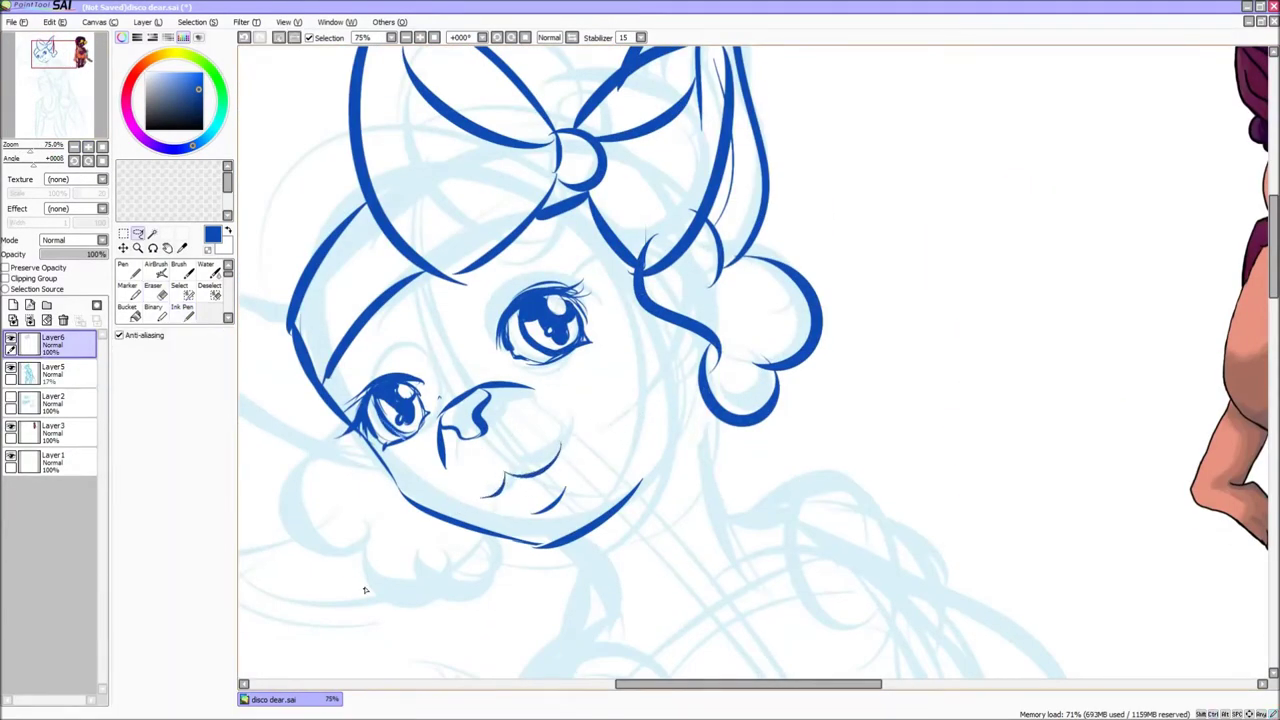
Step: Ink the girl's other ear, the curls beside the cheek and the scalloped outline of the afro
scroll(360, 586, "up", 1)
left_click(42, 55)
scroll(637, 494, "down", 2)
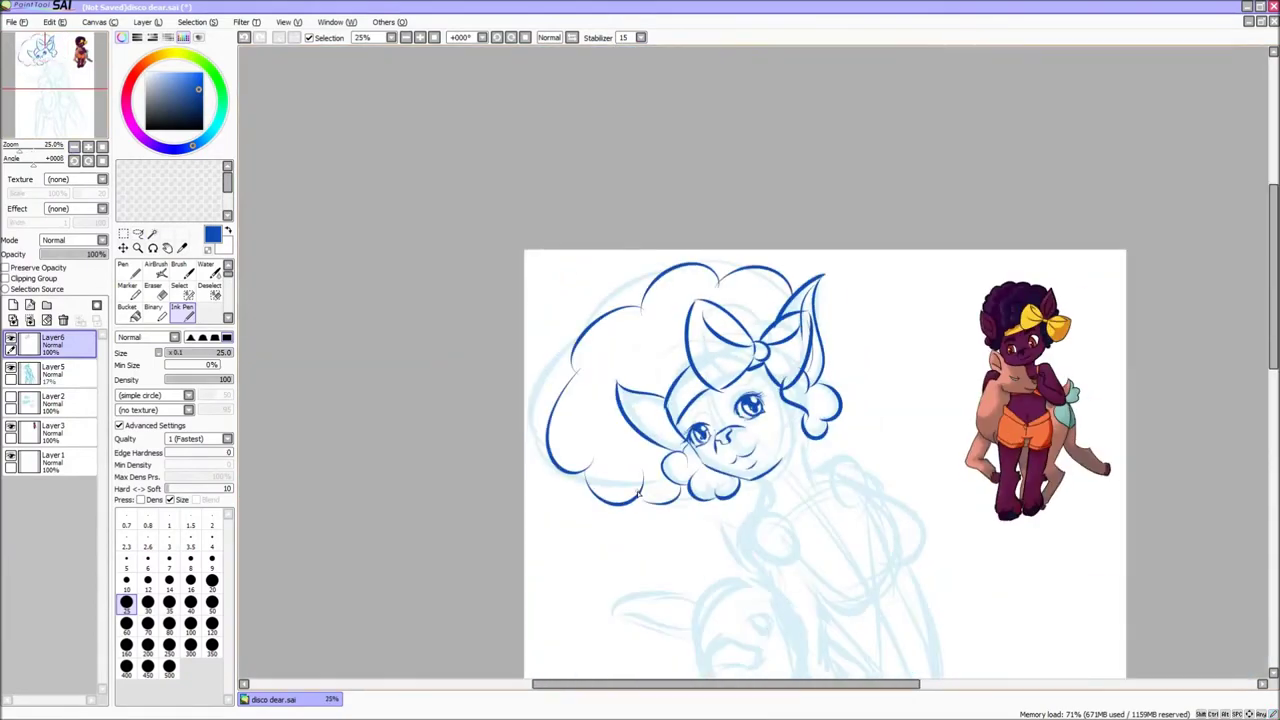
scroll(541, 465, "up", 1)
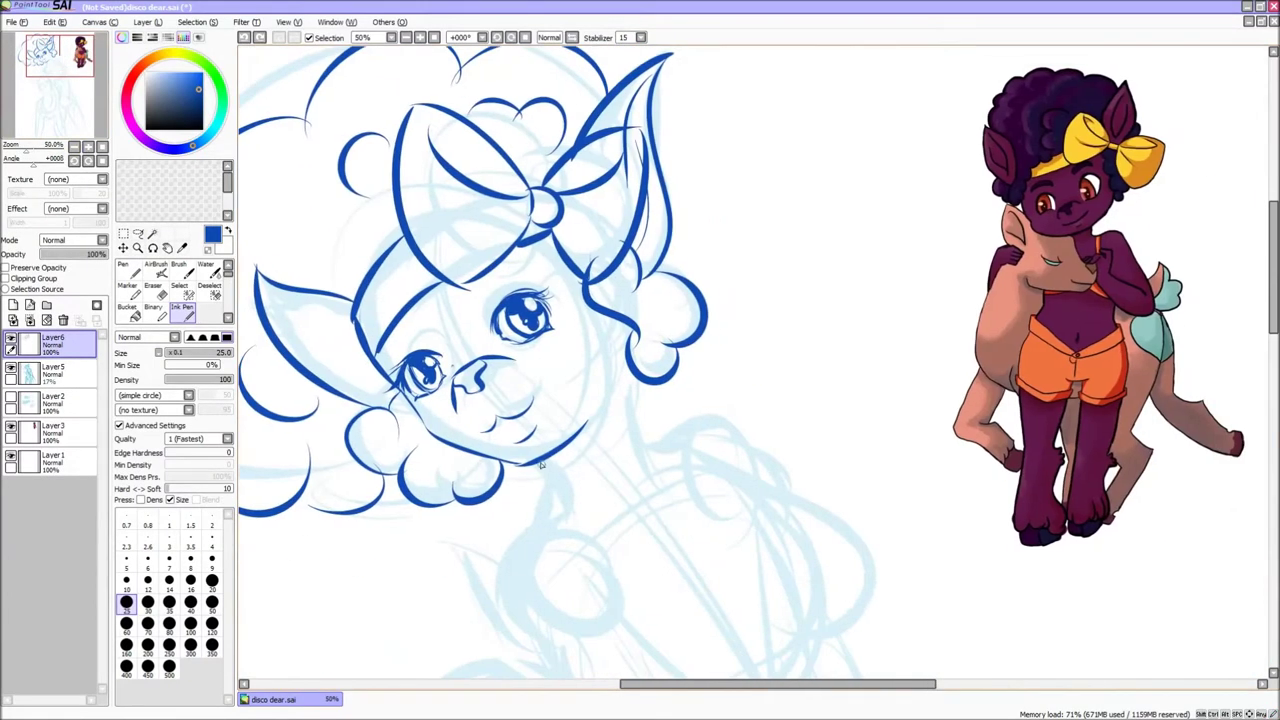
Step: Ink the girl's neck, shoulders, bent arm and chest outline
scroll(655, 420, "down", 1)
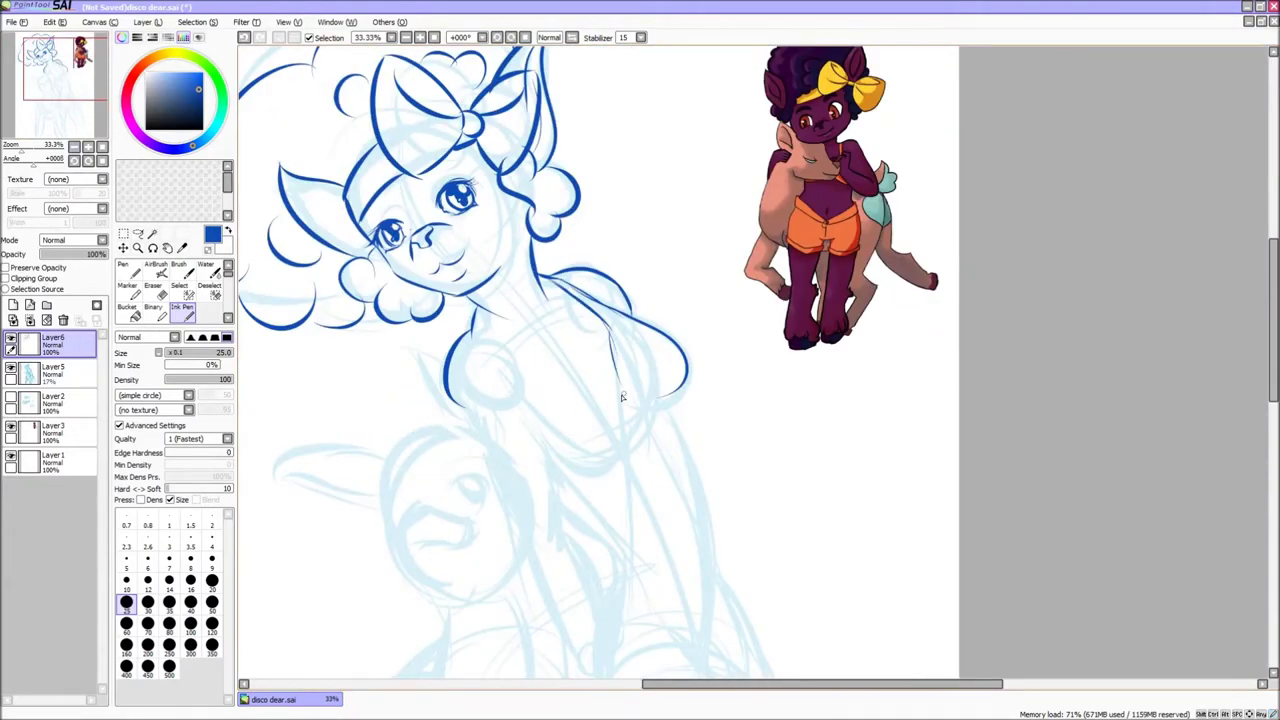
mouse_move(684, 392)
left_mouse_down()
mouse_move(585, 462)
mouse_move(470, 332)
left_mouse_up()
left_click_drag(470, 332, 613, 392)
Step: Ink the deer's face with eyes, nose, mouth and tufted cheeks
left_click_drag(65, 75, 72, 78)
mouse_move(455, 420)
left_mouse_down()
mouse_move(480, 537)
mouse_move(466, 523)
mouse_move(292, 527)
left_mouse_up()
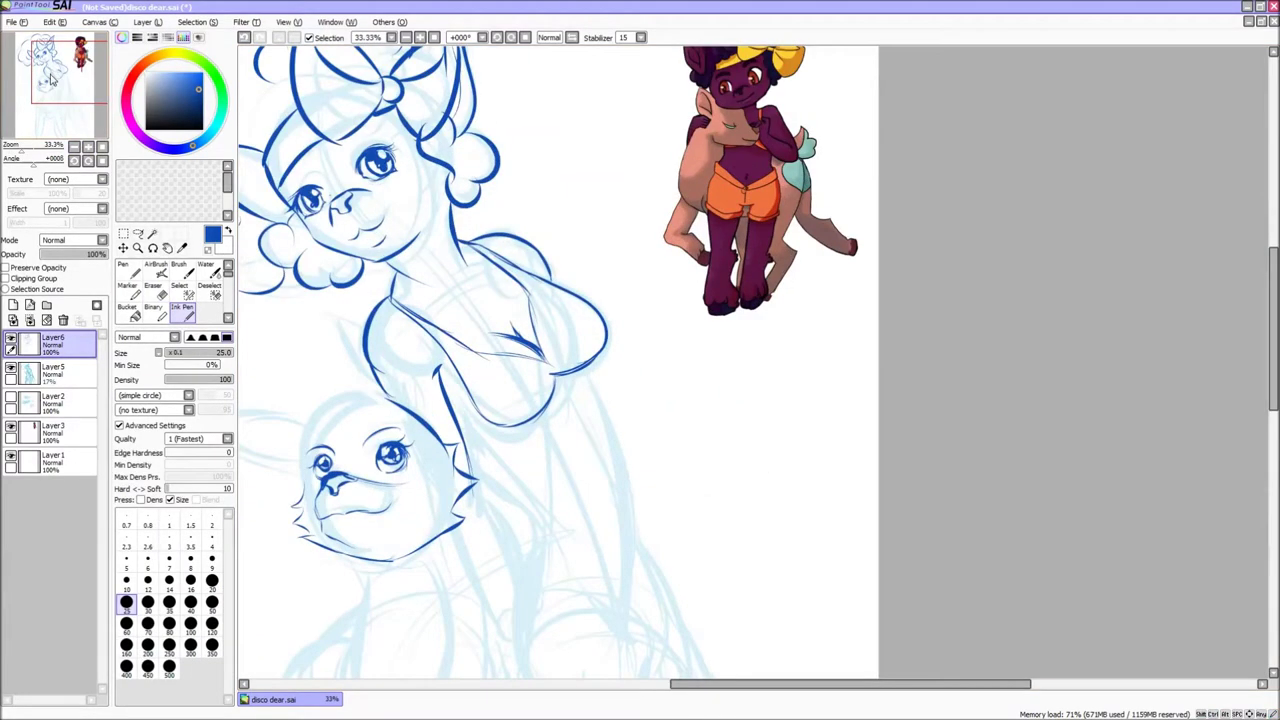
Step: Ink the deer's two ears, the top of its head and the forehead tuft, and undo the last stroke
left_click_drag(490, 280, 536, 360)
left_click_drag(440, 375, 540, 355)
left_click_drag(462, 428, 452, 450)
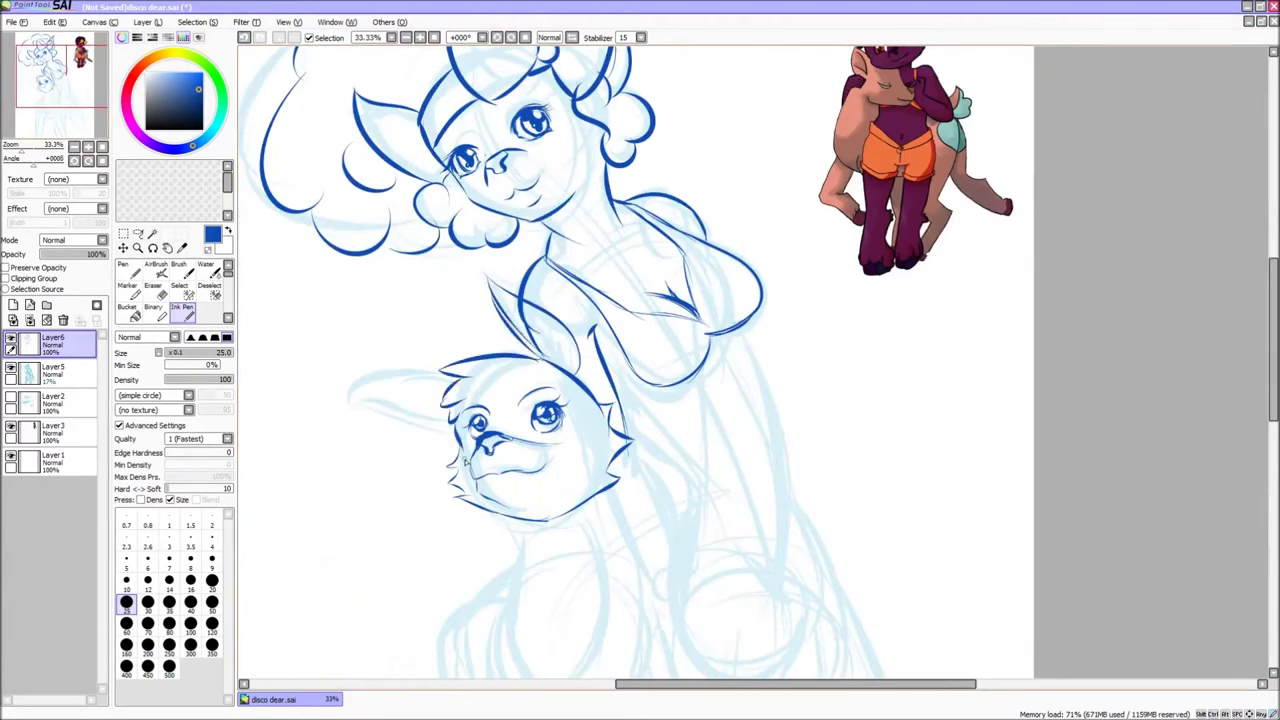
left_click_drag(446, 372, 457, 414)
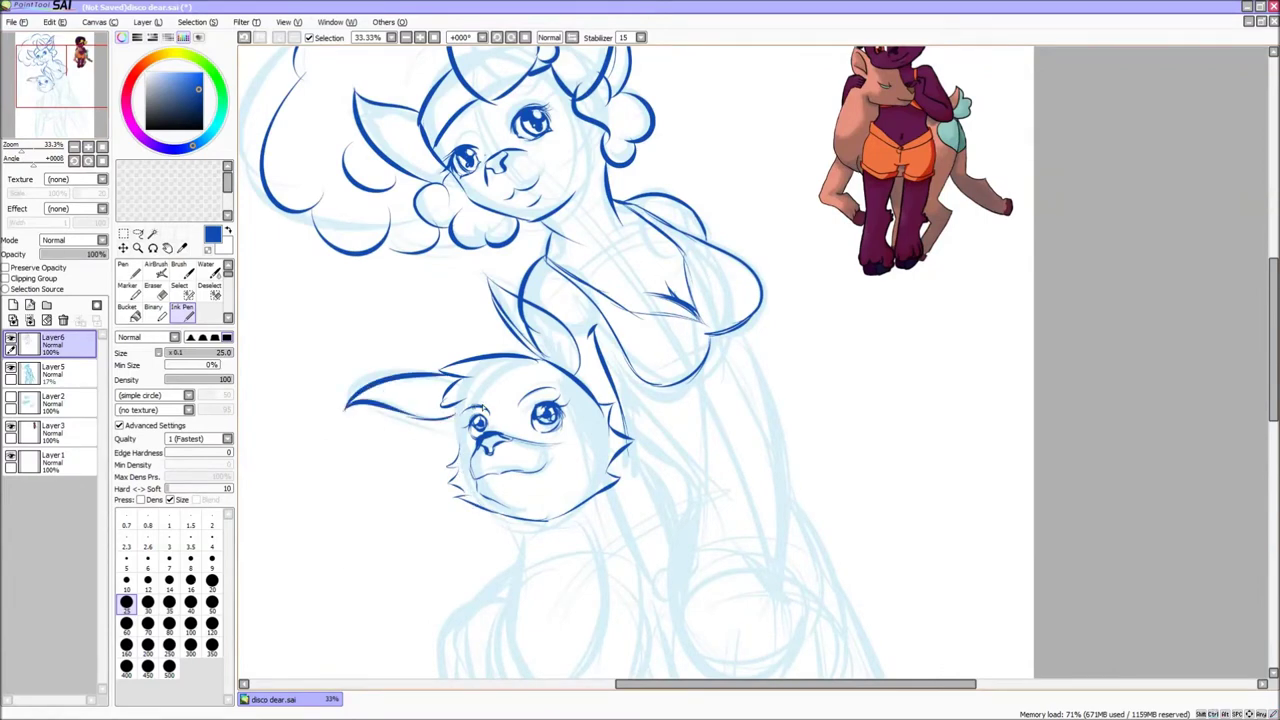
key("ctrl+z")
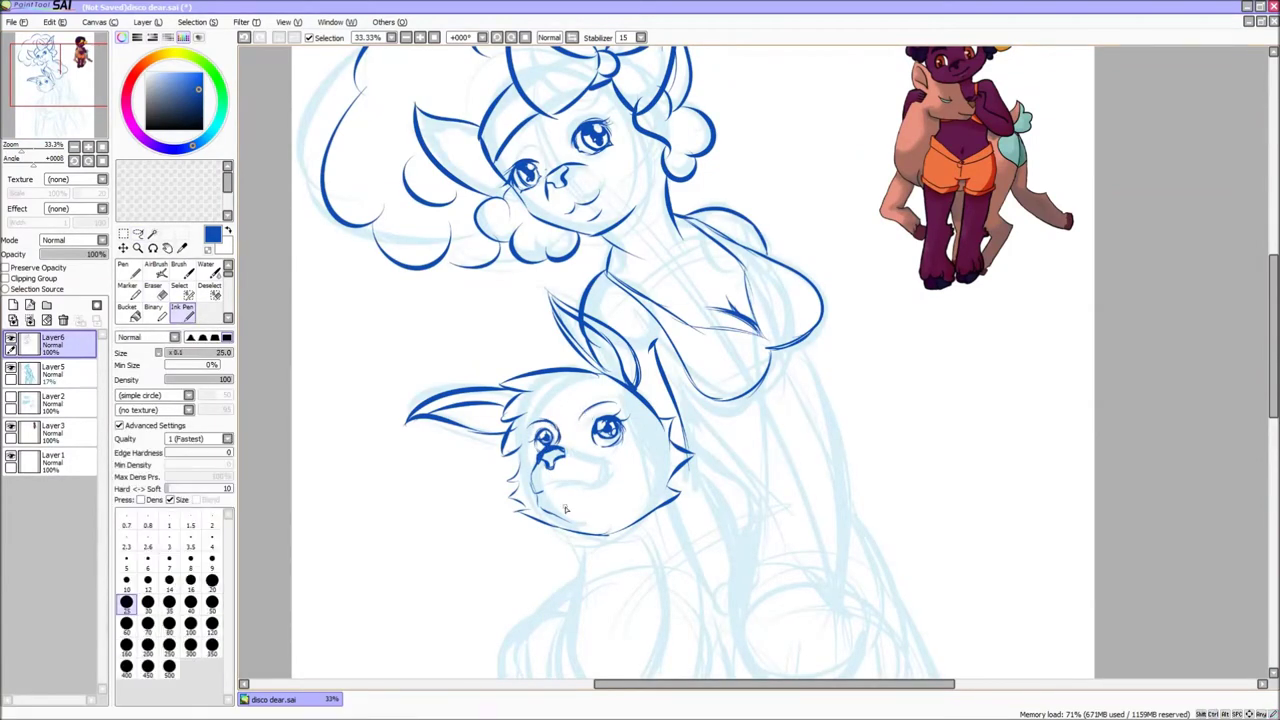
Step: Erase the deer's nose, muzzle and adjoining cheek outline with the Eraser, hiding the faded sketch layer
left_click(153, 290)
left_click_drag(575, 532, 505, 480)
mouse_move(510, 420)
left_mouse_down()
mouse_move(512, 458)
mouse_move(572, 520)
left_mouse_up()
left_click_drag(540, 446, 552, 458)
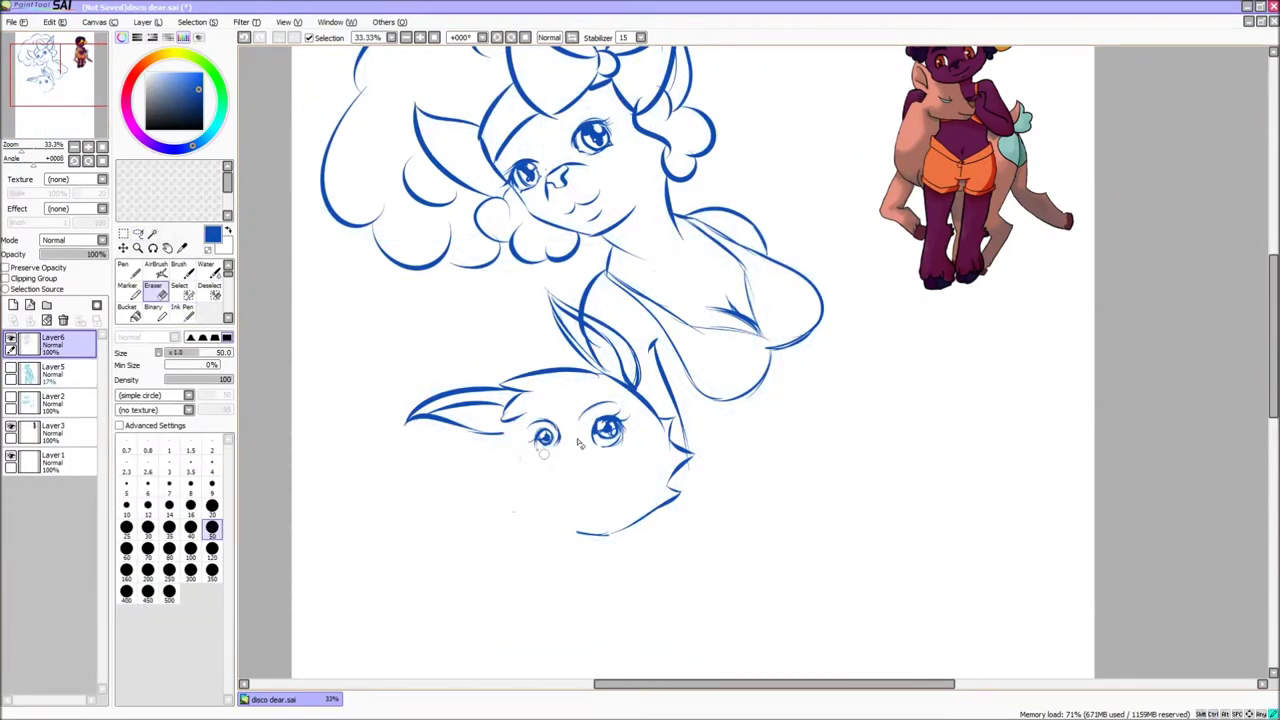
Step: Ink the front of the deer's neck and redraw its muzzle in profile, with the eyes removed
scroll(550, 488, "down", 3)
left_click_drag(655, 630, 558, 397)
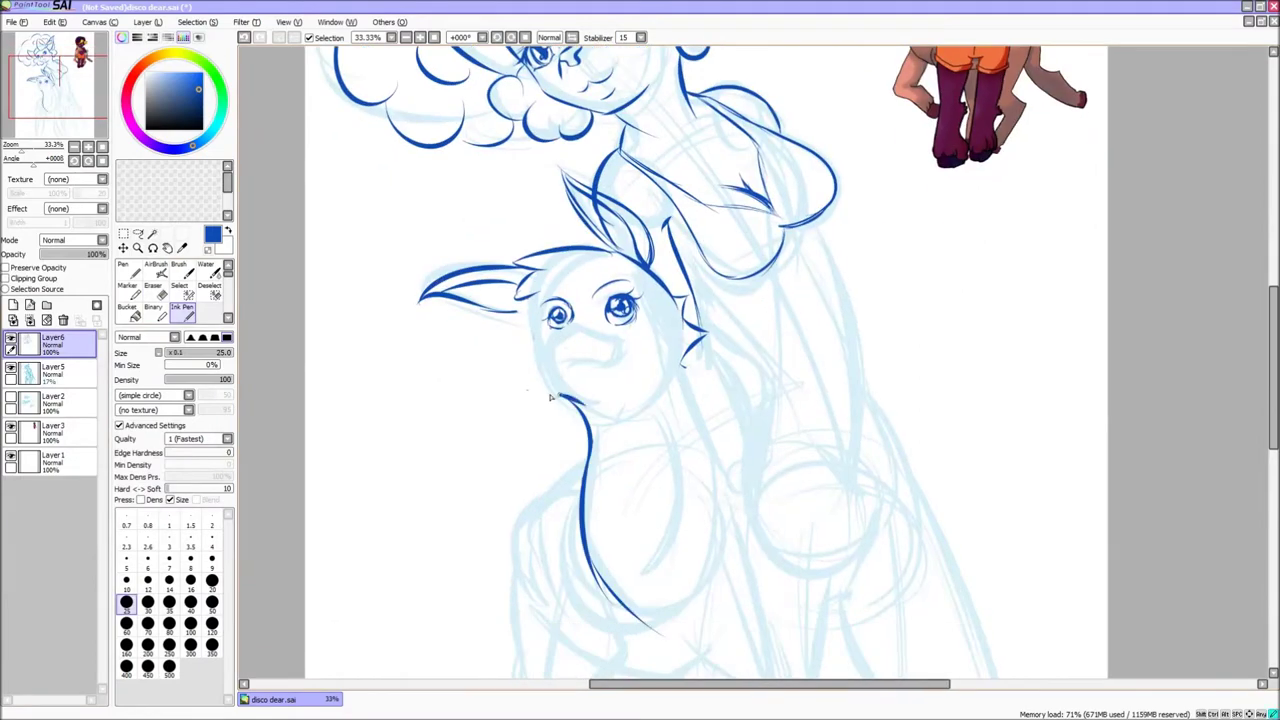
left_click_drag(71, 95, 68, 82)
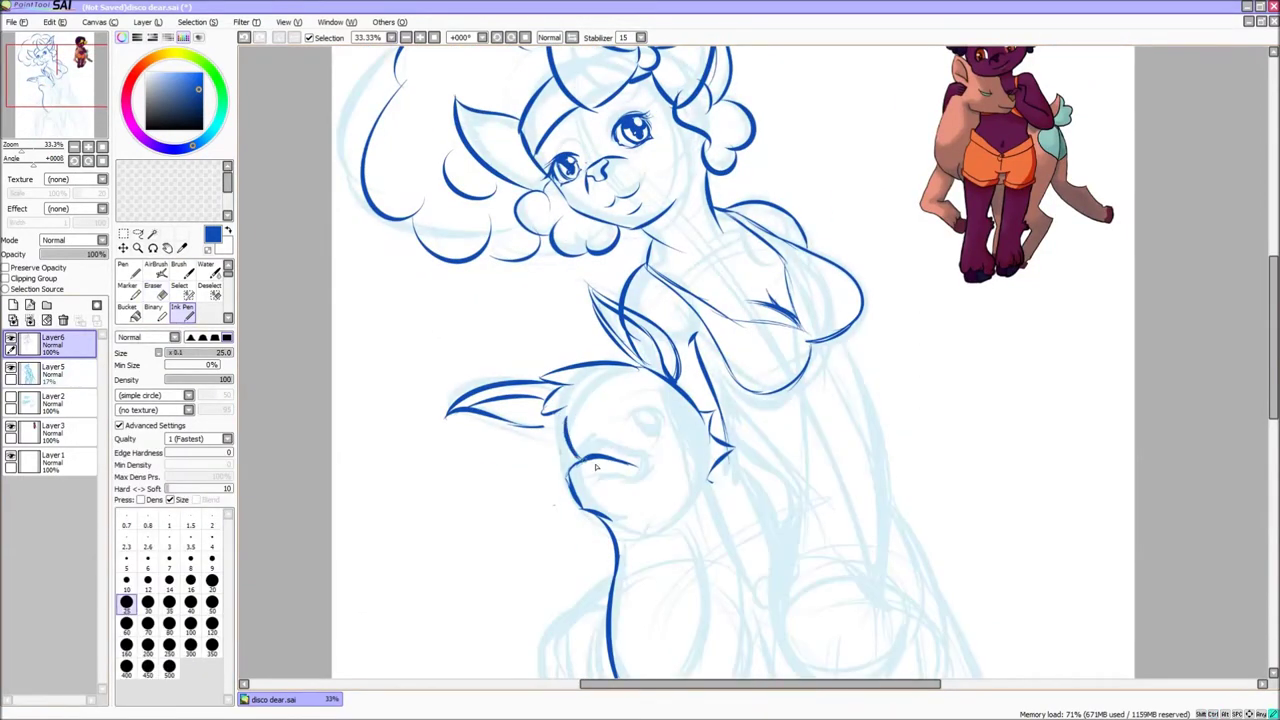
left_click_drag(542, 384, 549, 410)
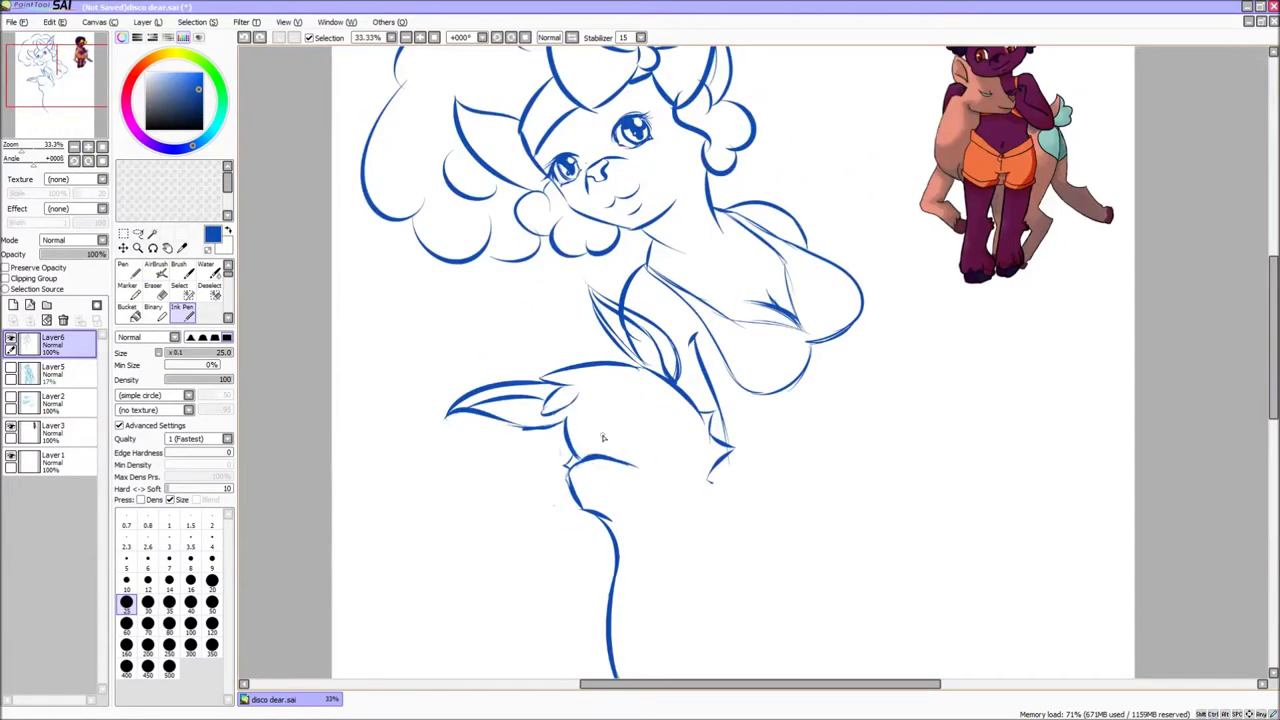
Step: Ink the deer's neck base, chest, shoulder and near front leg over the faded sketch
scroll(624, 437, "down", 5)
scroll(624, 437, "down", 3)
scroll(624, 437, "right", 4)
left_click_drag(380, 340, 398, 420)
left_click_drag(490, 392, 415, 610)
left_click_drag(379, 390, 346, 638)
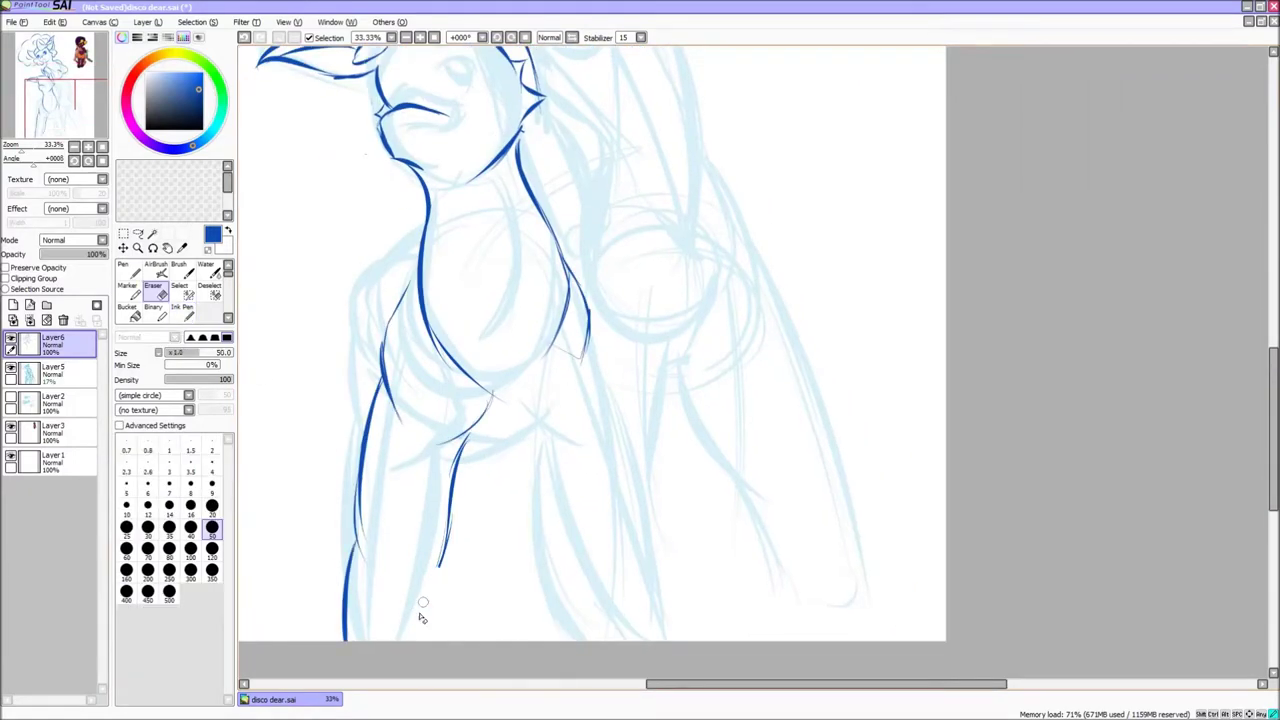
left_click_drag(422, 562, 400, 640)
Step: Ink the deer's underside between the legs and both edges of its other front leg
left_click_drag(470, 442, 555, 428)
left_click_drag(550, 430, 605, 596)
left_click_drag(585, 330, 645, 570)
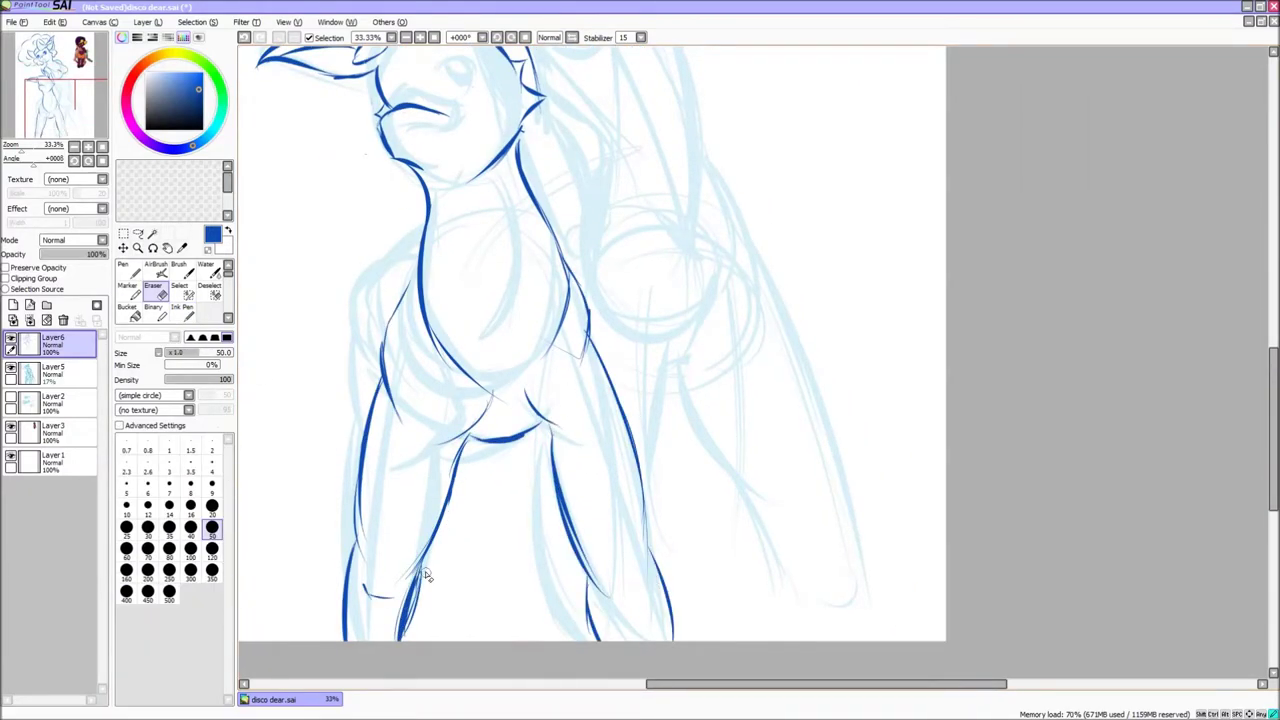
Step: Ink the girl's tail and hip curve, and redraw the deer's other front leg straighter
left_click(88, 147)
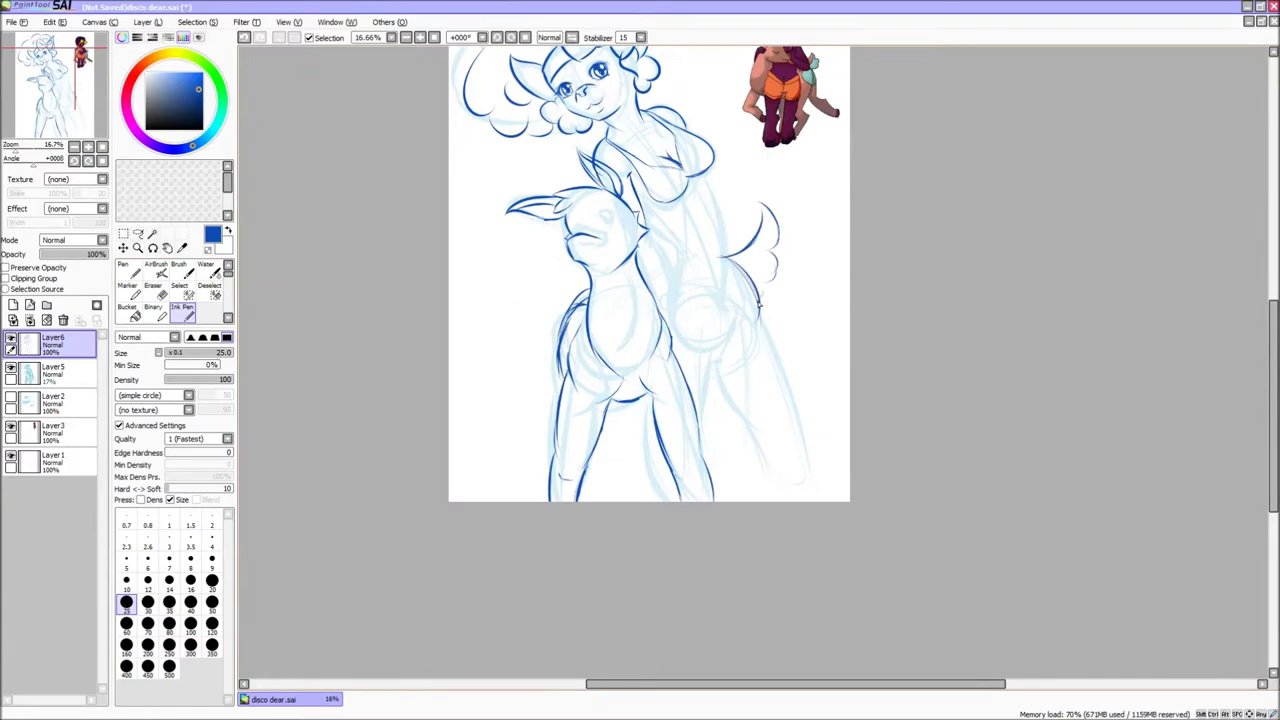
left_click_drag(636, 392, 646, 458)
left_click_drag(676, 342, 681, 498)
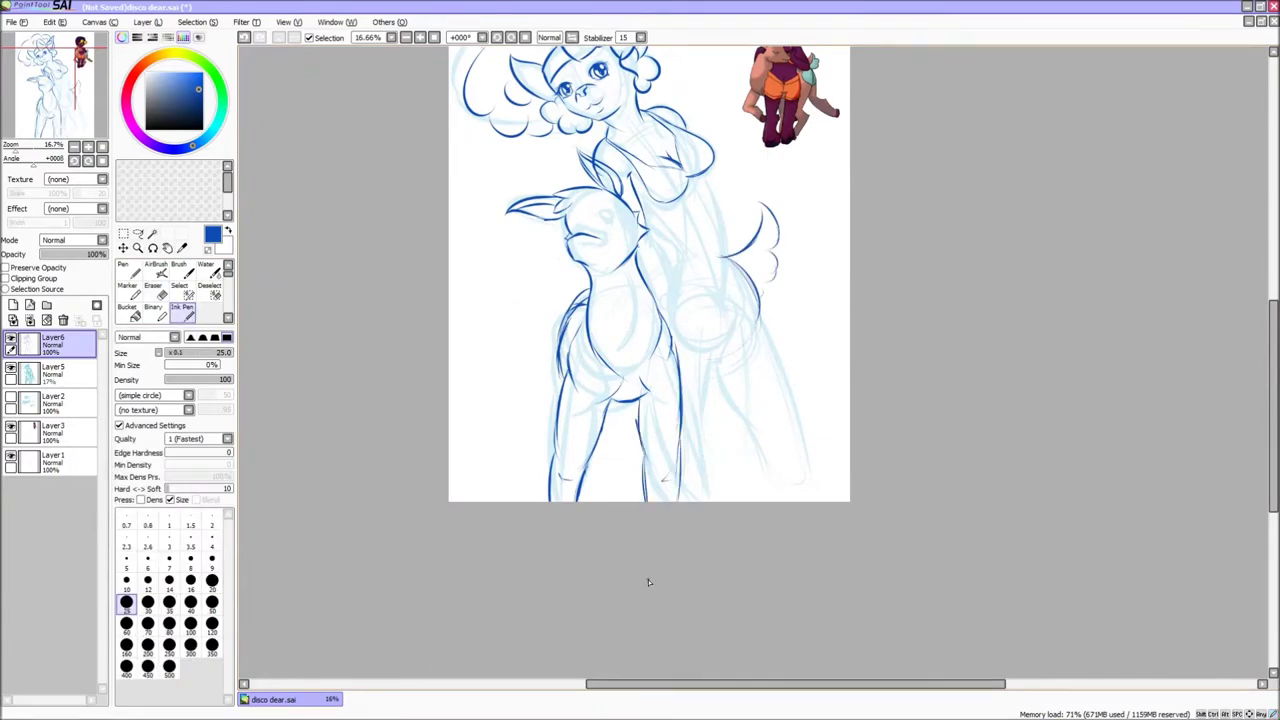
Step: Ink the girl's side and waist between the bust and hips, and undo the last stroke
scroll(648, 582, "up", 1)
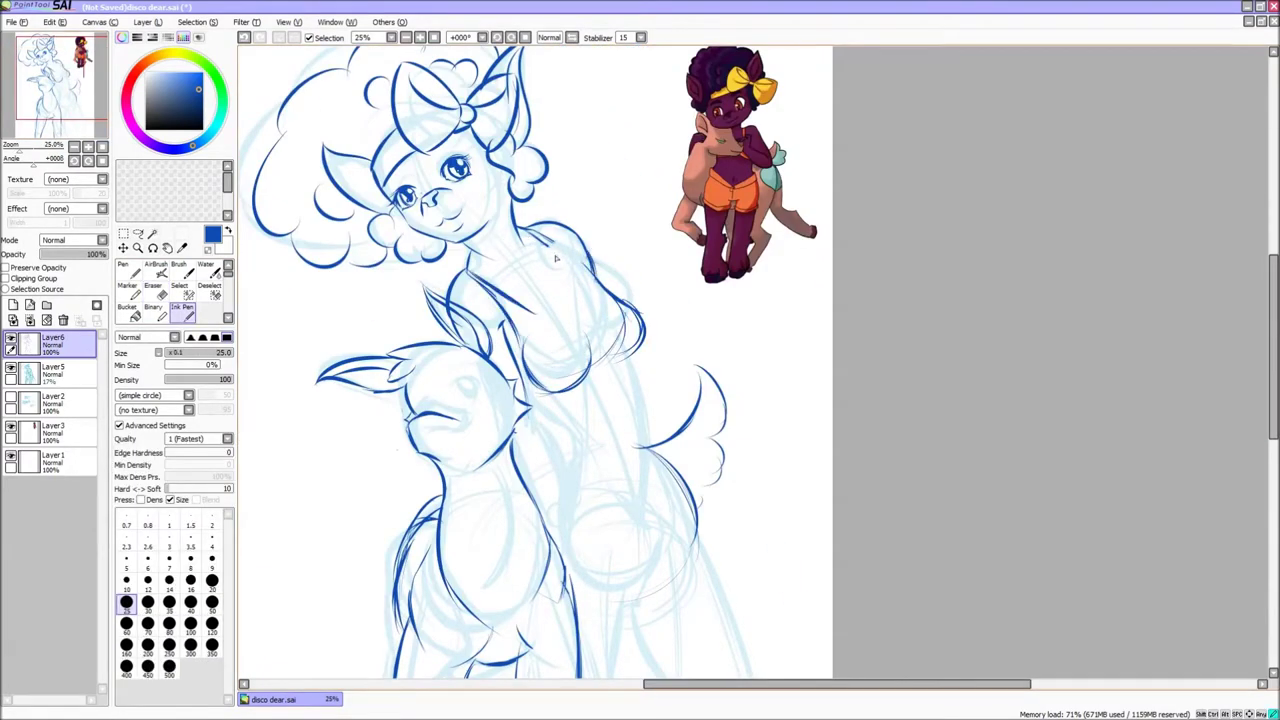
mouse_move(646, 366)
left_mouse_down()
mouse_move(648, 494)
mouse_move(692, 512)
mouse_move(632, 562)
left_mouse_up()
left_click_drag(568, 424, 550, 518)
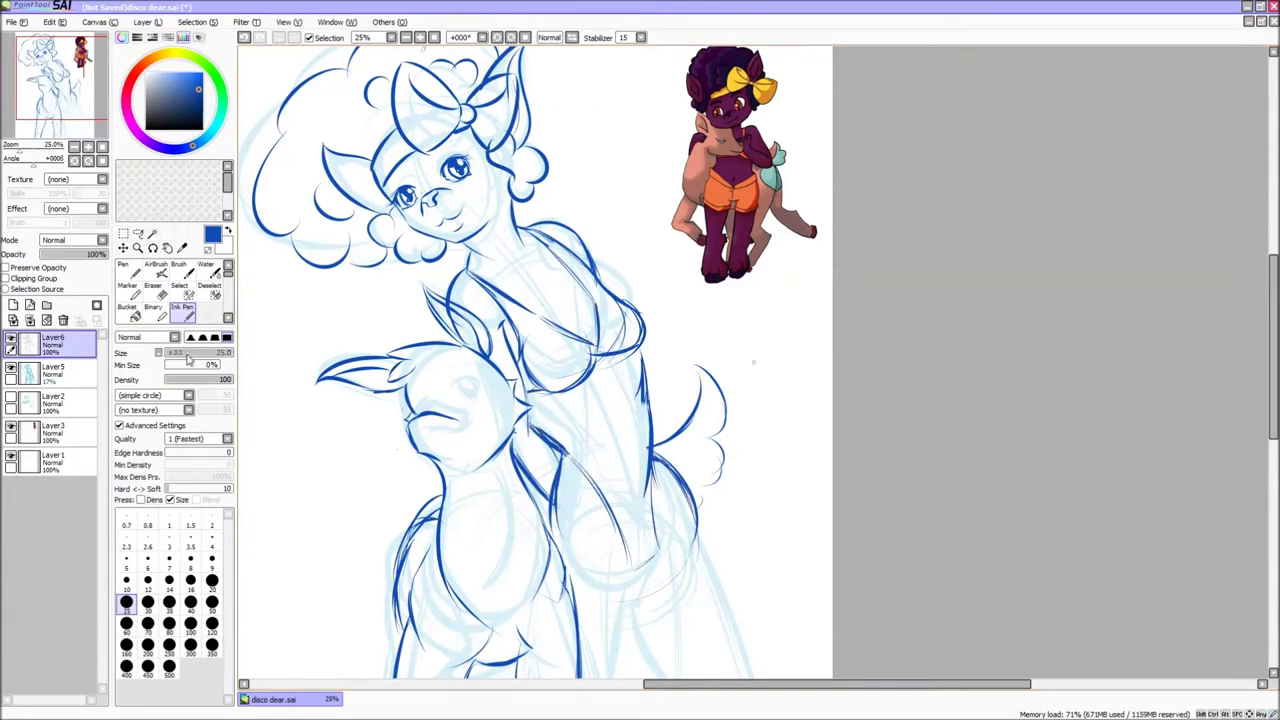
left_click_drag(654, 478, 628, 564)
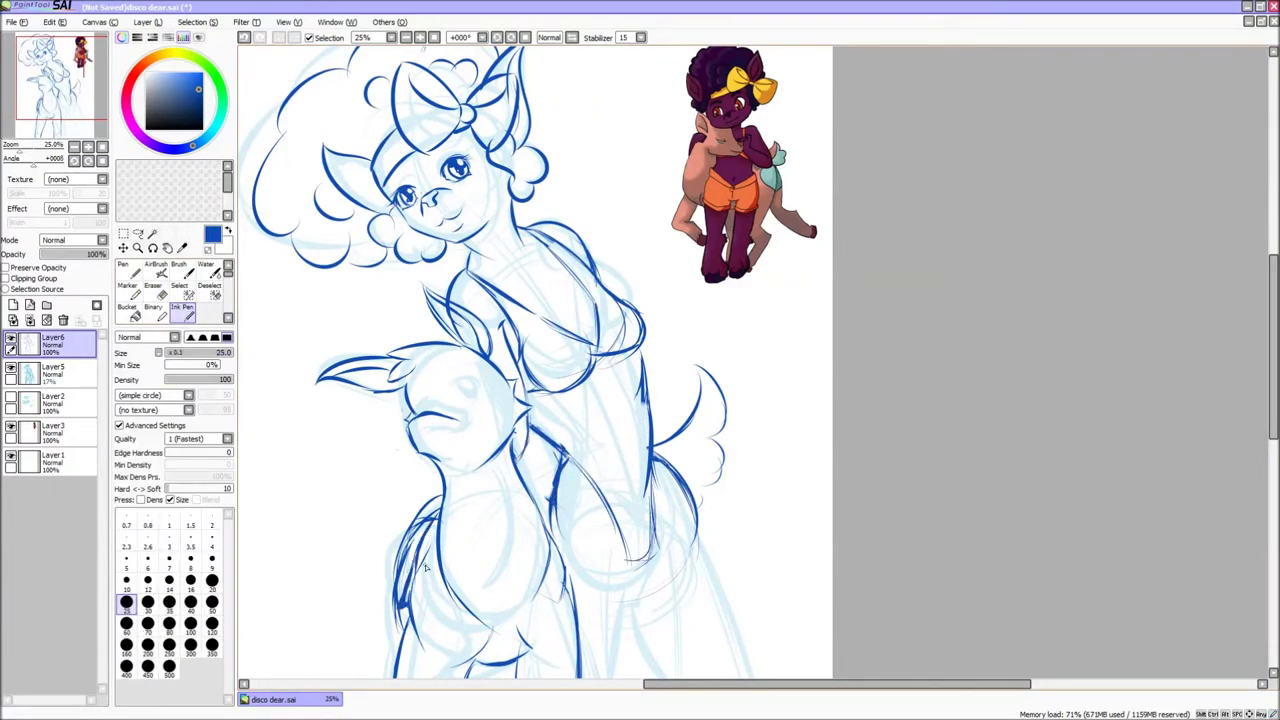
key("ctrl+z")
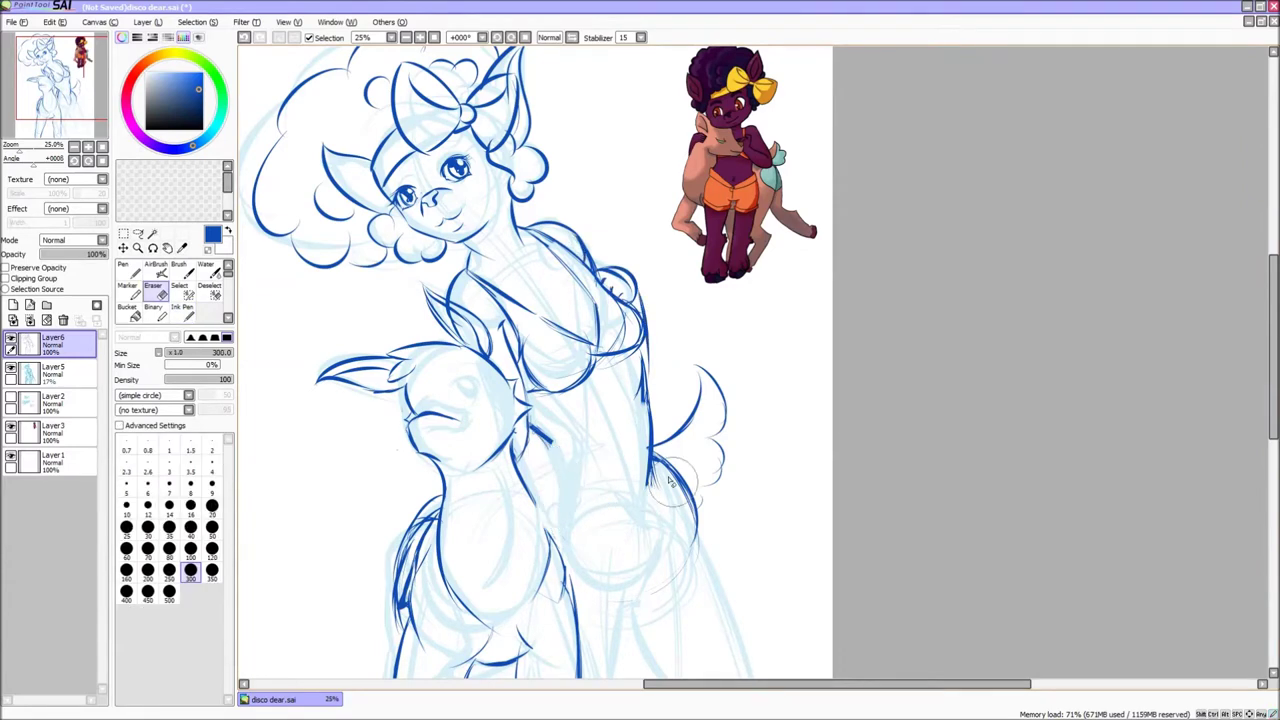
Step: Erase the girl's hip curve with the Eraser and redraw her waist and hip outline
left_click_drag(650, 440, 680, 520)
left_click_drag(606, 360, 632, 478)
mouse_move(660, 446)
left_mouse_down()
mouse_move(700, 540)
mouse_move(531, 321)
left_mouse_up()
left_click_drag(600, 392, 656, 594)
left_click_drag(556, 375, 600, 468)
mouse_move(540, 418)
left_mouse_down()
mouse_move(522, 430)
mouse_move(530, 410)
mouse_move(554, 410)
left_mouse_up()
Step: Ink the girl's thighs and belly centre line, undoing one stray thigh stroke
left_click_drag(672, 512, 606, 640)
key("ctrl+z")
left_click_drag(690, 540, 620, 630)
left_click_drag(595, 343, 600, 543)
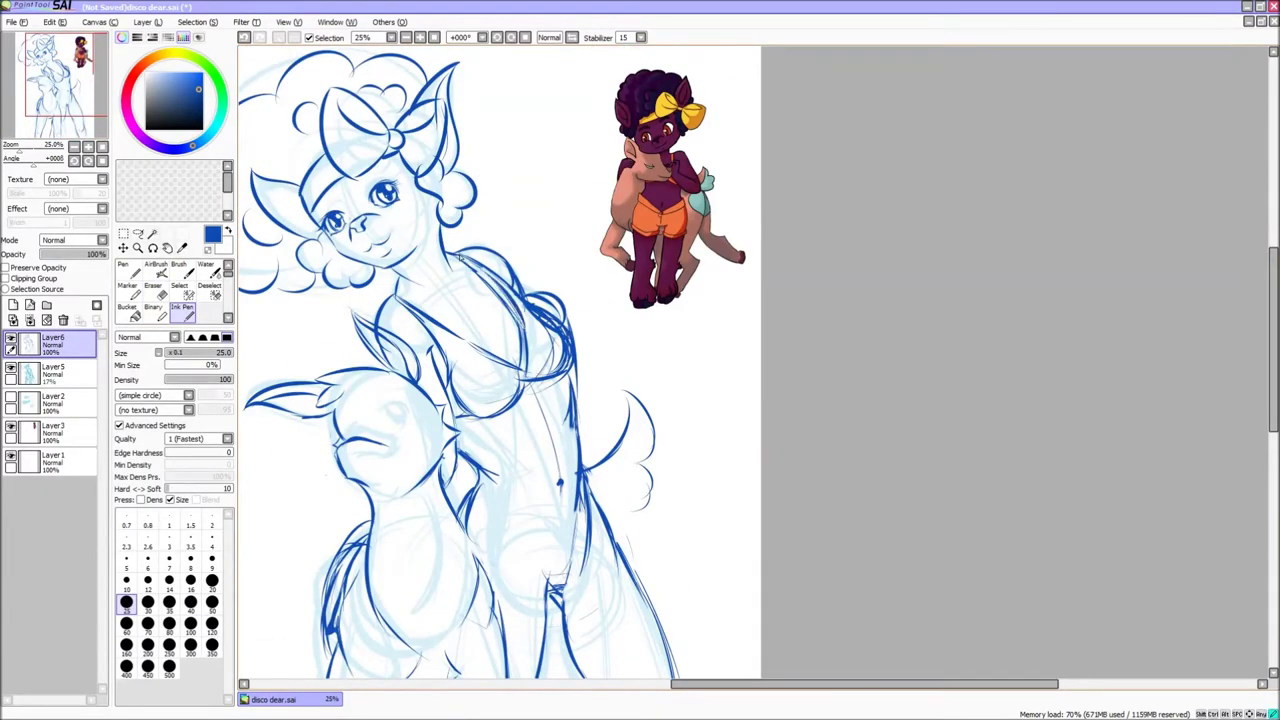
Step: Enlarge the sketch of the girl and deer on the canvas with a free transform
key("minus")
key("minus")
key("minus")
key("minus")
key("ctrl+t")
left_click_drag(736, 520, 765, 560)
left_click(137, 429)
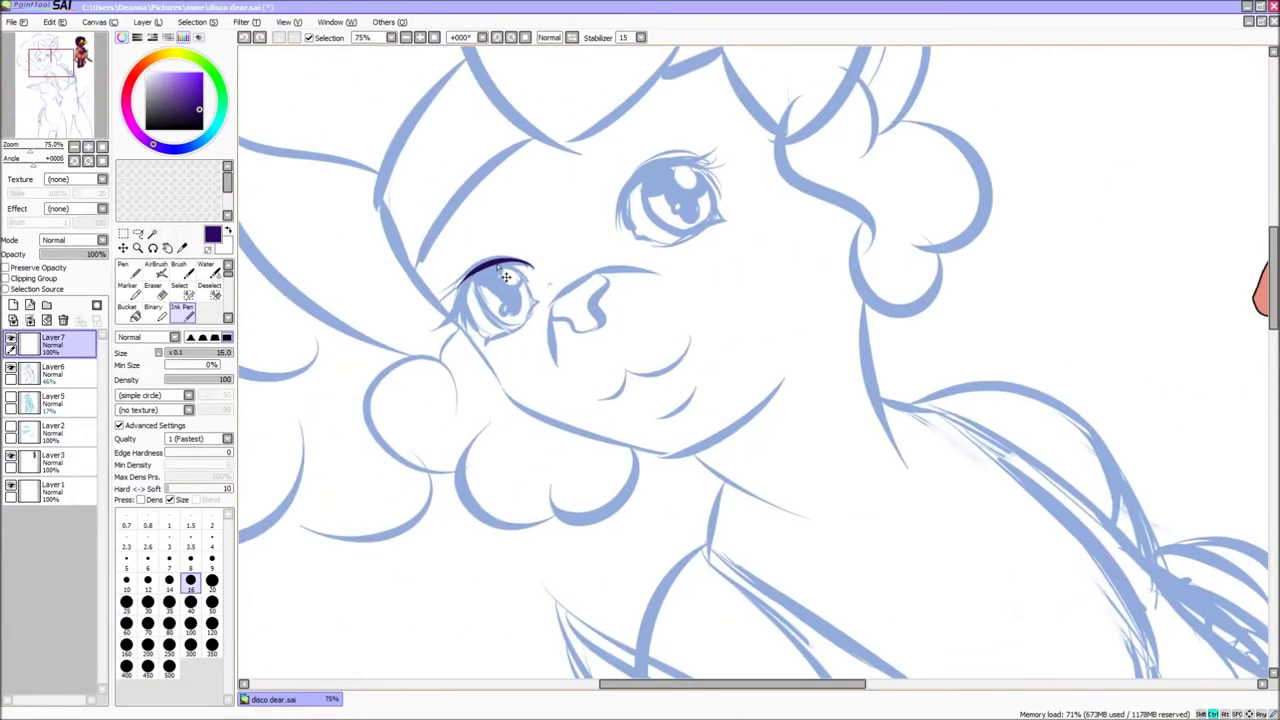
Step: Line both of the girl's eyes with lashes and dark irises on Layer7, using the dark purple Ink Pen at size 16
left_click_drag(472, 294, 440, 328)
left_click_drag(492, 268, 515, 261)
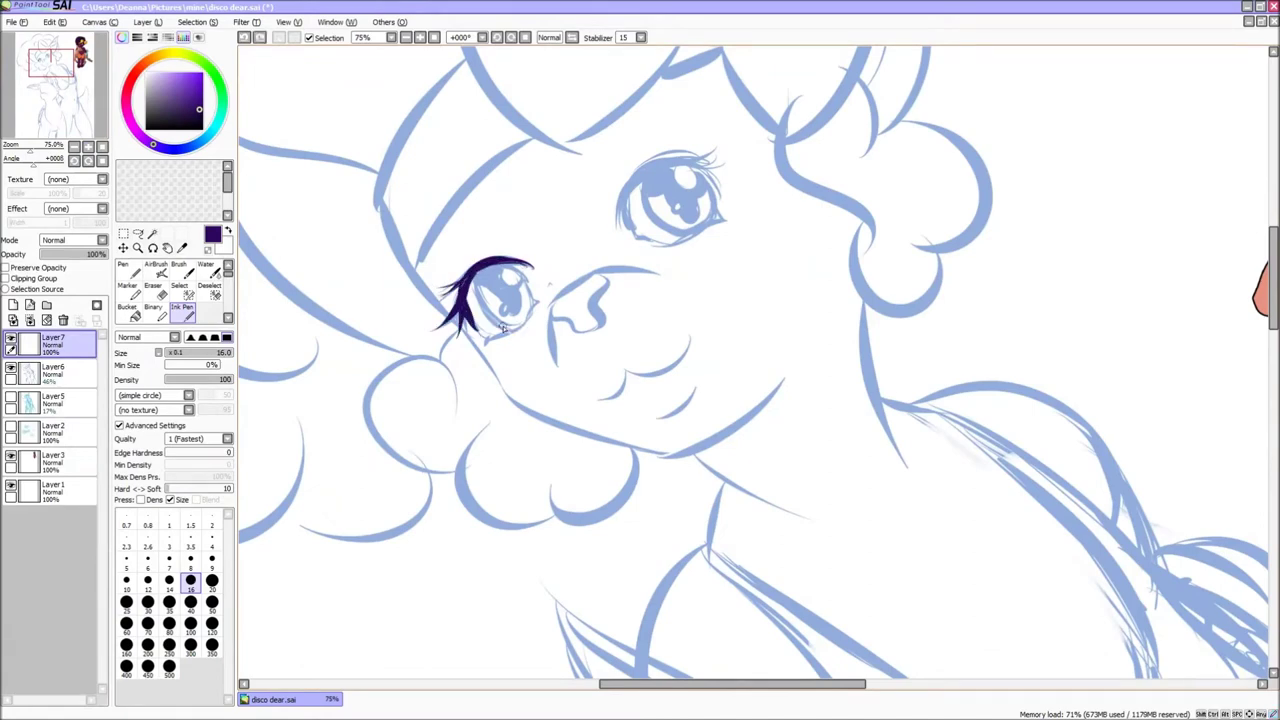
left_click_drag(512, 268, 466, 393)
left_click_drag(574, 300, 676, 234)
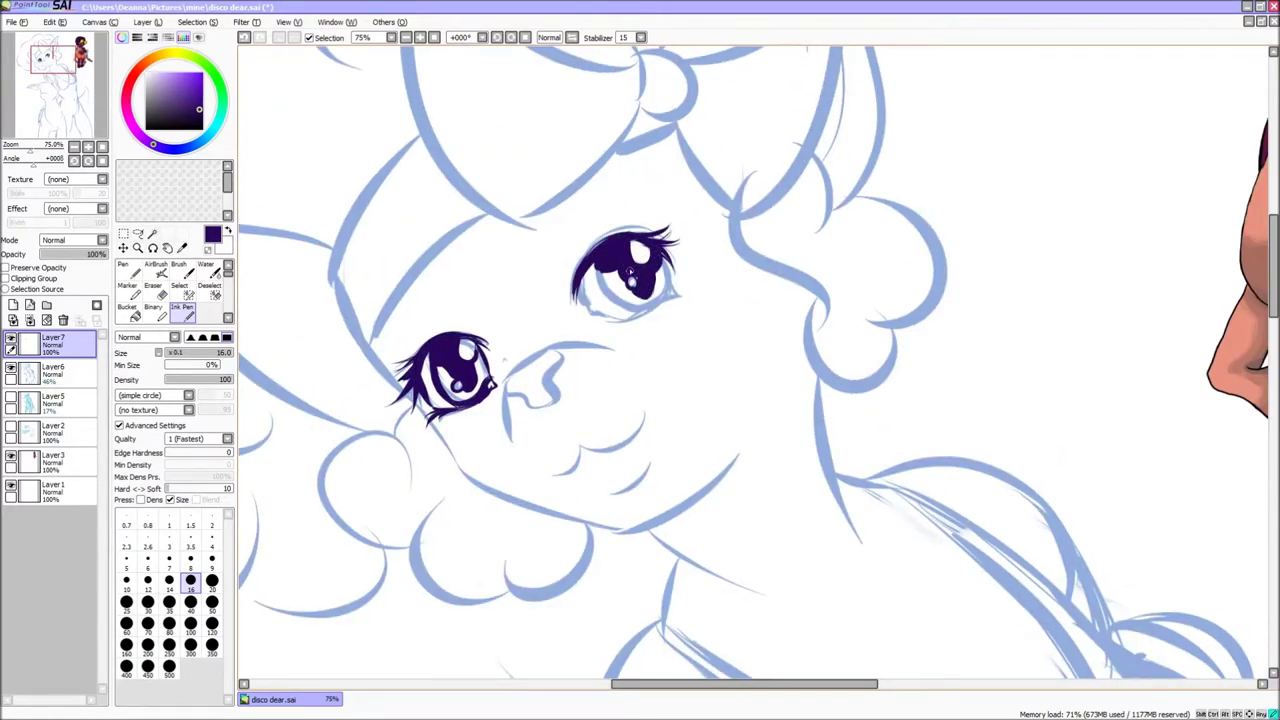
left_click_drag(630, 272, 615, 263)
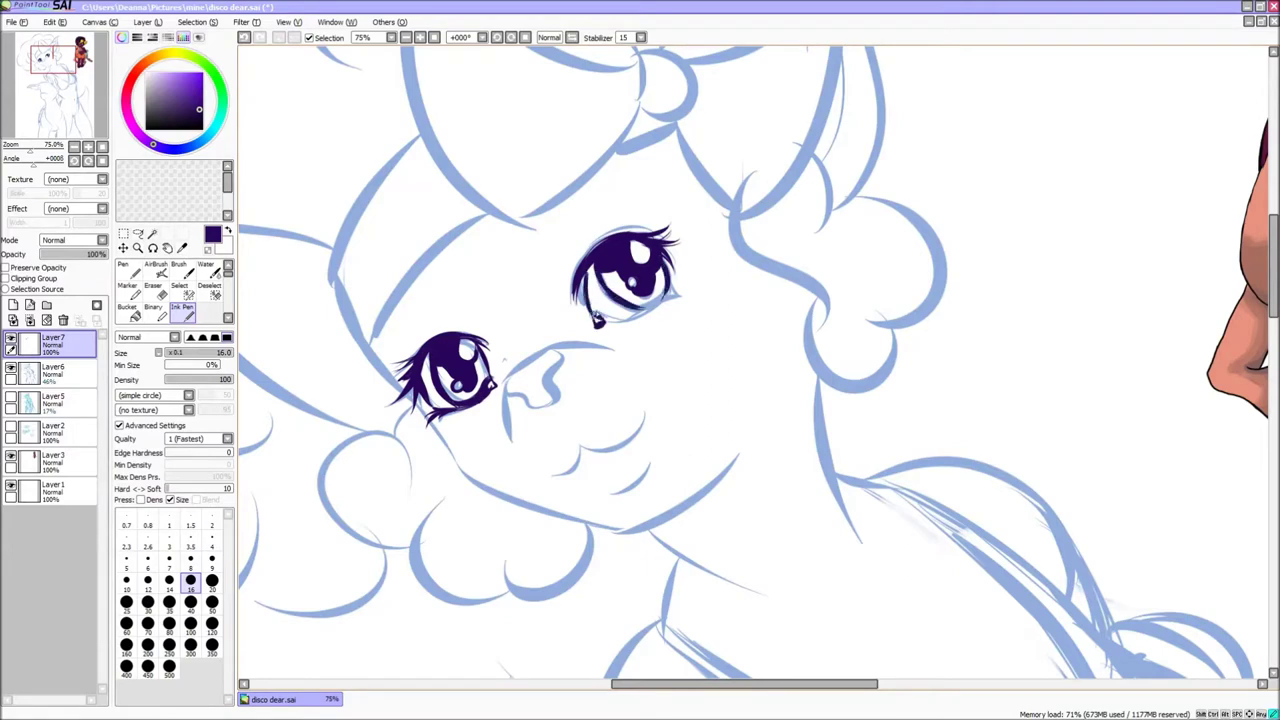
left_click_drag(596, 320, 668, 295)
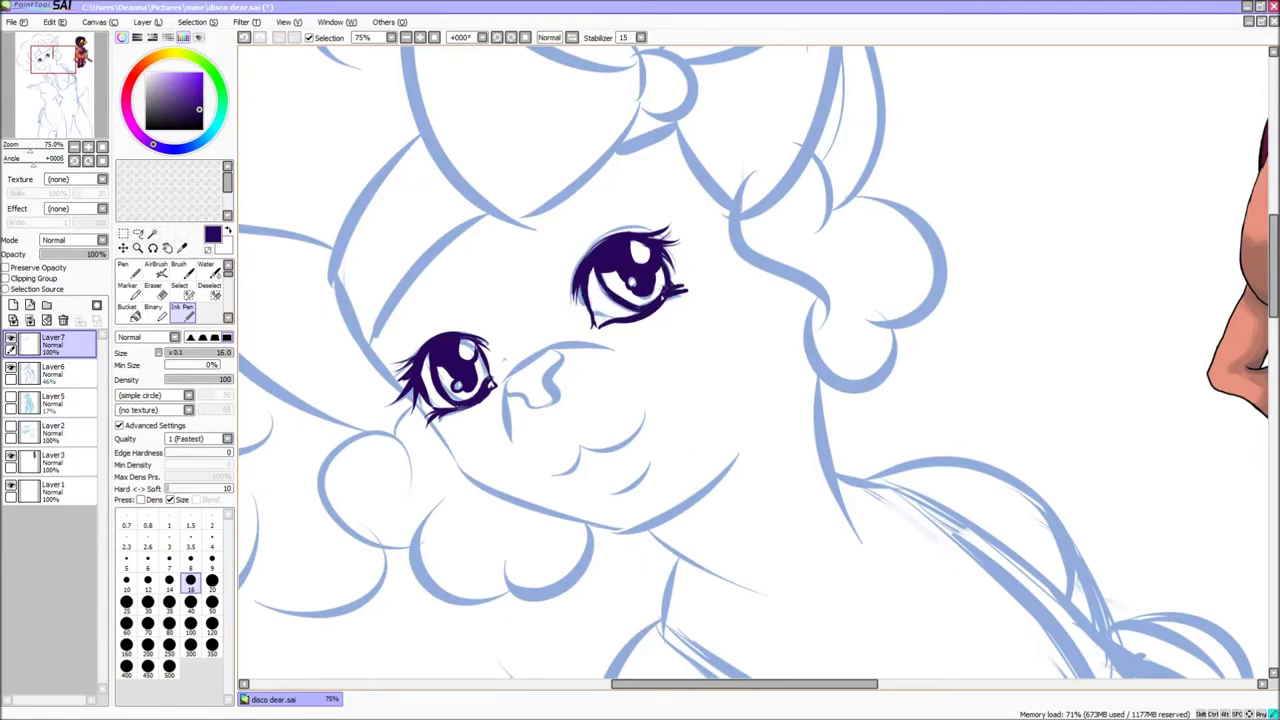
Step: Outline the girl's nose, fill it with dark purple, and line her mouth
left_click_drag(546, 349, 500, 394)
key("b")
left_click(553, 360)
key("n")
mouse_move(580, 452)
left_mouse_down()
mouse_move(651, 425)
mouse_move(575, 470)
left_mouse_up()
Step: Set the Ink Pen size to 9 and line the girl's jaw and headband edges
left_click(190, 562)
mouse_move(385, 370)
left_mouse_down()
mouse_move(608, 530)
mouse_move(720, 480)
left_mouse_up()
left_click_drag(488, 216, 364, 352)
mouse_move(424, 138)
left_mouse_down()
mouse_move(330, 280)
mouse_move(370, 356)
left_mouse_up()
Step: Line the bow's large left loop, its knot and the adjoining folds, redoing one outline stroke
left_click(52, 61)
left_click_drag(540, 375, 688, 260)
left_click_drag(478, 66, 536, 366)
key("ctrl+z")
left_click_drag(478, 66, 536, 366)
left_click(56, 58)
left_click_drag(463, 192, 636, 312)
mouse_move(520, 352)
left_mouse_down()
mouse_move(640, 330)
mouse_move(690, 360)
left_mouse_up()
Step: Line the bow's right loop and folds and the curls beside the girl's cheek, undoing two misplaced strokes
mouse_move(676, 300)
left_mouse_down()
mouse_move(846, 186)
mouse_move(730, 460)
mouse_move(820, 200)
left_mouse_up()
key("ctrl+z")
left_click_drag(672, 366, 760, 445)
left_click_drag(696, 330, 794, 330)
left_click_drag(850, 500, 730, 363)
key("ctrl+z")
left_click_drag(612, 318, 700, 495)
left_click_drag(700, 310, 760, 440)
Step: Line the girl's ear behind the bow and the upper hair curls, cleaning up the overlap with the Eraser
left_click(52, 50)
mouse_move(710, 118)
left_mouse_down()
mouse_move(635, 485)
mouse_move(515, 300)
left_mouse_up()
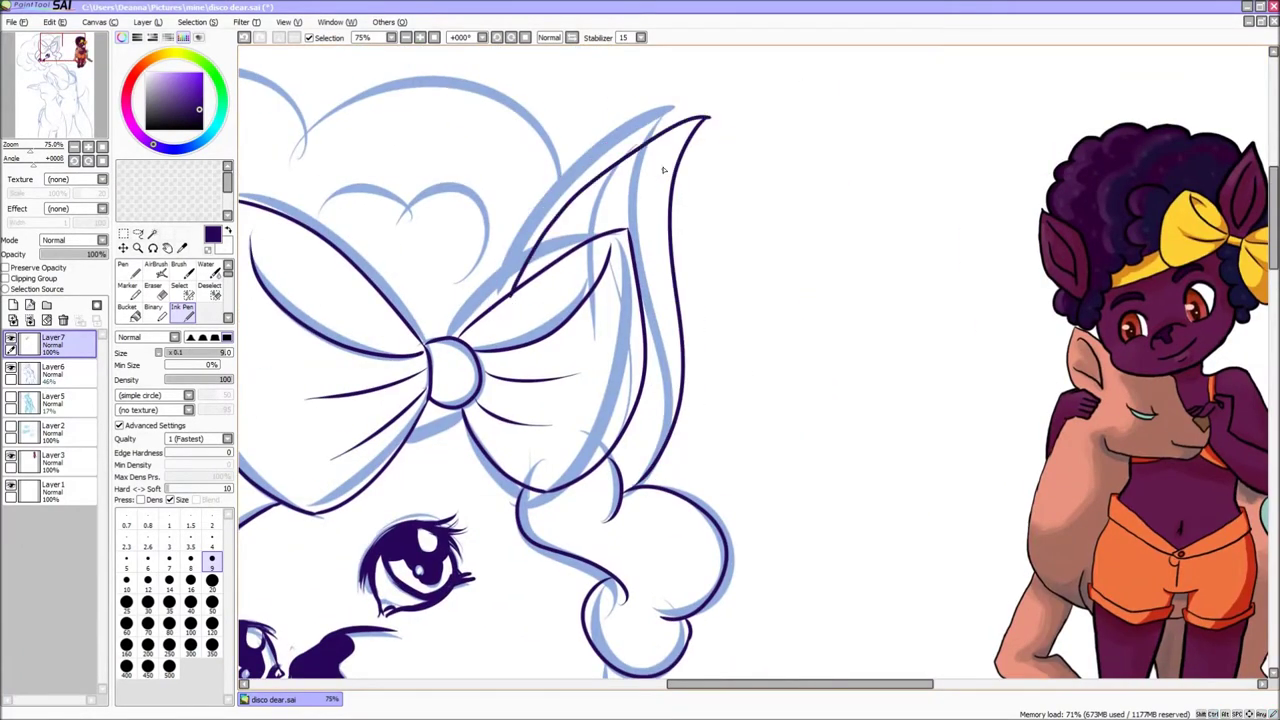
left_click_drag(668, 150, 612, 236)
left_click(52, 50)
key("e")
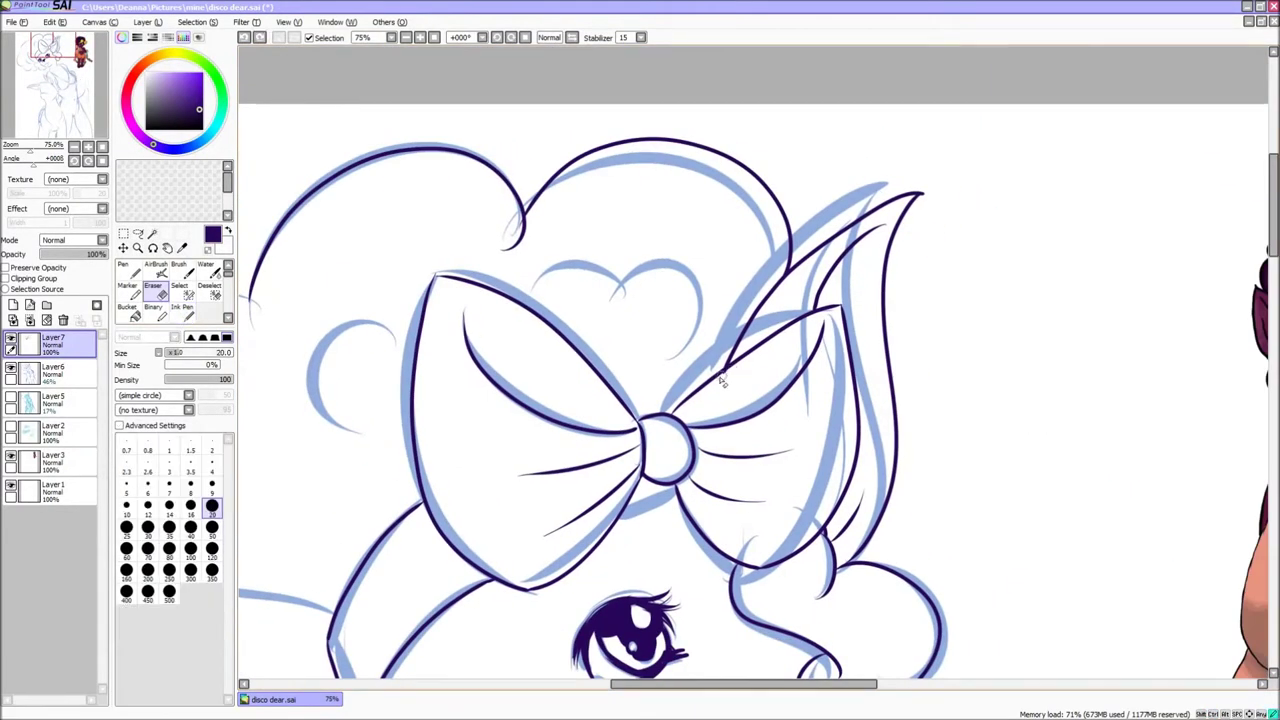
key("n")
Step: Line the upper and lower edges of the girl's left-hand ear beside the headband
left_click_drag(657, 357, 540, 262)
mouse_move(640, 330)
left_mouse_down()
mouse_move(548, 260)
mouse_move(736, 538)
left_mouse_up()
left_click(37, 55)
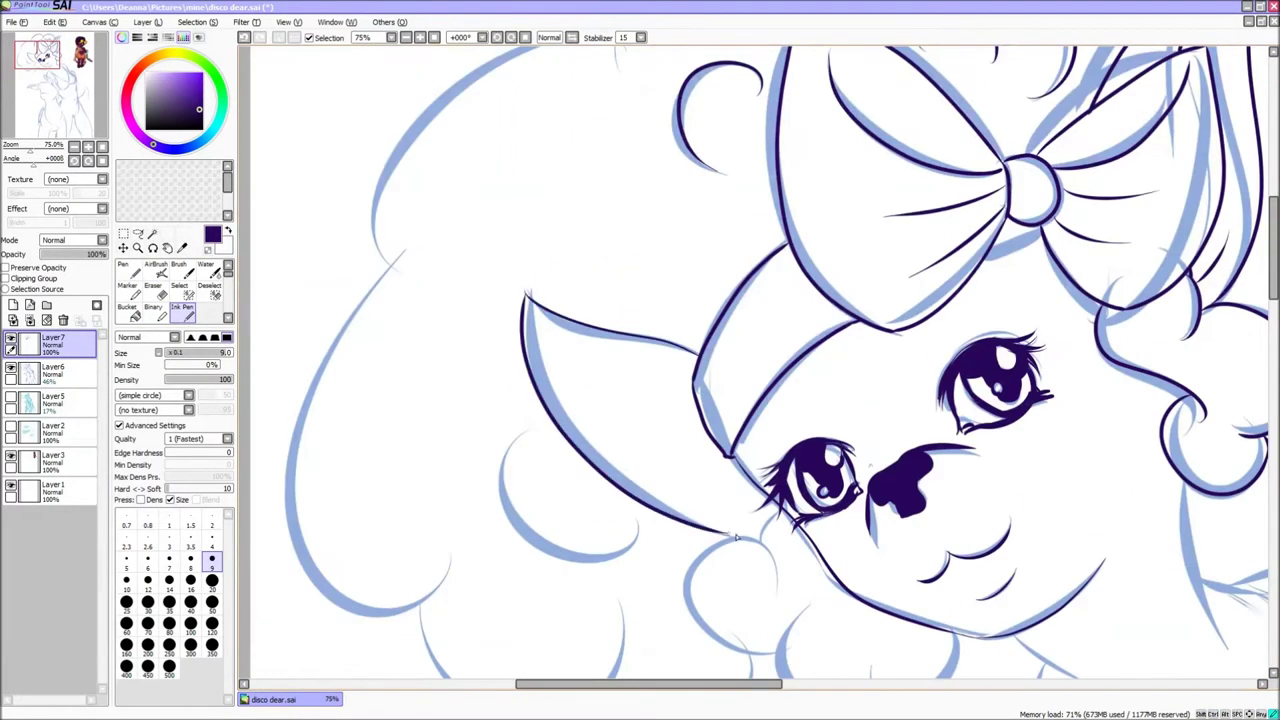
scroll(25, 99, "down", 5)
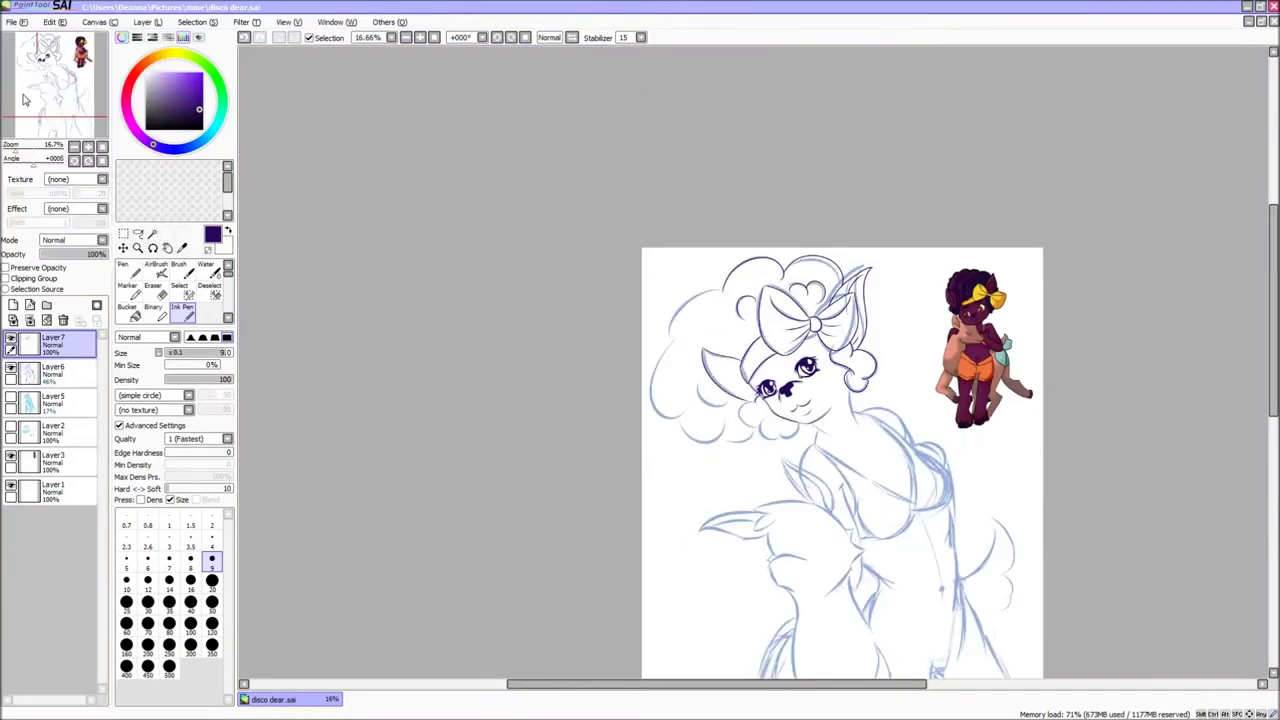
scroll(25, 99, "up", 5)
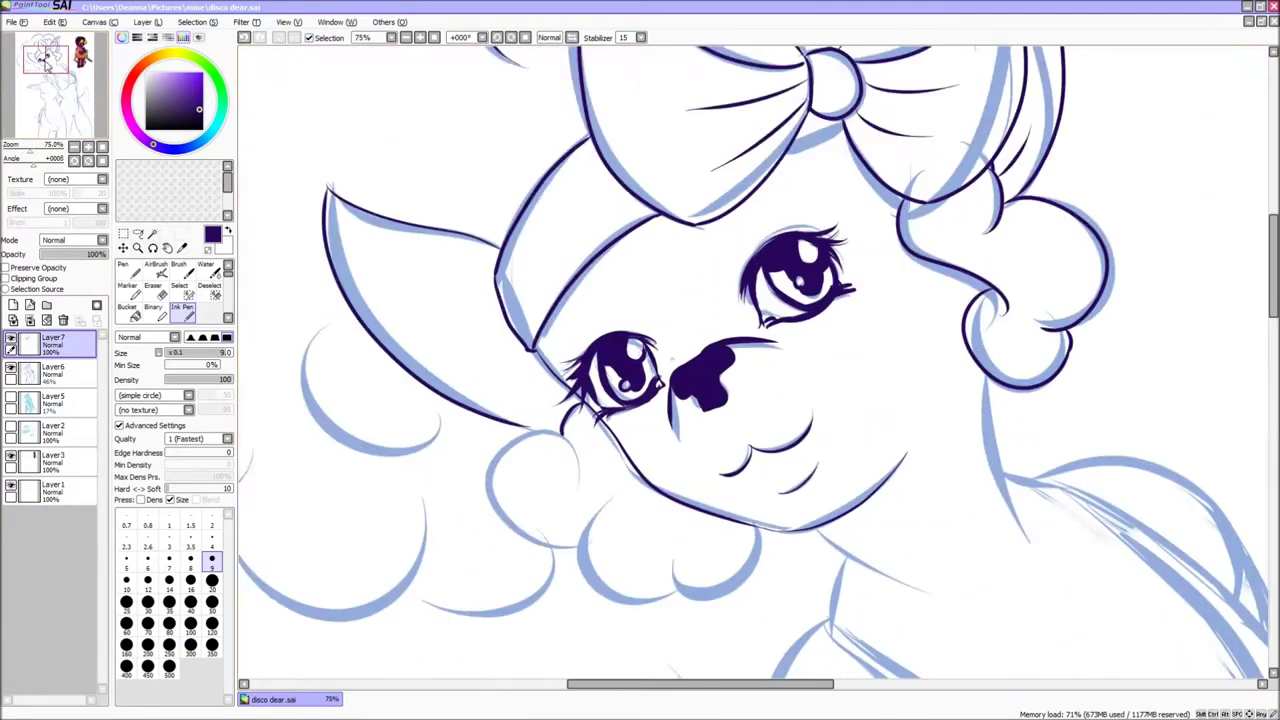
Step: Line the curls below the girl's ear and cheek and the outer contour of her afro
left_click_drag(495, 440, 596, 488)
scroll(594, 490, "down", 2)
mouse_move(500, 186)
left_mouse_down()
mouse_move(437, 330)
mouse_move(520, 430)
mouse_move(659, 416)
left_mouse_up()
left_click_drag(655, 488, 748, 462)
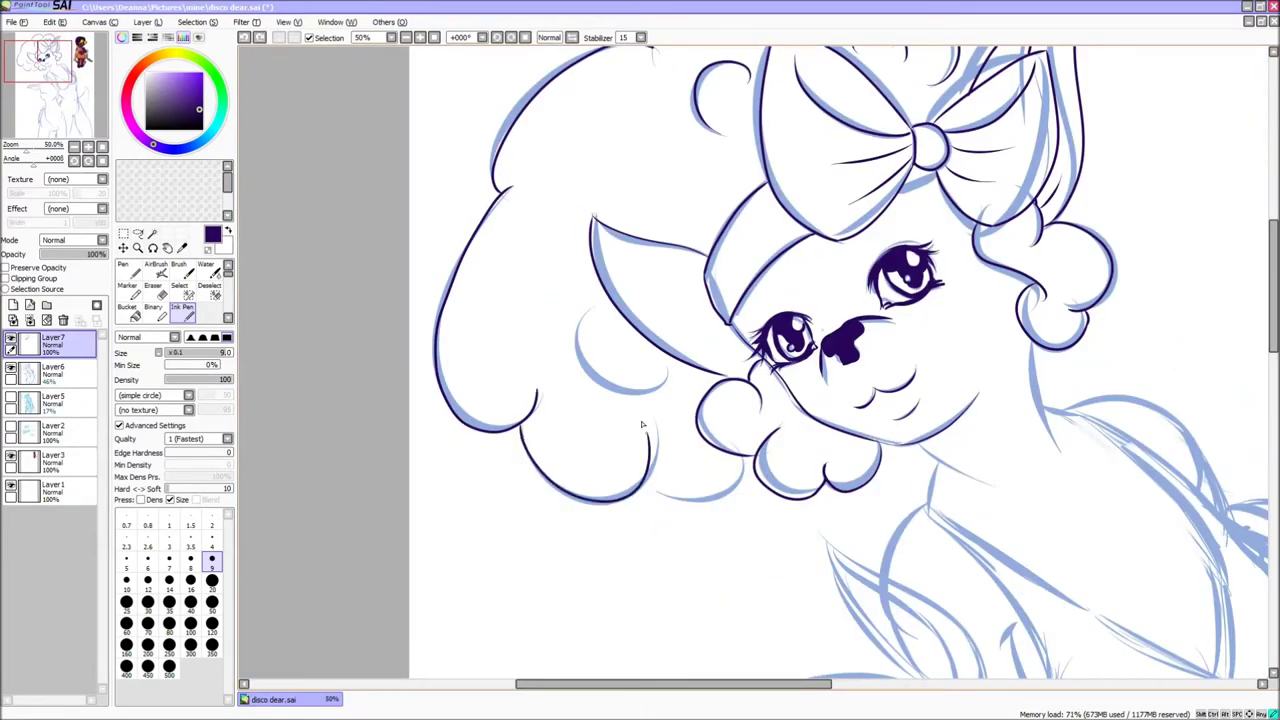
left_click_drag(585, 316, 660, 386)
Step: Line the girl's neck and draw thick eyebrows on Layer8 with the blue sketch hidden
scroll(662, 371, "up", 3)
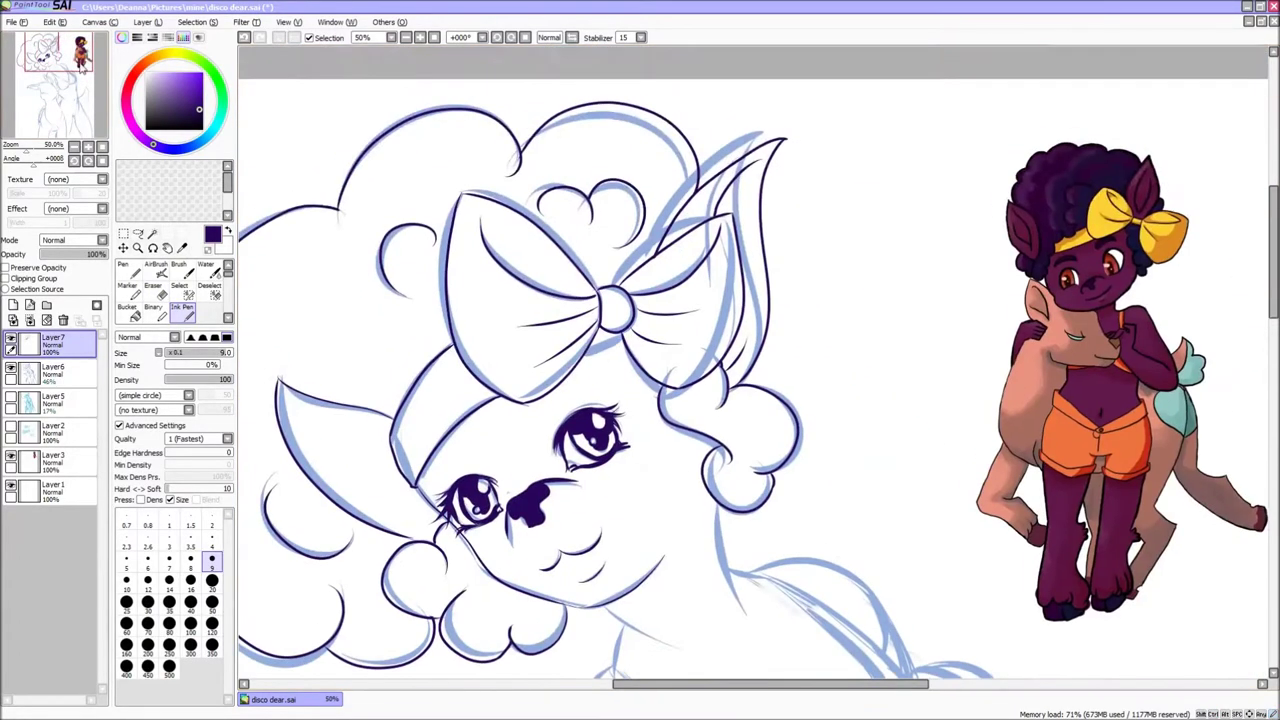
mouse_move(640, 248)
left_mouse_down()
mouse_move(662, 368)
mouse_move(735, 383)
left_mouse_up()
scroll(743, 368, "down", 3)
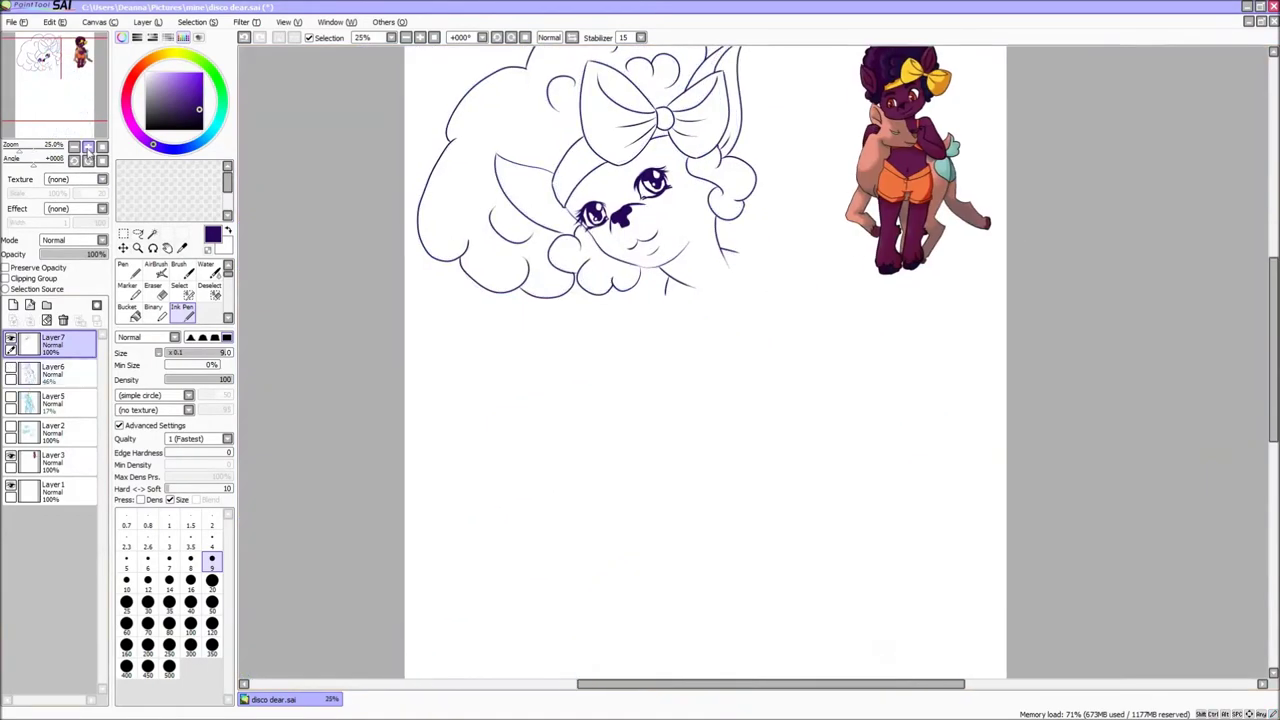
scroll(743, 368, "up", 2)
left_click_drag(445, 330, 548, 268)
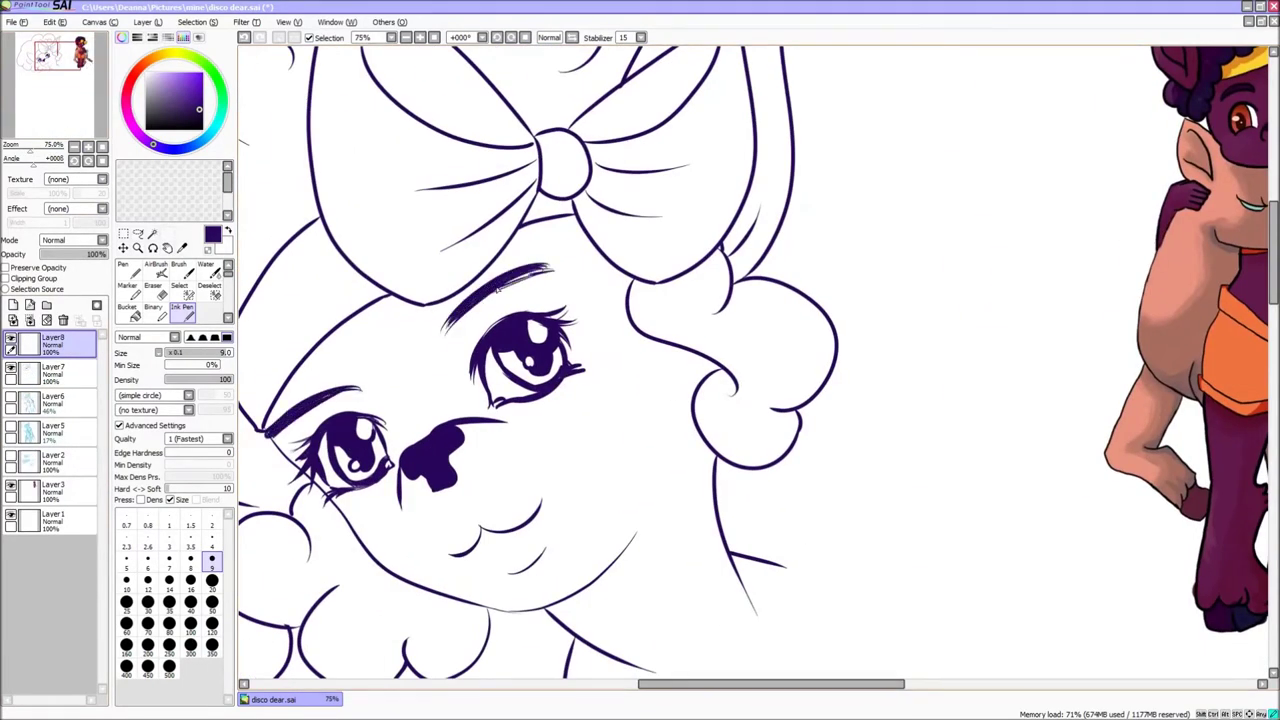
Step: Line the bikini top's neckline, the cleavage and the underside of the girl's bust over the visible sketch
scroll(463, 312, "down", 3)
scroll(600, 400, "up", 2)
scroll(600, 400, "down", 1)
left_click_drag(485, 385, 770, 560)
left_click_drag(625, 625, 585, 505)
left_click_drag(740, 482, 587, 555)
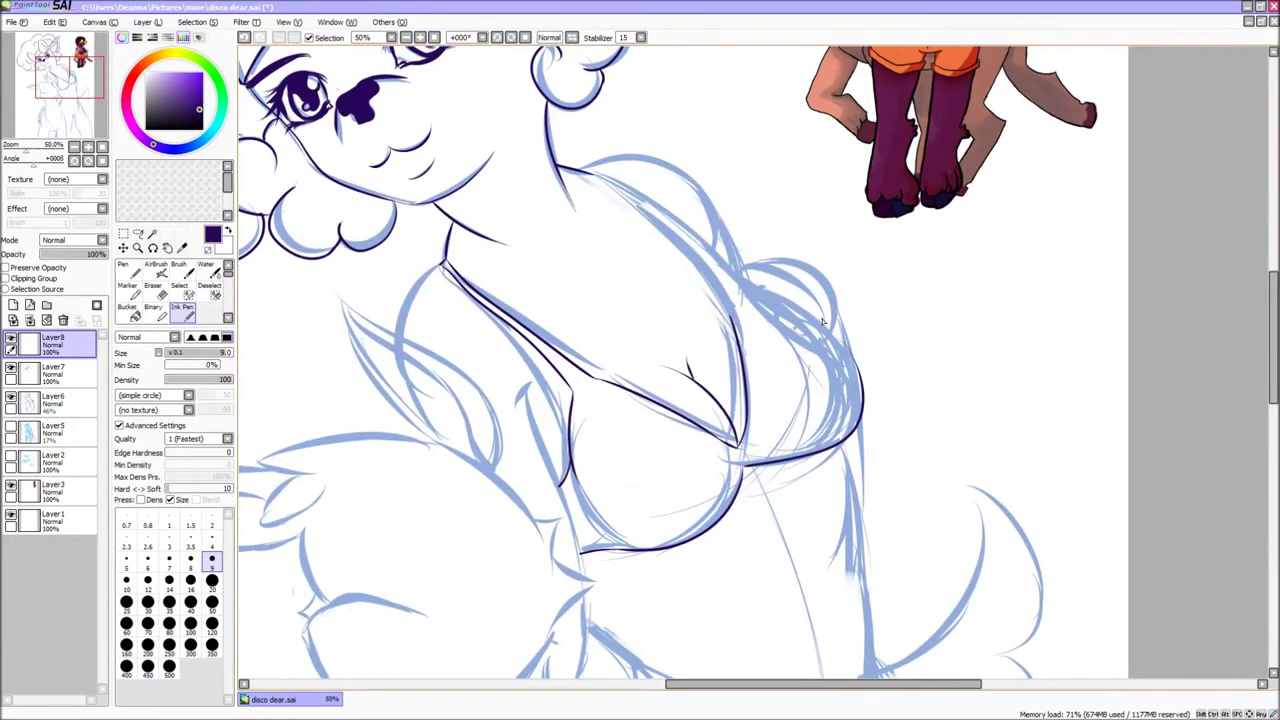
Step: Line the bikini's shoulder strap and the deer girl's fingers and hand beside the bust
left_click_drag(822, 321, 802, 411)
left_click_drag(714, 414, 571, 268)
left_click_drag(728, 401, 722, 546)
left_click_drag(700, 376, 808, 425)
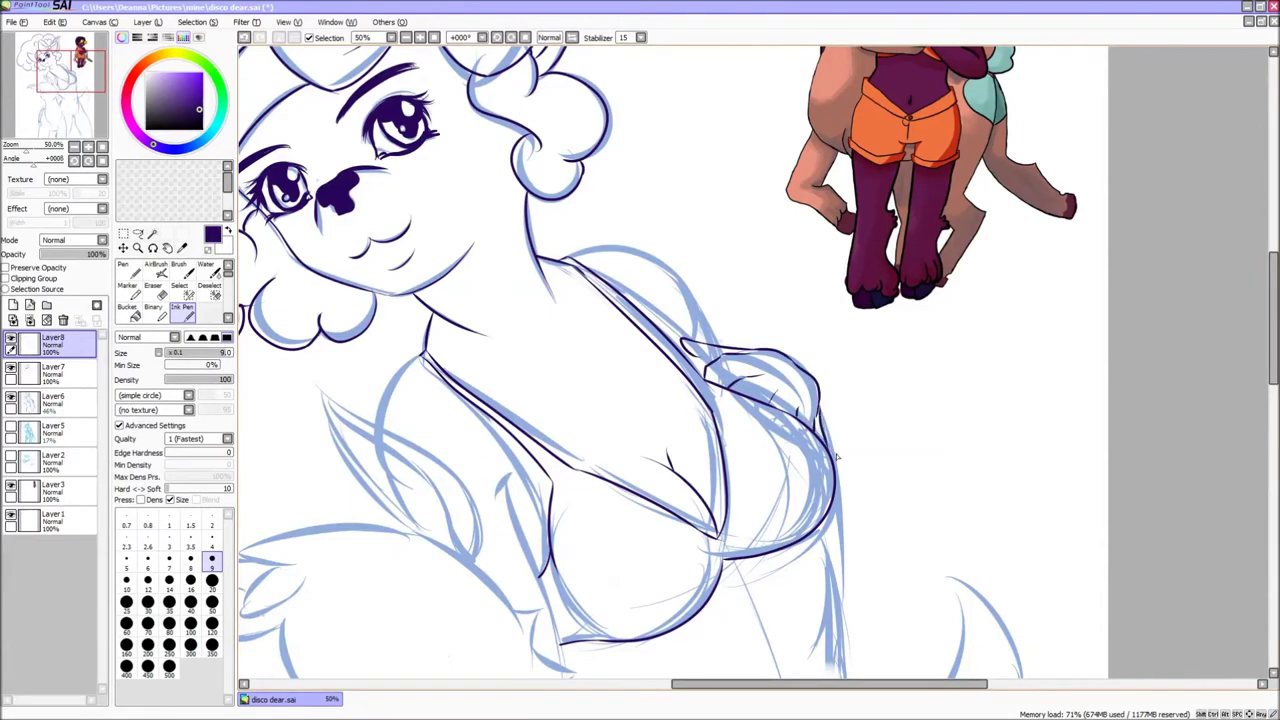
Step: Line the girl's far side down to the hip, her navel and the bent arm beside the deer
scroll(708, 323, "down", 3)
scroll(553, 310, "up", 3)
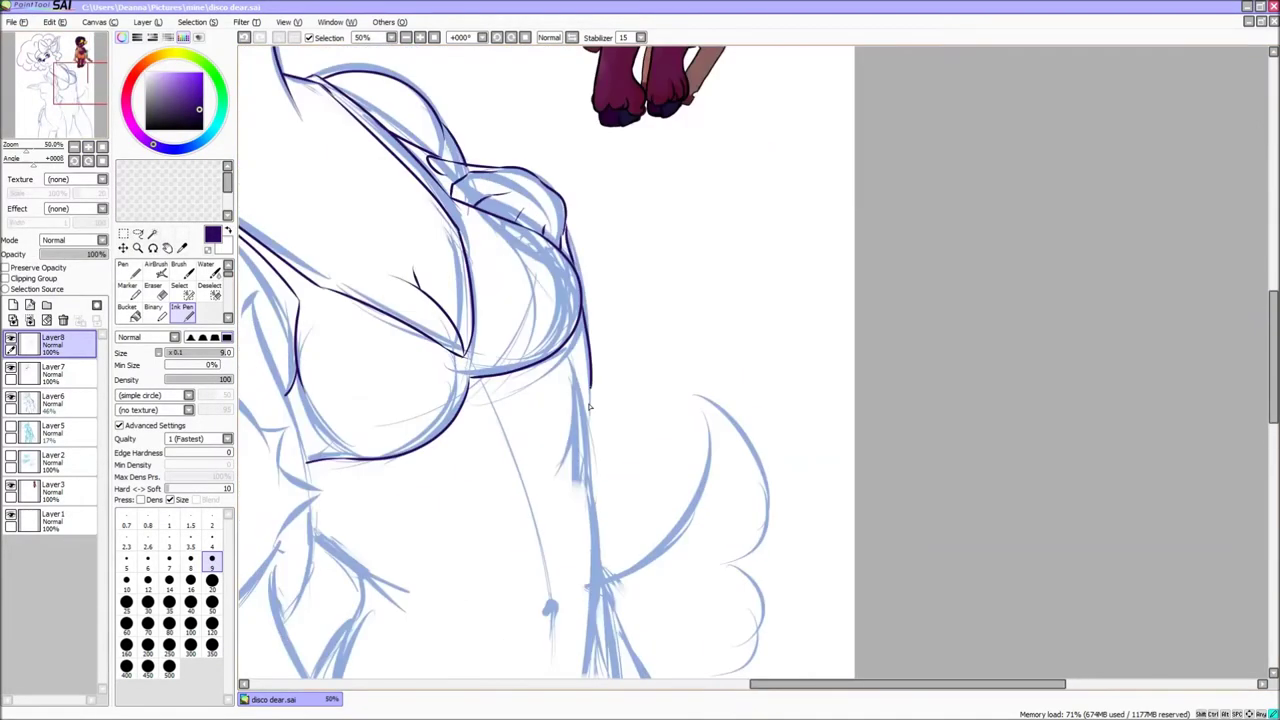
left_click_drag(553, 310, 566, 524)
left_click_drag(520, 472, 522, 490)
left_click_drag(280, 350, 573, 470)
left_click_drag(573, 470, 549, 600)
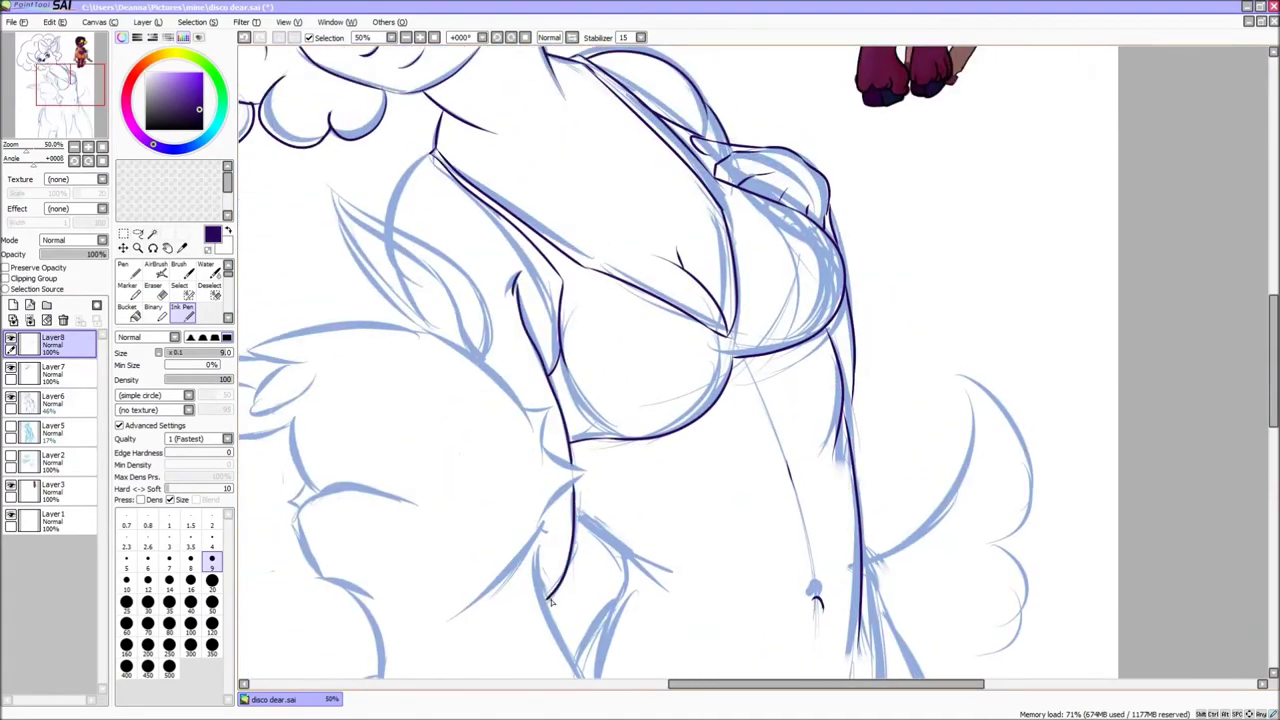
Step: Line the girl's near shoulder, the deer's upright ear, the top of its head and its forehead tuft, undoing one stroke
left_click_drag(417, 185, 549, 245)
left_click_drag(464, 252, 552, 394)
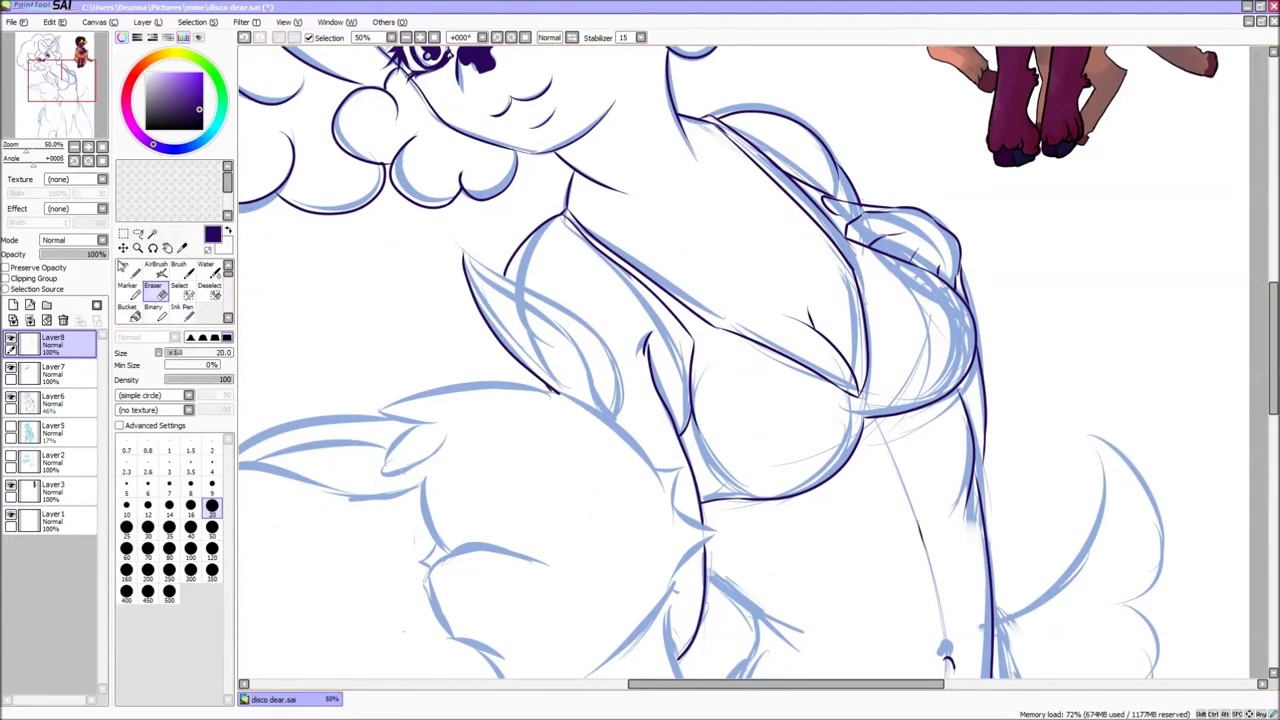
left_click_drag(30, 98, 57, 95)
key("ctrl+z")
mouse_move(586, 472)
left_mouse_down()
mouse_move(428, 303)
mouse_move(408, 383)
left_mouse_up()
mouse_move(530, 457)
left_mouse_down()
mouse_move(661, 513)
mouse_move(448, 446)
mouse_move(366, 435)
mouse_move(457, 441)
left_mouse_up()
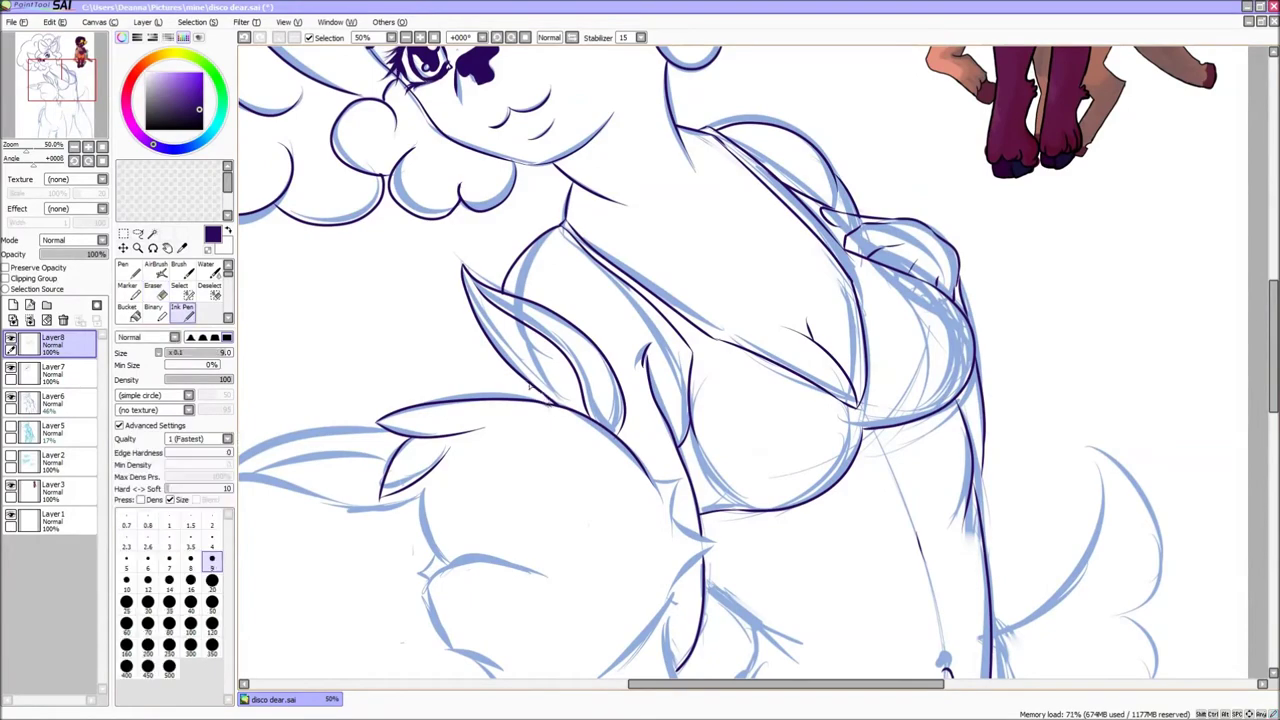
Step: Line the deer's sideways ear, brow and muzzle, and outline and fill its nose
left_click_drag(29, 82, 25, 100)
mouse_move(428, 212)
left_mouse_down()
mouse_move(250, 272)
mouse_move(468, 300)
left_mouse_up()
scroll(563, 437, "up", 3)
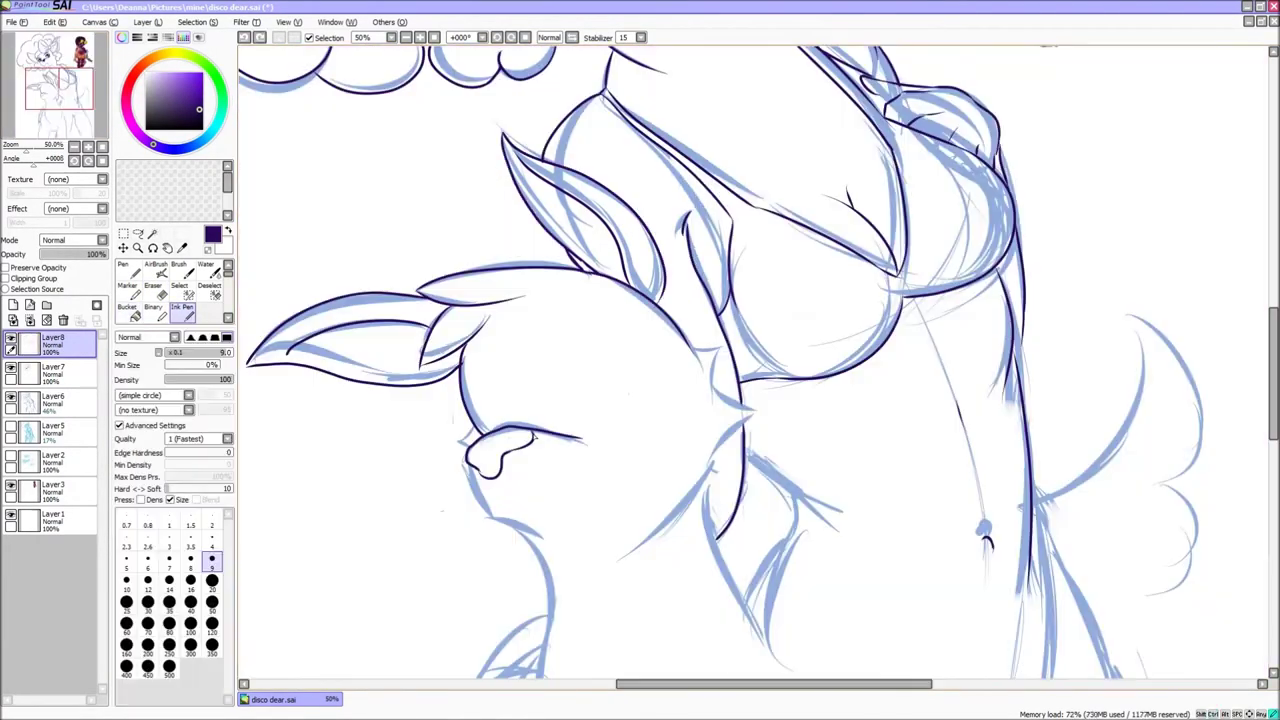
left_click_drag(478, 445, 515, 450)
Step: Line the deer's cheek tufts, jaw and both sides of its neck down to the chest, redoing one neck stroke
key("minus")
left_click_drag(580, 322, 650, 572)
key("plus")
left_click_drag(660, 292, 740, 496)
key("ctrl+z")
left_click_drag(664, 416, 710, 488)
scroll(700, 490, "down", 3)
key("minus")
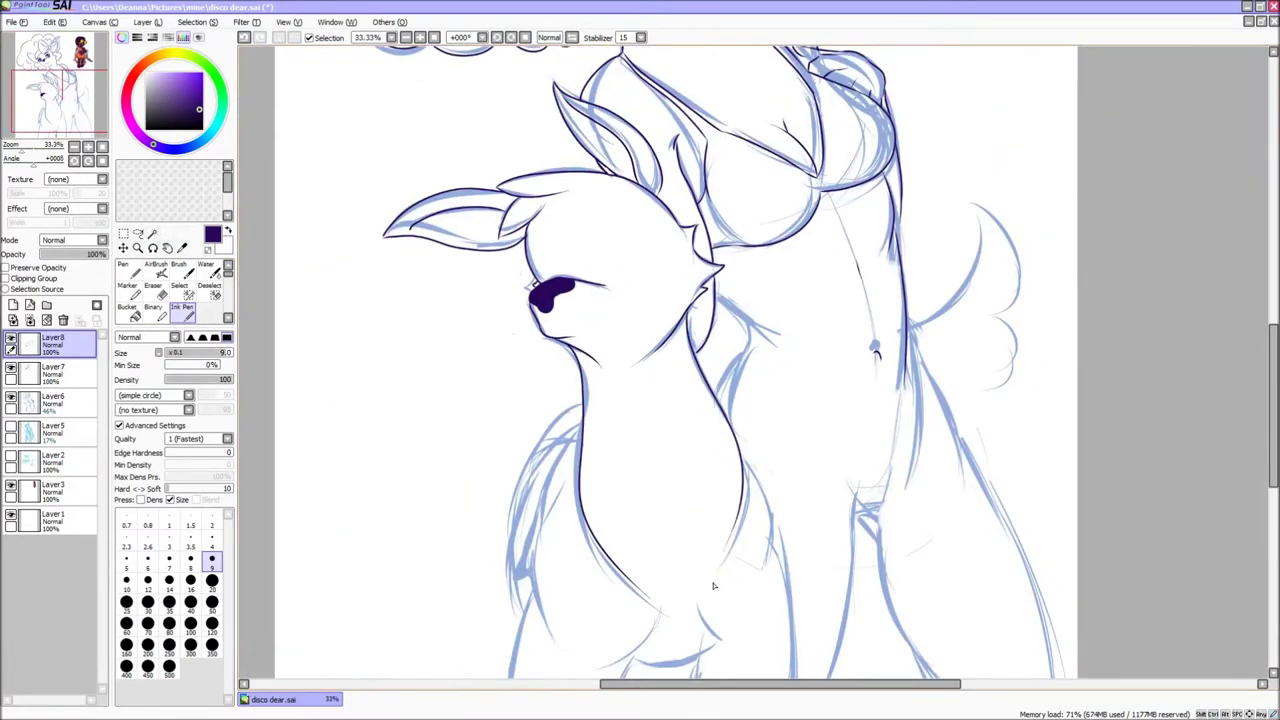
Step: Add a new layer and line the waistband and V-shaped front of the girl's shorts
left_click_drag(20, 95, 30, 87)
scroll(710, 537, "down", 1)
mouse_move(686, 495)
left_mouse_down()
mouse_move(650, 532)
mouse_move(642, 508)
left_mouse_up()
left_click(13, 306)
left_click_drag(522, 489, 645, 536)
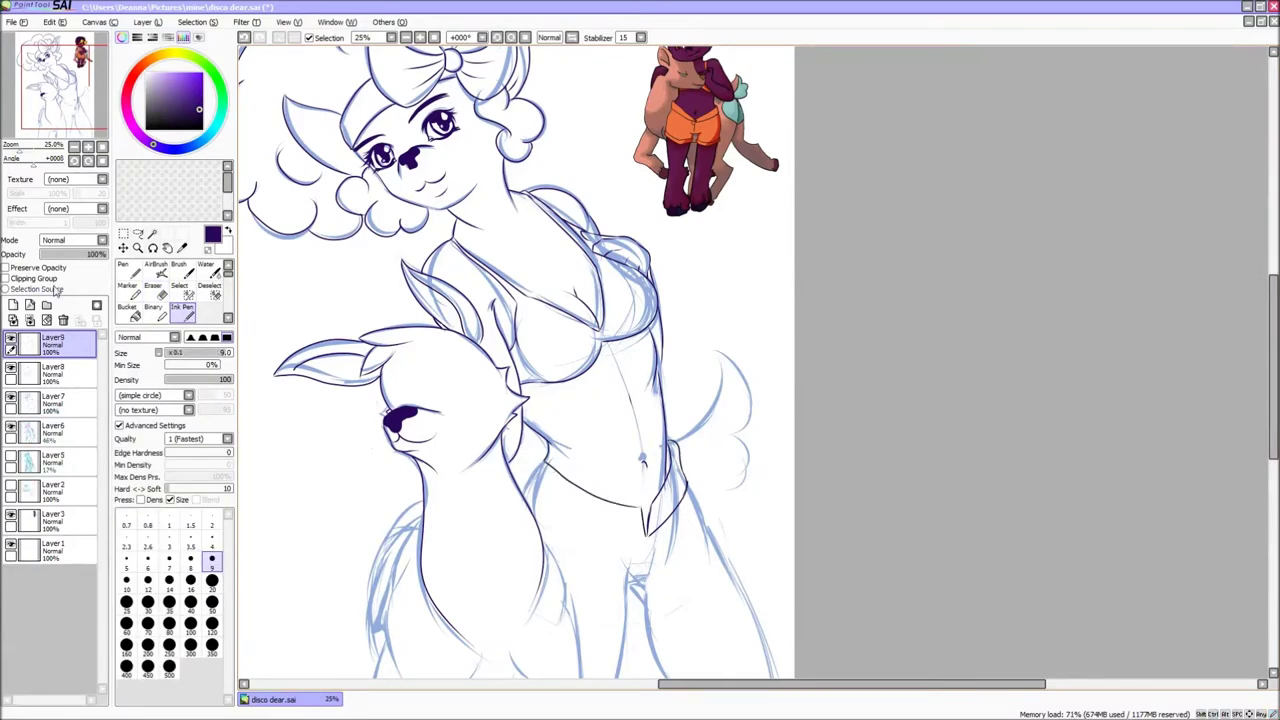
Step: Line the girl's navel and the far side of the waistband, and add a round button at its pointed front
key("e")
scroll(520, 340, "up", 3)
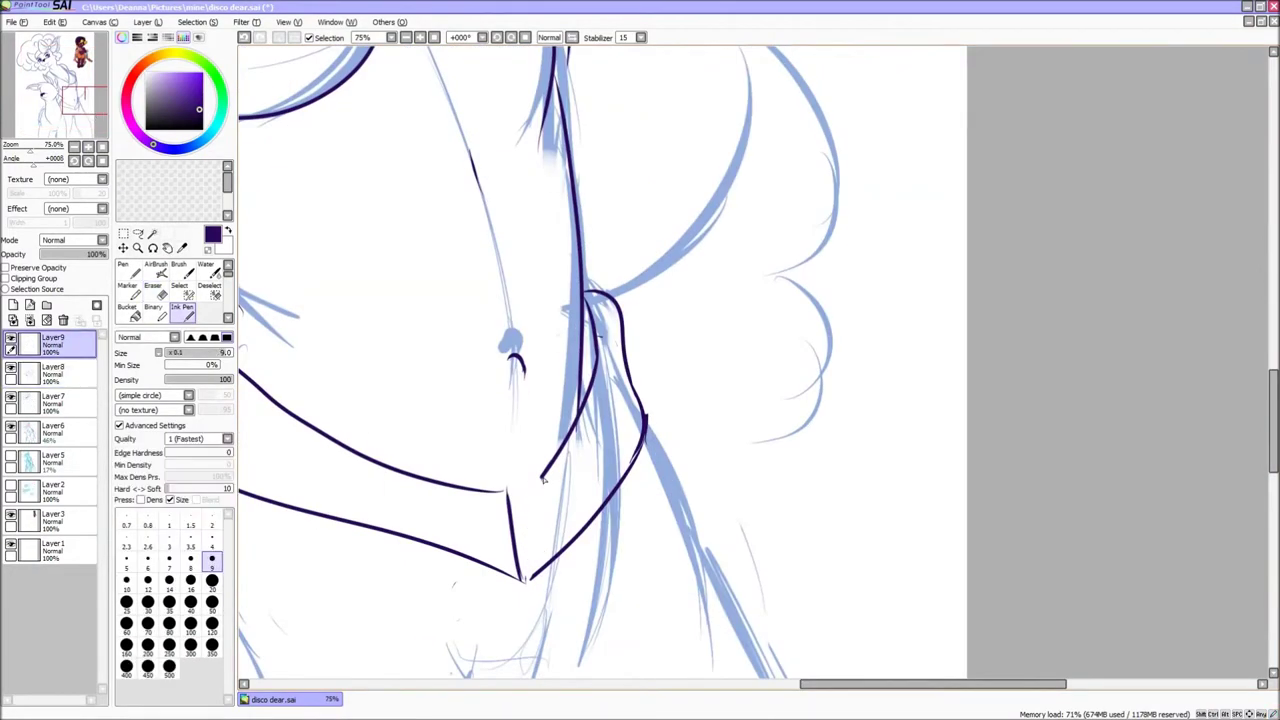
scroll(520, 340, "down", 3)
key("n")
left_click_drag(636, 446, 640, 447)
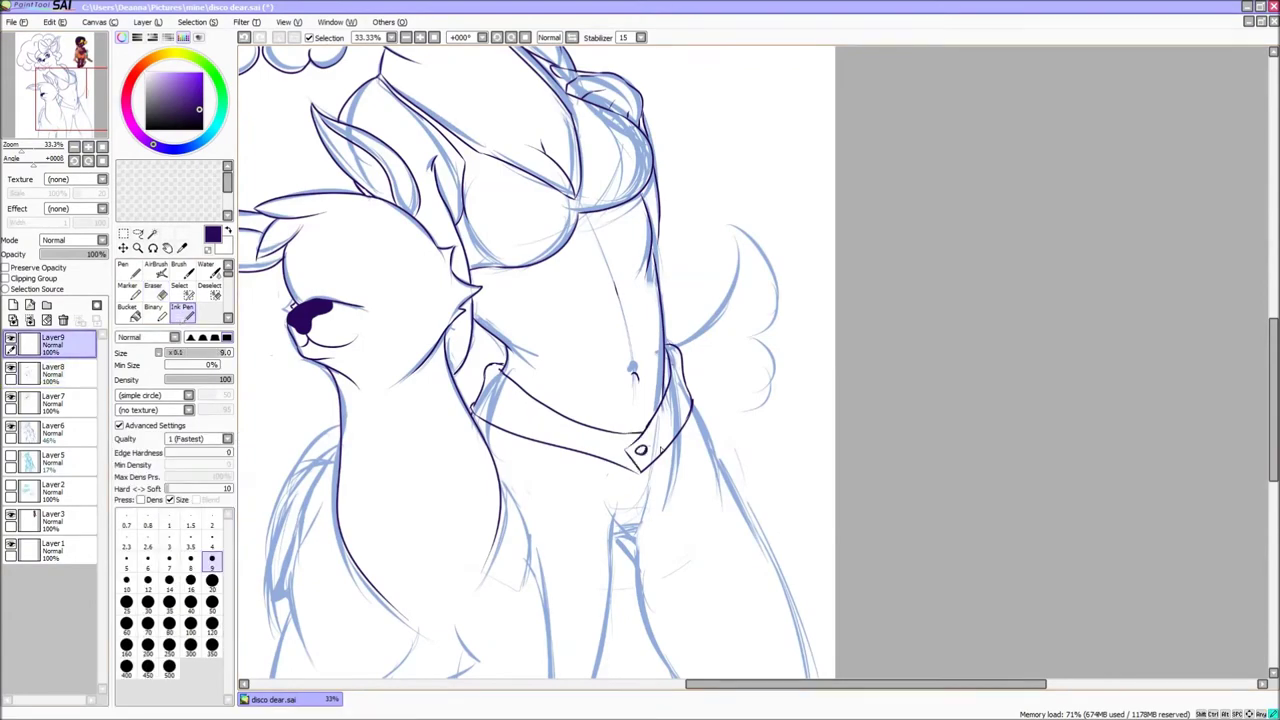
Step: Line the crotch folds of the shorts, the outer thigh and the upper edge of the near cuff
left_click_drag(633, 552, 579, 572)
scroll(600, 575, "up", 1)
scroll(580, 500, "down", 2)
left_click_drag(570, 470, 580, 496)
scroll(463, 528, "down", 1)
left_click_drag(463, 528, 570, 475)
scroll(490, 452, "down", 1)
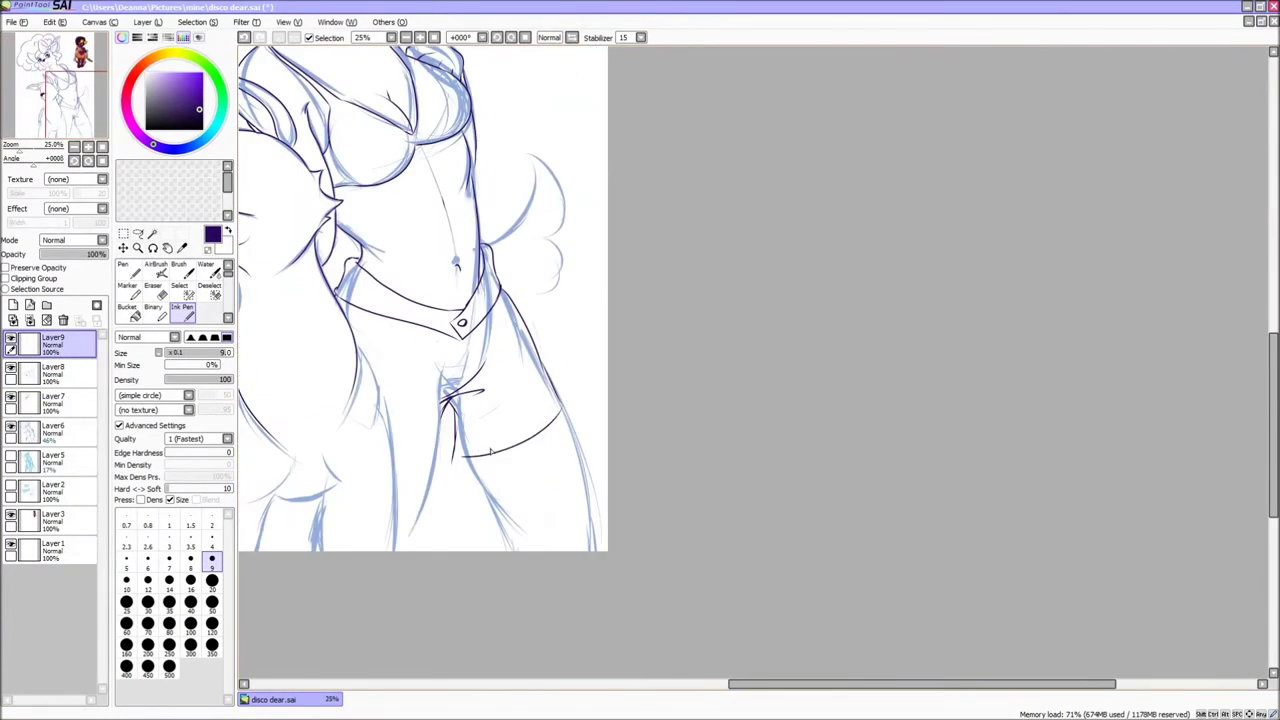
Step: Finish the rolled cuffs on both legs of the shorts and line the girl's legs below them
scroll(512, 448, "up", 1)
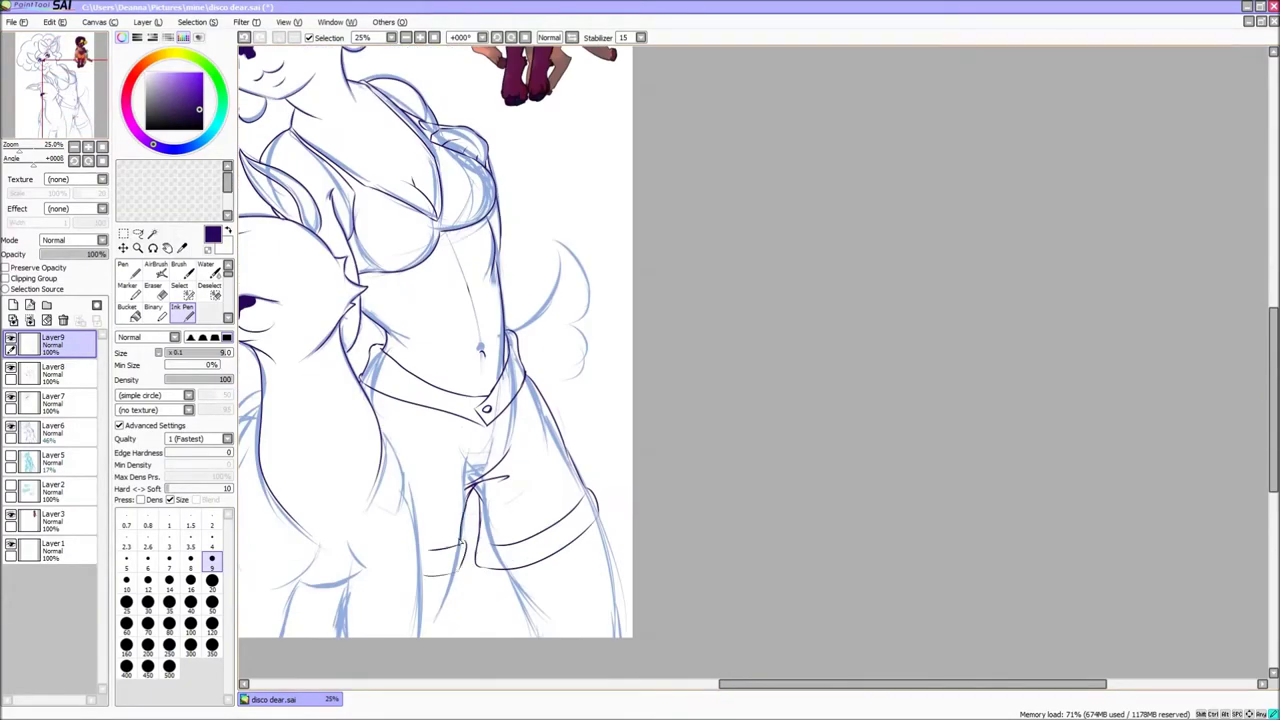
scroll(460, 544, "left", 1)
scroll(381, 620, "up", 1)
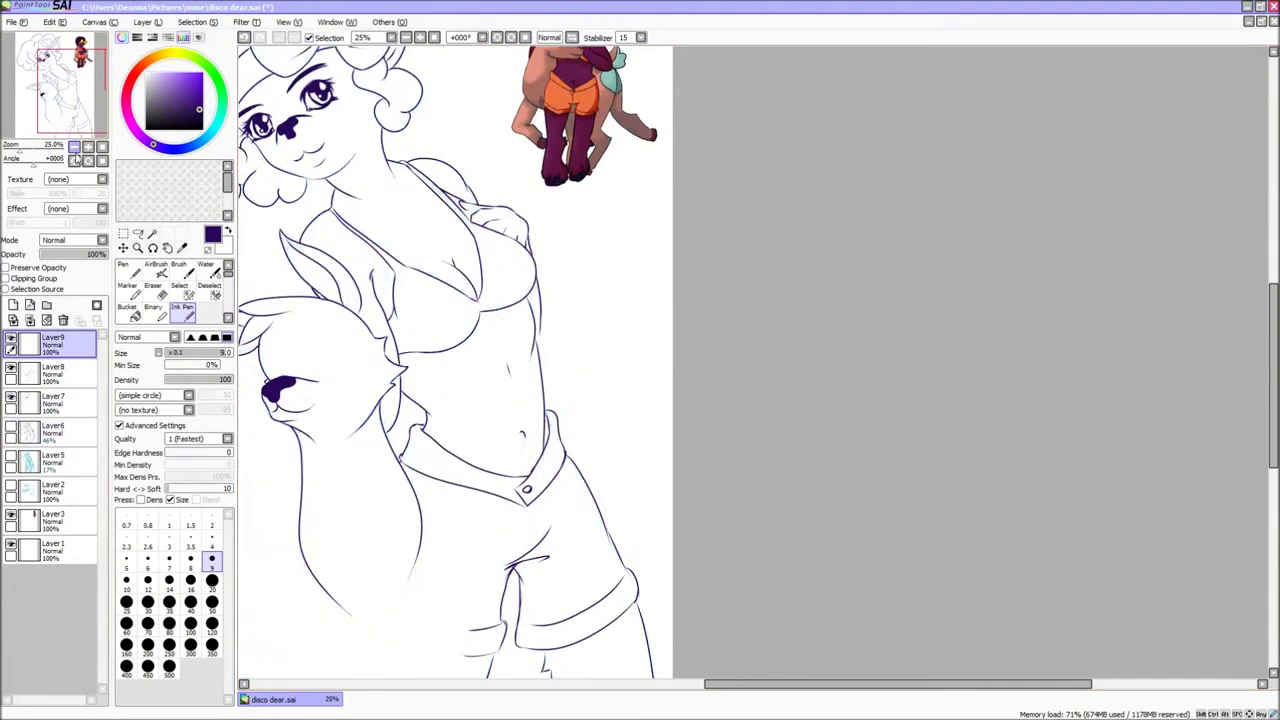
scroll(56, 118, "down", 2)
scroll(56, 118, "up", 3)
Step: Add a new layer and line the deer's shoulders, chest tufts and front legs
key("ctrl+shift+n")
left_click_drag(56, 118, 45, 124)
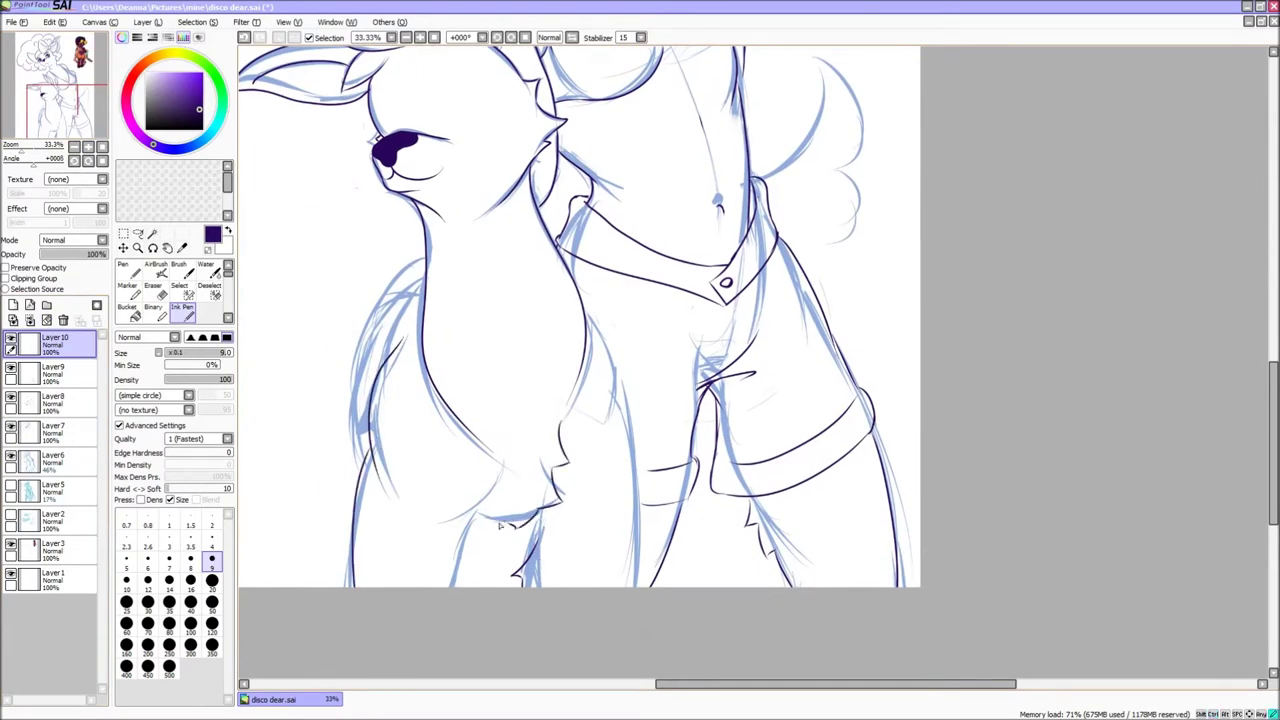
left_click_drag(580, 300, 612, 490)
left_click_drag(616, 400, 641, 510)
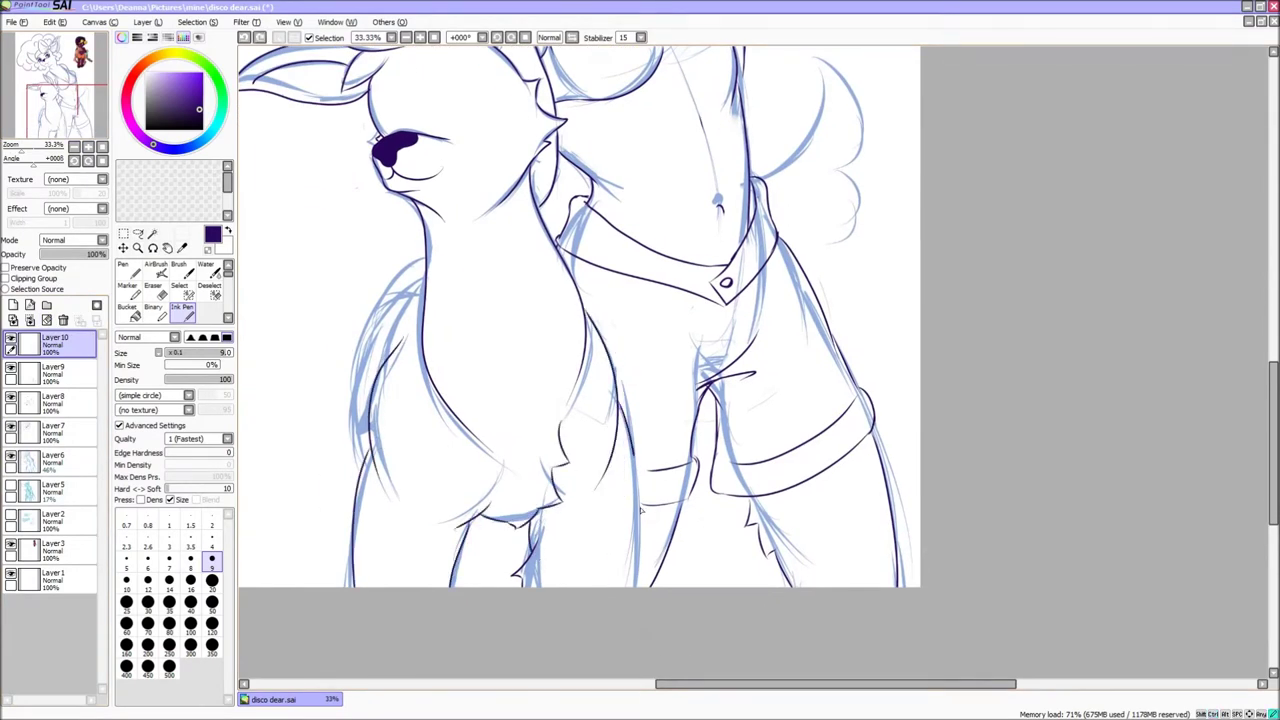
Step: Line the girl's inner leg on a new layer and clean up the deer's shoulder lines on the layer beneath
key("ctrl+shift+n")
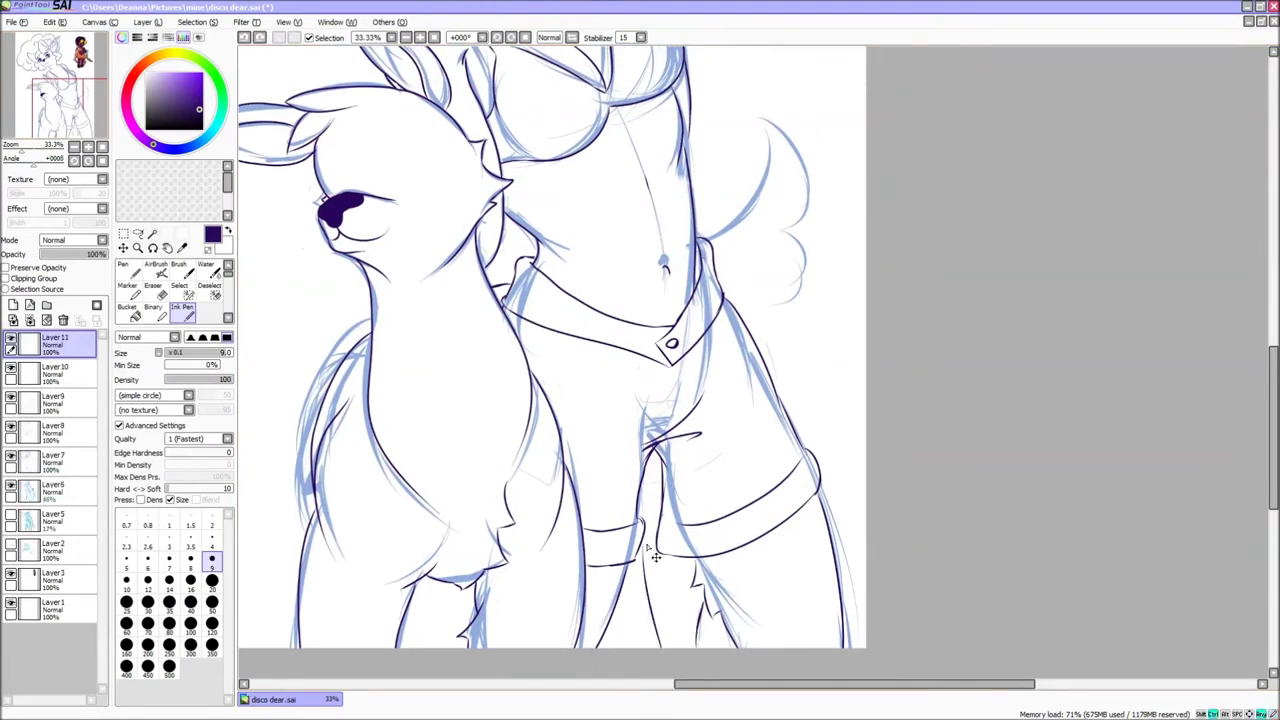
left_click(55, 370)
left_click(152, 290)
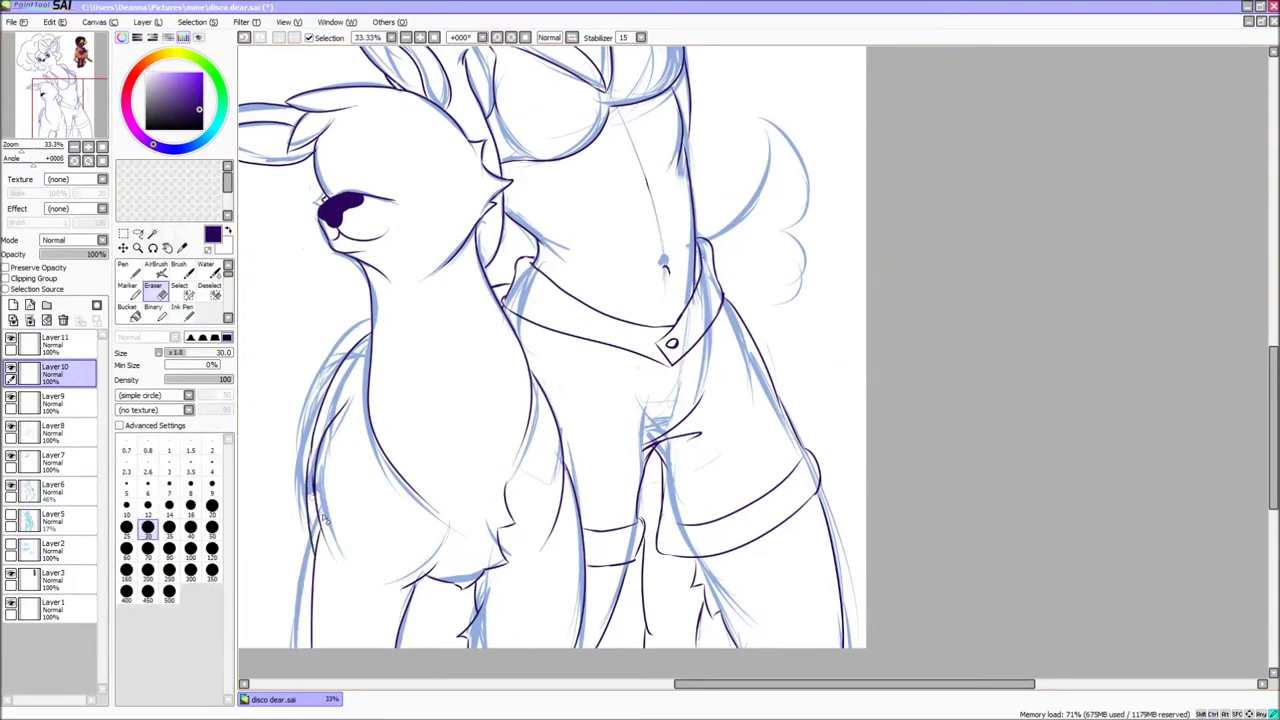
Step: Line the girl's fluffy tail behind her hip on the top layer and hide the blue sketch
left_click(55, 340)
left_click(182, 310)
left_click_drag(92, 132, 97, 118)
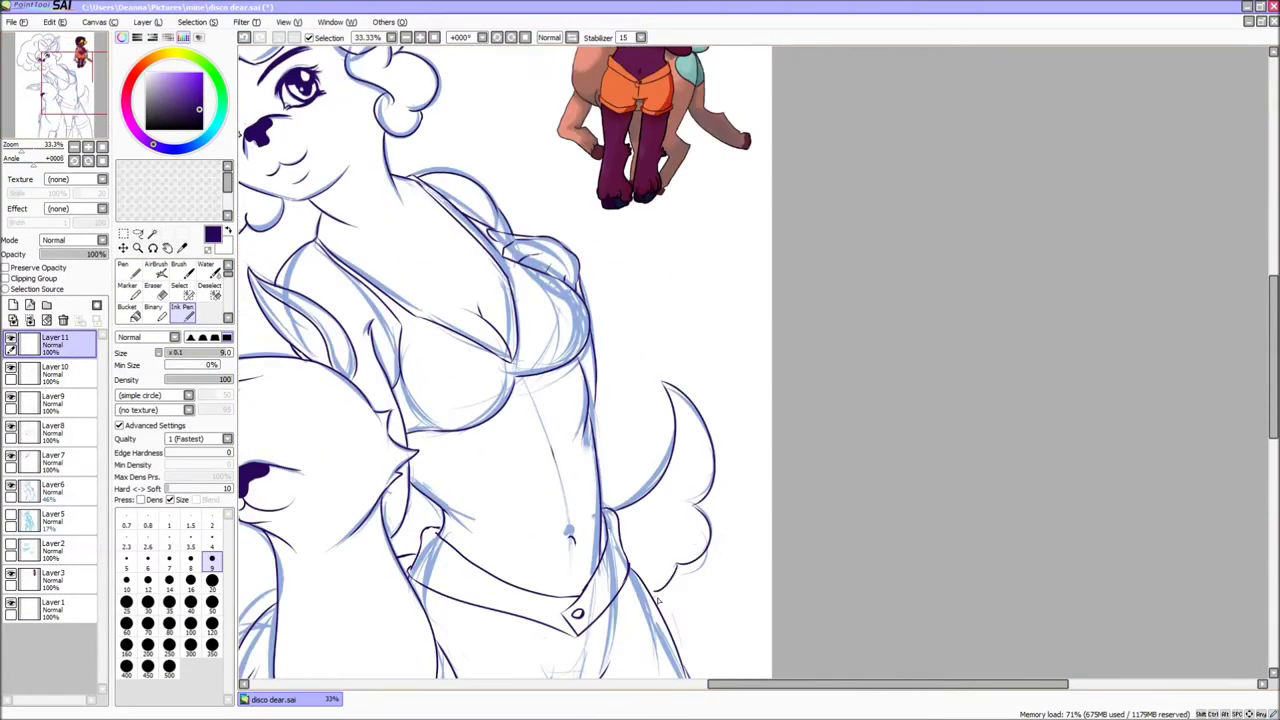
scroll(660, 600, "up", 3)
left_click(74, 146)
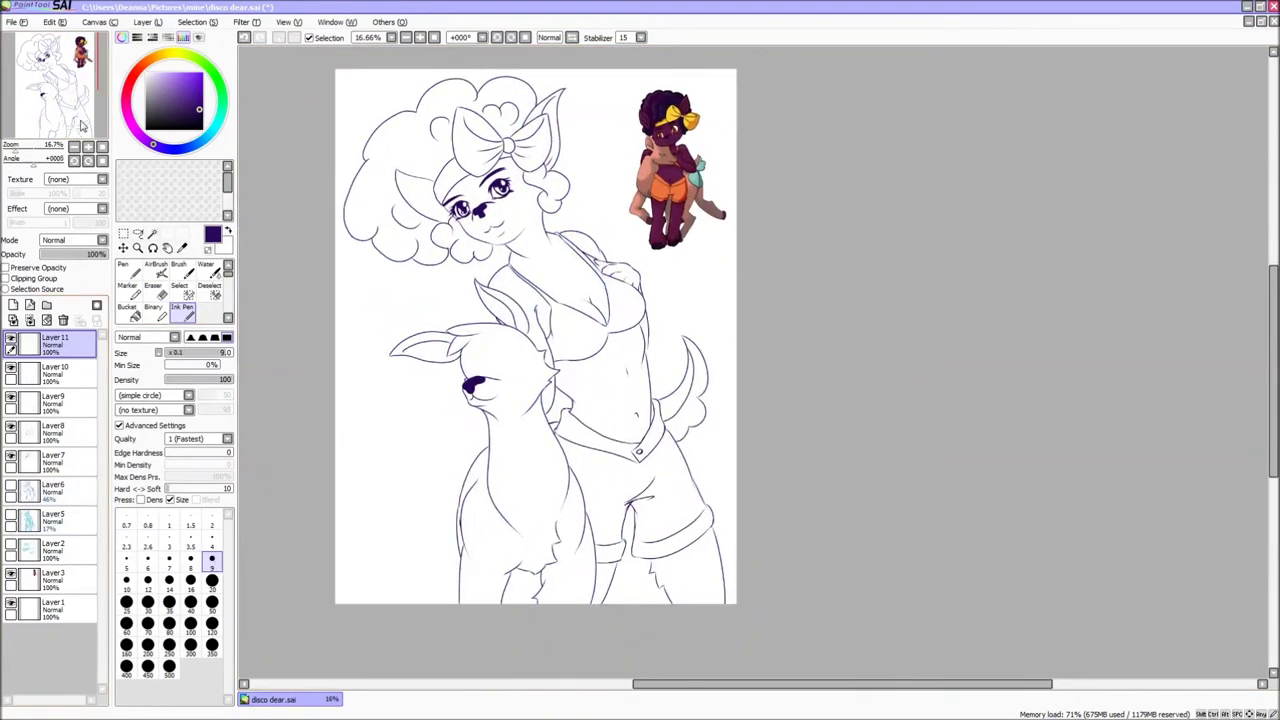
key("ctrl+shift+n")
key("ctrl+plus")
key("ctrl+plus")
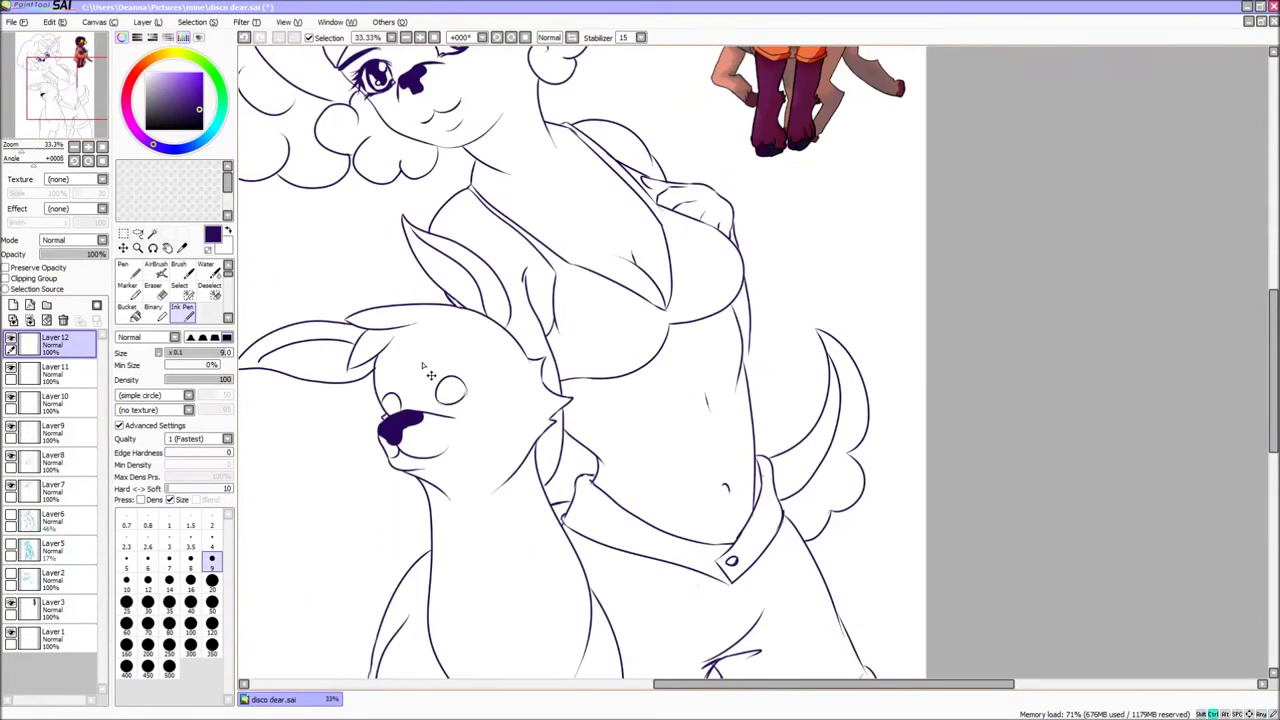
key("ctrl+plus")
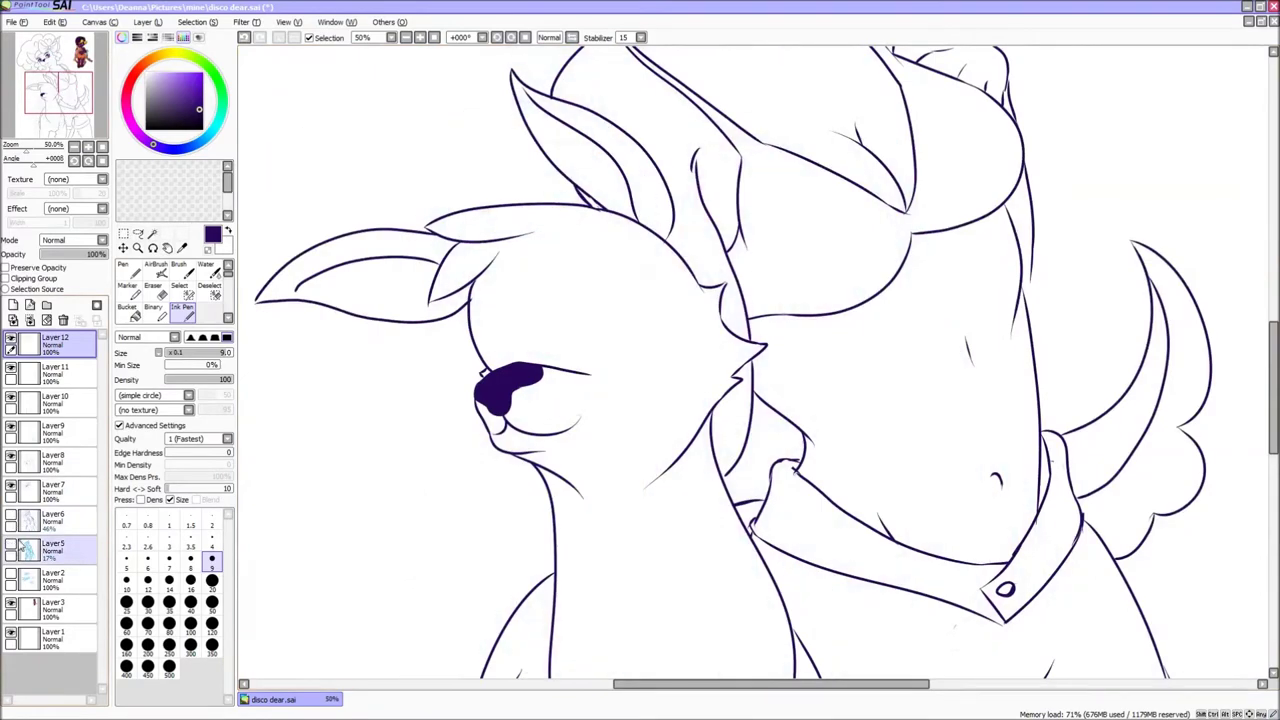
Step: Merge the line art layers and rough in the deer's eyes and brows on a new layer, adjusting the far eye
left_click(53, 98)
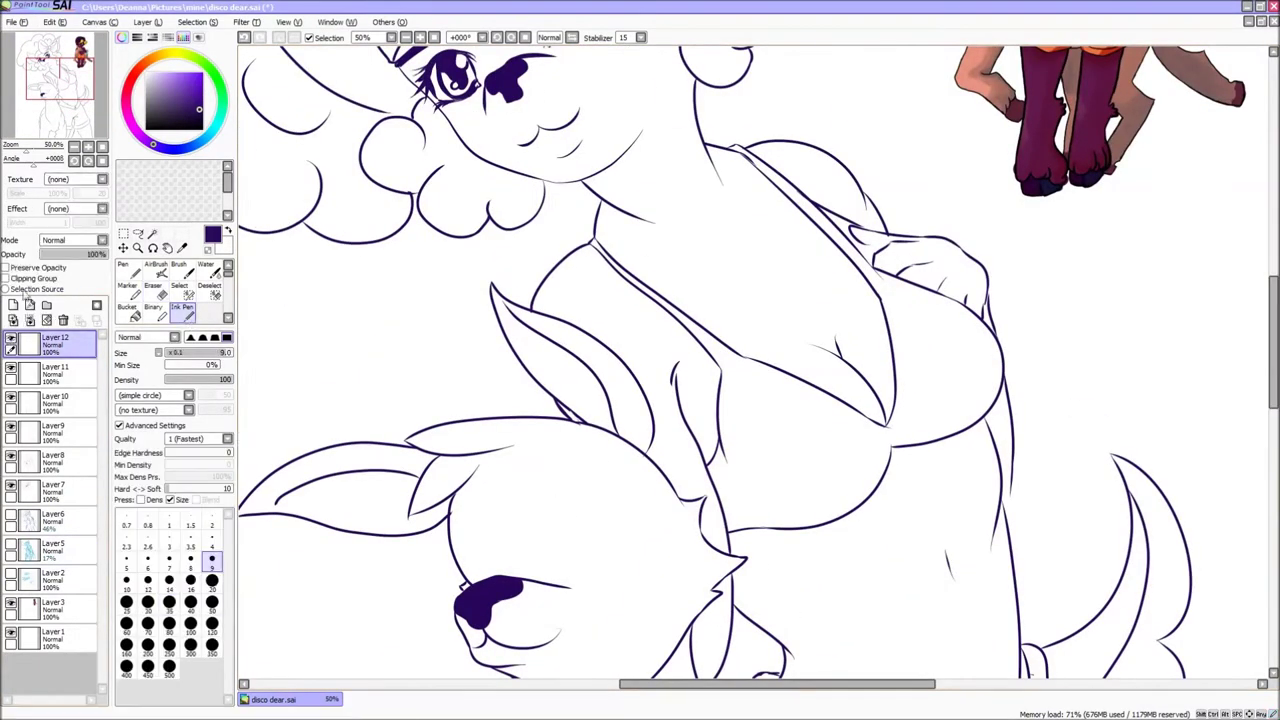
key("ctrl+plus")
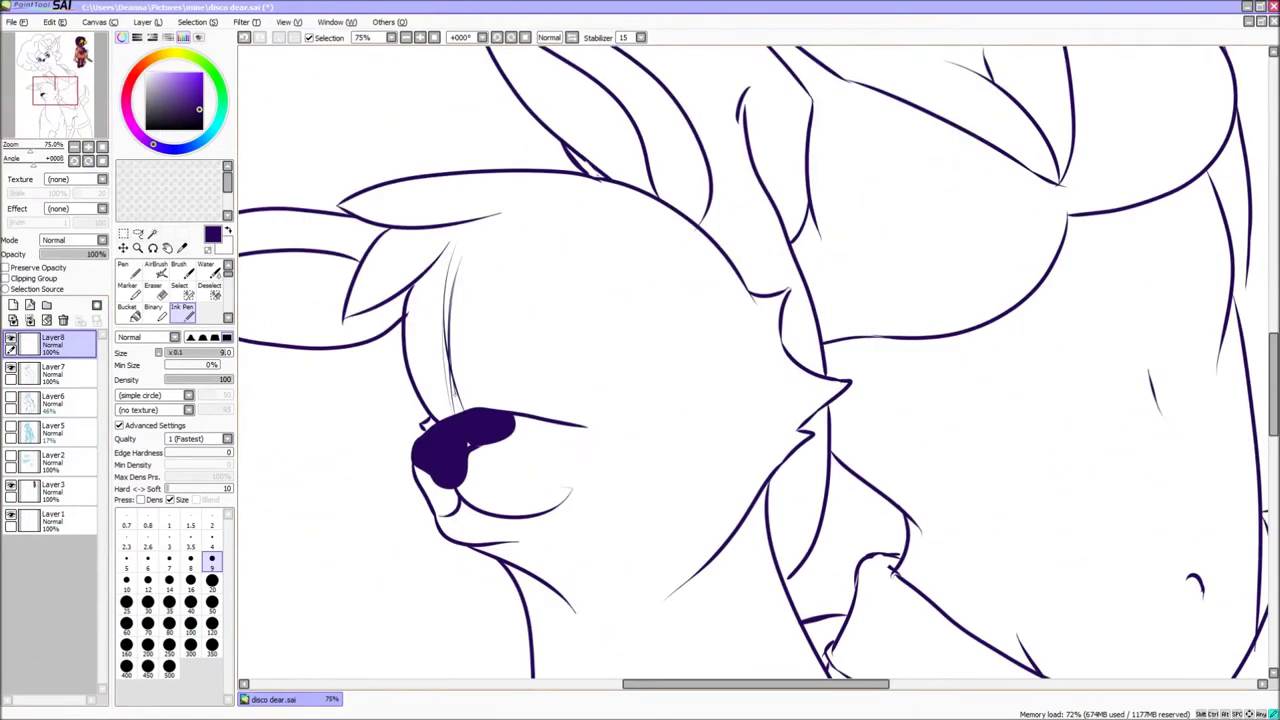
left_click_drag(580, 306, 582, 390)
left_click_drag(430, 346, 461, 348)
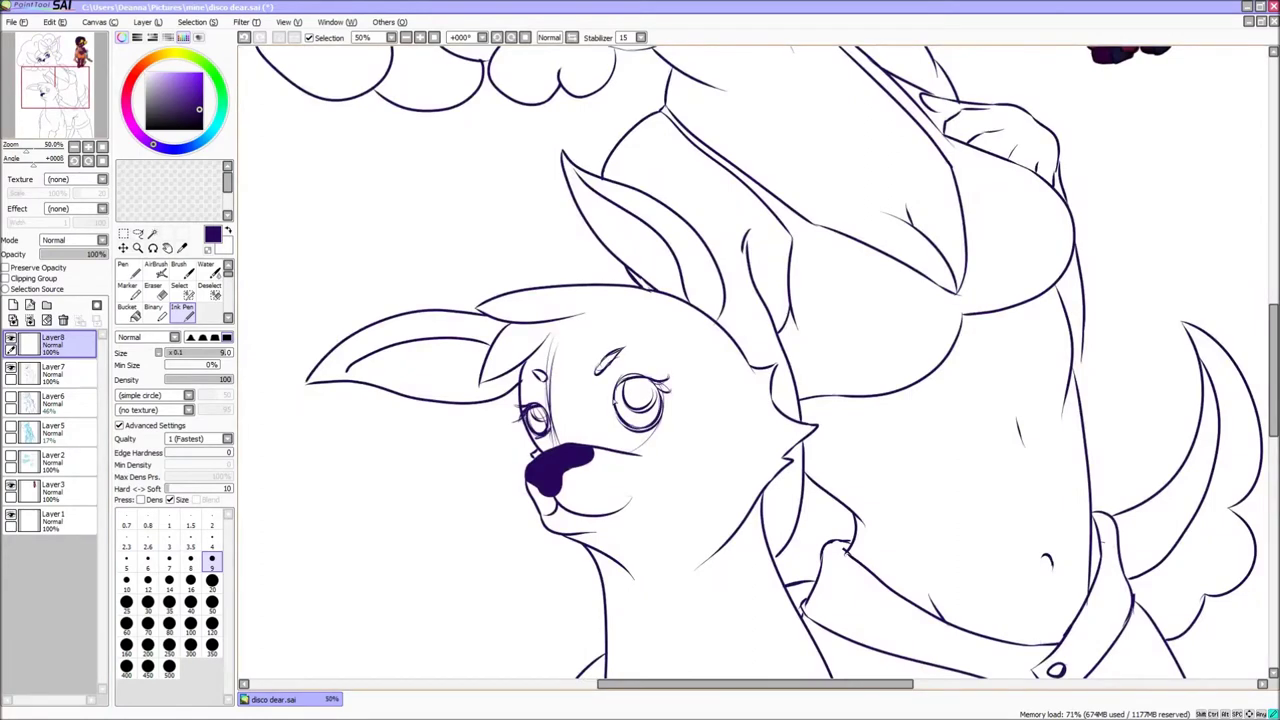
key("a")
left_click_drag(536, 416, 540, 421)
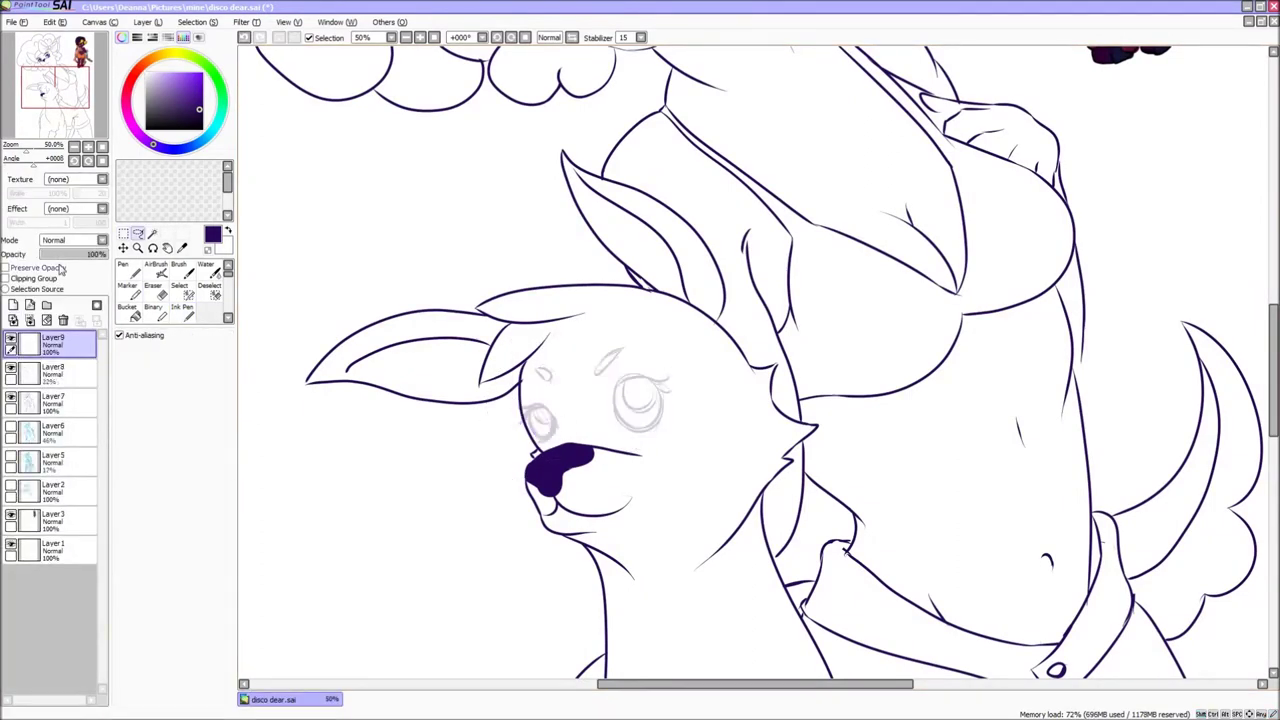
Step: Fade the eye sketch layer to 22% and line the deer's eyes, lashes, pupils and brows on a new layer
key("n")
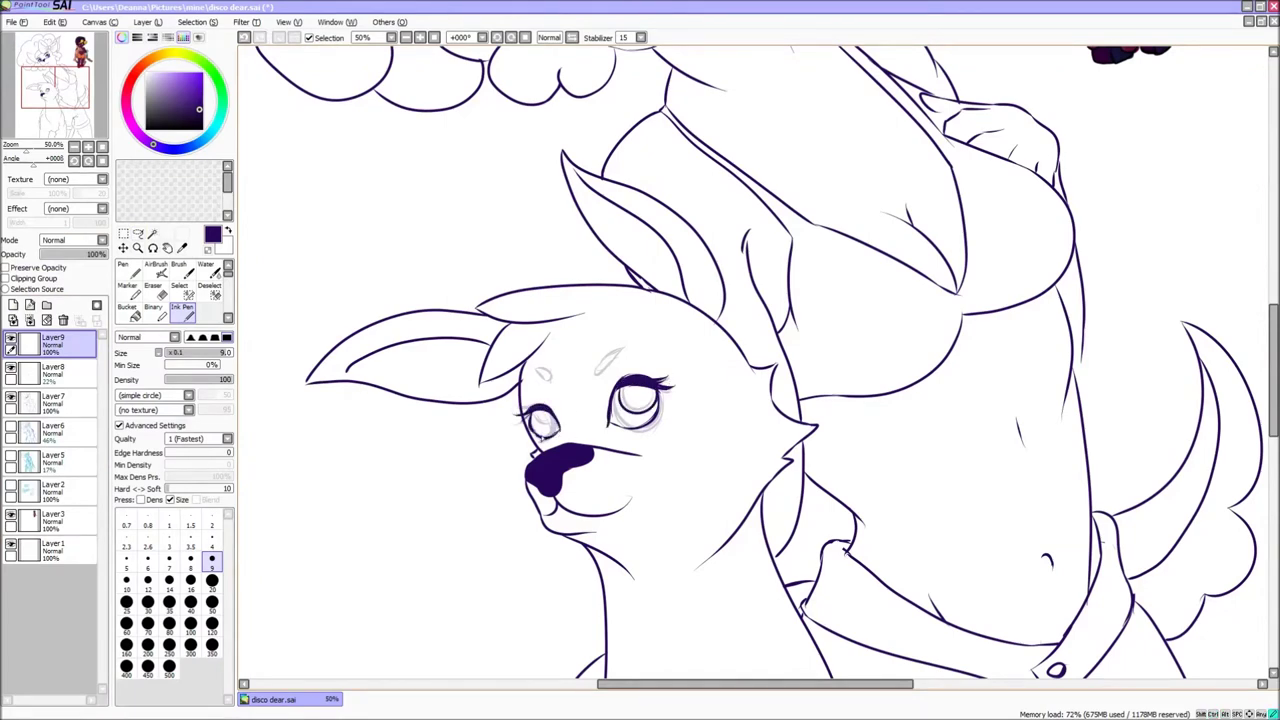
left_click_drag(598, 378, 620, 352)
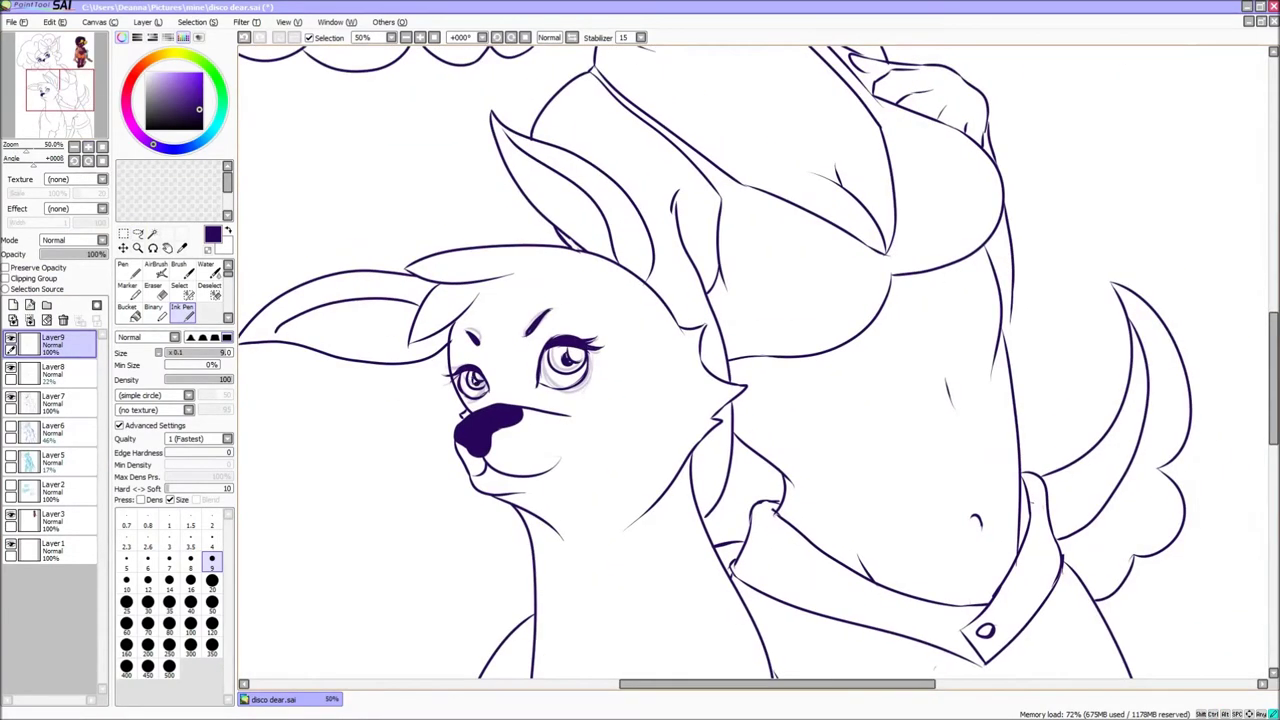
left_click(60, 120)
left_click(53, 400)
scroll(83, 101, "down", 2)
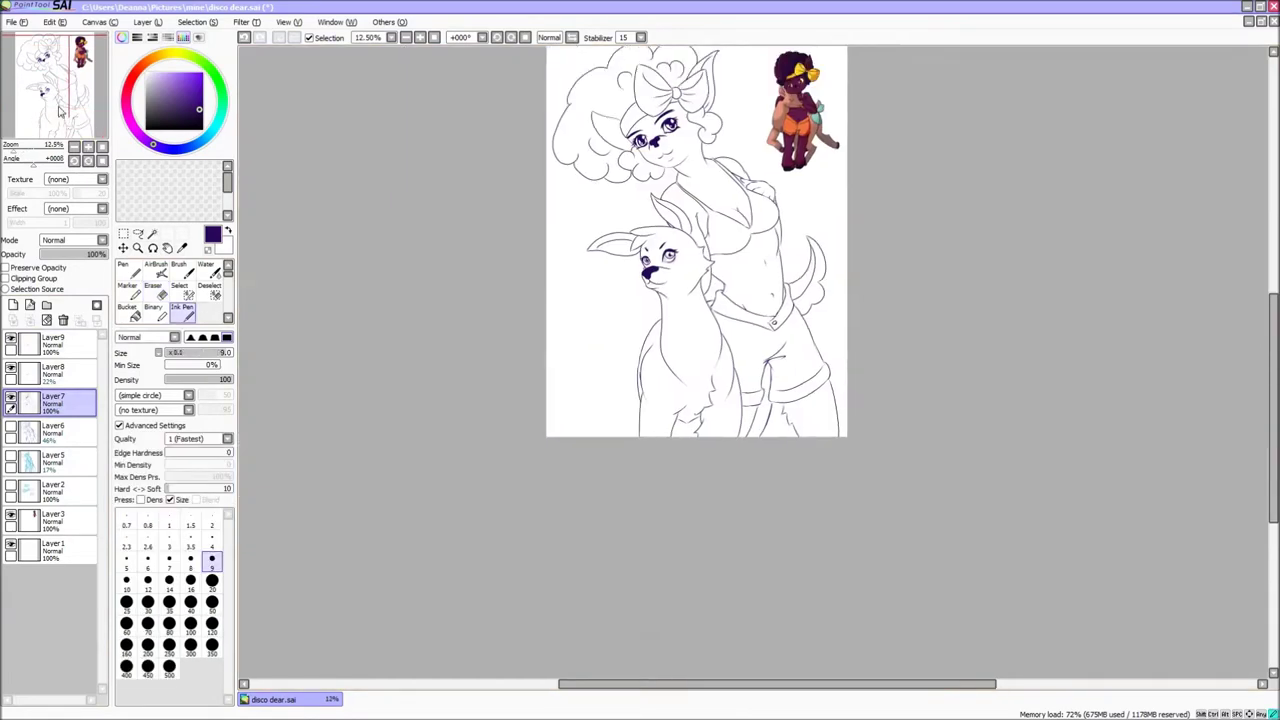
Step: Select the deer's near eye on the eye line layer and transform it to fit the face
scroll(83, 101, "up", 2)
left_click(53, 342)
left_click(138, 233)
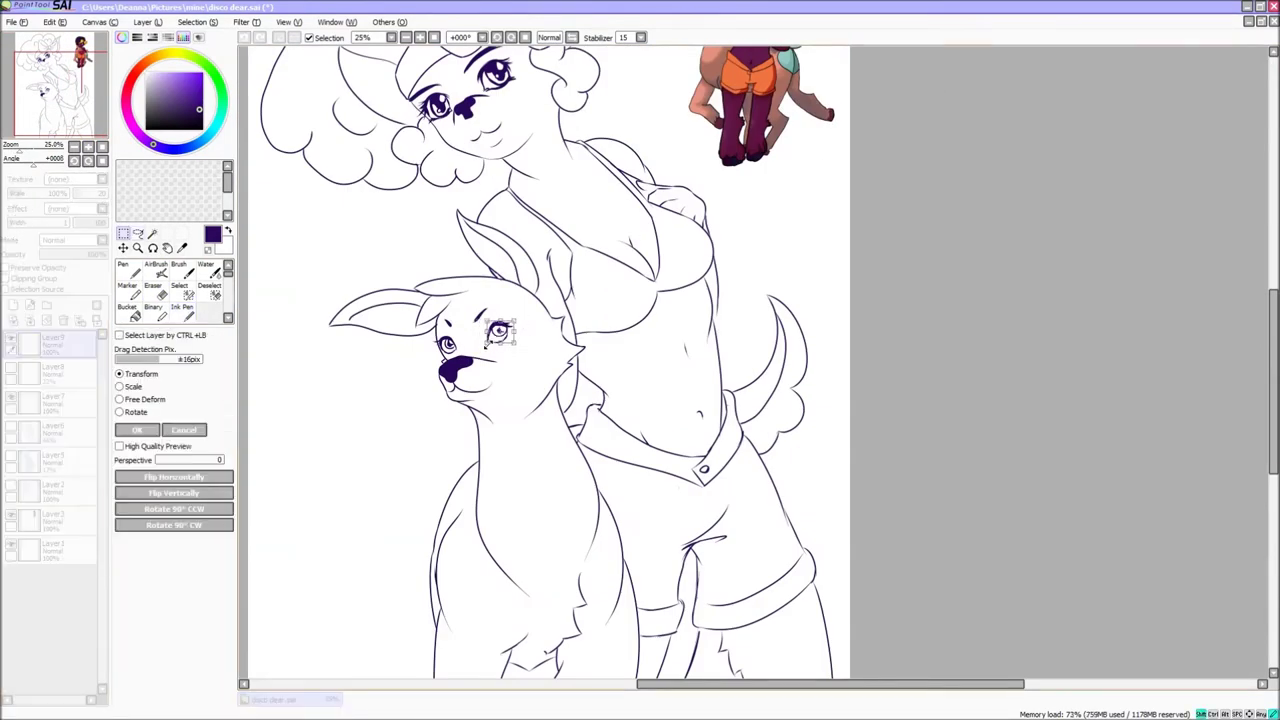
scroll(316, 406, "down", 1)
scroll(508, 332, "up", 1)
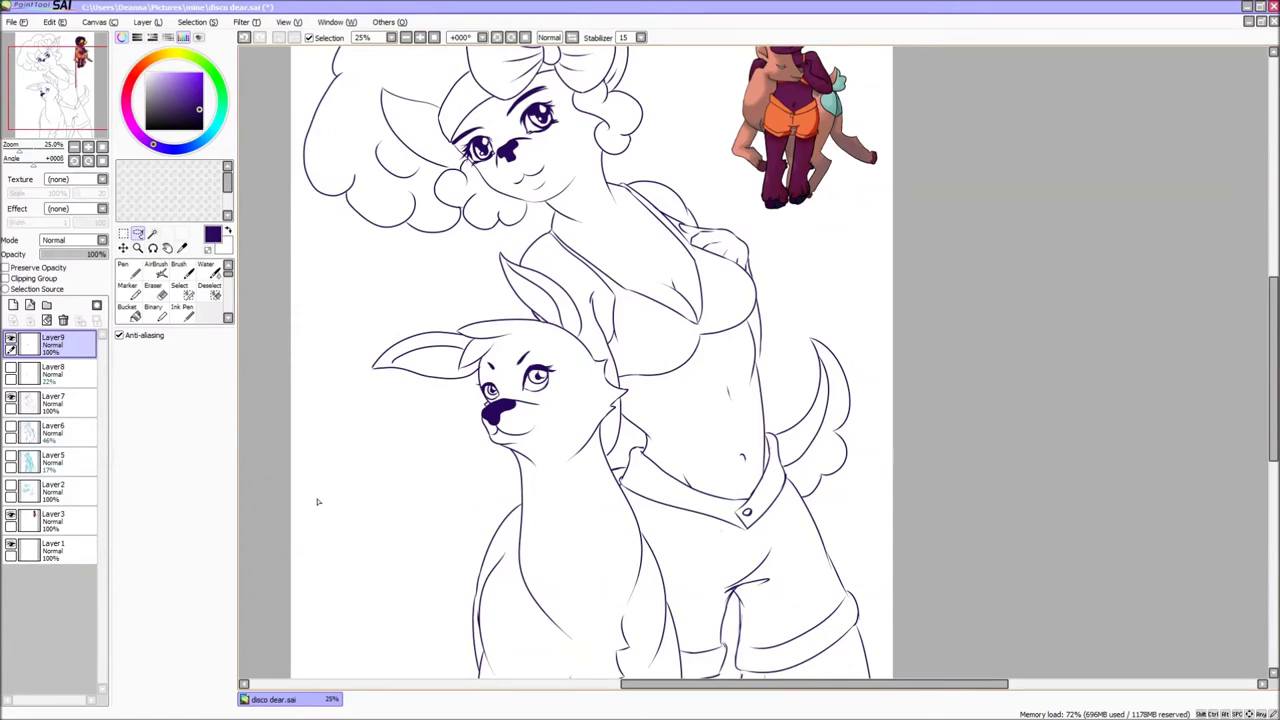
Step: Merge the deer's eye lines into the line art layer and remove the eye sketch layer
scroll(318, 502, "down", 1)
left_click(53, 401)
left_click(63, 320)
left_click(63, 320)
scroll(433, 576, "up", 2)
key("n")
key("ctrl+z")
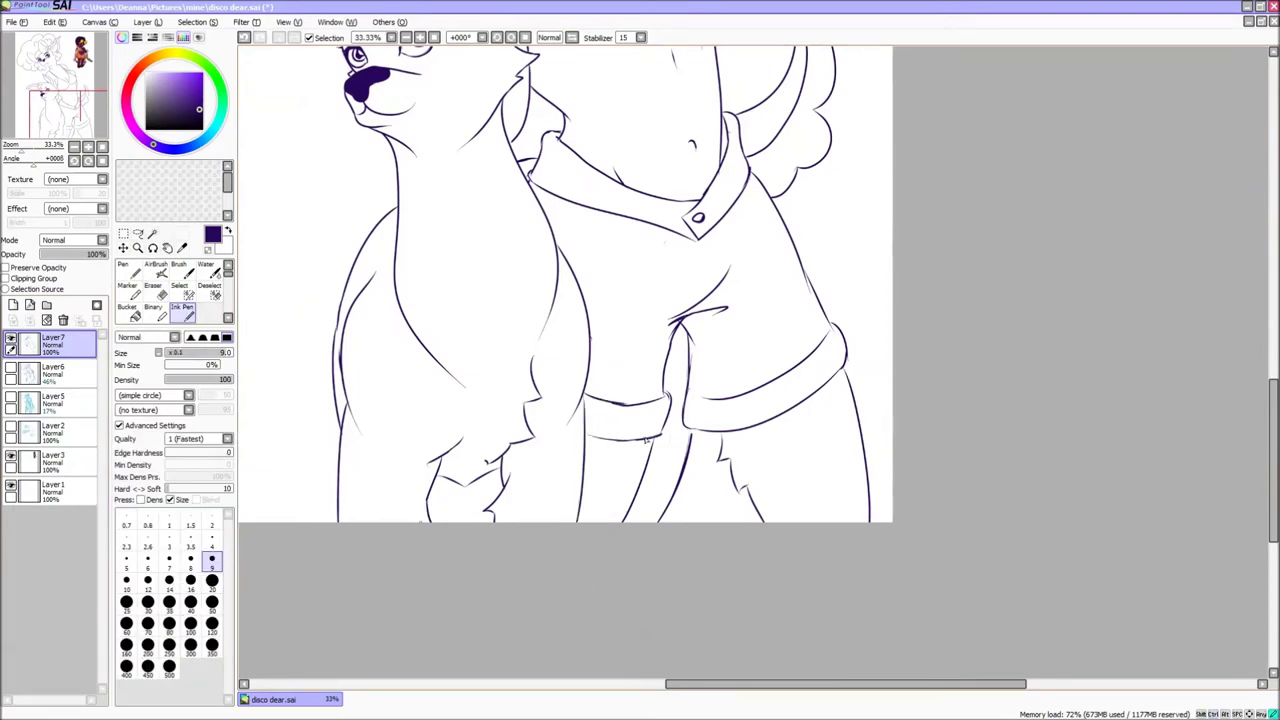
scroll(599, 440, "down", 3)
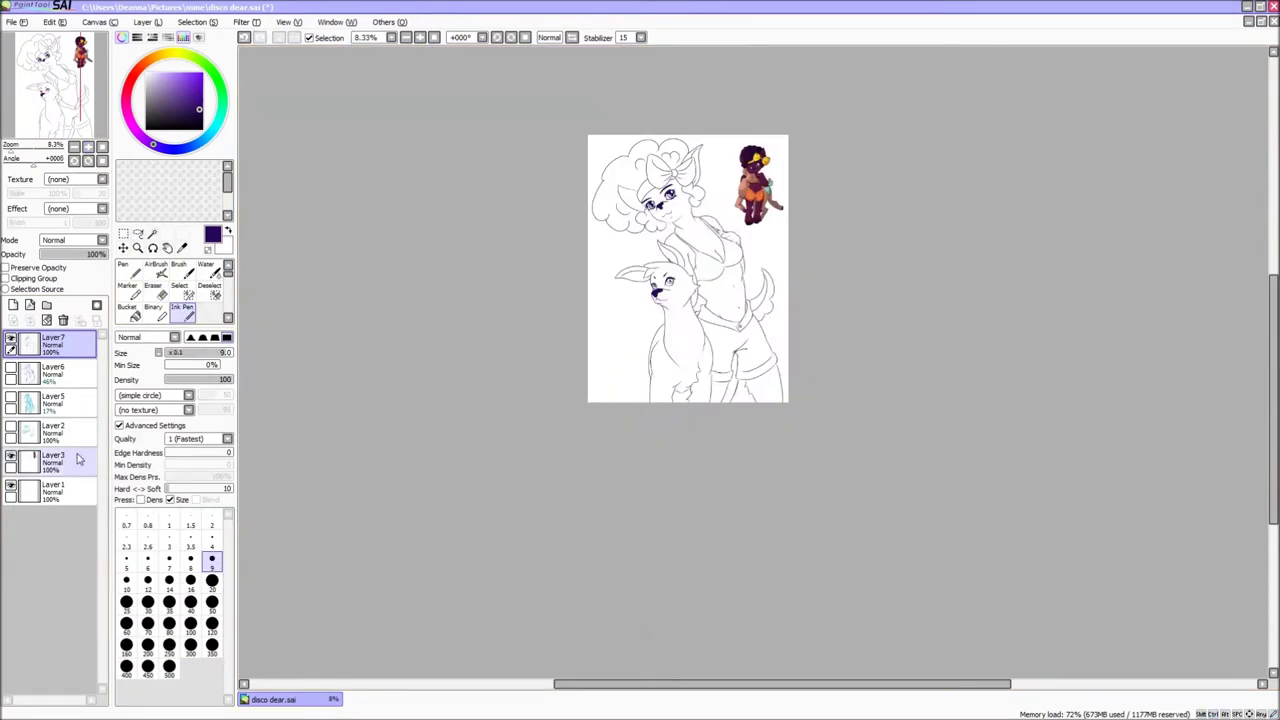
Step: Start filling the girl's skin with dark plum on a new layer below the line art, then hide that layer
key("ctrl+z")
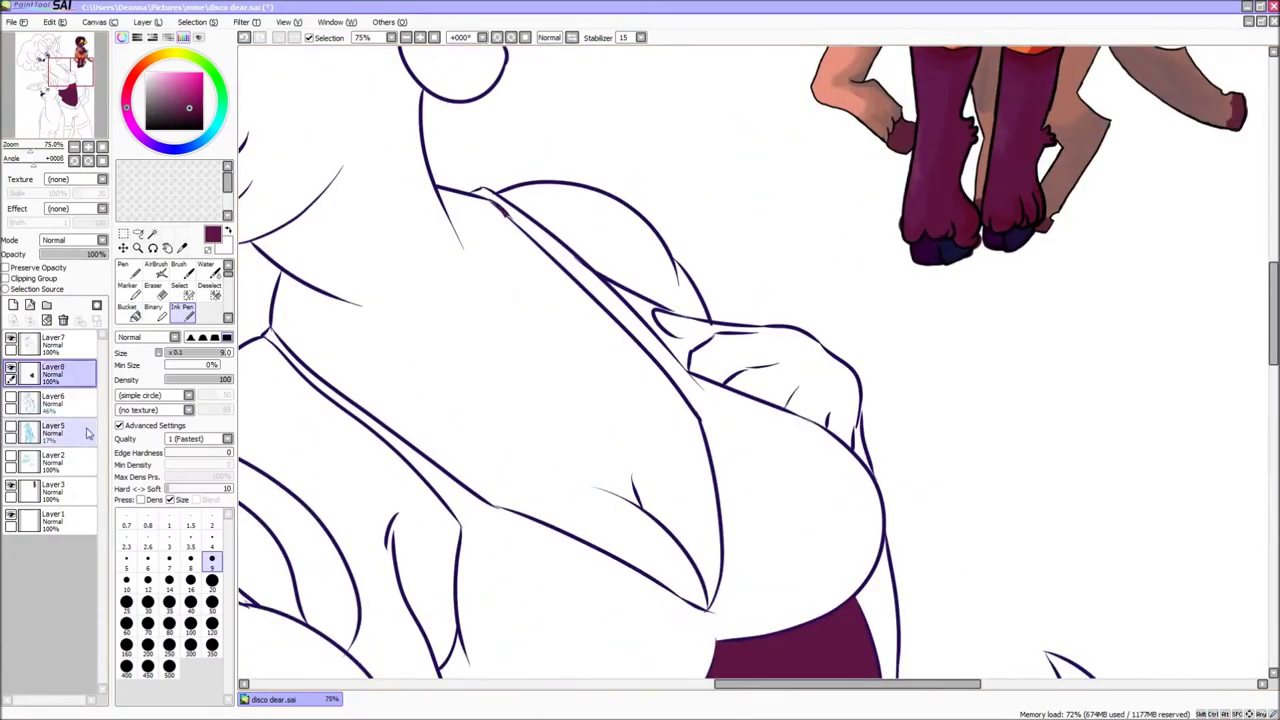
key("ctrl+z")
key("ctrl+z")
key("ctrl+z")
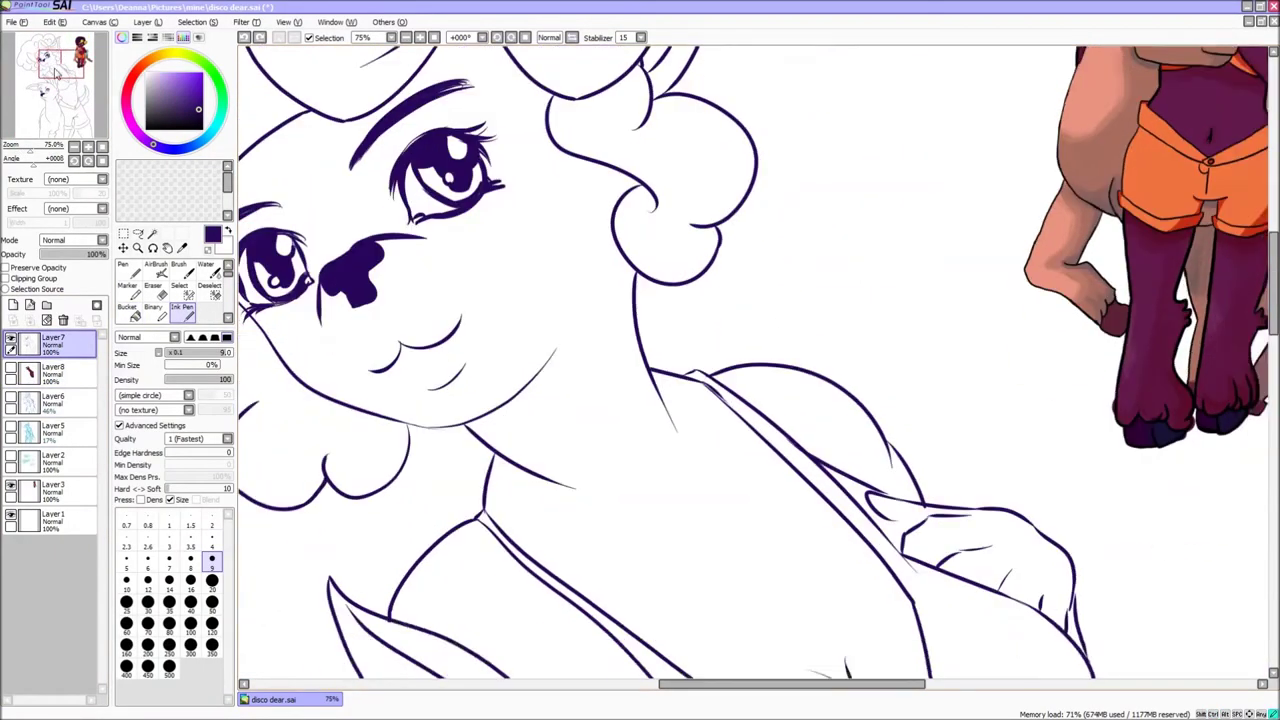
Step: Add a layer and thicken the outer contour of the girl's neck, shoulder and side with a size 12 ink pen
mouse_move(400, 396)
left_mouse_down()
mouse_move(418, 492)
mouse_move(500, 500)
left_mouse_up()
left_click_drag(500, 500, 738, 604)
left_click_drag(560, 480, 714, 552)
key("ctrl+plus")
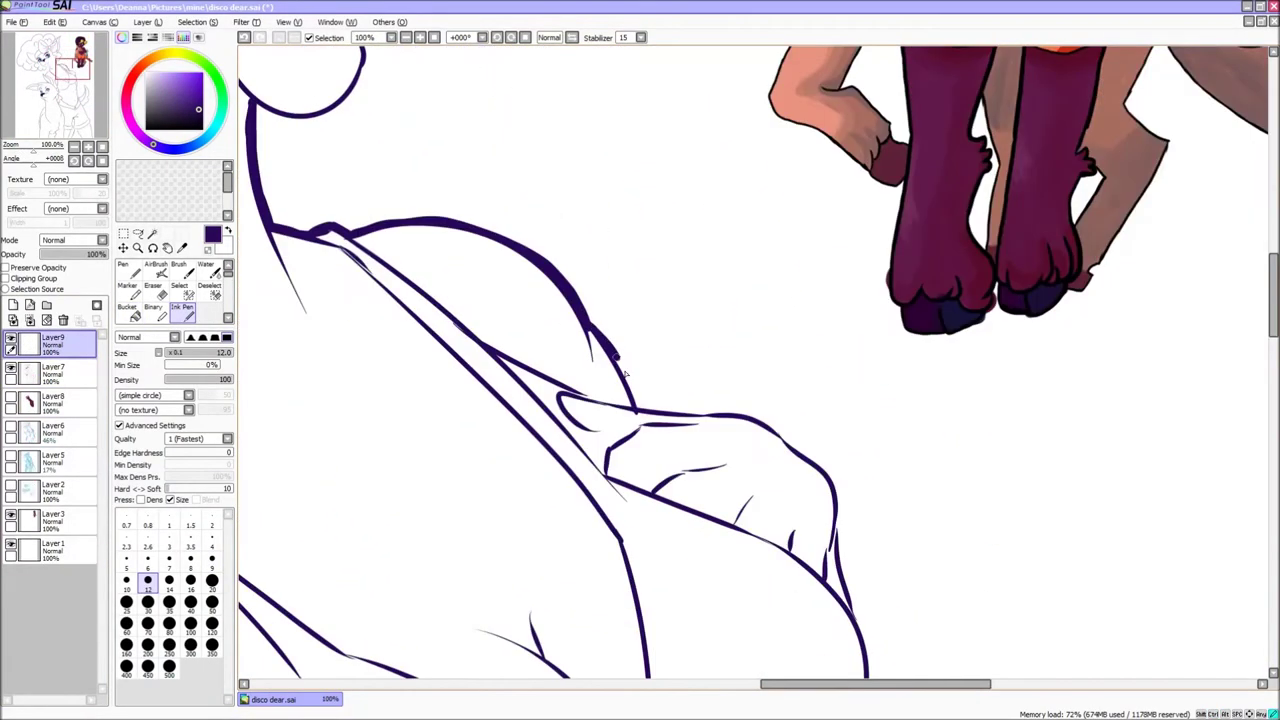
left_click(52, 370)
mouse_move(760, 600)
left_mouse_down()
mouse_move(640, 420)
mouse_move(537, 308)
mouse_move(426, 200)
mouse_move(315, 120)
left_mouse_up()
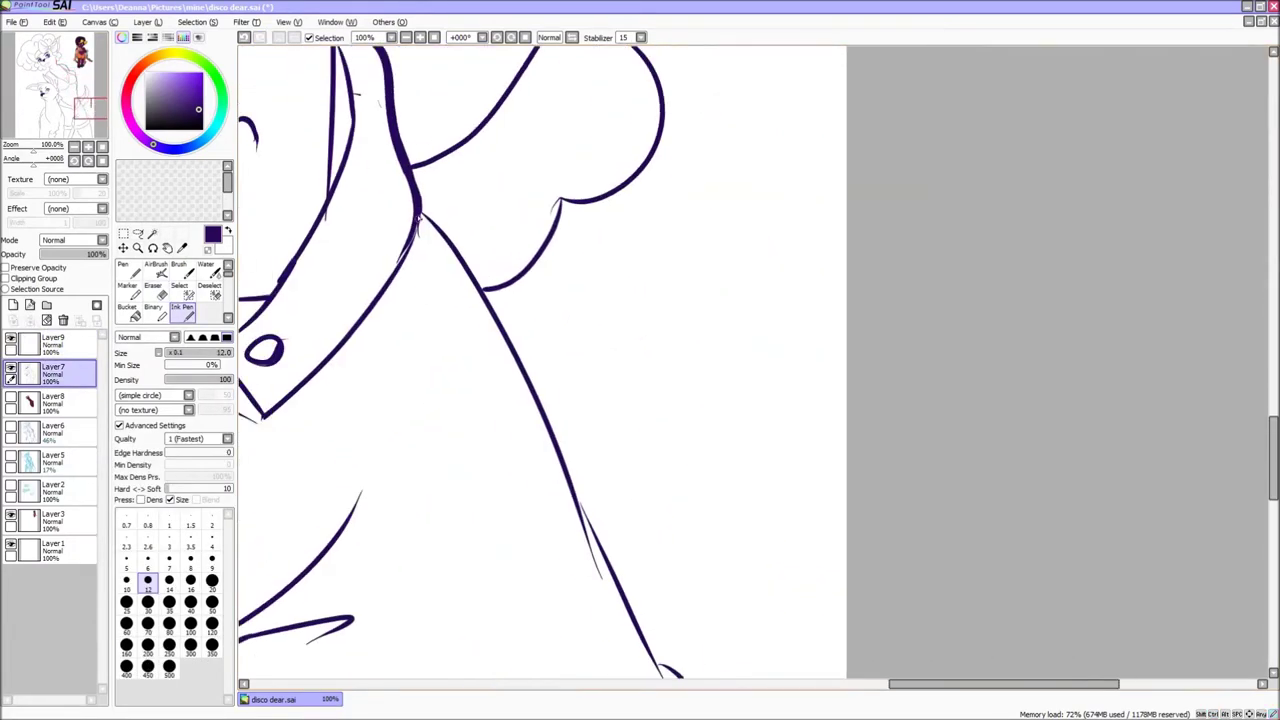
Step: Thicken the outer lines of the girl's hip and thigh, both shorts cuffs and the legs beneath them
left_click(97, 116)
left_click_drag(97, 116, 91, 135)
left_click_drag(571, 294, 558, 340)
mouse_move(545, 288)
left_mouse_down()
mouse_move(656, 302)
mouse_move(645, 392)
left_mouse_up()
left_click_drag(685, 382, 790, 575)
left_click_drag(80, 128, 80, 121)
left_click_drag(566, 424, 558, 540)
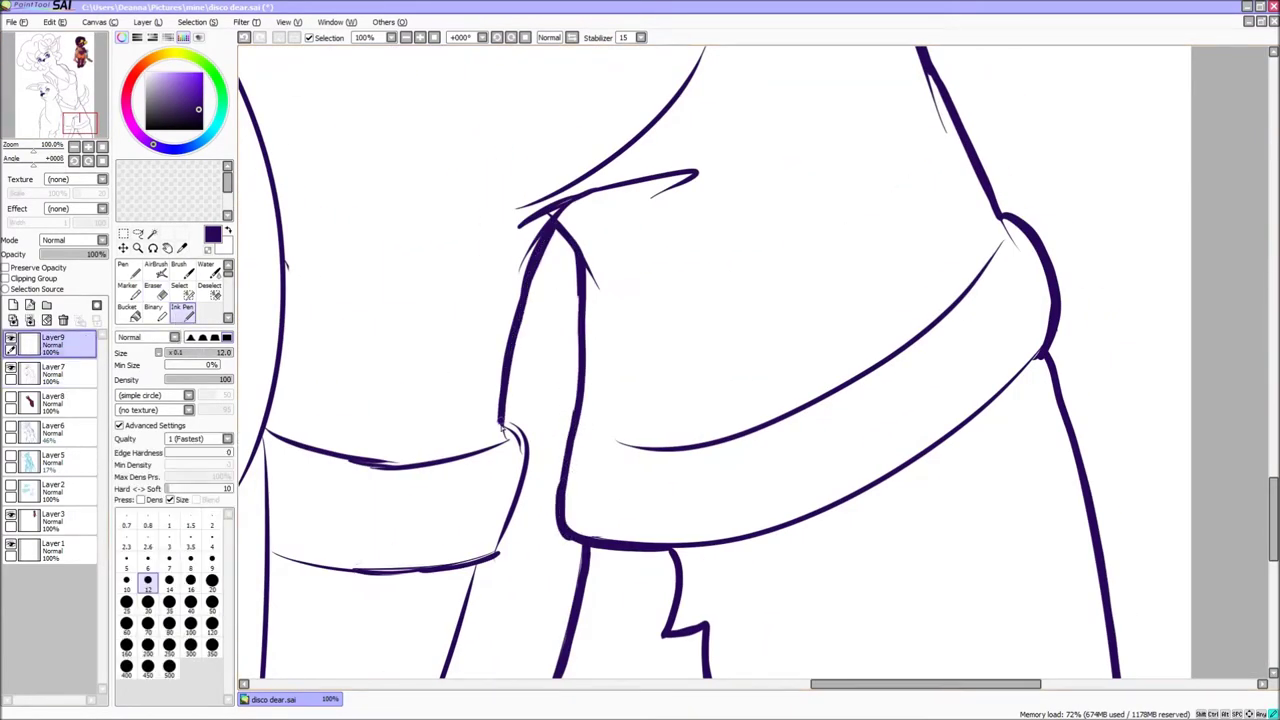
scroll(503, 428, "up", 2)
scroll(614, 634, "down", 3)
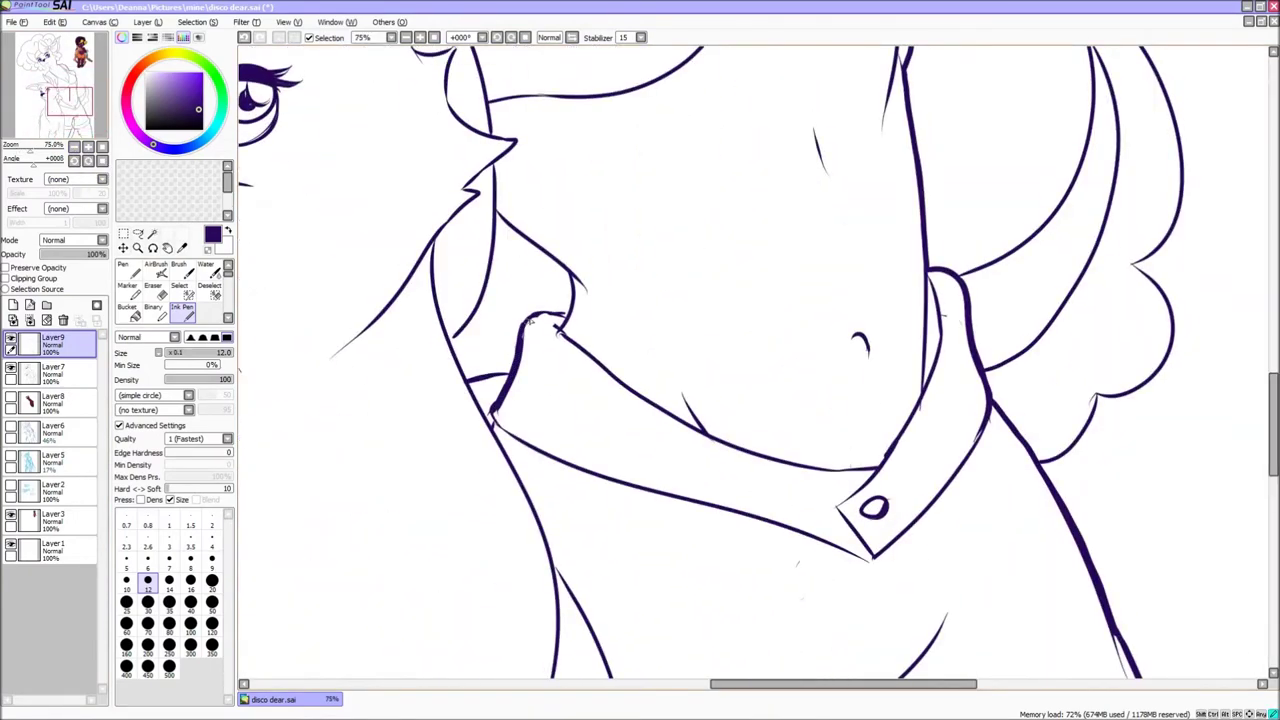
Step: Set the ink pen to size 9 and draw the girl's fingers around the front of the deer's neck on a new layer
left_click_drag(68, 102, 53, 106)
left_click(211, 560)
left_click(13, 320)
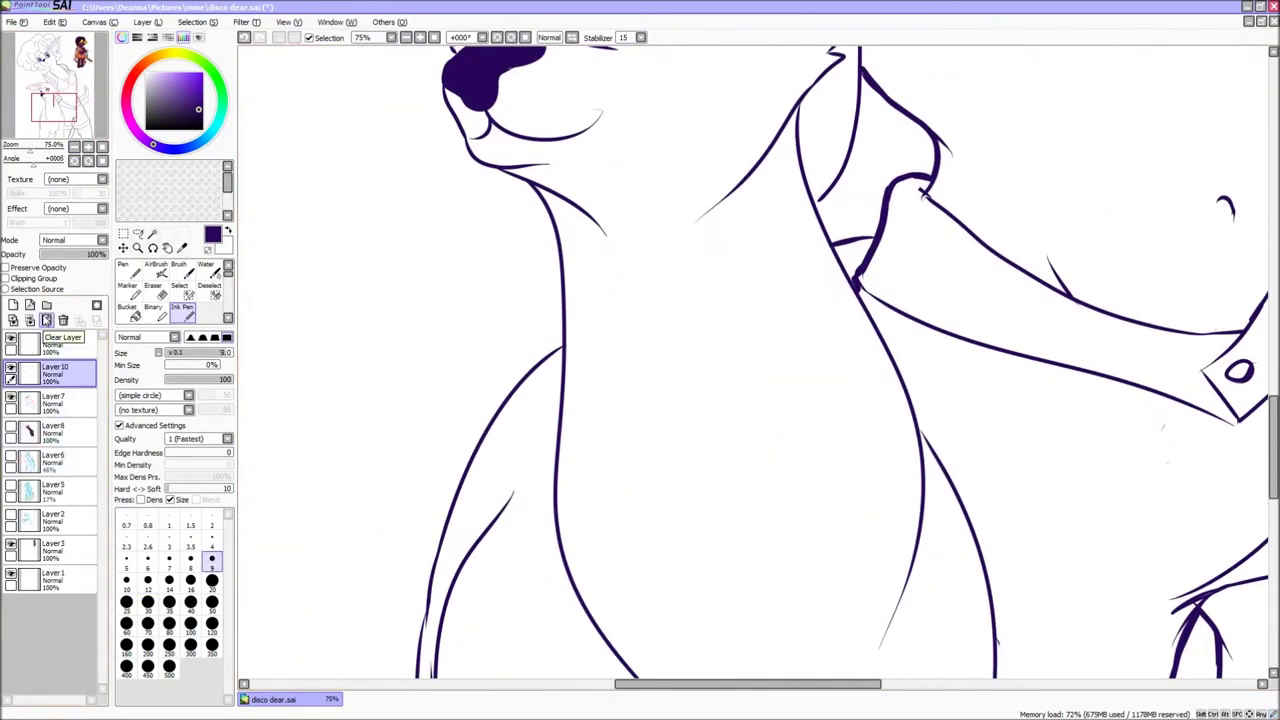
left_click_drag(537, 418, 519, 552)
mouse_move(566, 372)
left_mouse_down()
mouse_move(528, 416)
mouse_move(531, 432)
left_mouse_up()
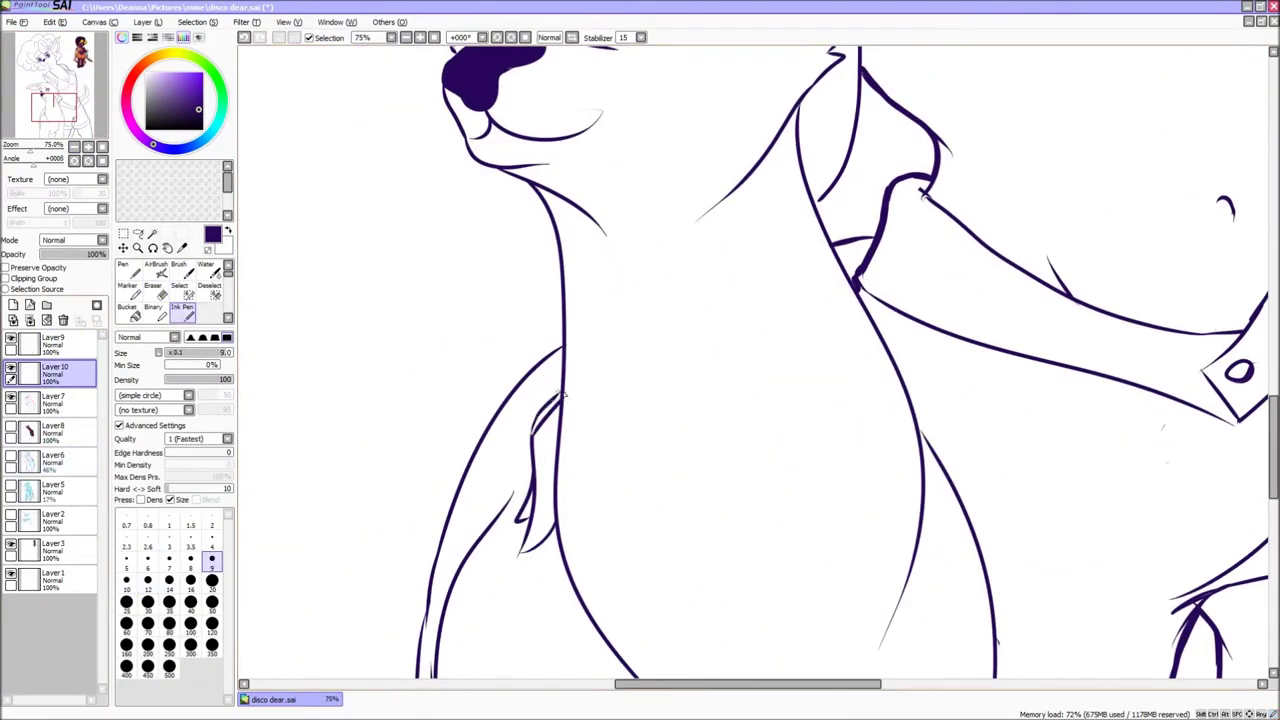
Step: Set the ink pen to size 16 and thicken the back of the deer's neck and its cheek tuft on the outline layer
left_click(190, 580)
left_click(52, 342)
scroll(456, 533, "down", 10)
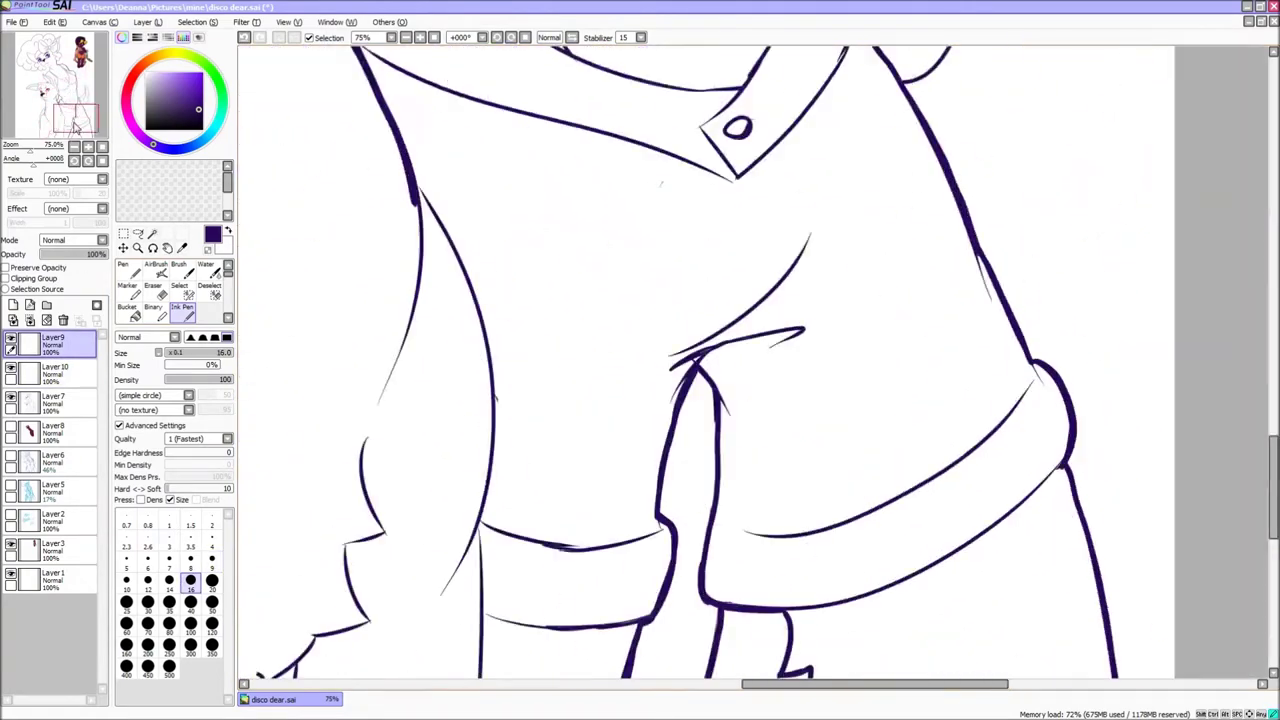
scroll(456, 533, "up", 8)
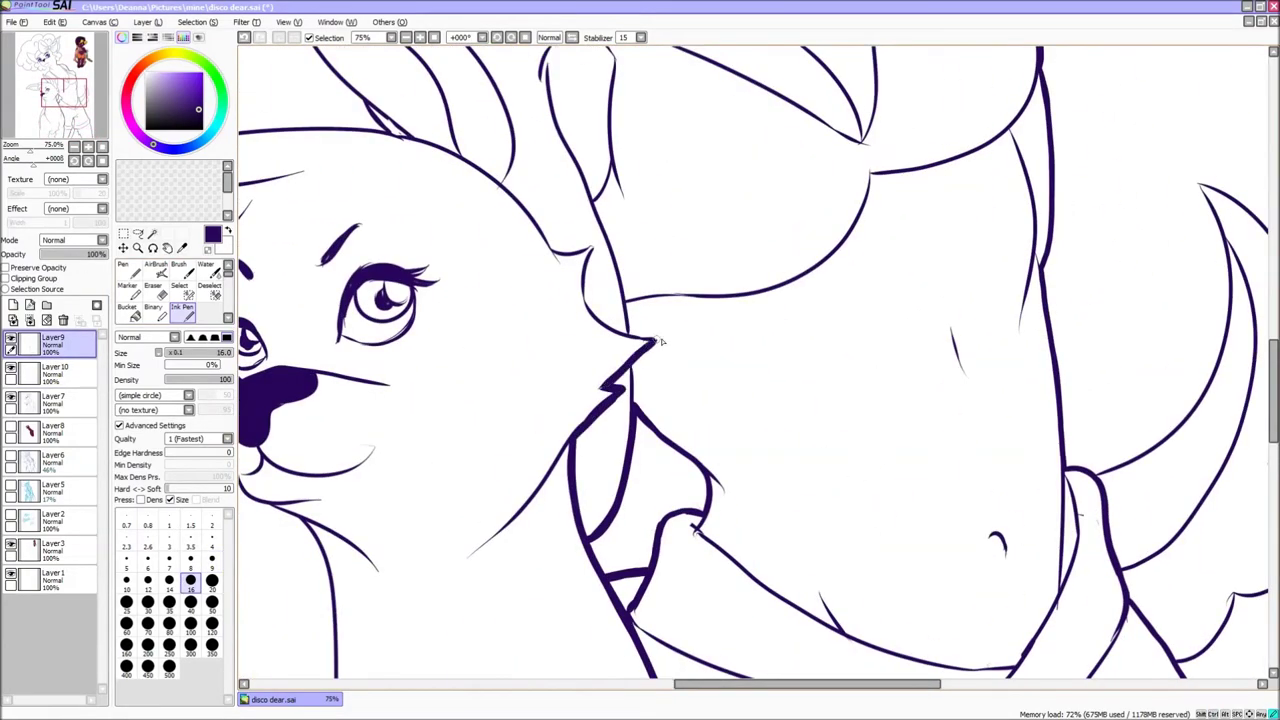
Step: Thicken the outline of the back of the deer's head and its upright ear
scroll(652, 345, "left", 2)
scroll(652, 345, "up", 6)
mouse_move(453, 238)
left_mouse_down()
mouse_move(598, 440)
mouse_move(695, 488)
left_mouse_up()
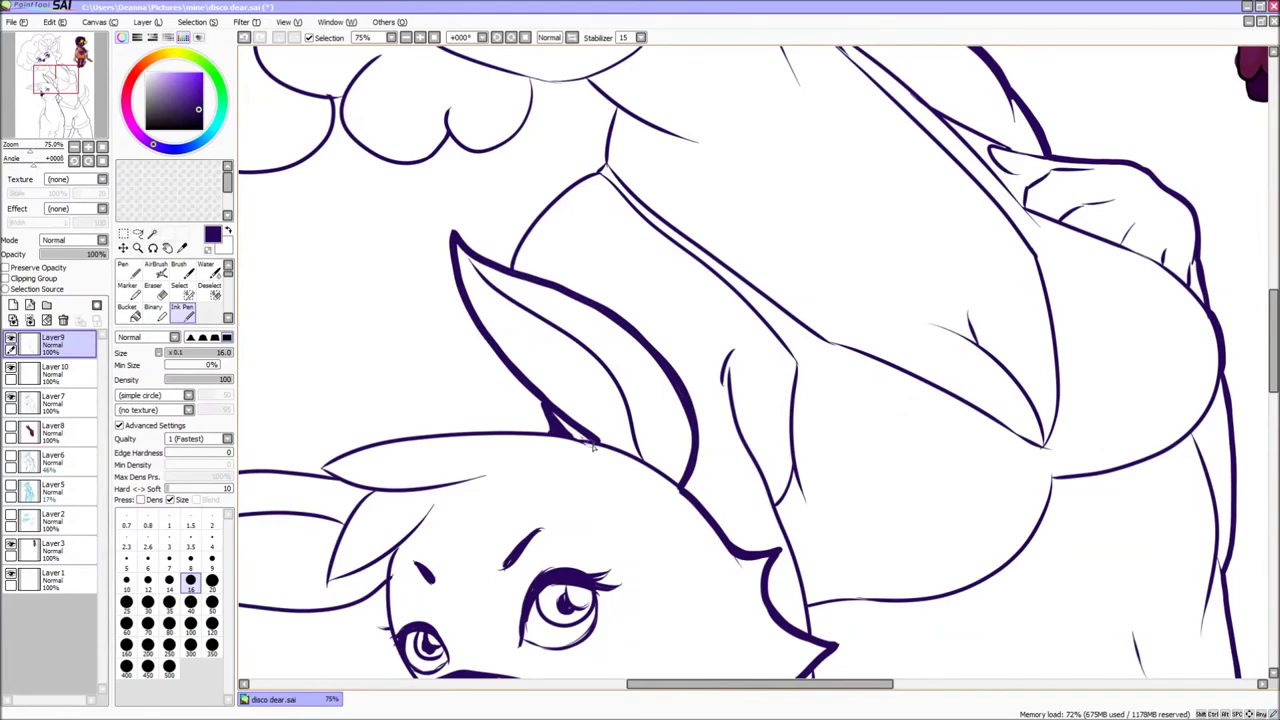
Step: Thicken the outlines of the deer's forehead tuft and its sideways-pointing ear, filling the corner at the upright ear's base
left_click_drag(565, 428, 316, 470)
scroll(316, 470, "down", 3)
scroll(598, 600, "up", 3)
left_click_drag(584, 268, 320, 378)
left_click_drag(644, 410, 323, 385)
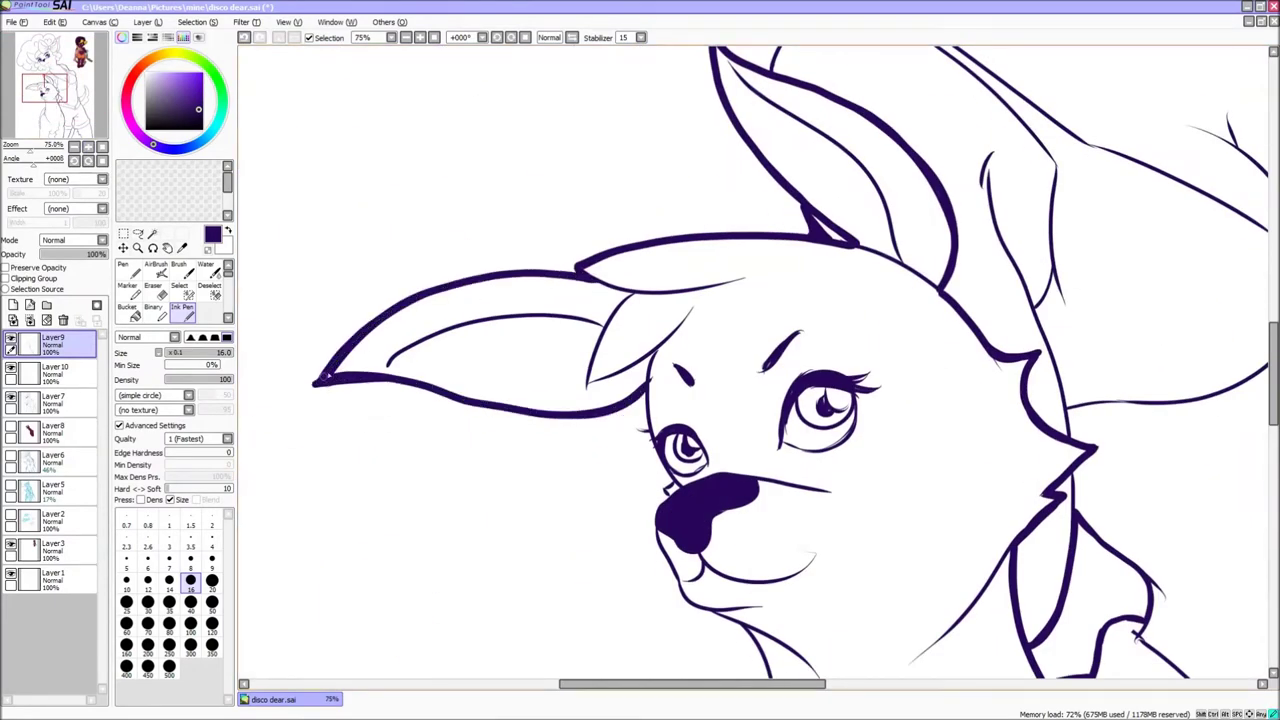
Step: Thicken the outer contour of the deer's face and muzzle and the front of its neck
scroll(516, 515, "down", 2)
scroll(560, 470, "down", 5)
scroll(366, 339, "down", 3)
scroll(366, 339, "up", 10)
scroll(366, 339, "right", 2)
scroll(366, 339, "down", 1)
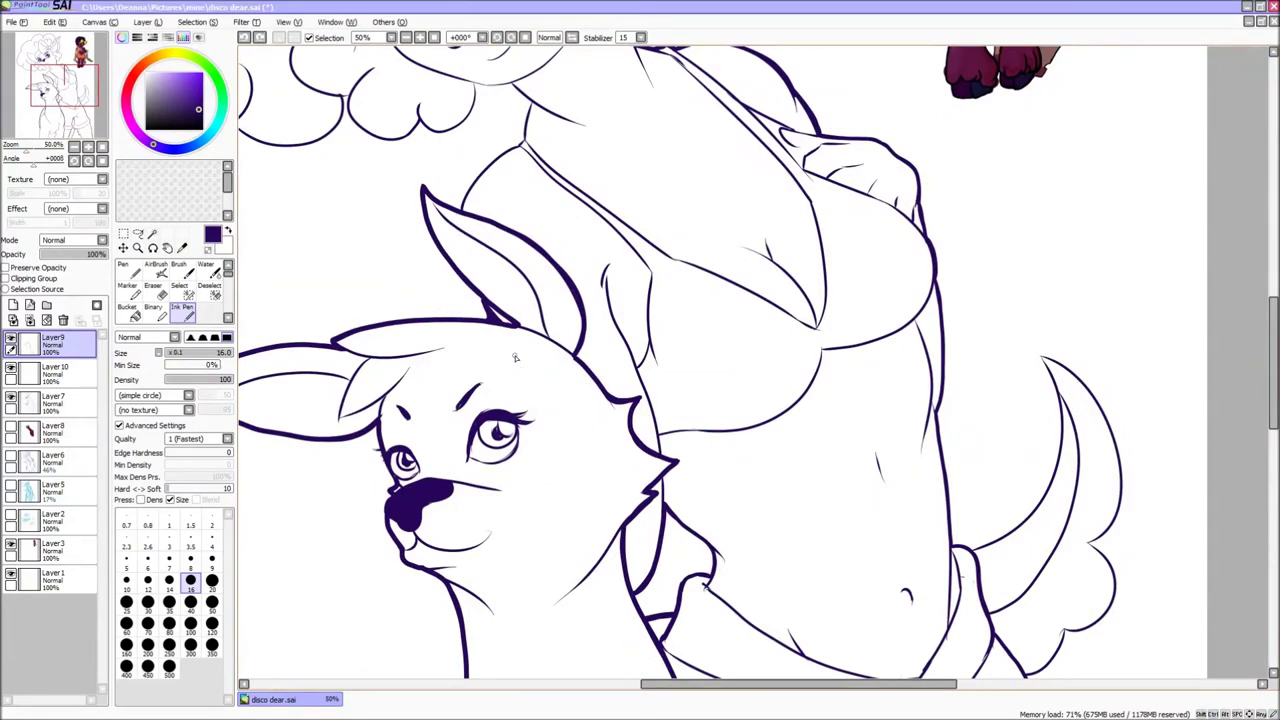
Step: Draw the small angular marking on the deer's forehead with a smaller ink pen and return the pen to size 16
key("bracketleft")
key("bracketleft")
key("bracketleft")
key("bracketleft")
key("bracketright")
key("bracketright")
key("bracketright")
key("bracketright")
Step: Thicken the lines between the deer's front legs and the outer contour of the tail behind the girl's hip
scroll(476, 465, "down", 10)
scroll(476, 465, "left", 2)
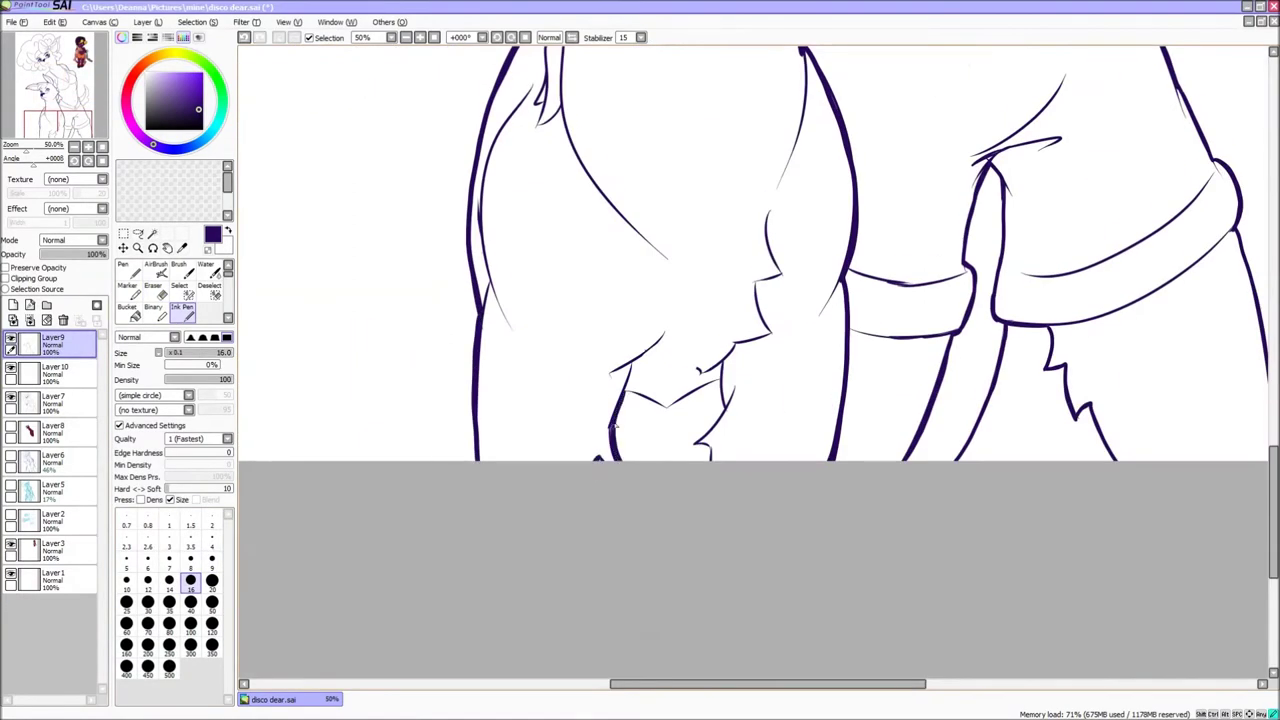
scroll(707, 487, "right", 2)
scroll(707, 487, "up", 5)
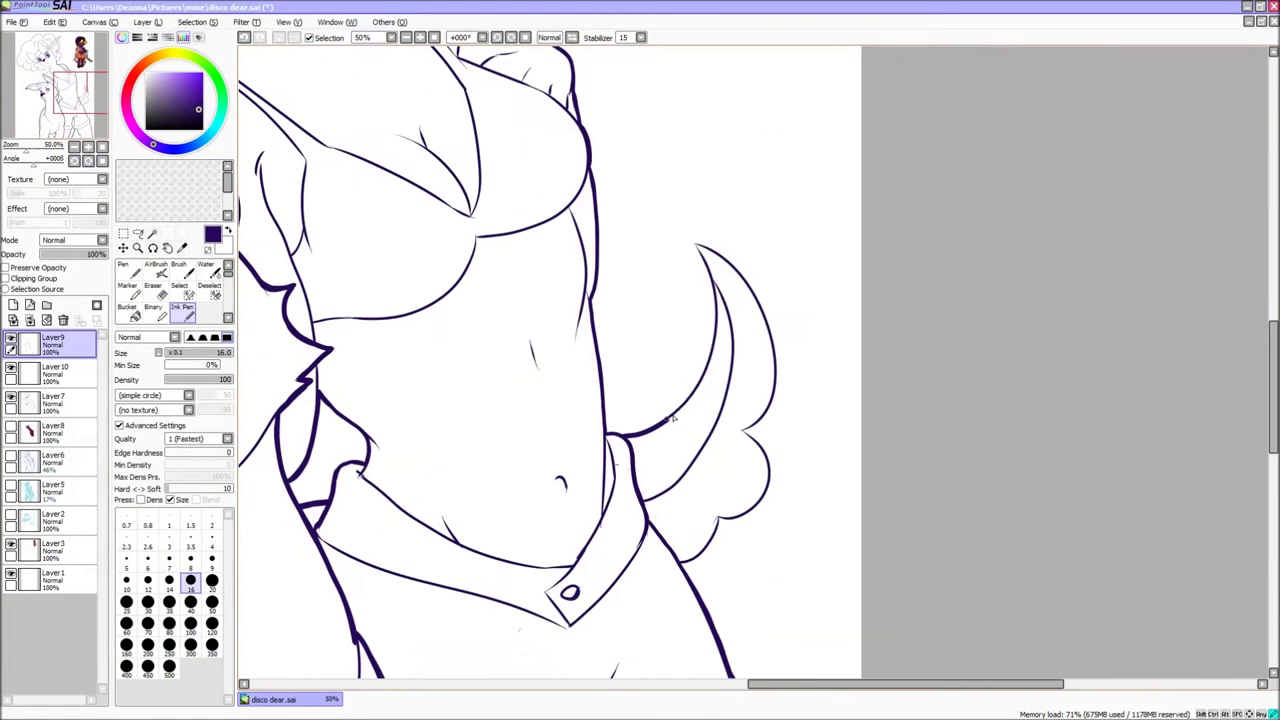
key("ctrl+y")
key("ctrl+y")
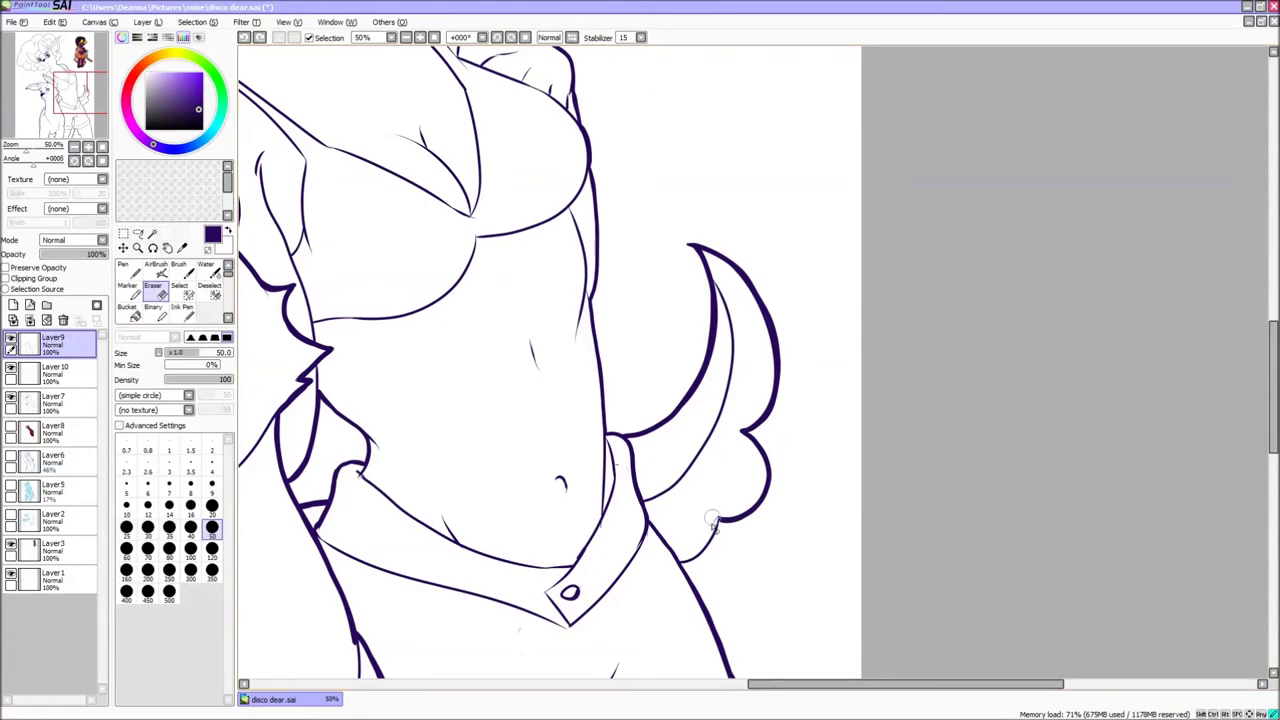
Step: Thicken the outlines of the girl's neck and shoulders and the first curls below her chin
scroll(679, 563, "up", 4)
scroll(583, 270, "left", 3)
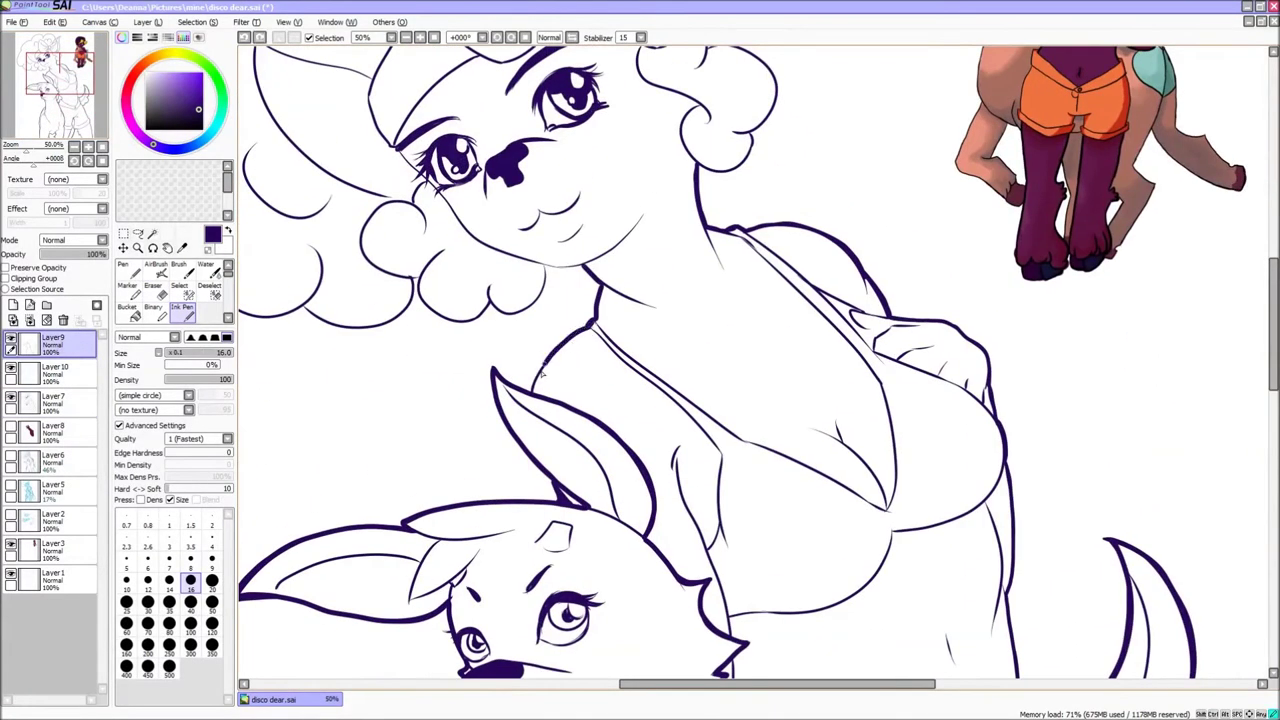
scroll(574, 271, "up", 3)
scroll(621, 456, "left", 3)
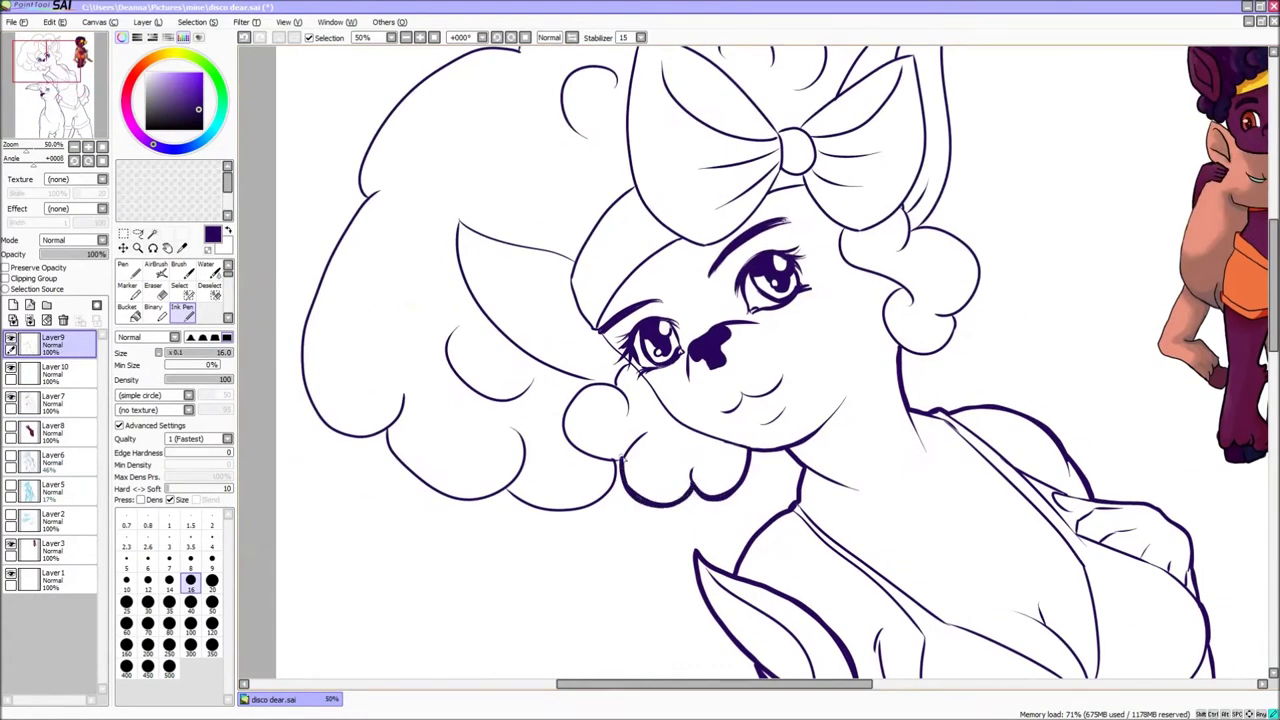
Step: Thicken the outer contour of the afro along its lower curls and the side behind the girl's face
scroll(313, 290, "down", 3)
scroll(400, 330, "up", 3)
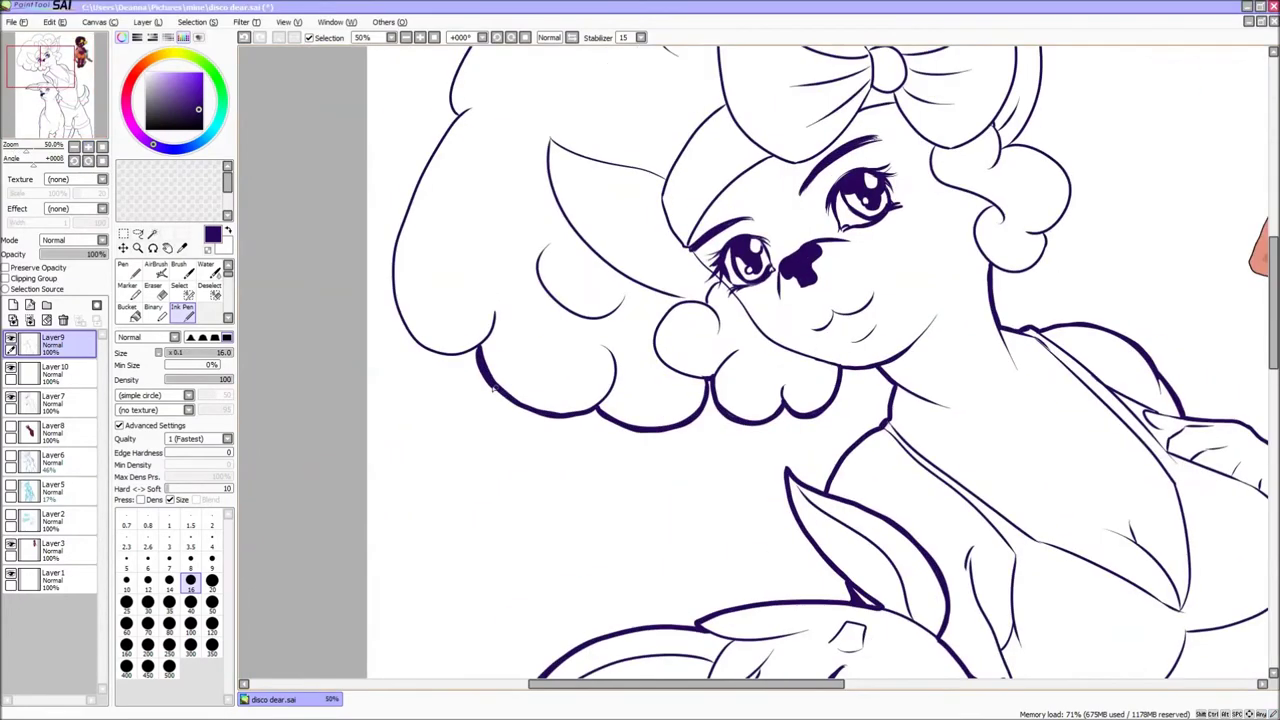
scroll(400, 300, "up", 3)
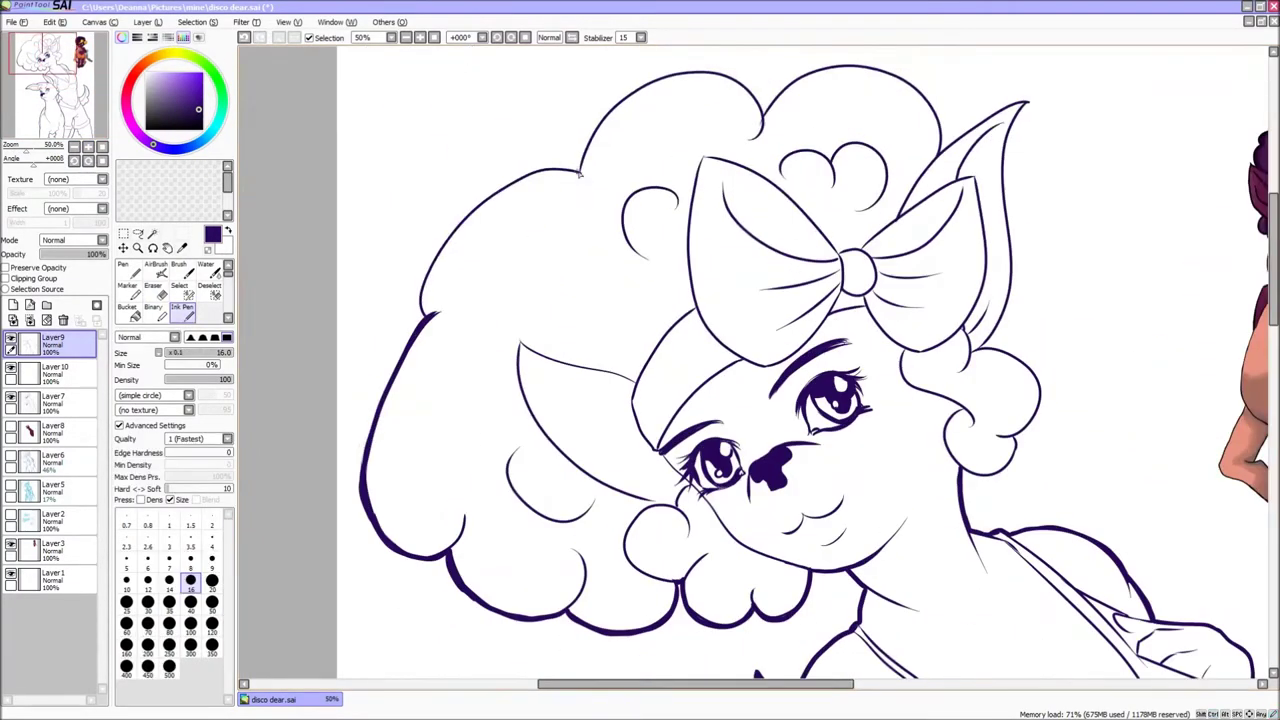
Step: Thicken the top contour of the afro, the girl's upright ear and the outer curls beneath it
scroll(662, 151, "right", 2)
mouse_move(668, 200)
left_mouse_down()
mouse_move(535, 163)
mouse_move(488, 248)
mouse_move(937, 183)
left_mouse_up()
key("ctrl+z")
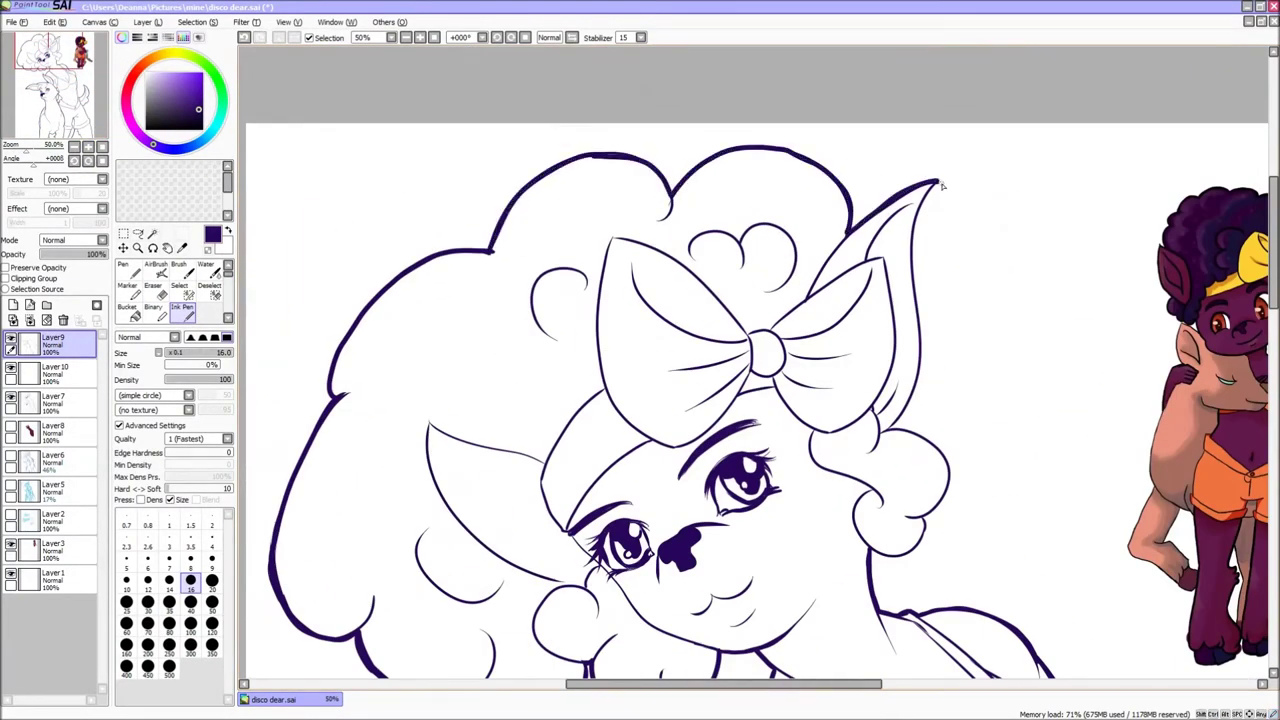
scroll(894, 125, "up", 2)
scroll(640, 400, "down", 5)
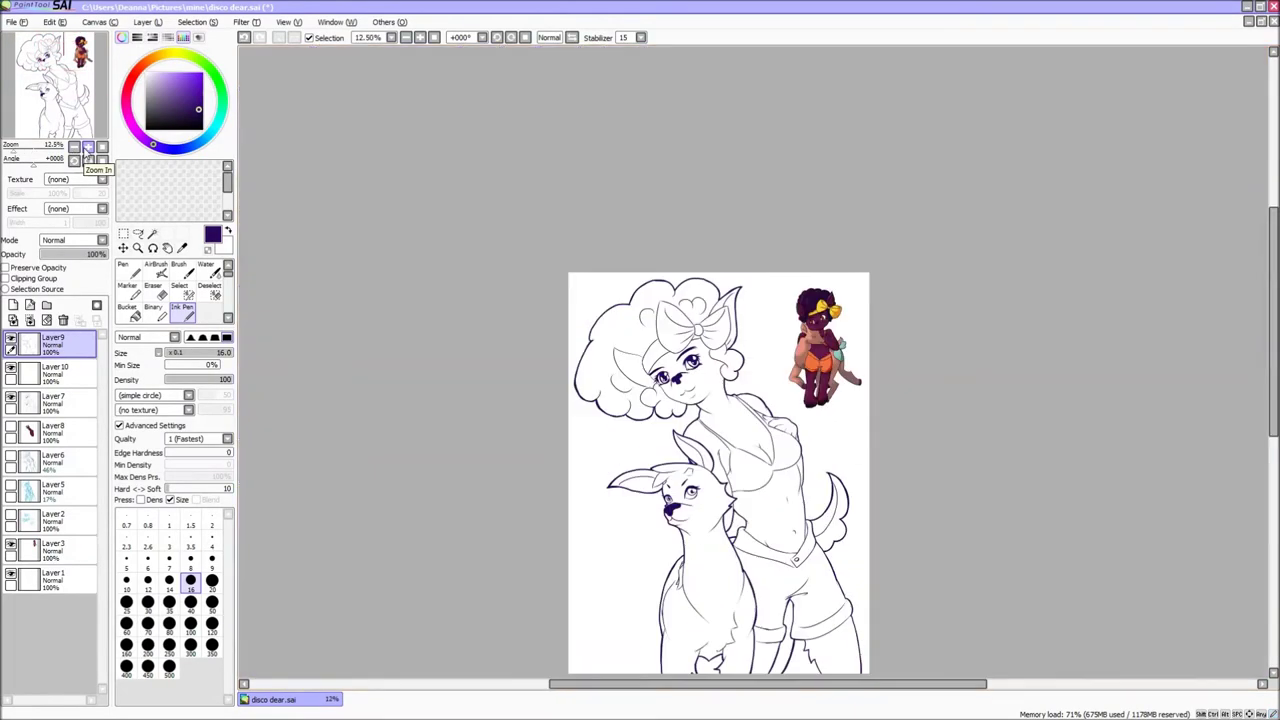
Step: Add a new layer and fill in the line junctions around the bow, the girl's ear and the side curls
left_click(13, 304)
scroll(728, 236, "up", 5)
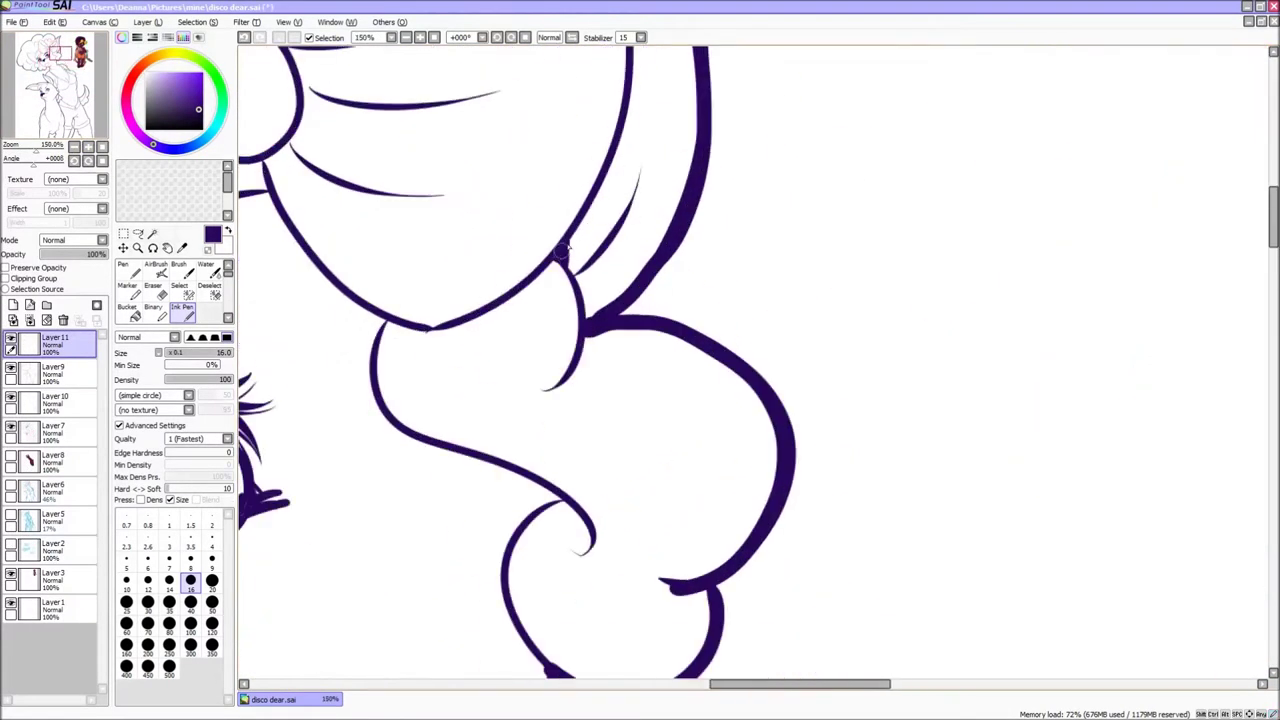
scroll(728, 236, "down", 1)
scroll(648, 256, "up", 3)
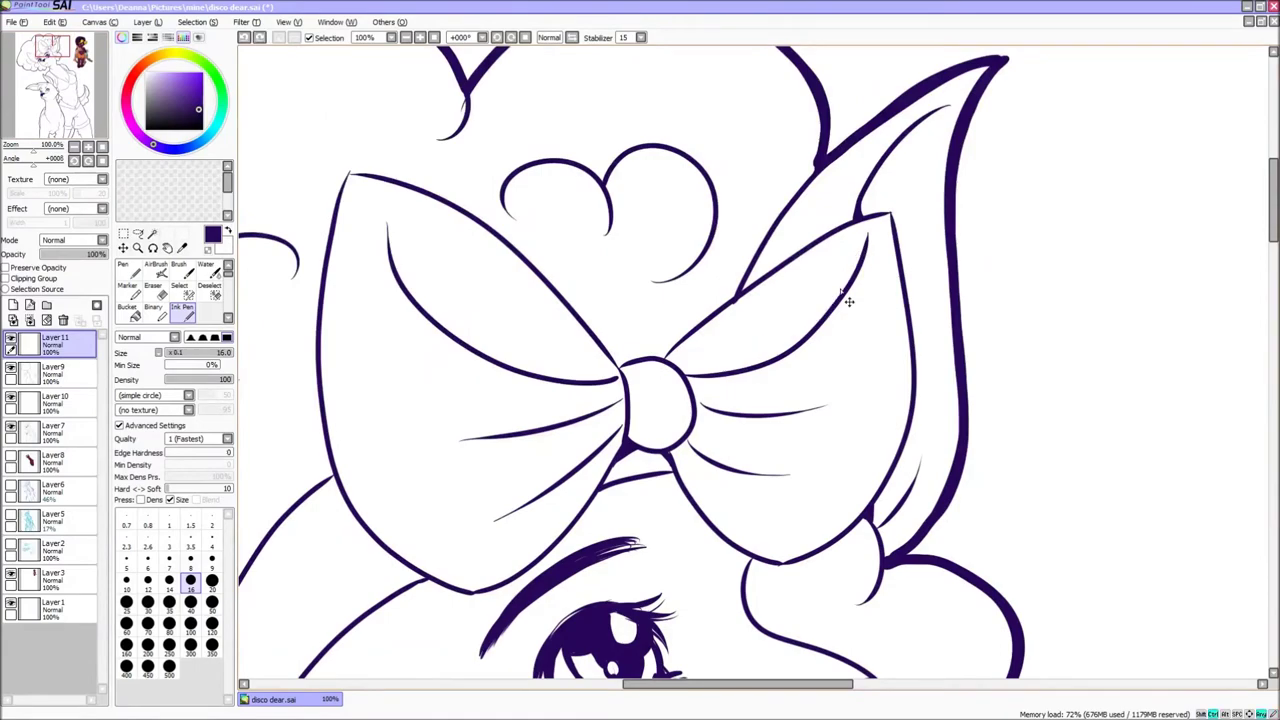
Step: Thicken the upper fold line in each bow loop and darken the corners around the knot
left_click_drag(448, 330, 612, 378)
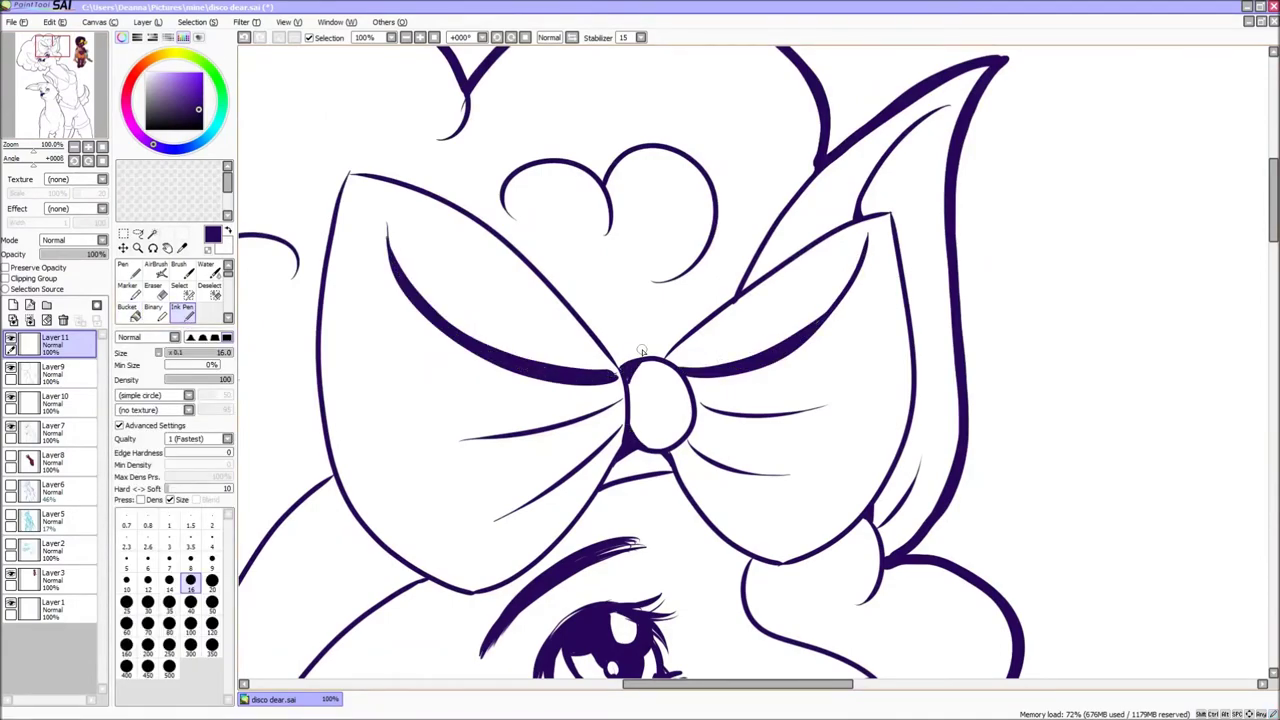
scroll(640, 352, "down", 2)
scroll(546, 397, "up", 2)
Step: Fill in the line junctions around the girl's bikini top, arm and side
left_click_drag(800, 200, 500, 455)
left_click_drag(70, 88, 76, 101)
left_click_drag(908, 283, 951, 430)
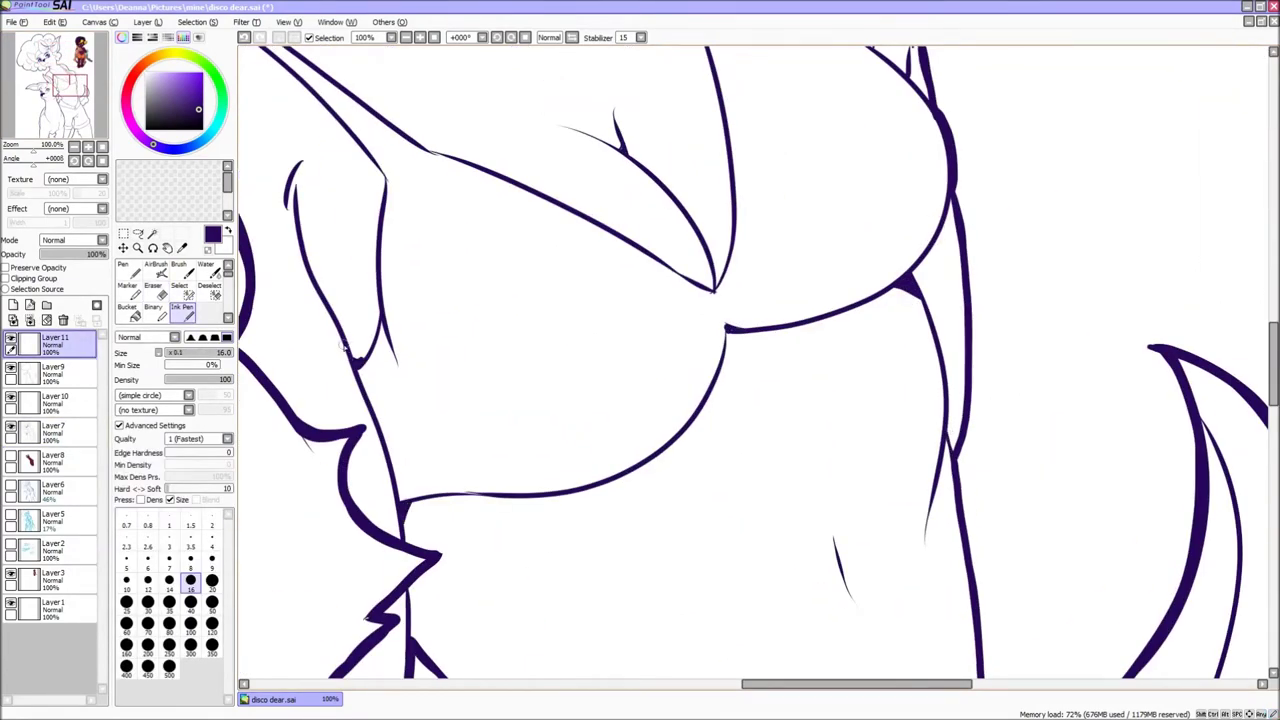
Step: Add line weight at the crotch of the shorts and fill the junctions along the cuffs
mouse_move(300, 215)
left_mouse_down()
mouse_move(912, 483)
mouse_move(618, 312)
left_mouse_up()
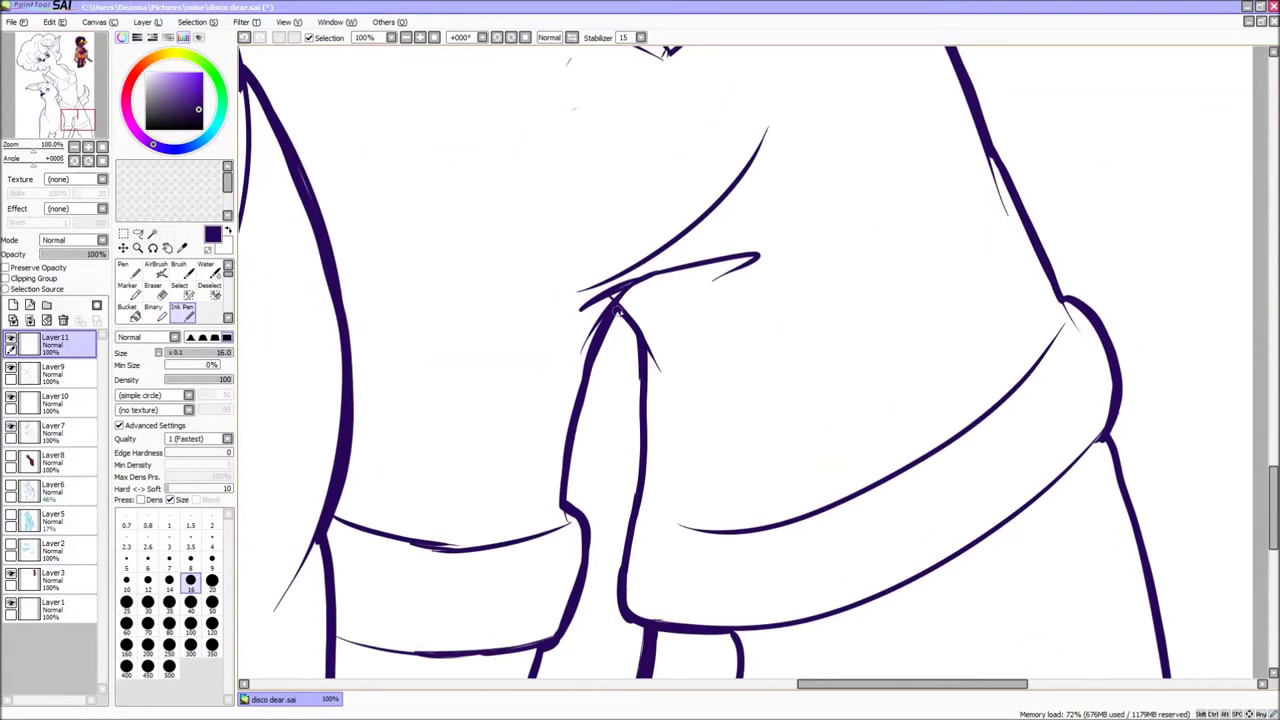
left_click_drag(570, 497, 572, 447)
scroll(572, 447, "down", 3)
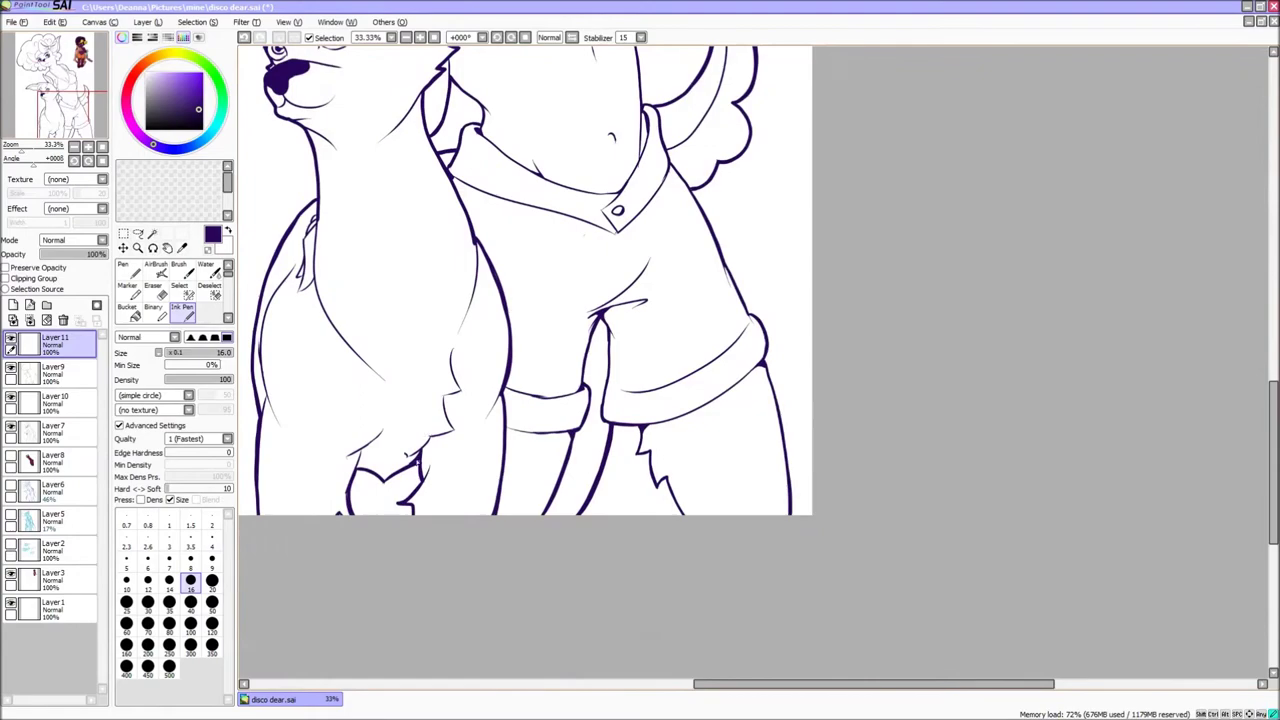
Step: Darken the line junctions at the girl's neck, headband, lower ear and curls
scroll(358, 464, "up", 4)
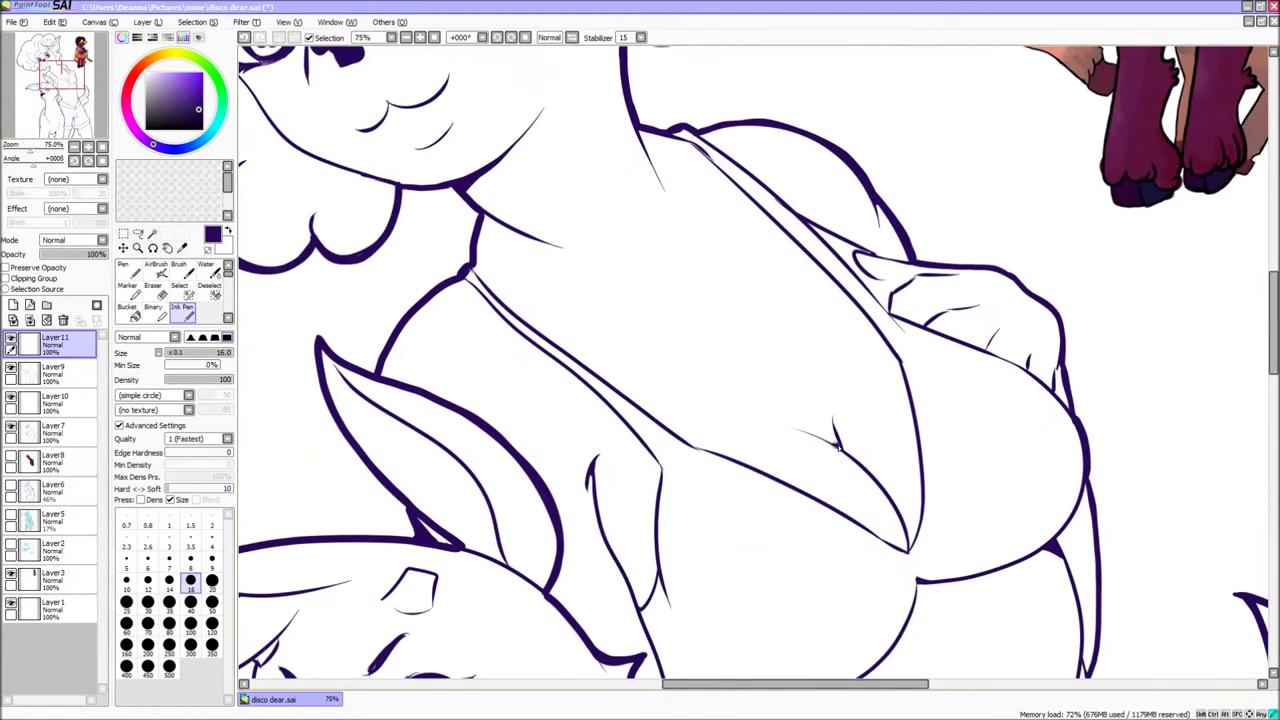
left_click_drag(920, 585, 775, 265)
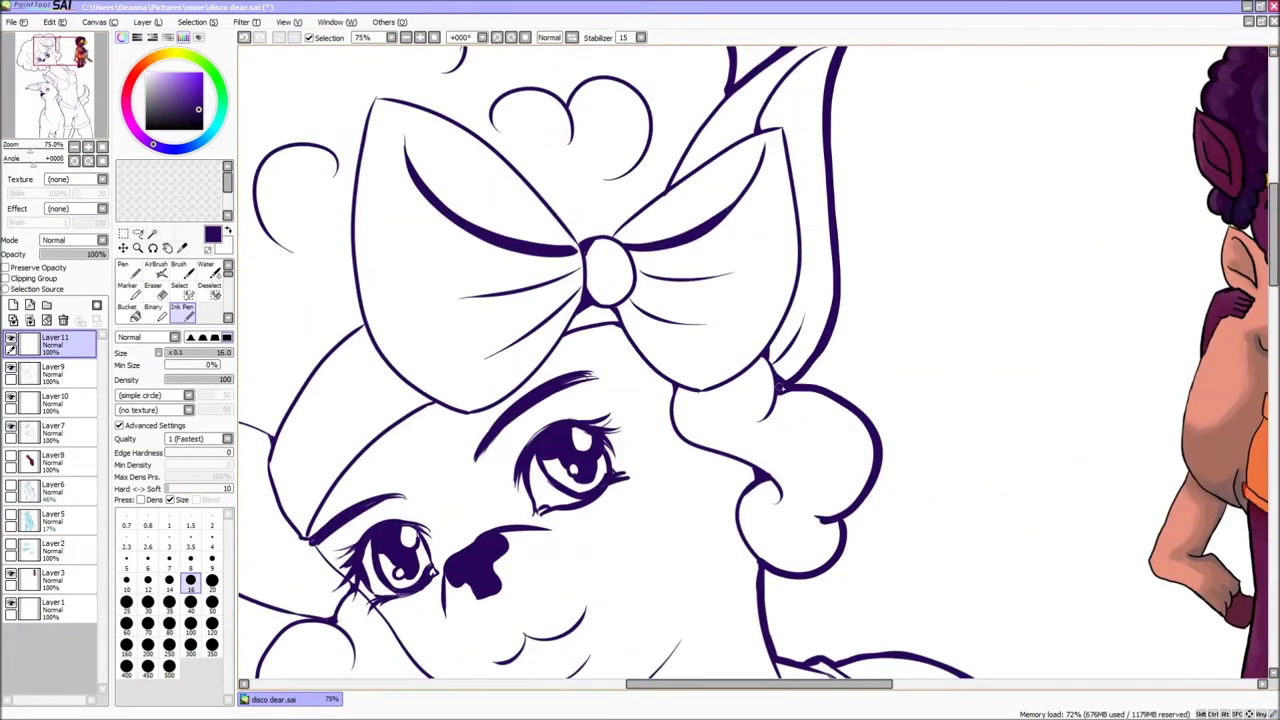
left_click_drag(553, 232, 598, 337)
left_click_drag(726, 305, 1000, 2)
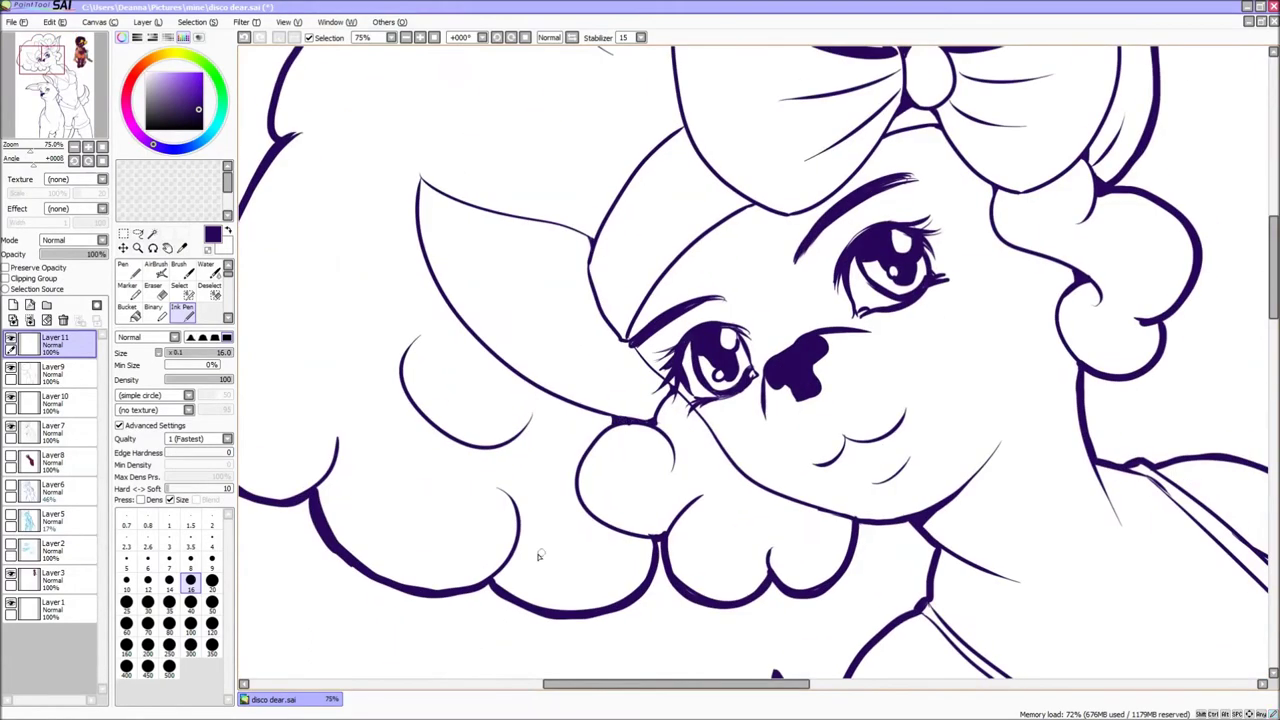
scroll(606, 490, "up", 5)
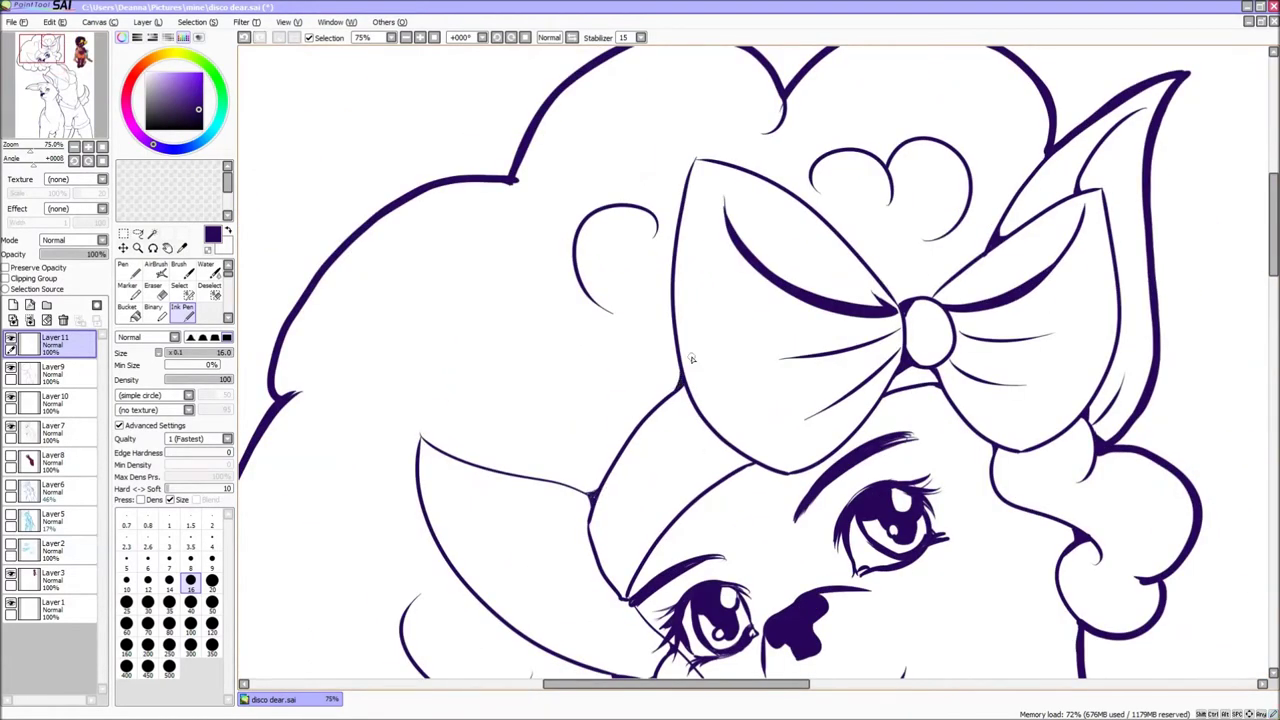
Step: Go over the remaining junctions in the line art, including the shorts cuffs and the legs below them
scroll(562, 418, "down", 3)
scroll(562, 418, "up", 4)
scroll(562, 418, "down", 3)
scroll(562, 418, "up", 3)
scroll(562, 418, "down", 2)
scroll(850, 355, "up", 2)
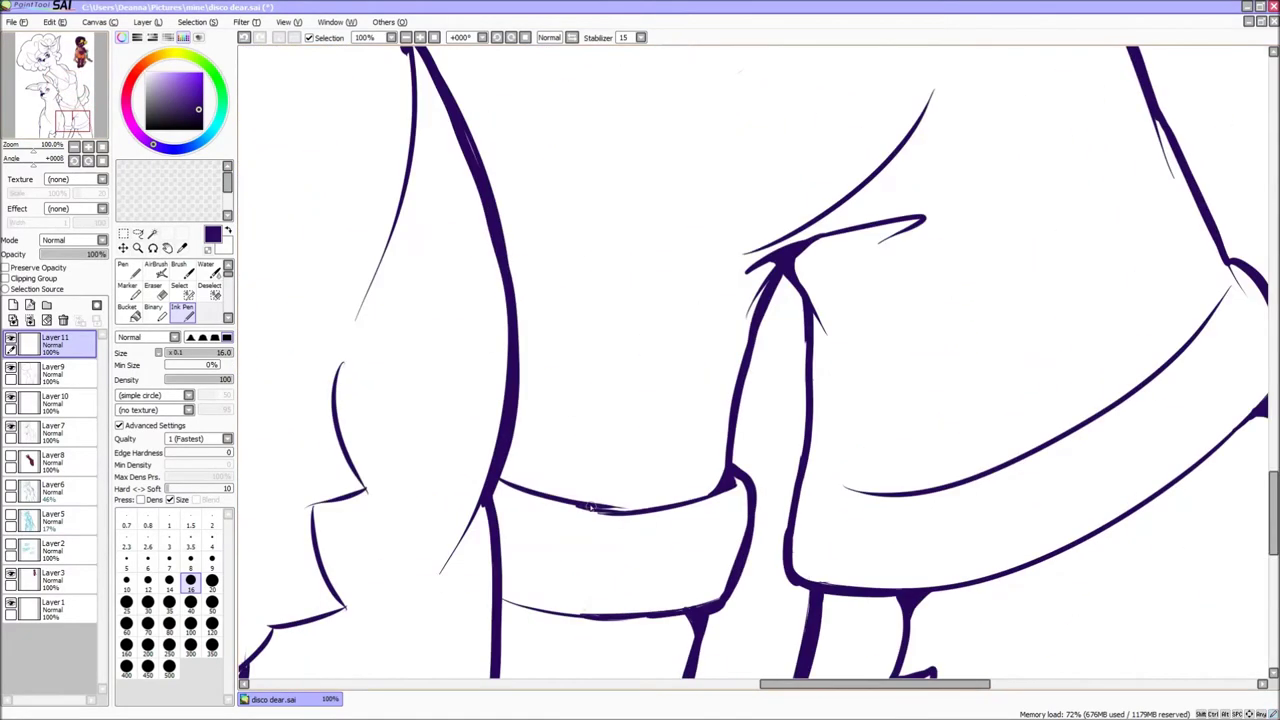
Step: Merge the line art layers into Layer7 and group the sketch layers in a folder below the reference layer
left_click(54, 430)
scroll(73, 120, "down", 1)
scroll(73, 120, "up", 2)
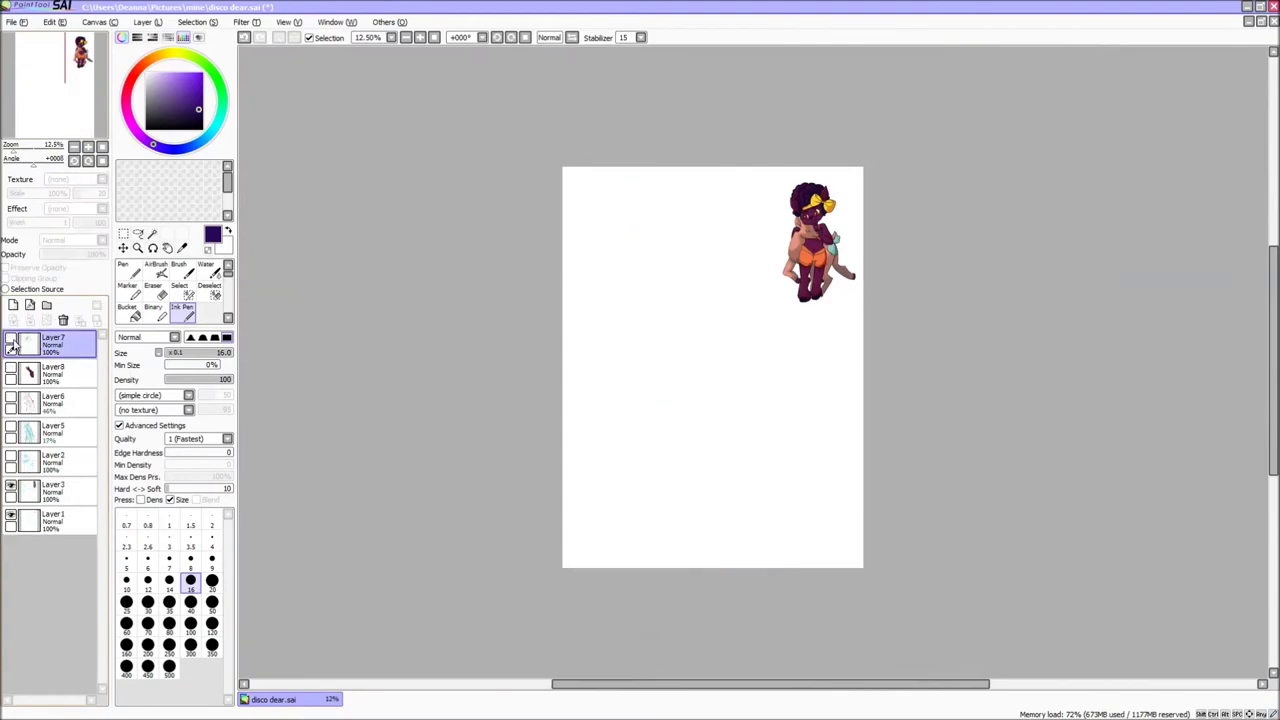
left_click_drag(576, 357, 599, 361)
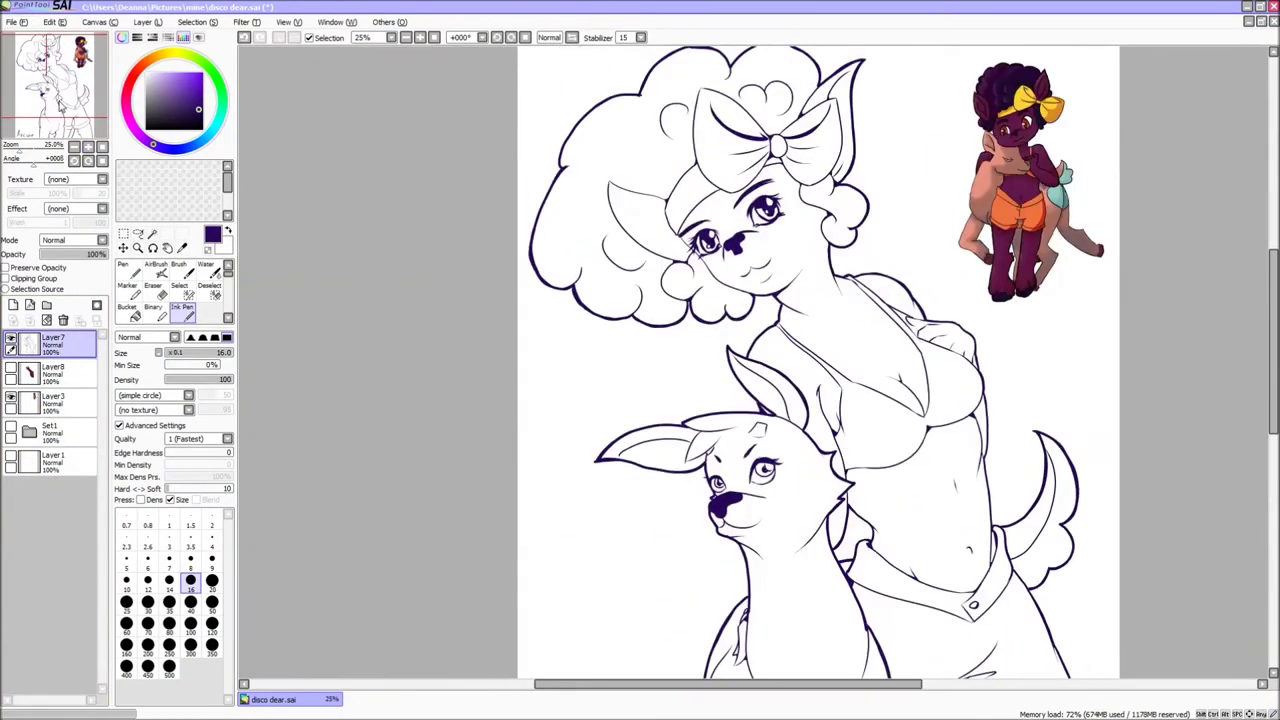
Step: Fill the girl's skin with the reference's dark plum on a new layer and paint in the gaps around her eyes
left_click(17, 21)
left_click(40, 137)
left_click(958, 384)
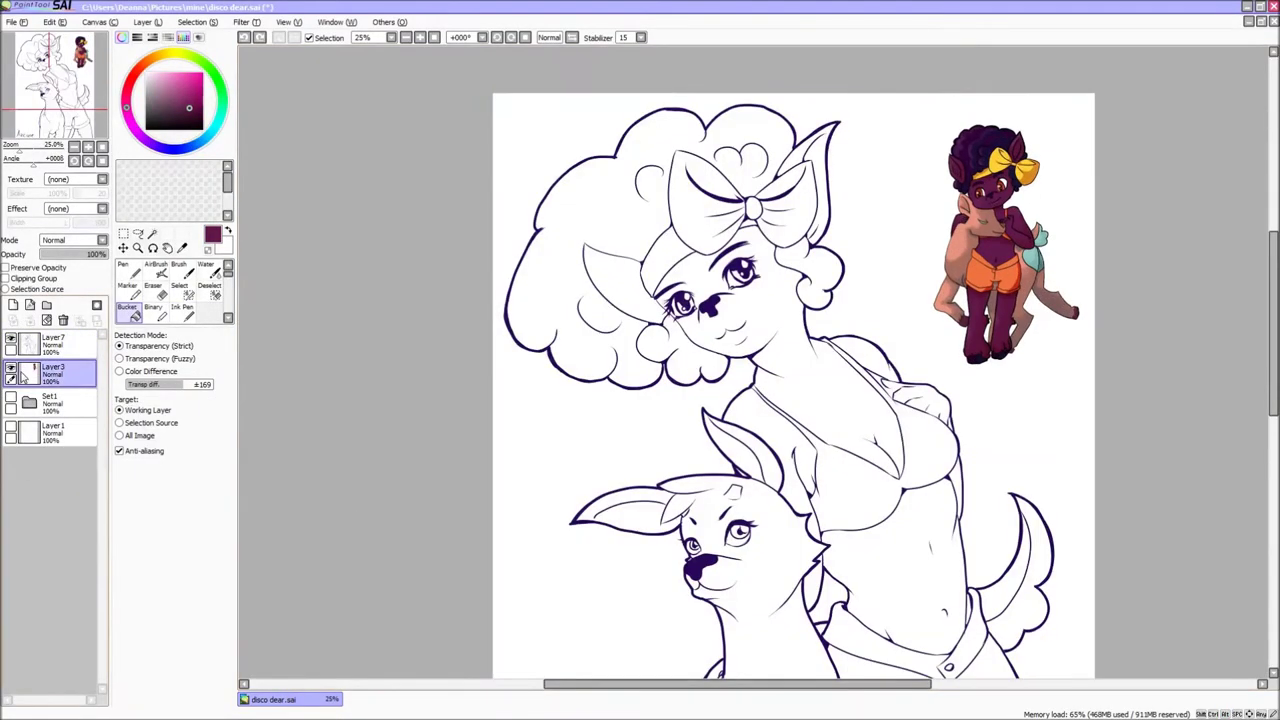
left_click(827, 456)
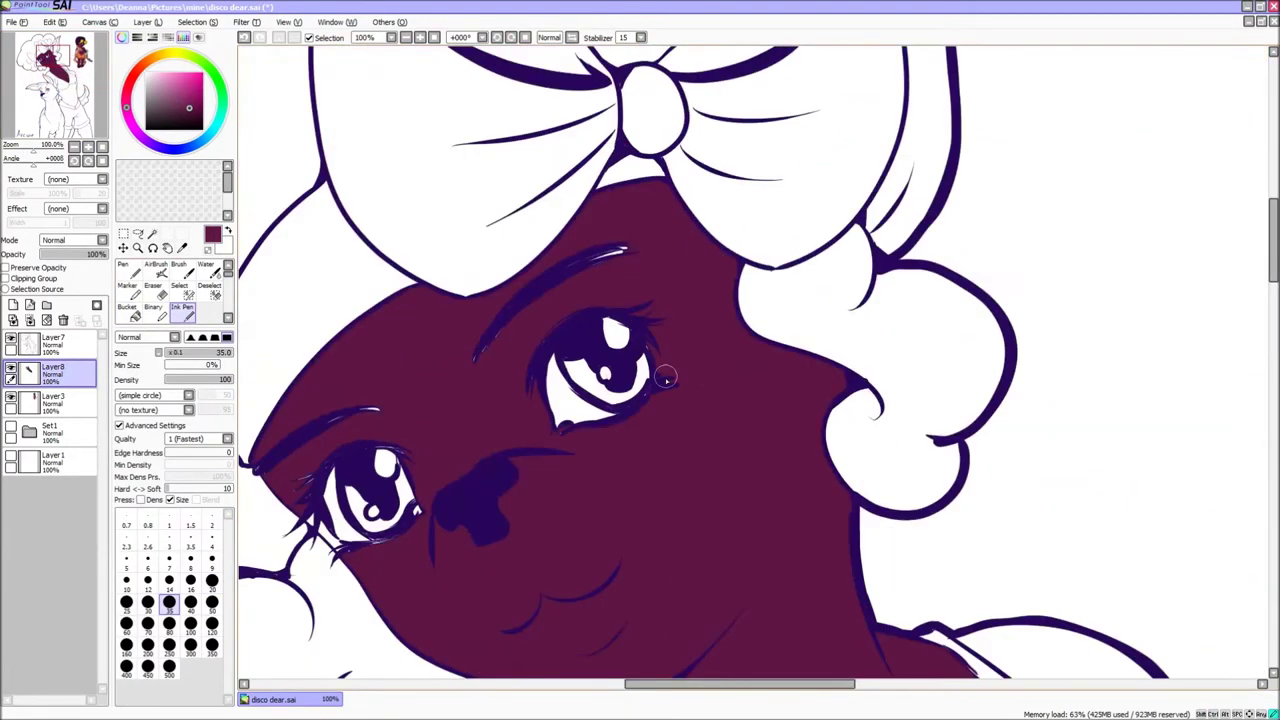
left_click_drag(667, 378, 678, 383)
left_click_drag(415, 526, 338, 548)
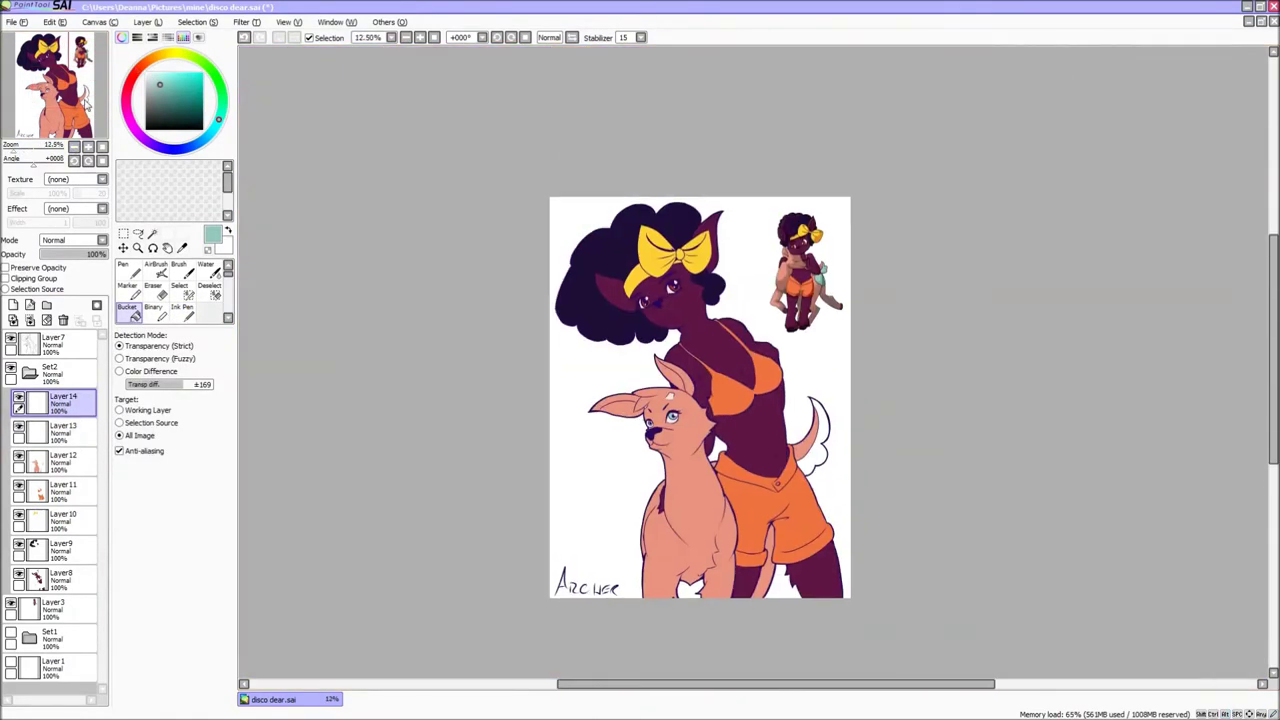
Step: Preserve opacity on Layer8 and paint darker plum shading on the girl's face, chest and torso with the ink pen at size 35
left_click(60, 577)
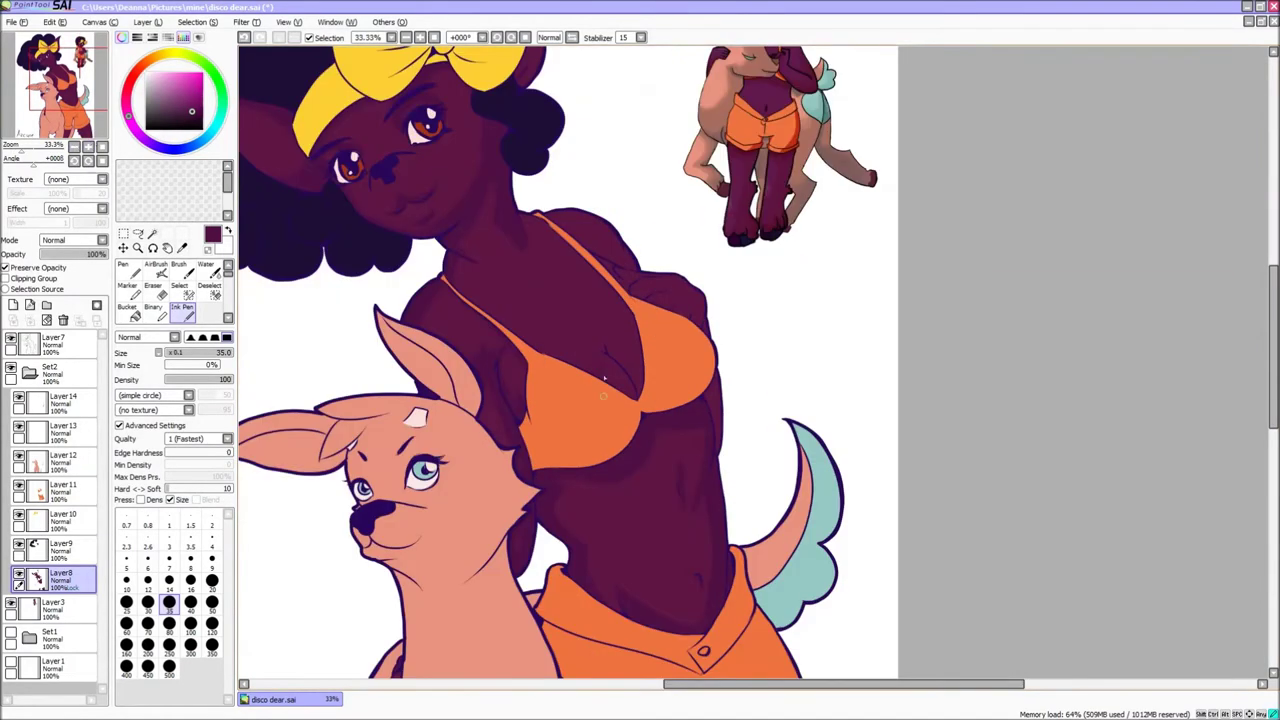
scroll(620, 365, "up", 2)
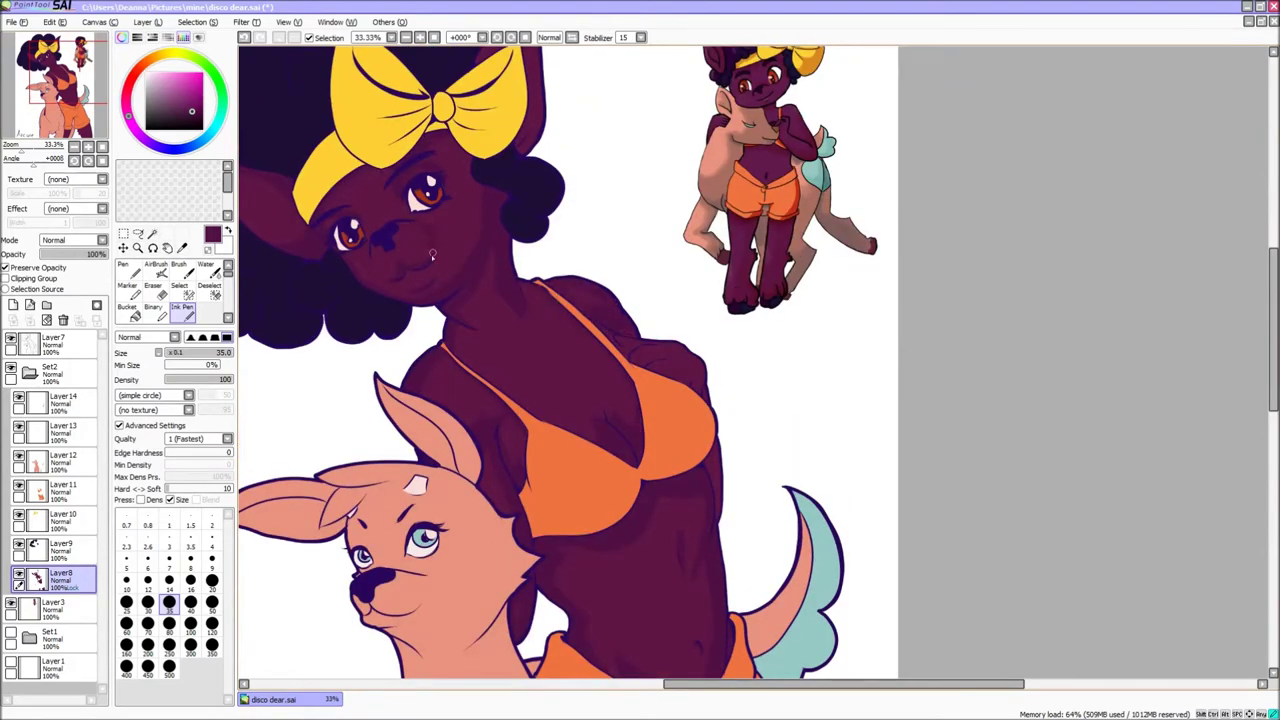
Step: Blend the skin shading on the girl's face with the Water brush at size 70
key("c")
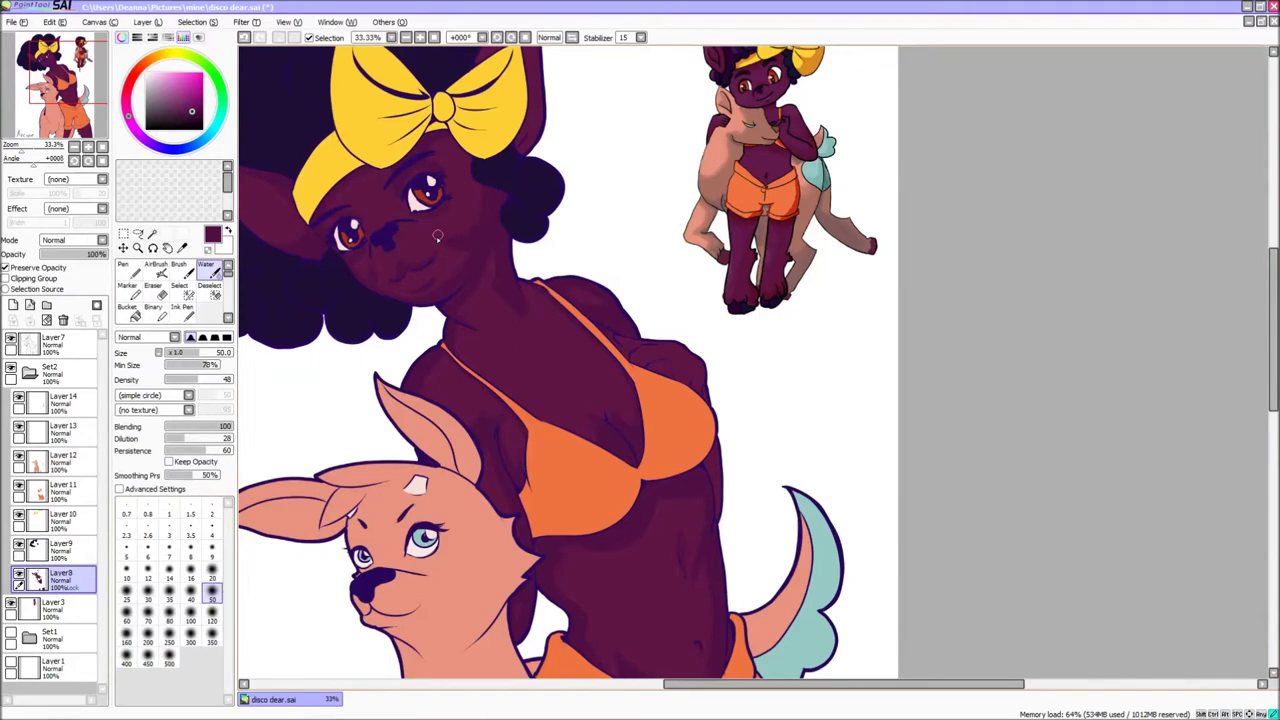
key("minus")
left_click(147, 612)
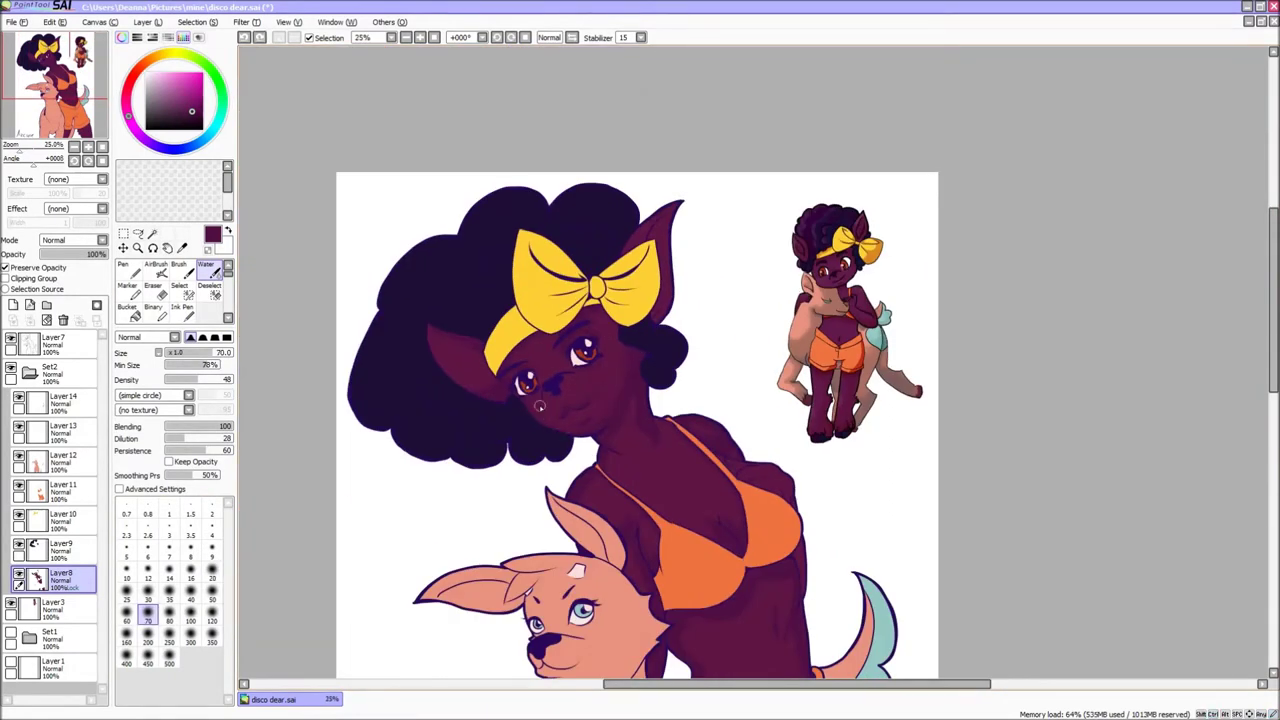
key("plus")
key("plus")
Step: Add darker plum shading to the side of the girl's face, her neck and her hand with the ink pen at size 35
key("n")
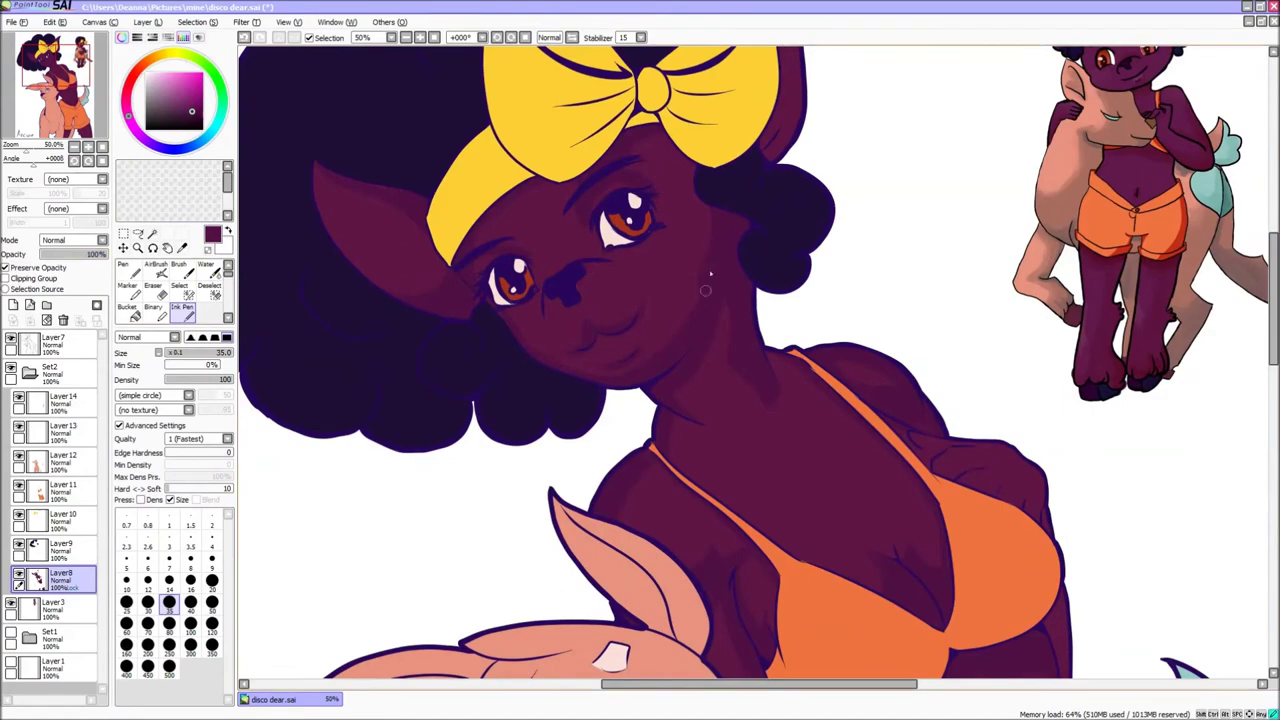
scroll(482, 210, "down", 3)
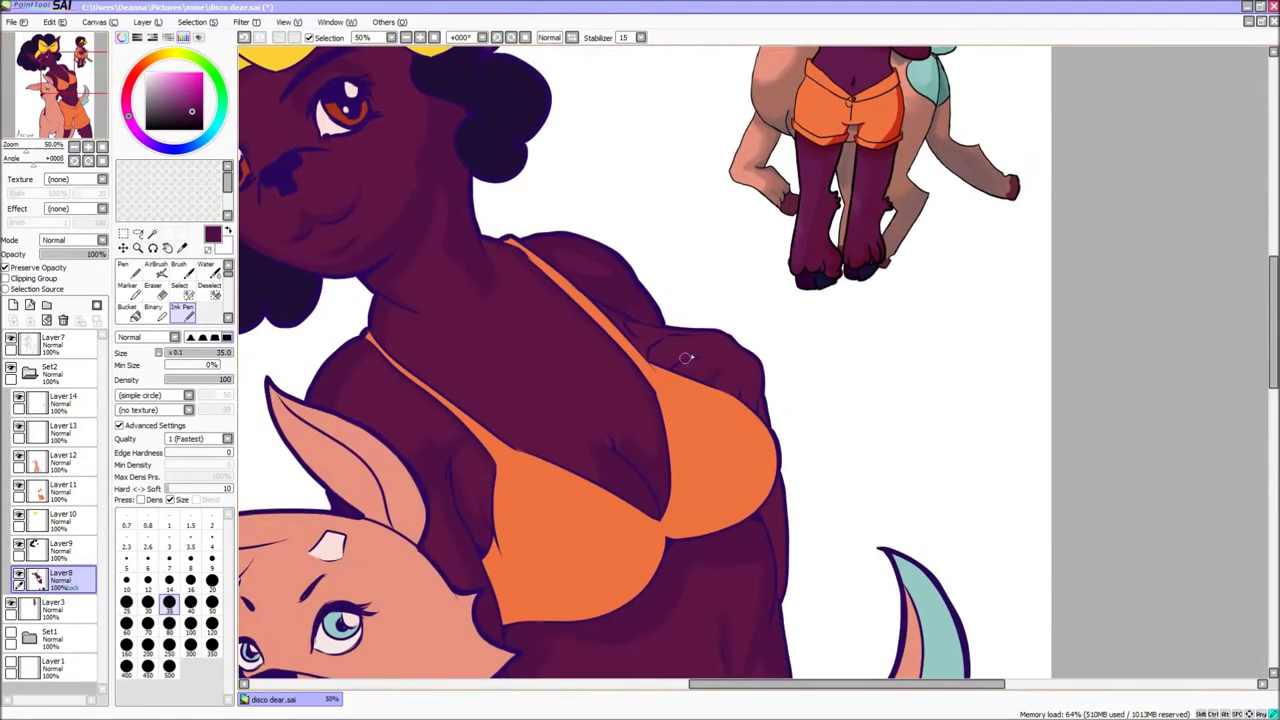
Step: Set the ink pen to size 70 and shade the girl's legs below the shorts cuffs in darker plum
scroll(795, 463, "down", 5)
key("bracketright")
key("bracketright")
key("bracketright")
key("bracketright")
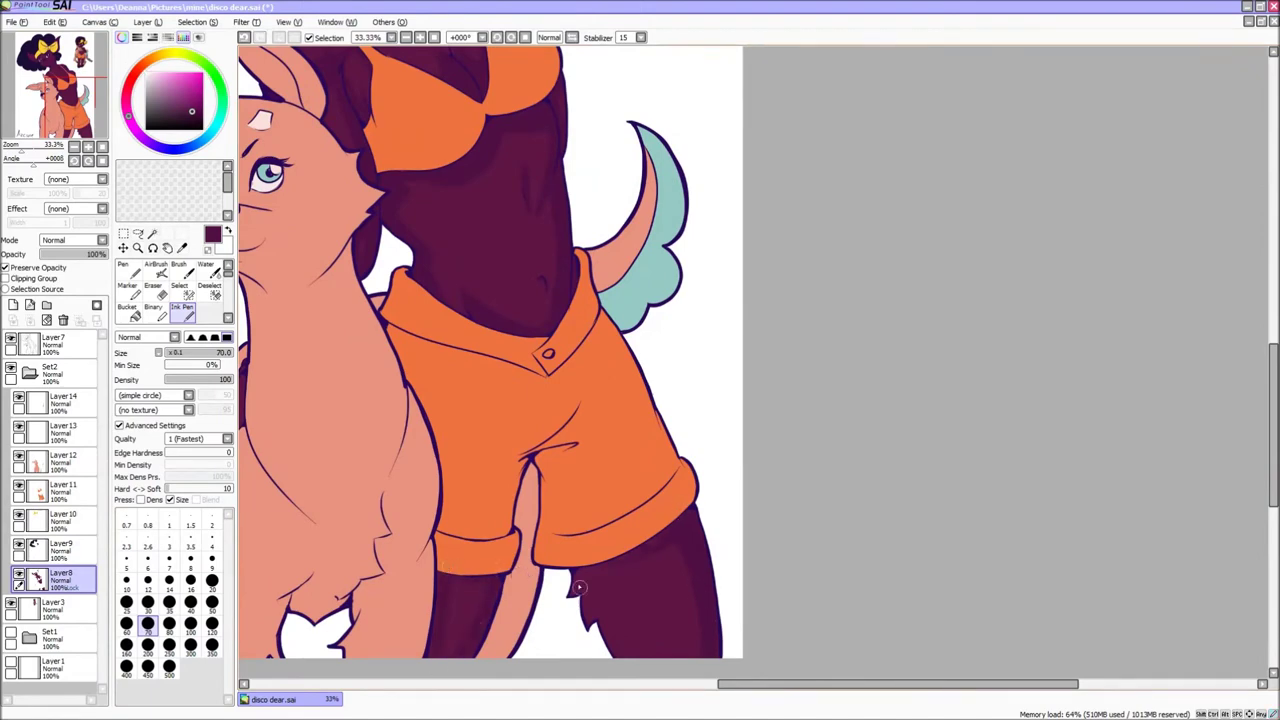
scroll(633, 556, "down", 3)
scroll(564, 408, "up", 5)
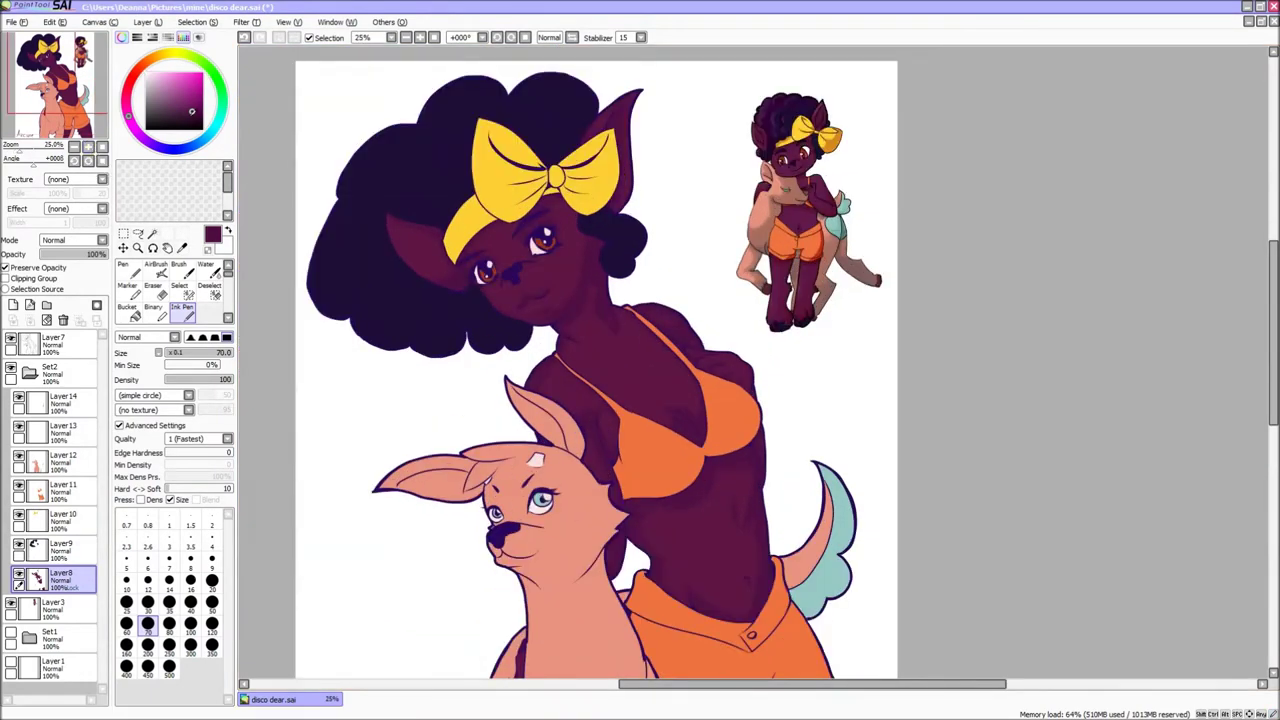
Step: Refine the plum shading where the girl's neck meets her shoulder with the ink pen at size 9
key("bracketleft")
key("bracketleft")
key("bracketleft")
key("bracketleft")
key("bracketleft")
key("bracketleft")
key("bracketleft")
key("bracketleft")
key("bracketleft")
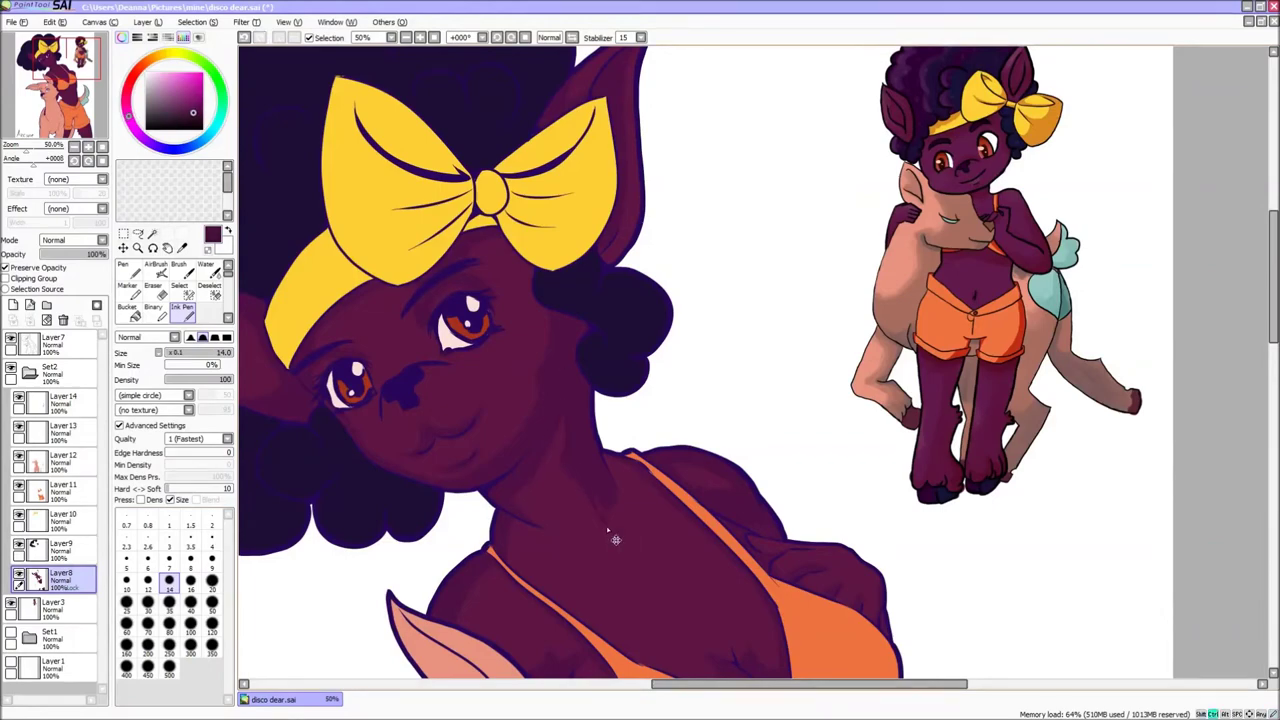
scroll(615, 540, "down", 3)
scroll(631, 452, "up", 4)
key("bracketleft")
key("bracketleft")
key("bracketleft")
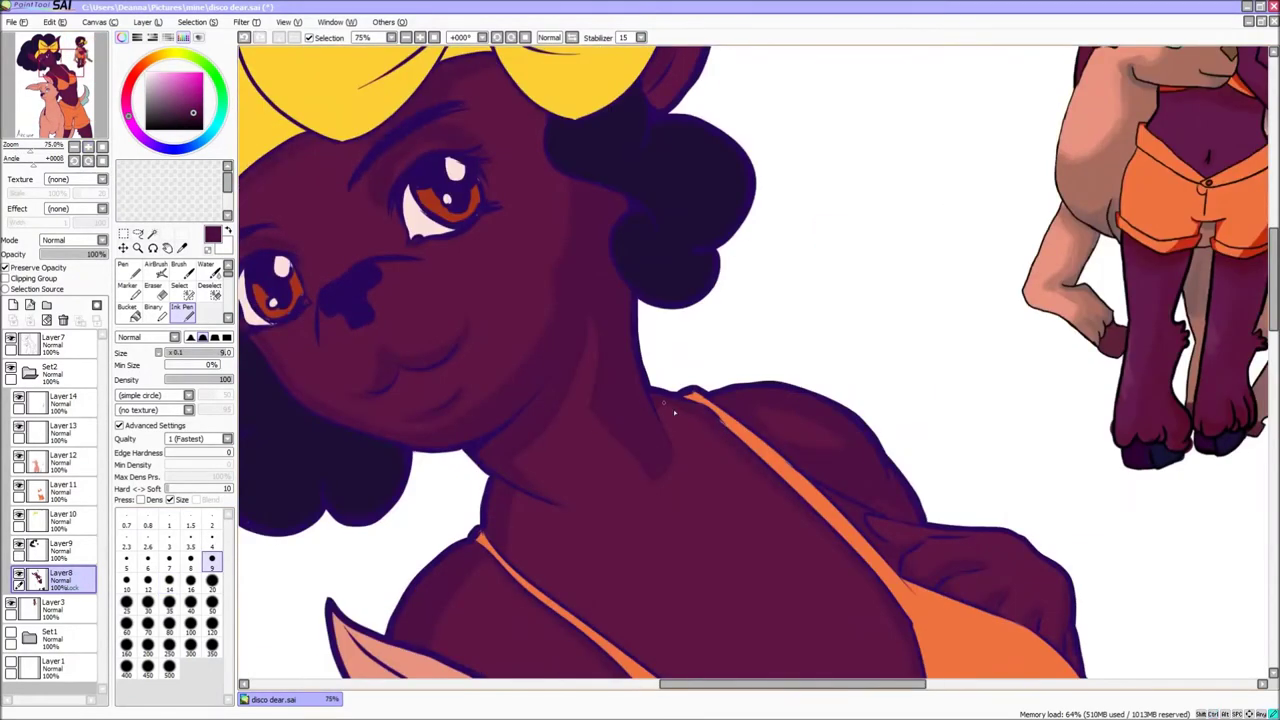
left_click_drag(656, 398, 846, 443)
Step: Set the ink pen to size 50 and even out the shading along the girl's jaw and neck
scroll(490, 451, "down", 3)
scroll(87, 147, "up", 4)
scroll(87, 147, "down", 4)
scroll(729, 448, "up", 4)
scroll(729, 448, "down", 4)
scroll(700, 450, "up", 5)
scroll(650, 445, "down", 5)
scroll(622, 440, "up", 4)
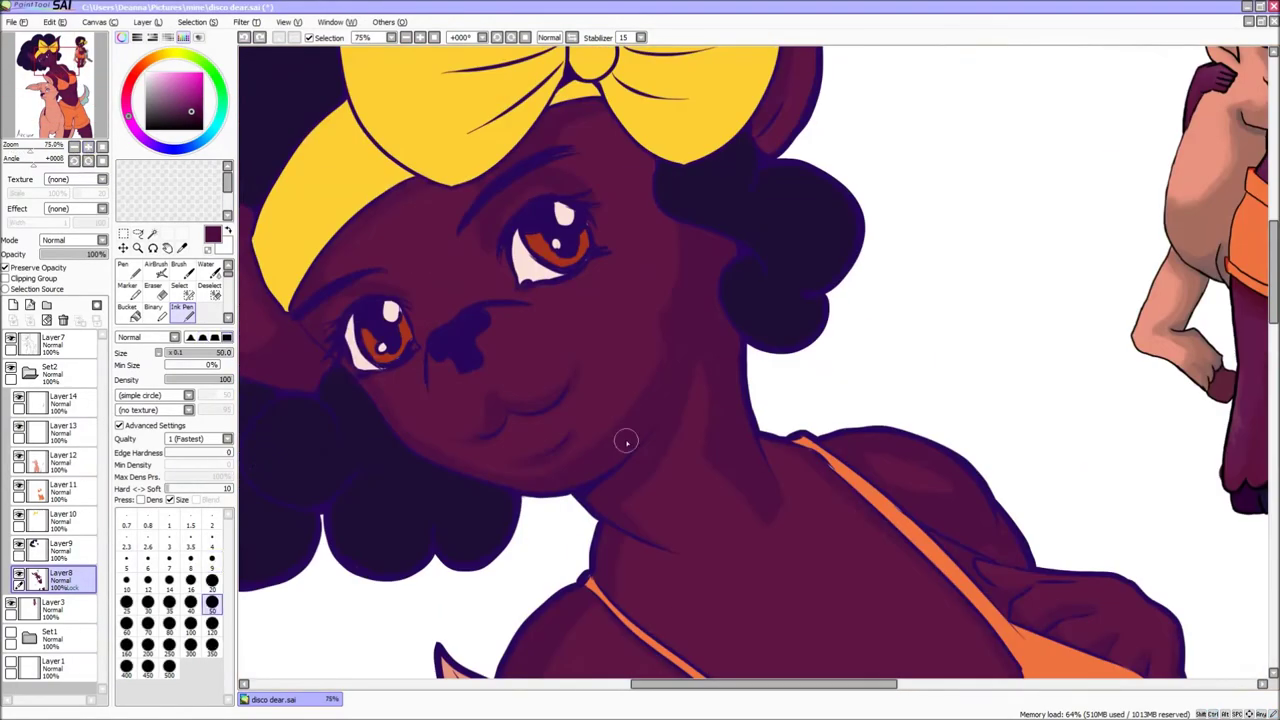
scroll(622, 440, "down", 4)
Step: Blend the skin shading on the girl's face and body with the Water brush at sizes 50 and 100
key("c")
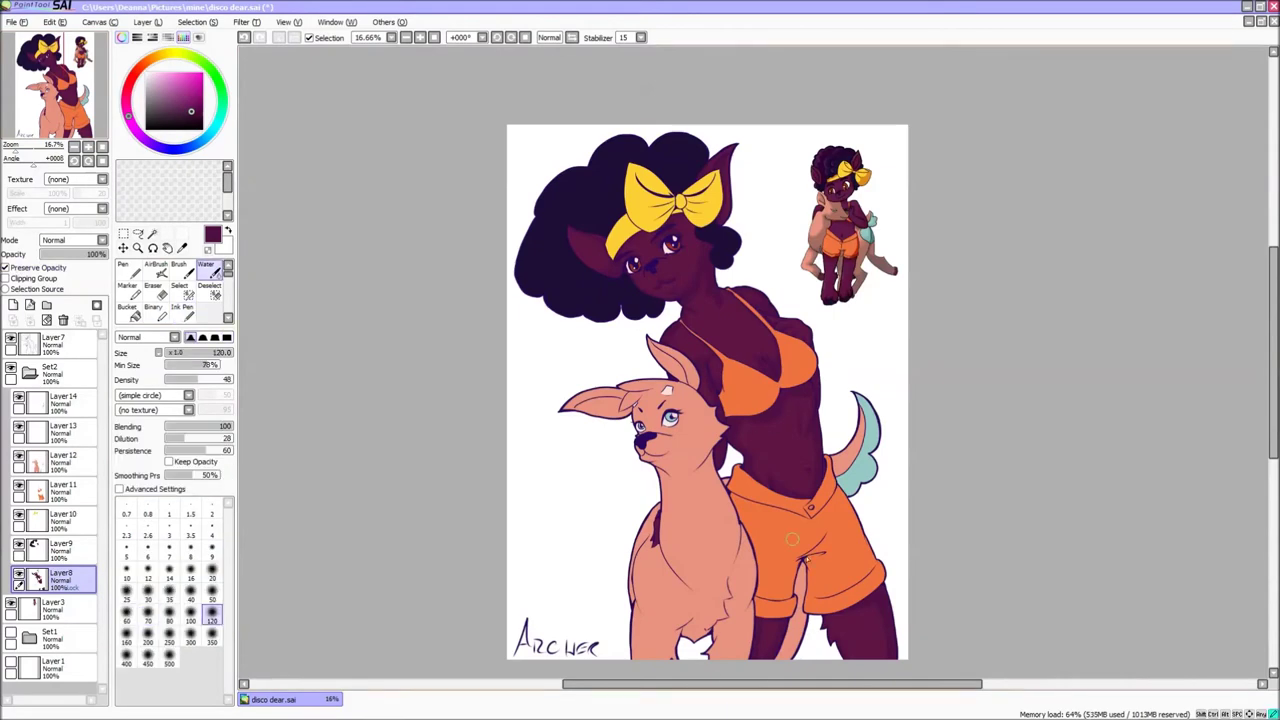
scroll(700, 317, "up", 3)
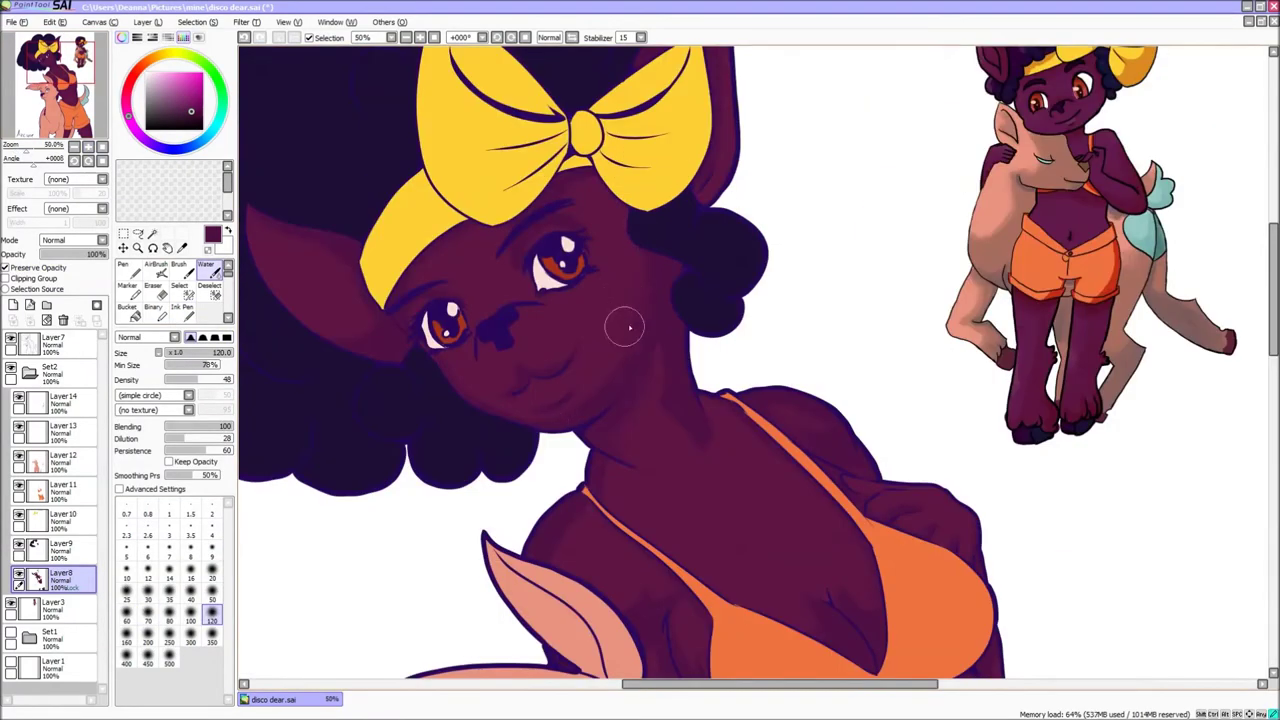
key("n")
key("c")
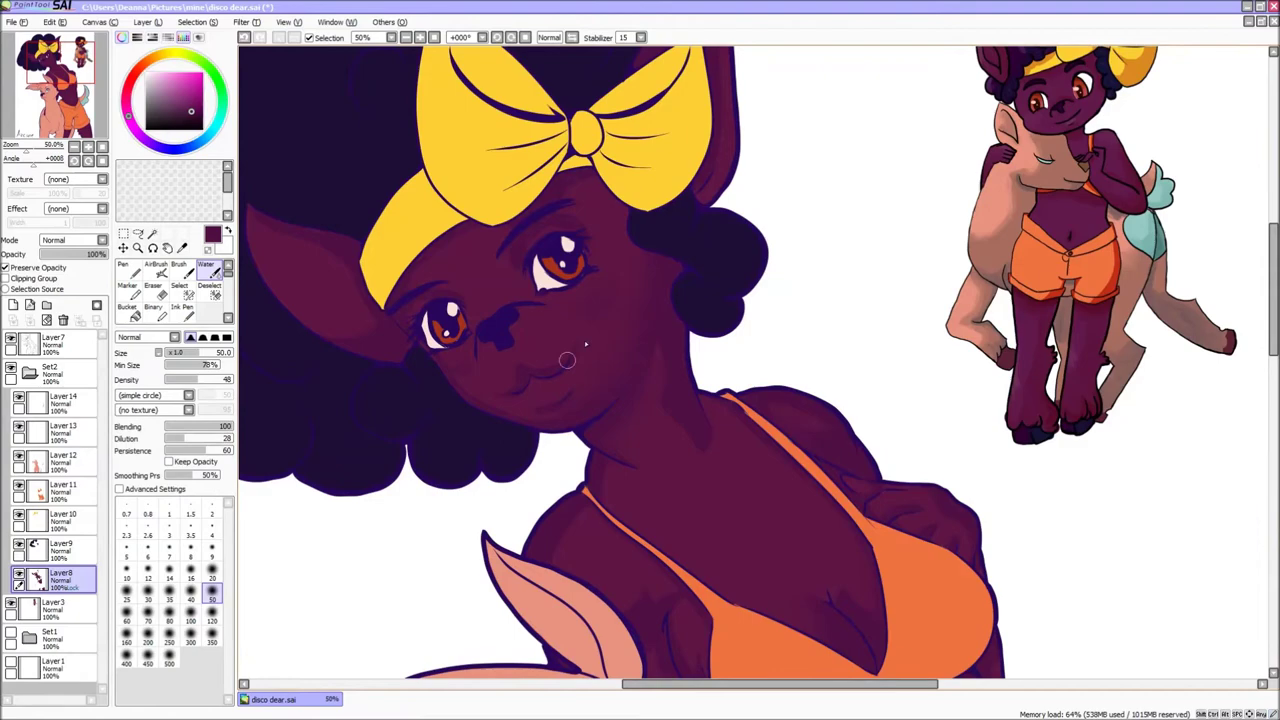
scroll(540, 411, "down", 3)
left_click(190, 621)
scroll(425, 570, "up", 3)
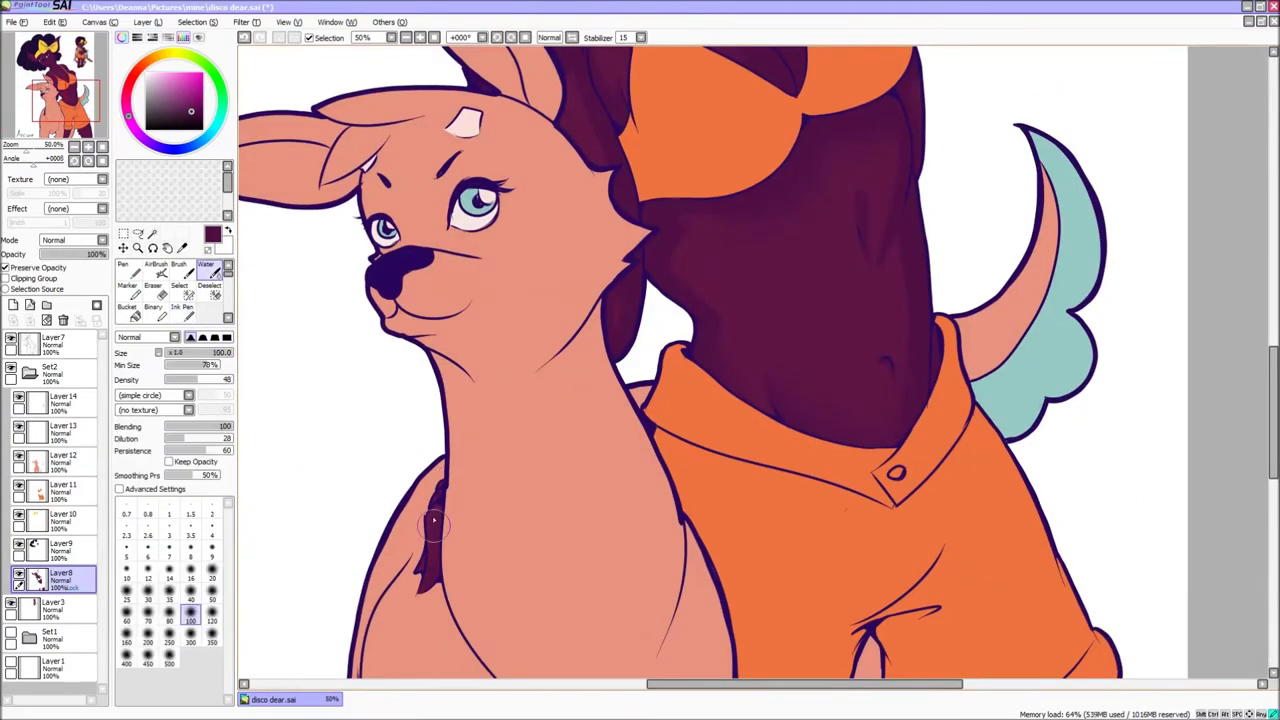
Step: Duplicate Layer8, hide the original, and choose a lighter reddish plum for ink pen highlights
scroll(425, 570, "down", 3)
key("n")
key("ctrl+j")
scroll(640, 360, "up", 3)
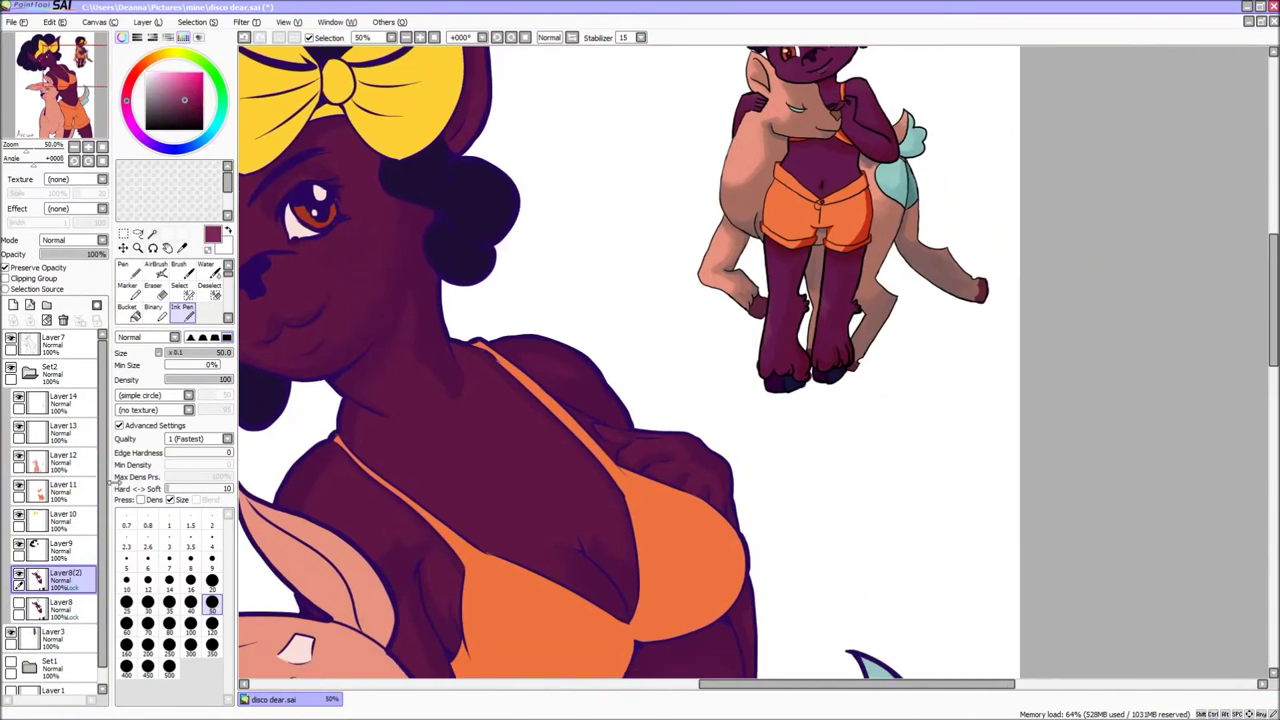
left_click_drag(732, 505, 652, 552)
Step: Paint lighter plum highlights on the girl's shoulder and along the side of her torso with the ink pen at size 20
key("bracketleft")
key("bracketleft")
key("bracketleft")
key("bracketleft")
key("bracketleft")
key("w")
key("n")
key("w")
key("n")
key("w")
scroll(543, 484, "down", 4)
scroll(590, 402, "up", 3)
key("n")
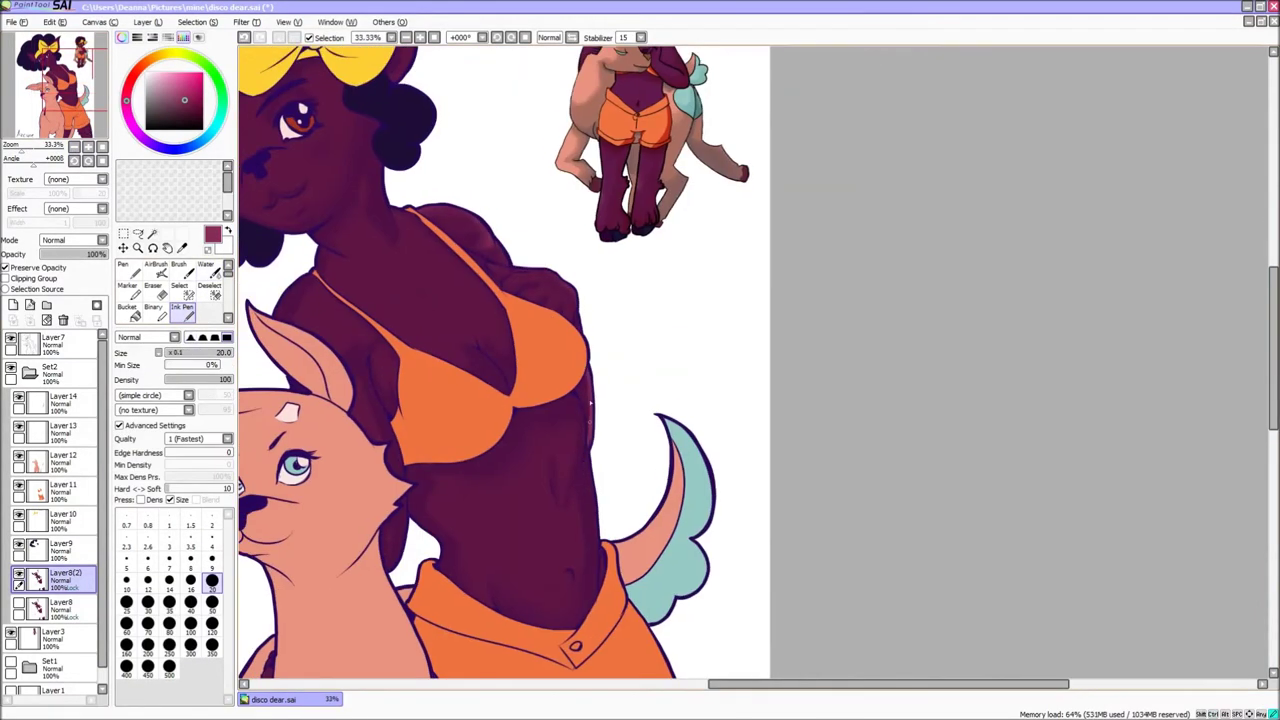
left_click_drag(447, 553, 492, 673)
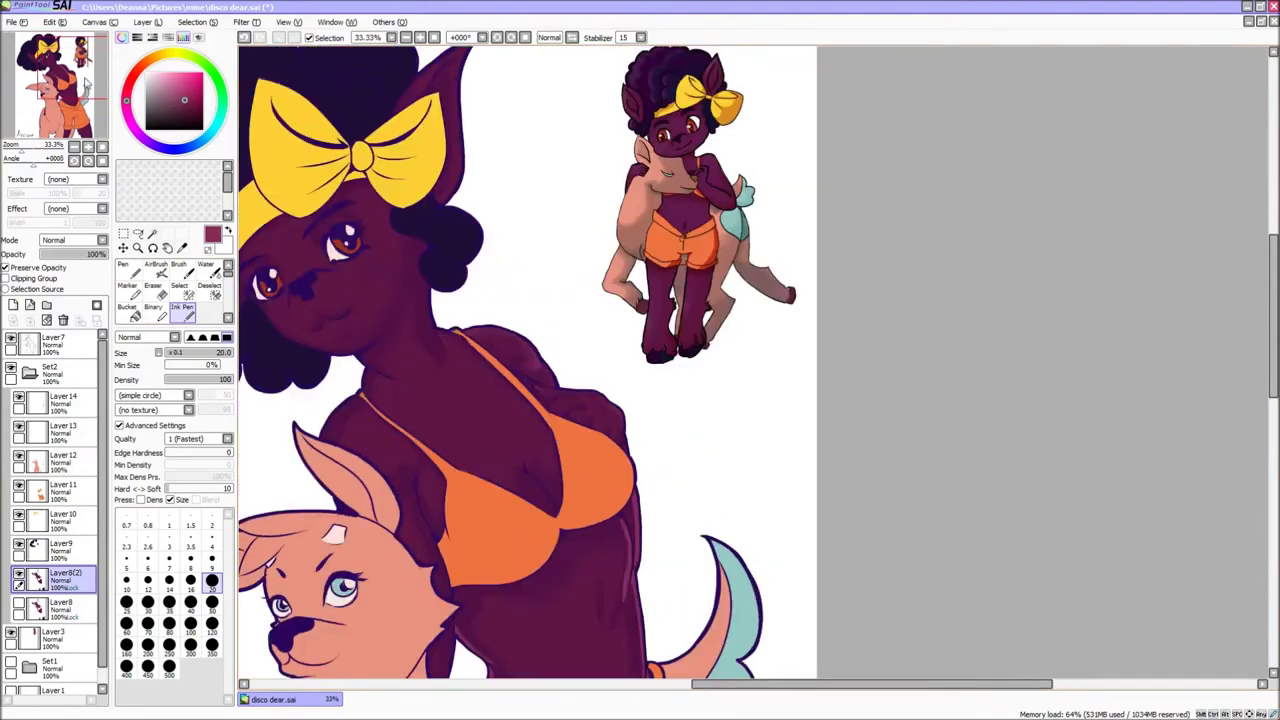
scroll(440, 335, "down", 3)
scroll(500, 360, "up", 4)
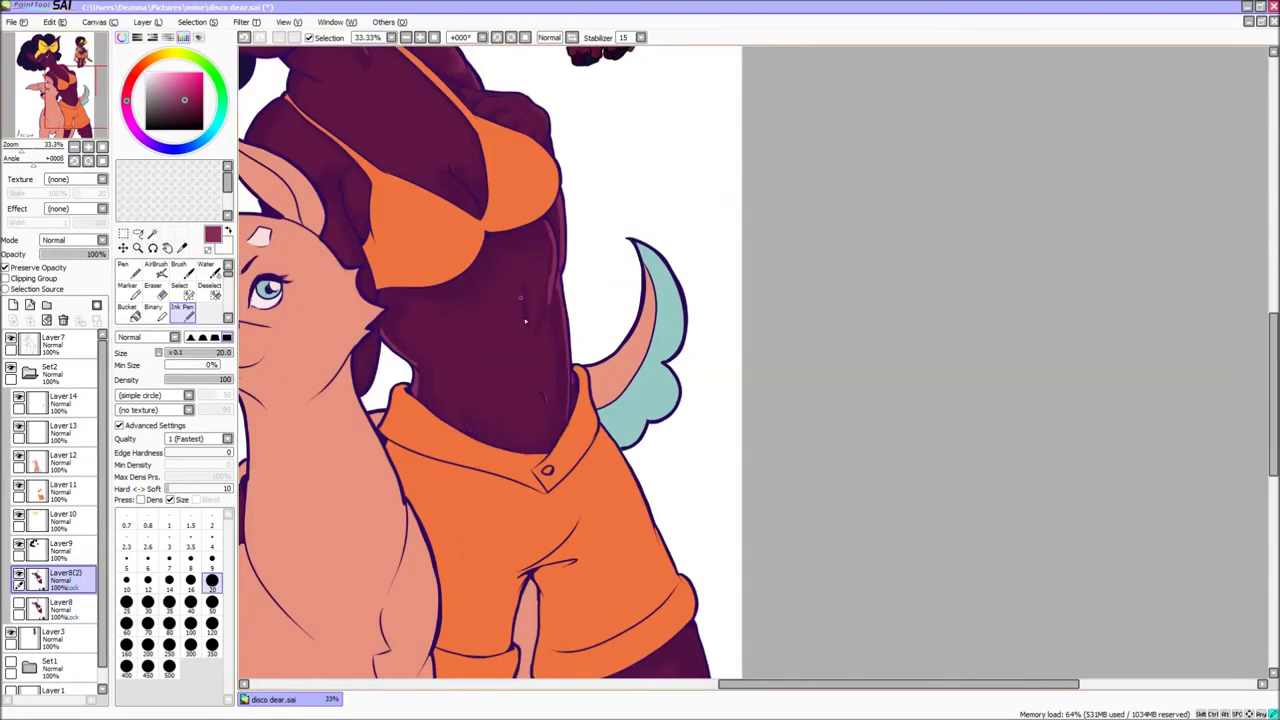
Step: Set the ink pen to size 100 and paint a lighter highlight on the girl's outer thigh below the shorts cuff
scroll(503, 362, "down", 1)
key("bracketright")
key("bracketright")
key("bracketright")
key("bracketright")
key("bracketright")
scroll(401, 303, "down", 3)
key("bracketright")
key("bracketright")
key("bracketright")
key("bracketright")
key("bracketright")
key("bracketright")
key("bracketright")
key("bracketleft")
key("bracketleft")
key("bracketleft")
scroll(810, 555, "up", 4)
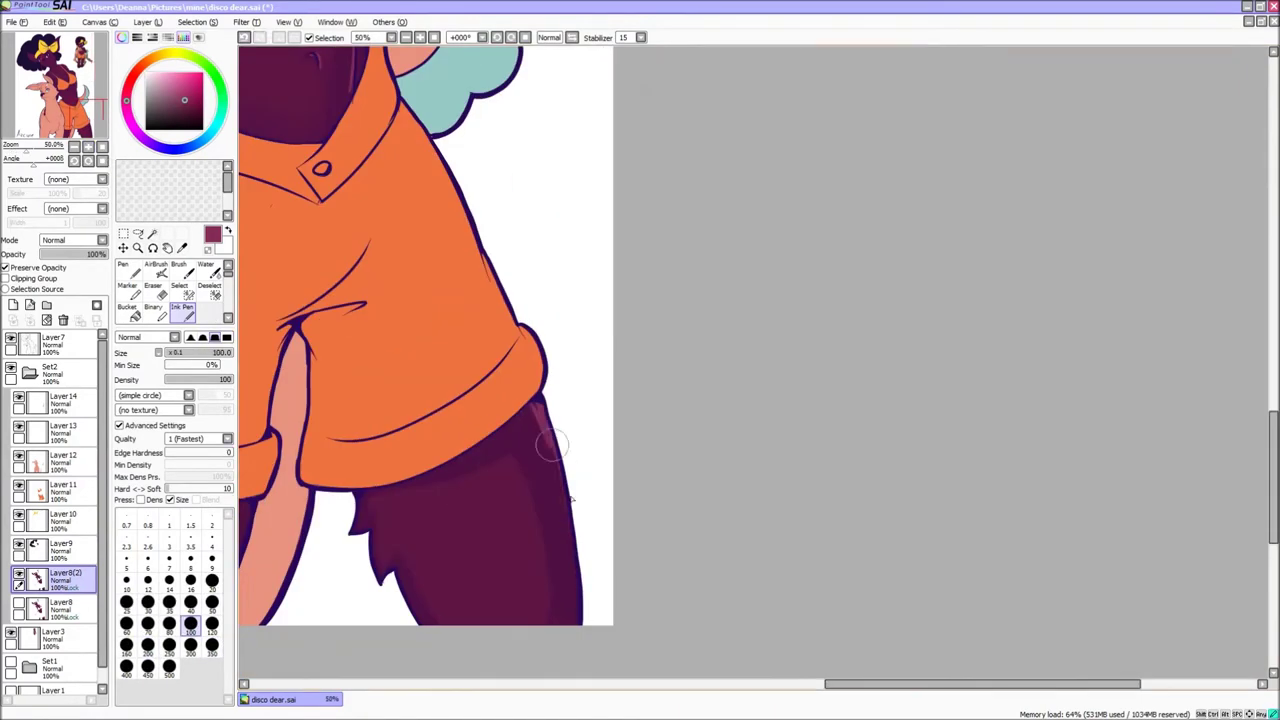
scroll(400, 580, "down", 3)
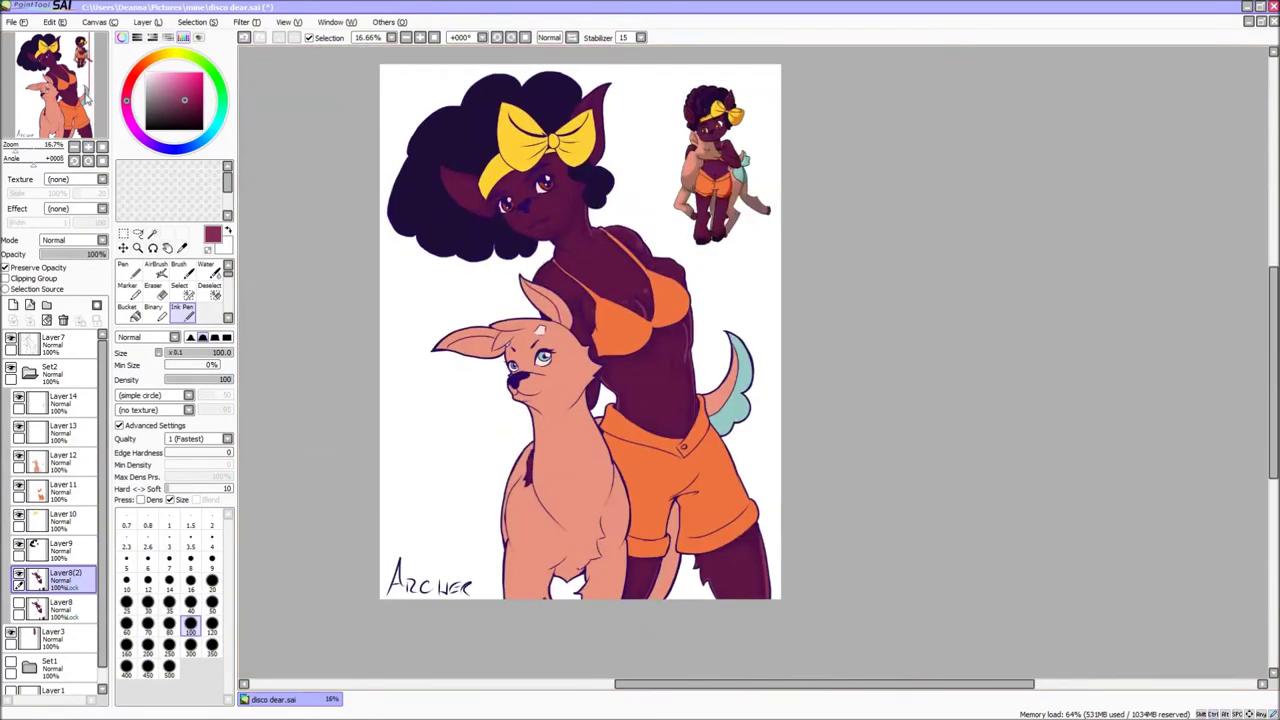
Step: Add lighter plum rim highlights and small shine dots to the girl's face, ears, chest and shoulder
scroll(560, 234, "up", 3)
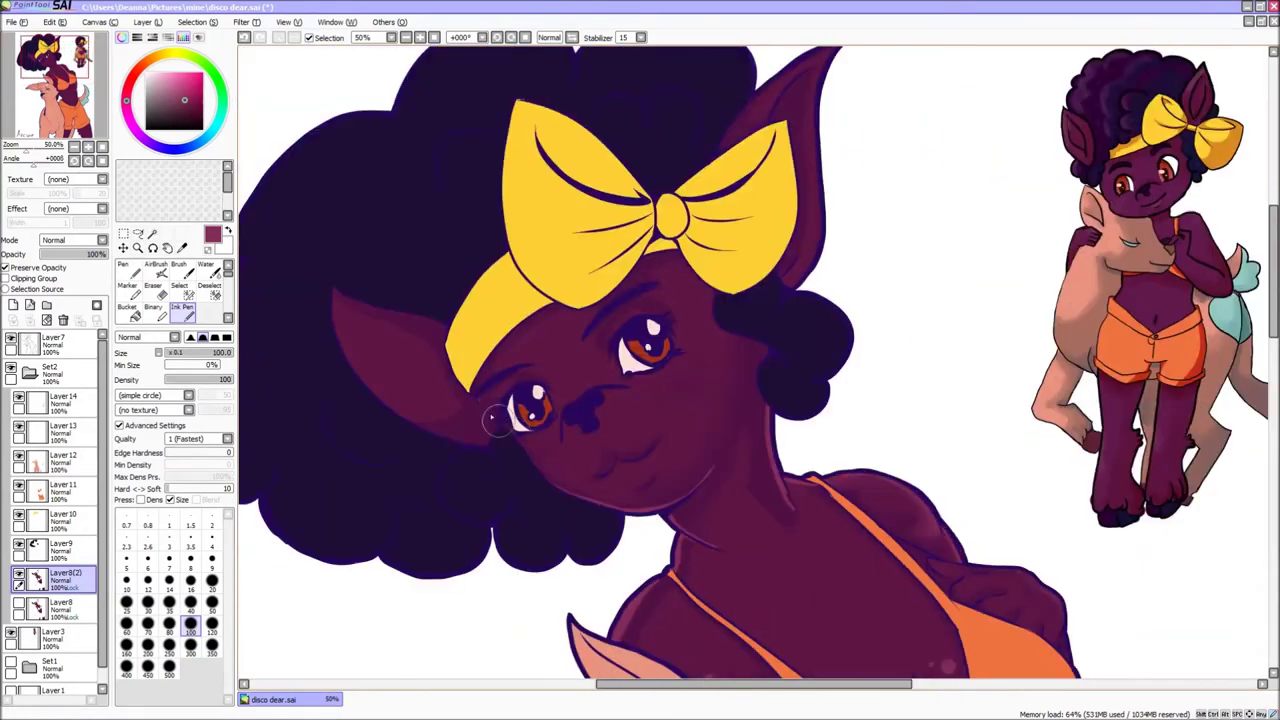
key("c")
scroll(703, 350, "down", 2)
key("n")
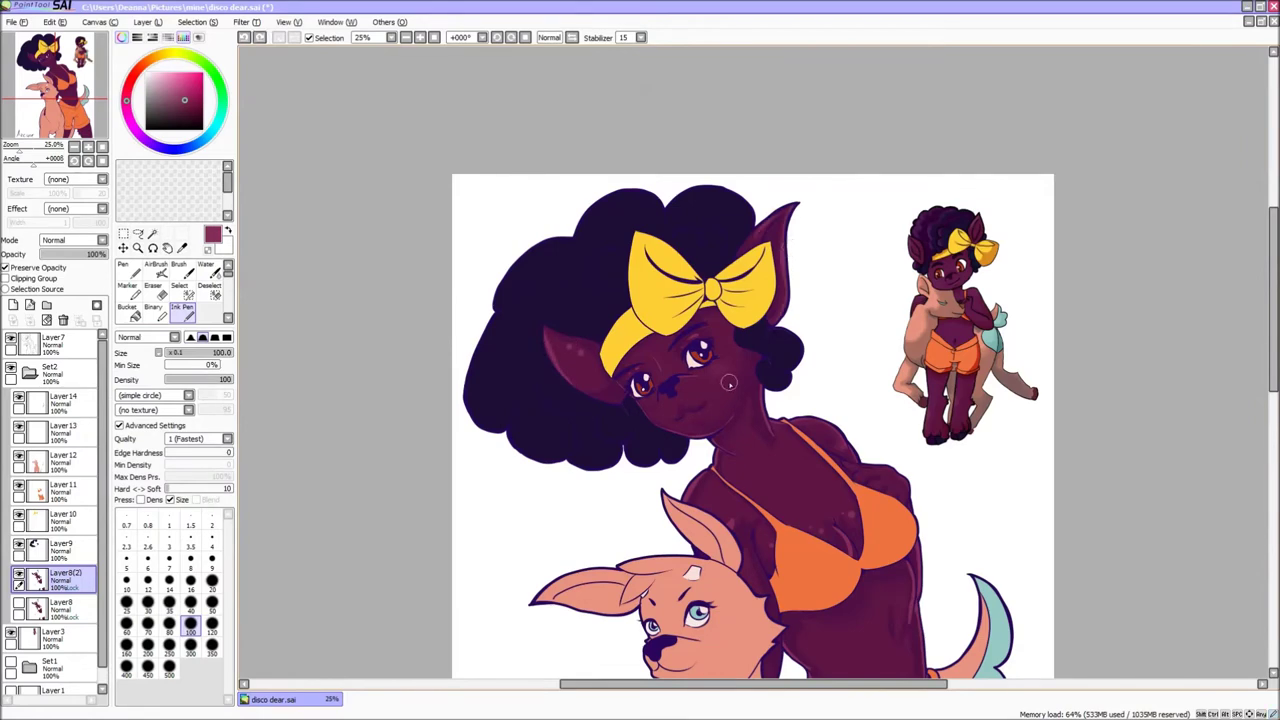
scroll(685, 348, "down", 2)
scroll(685, 348, "up", 1)
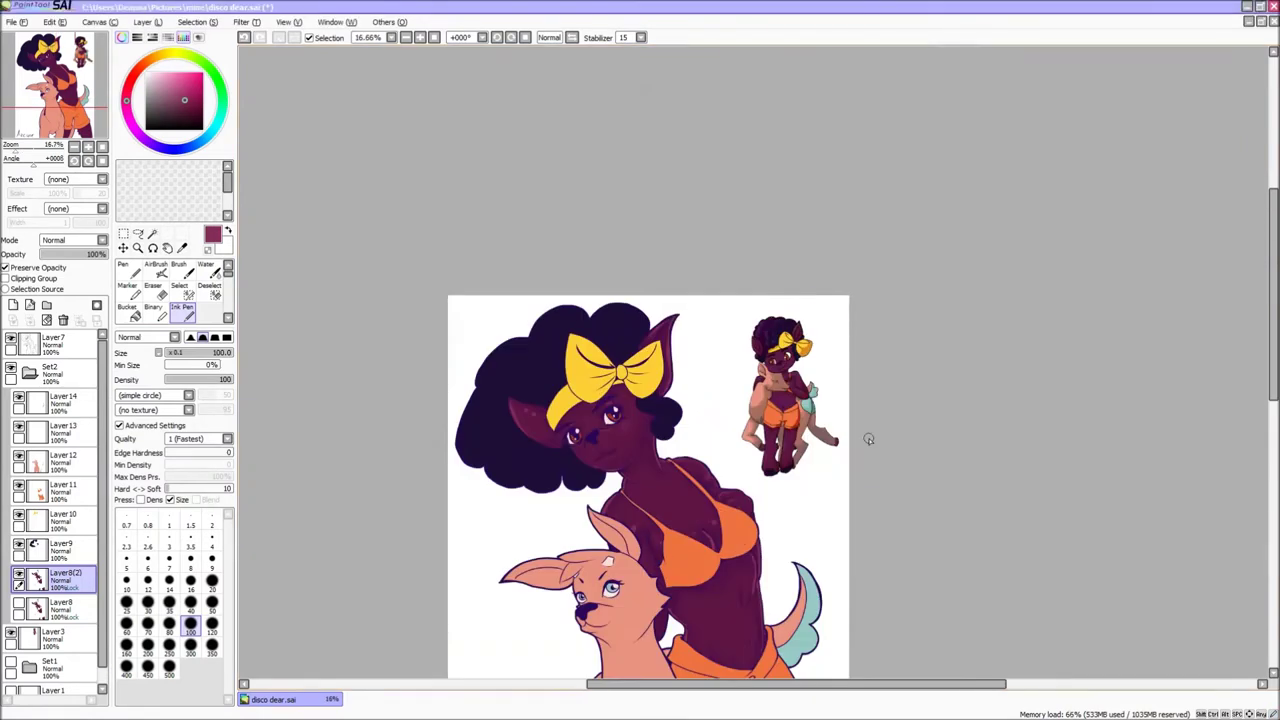
scroll(590, 578, "up", 2)
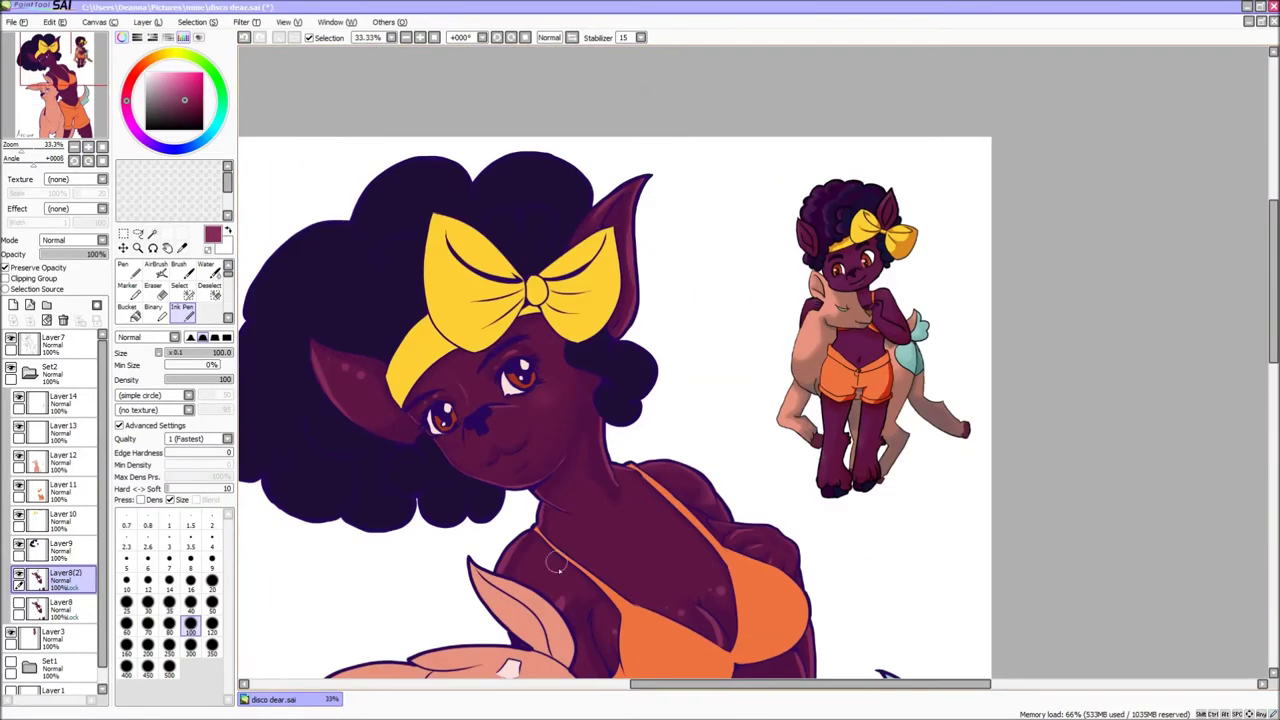
scroll(701, 508, "down", 5)
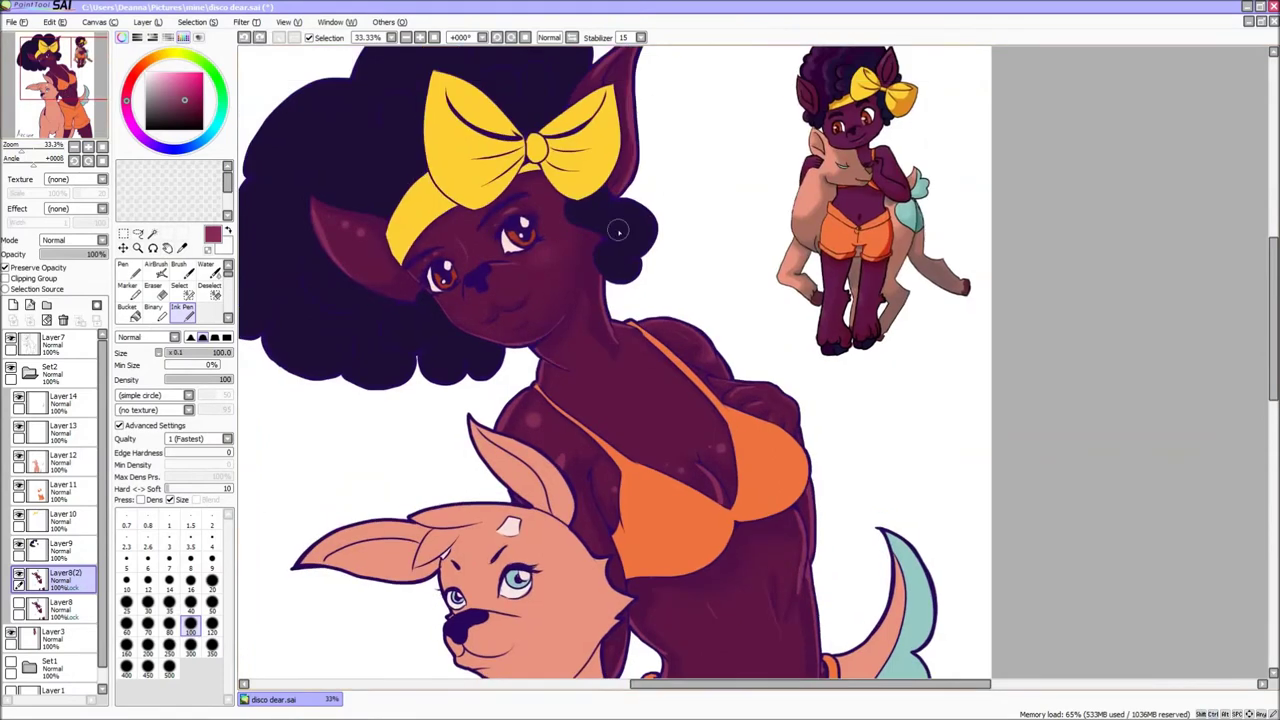
Step: Duplicate Layer8(2), hide the original, and add a soft blended highlight to the chest, using the Water brush at size 300
key("bracketright")
key("bracketright")
key("bracketright")
key("bracketright")
key("bracketright")
key("bracketright")
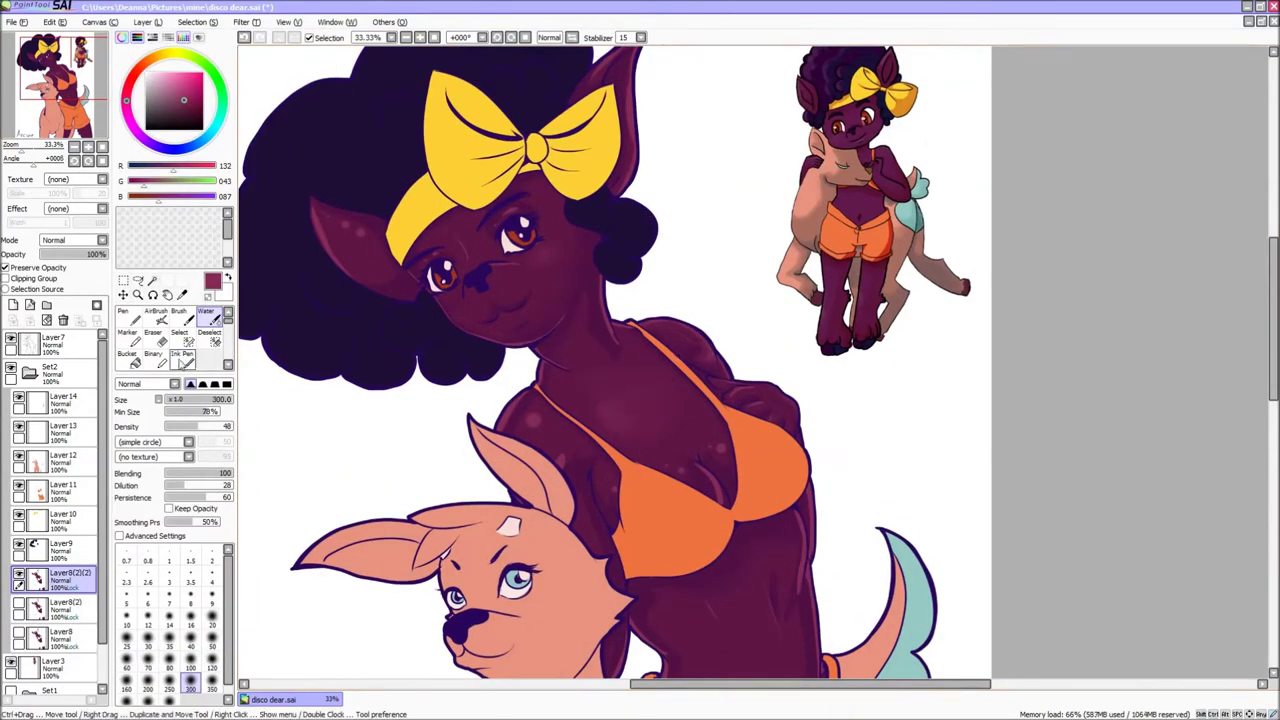
key("b")
left_click_drag(586, 366, 519, 286)
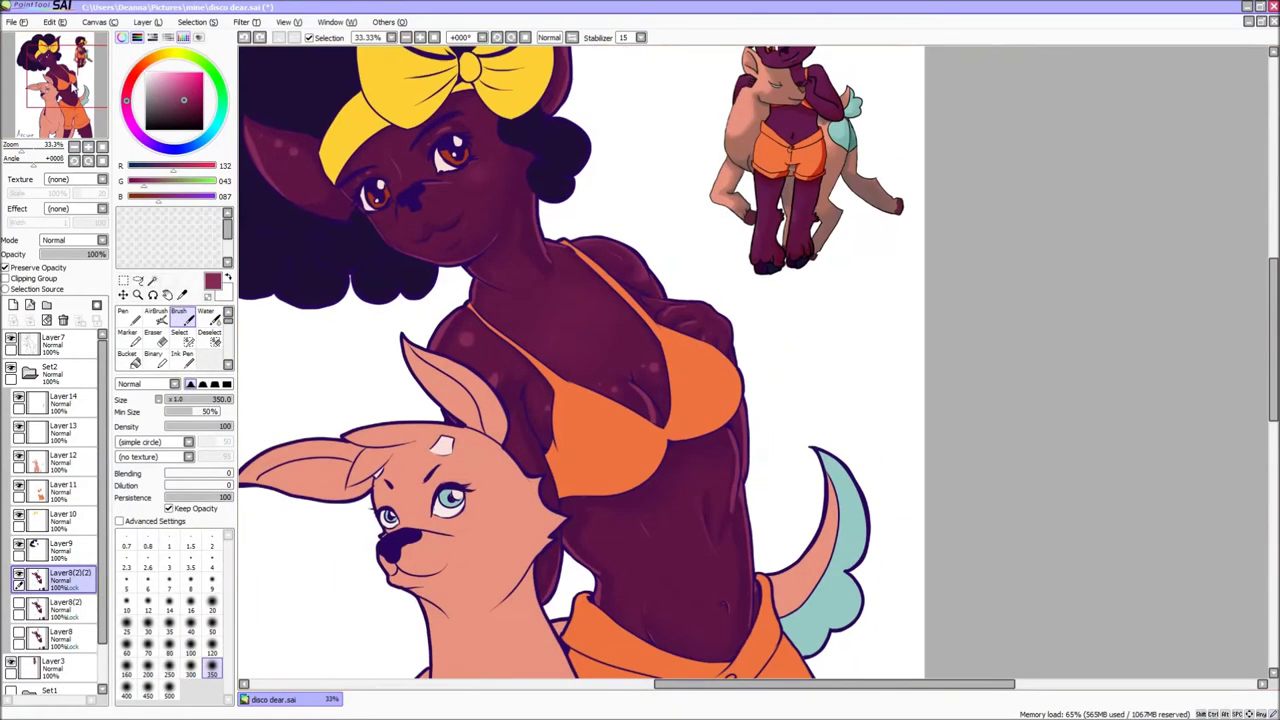
scroll(160, 441, "down", 2)
left_click(60, 400)
left_click_drag(314, 372, 288, 348)
key("ctrl+z")
key("ctrl+z")
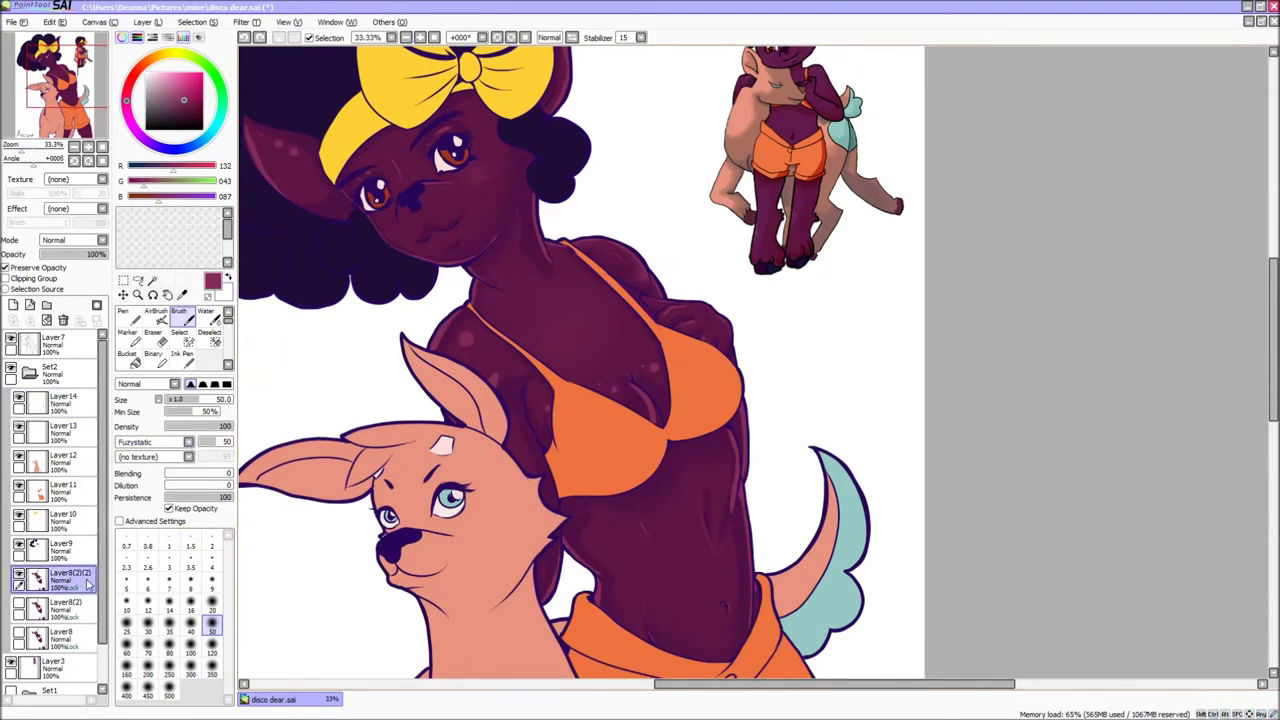
key("ctrl+y")
left_click_drag(261, 386, 270, 412)
key("ctrl+z")
key("ctrl+z")
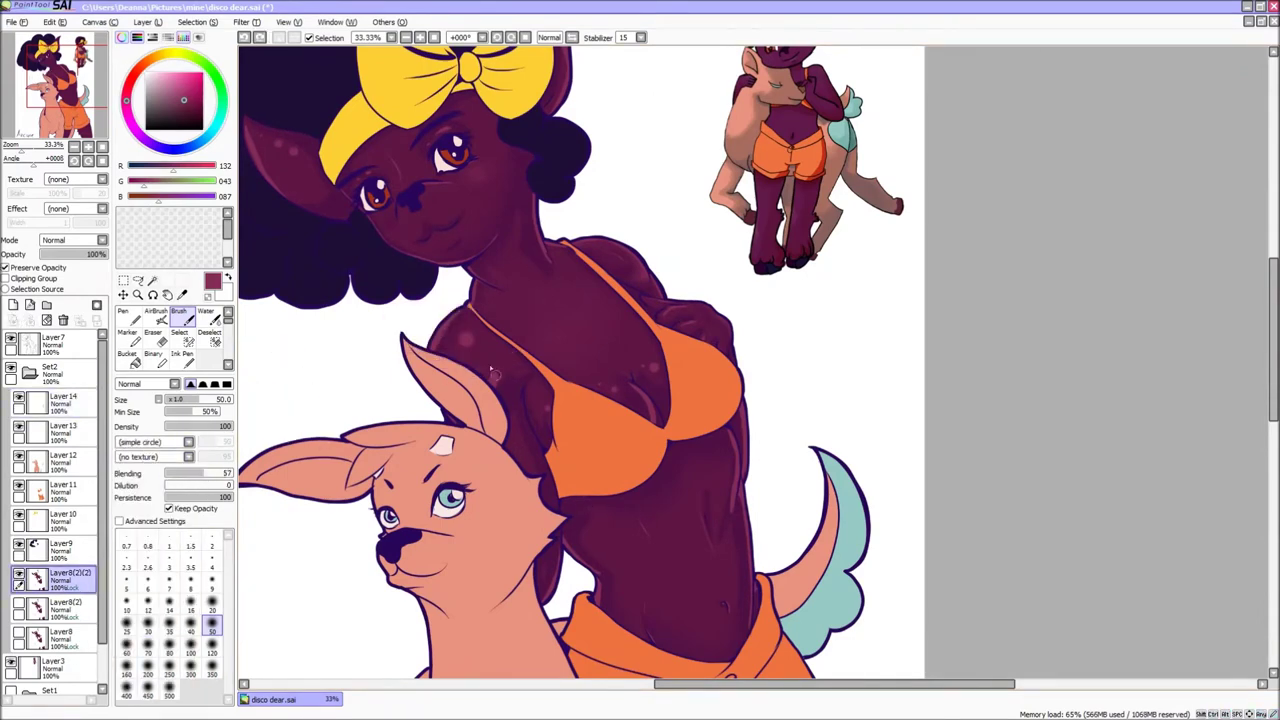
Step: Paint soft reddish plum highlights on the girl's belly and skin with the AirBrush at sizes 120 and 250
key("a")
key("bracketleft")
key("bracketleft")
key("bracketleft")
key("bracketleft")
key("bracketleft")
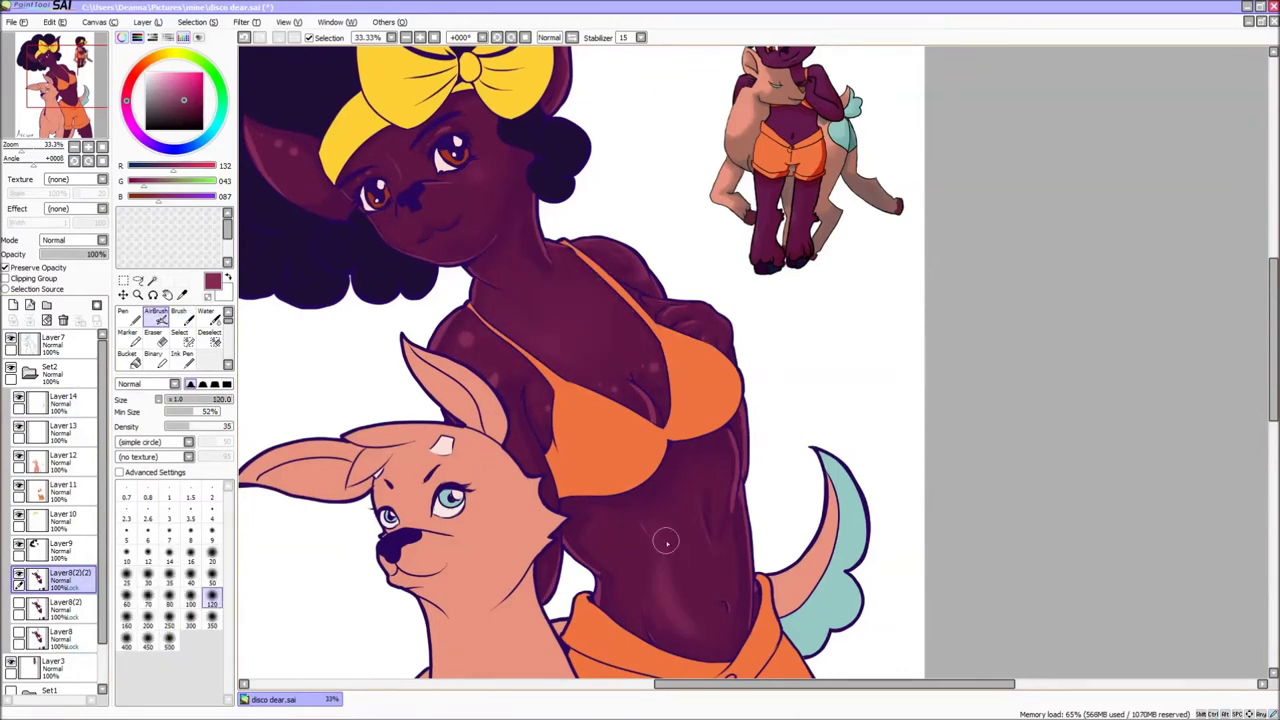
scroll(663, 537, "down", 3)
scroll(605, 260, "down", 1)
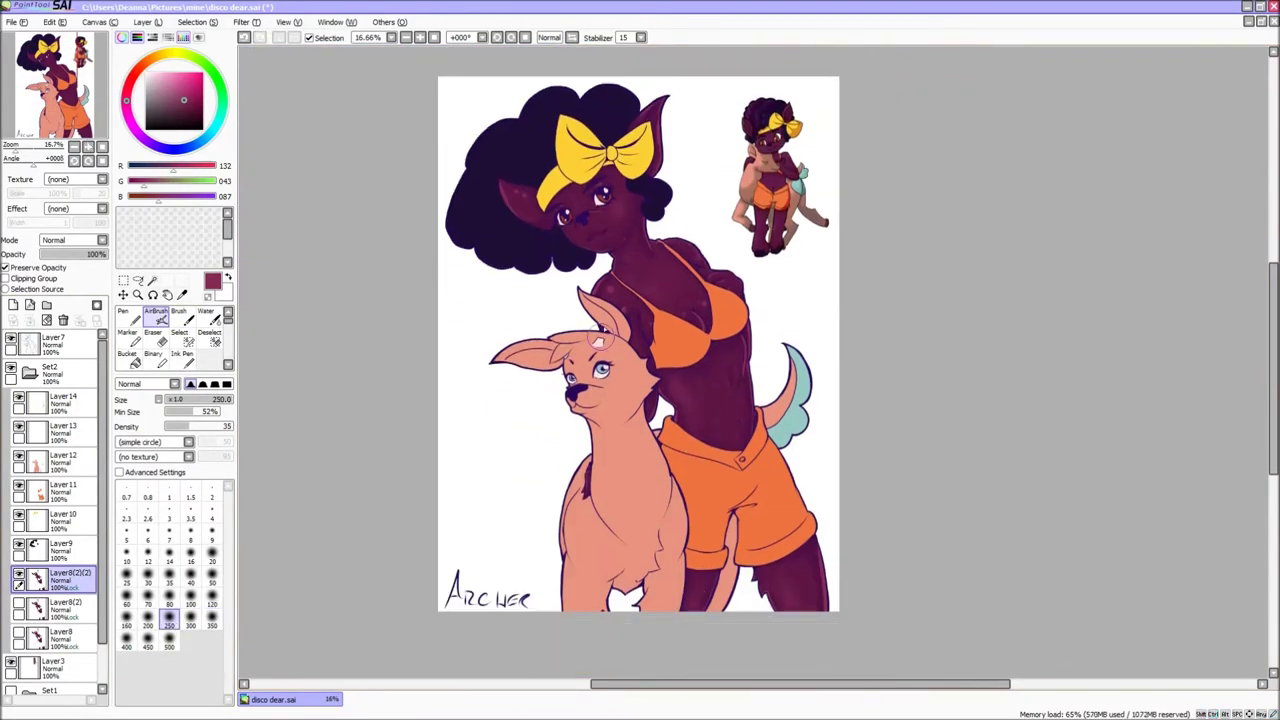
Step: Try drawing fur lines on the girl's chest on Layer7 in the dark purple line colour with the ink pen at size 9
key("i")
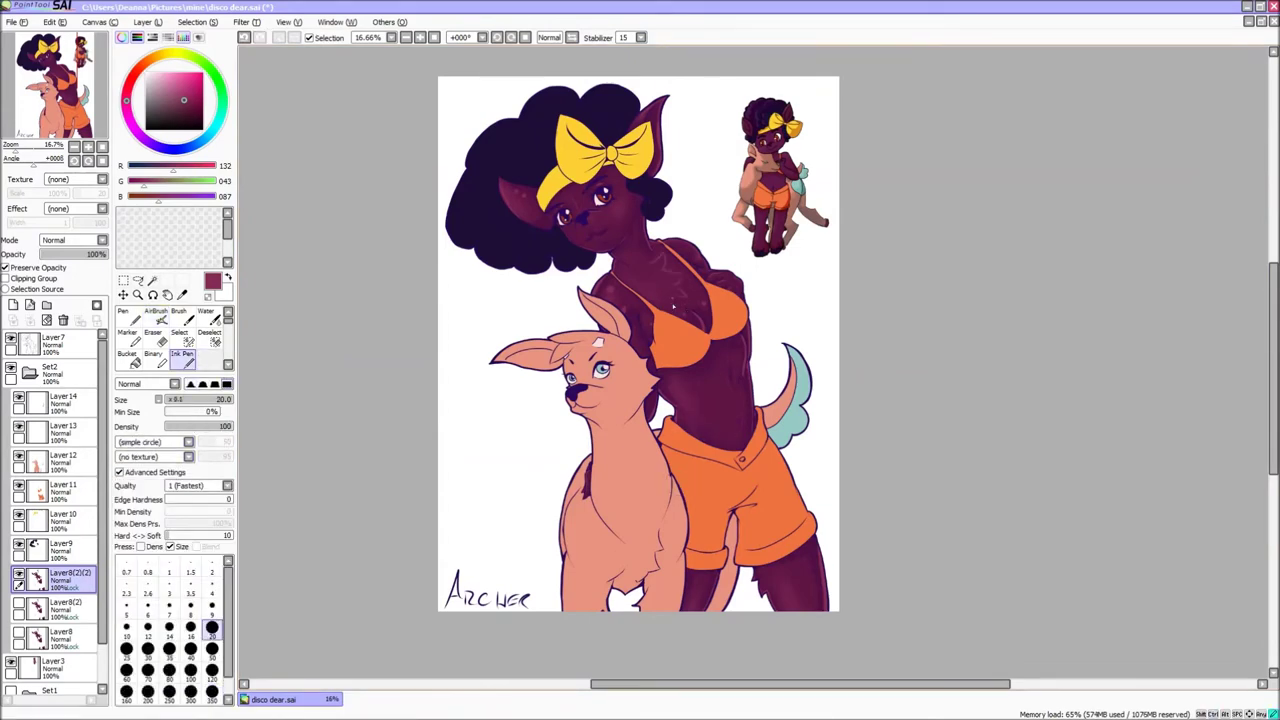
scroll(672, 185, "up", 3)
left_click(631, 437, "alt")
left_click(631, 437, "ctrl+shift")
key("bracketleft")
key("bracketleft")
key("bracketleft")
key("bracketleft")
key("bracketleft")
left_click_drag(598, 401, 616, 410)
key("ctrl+z")
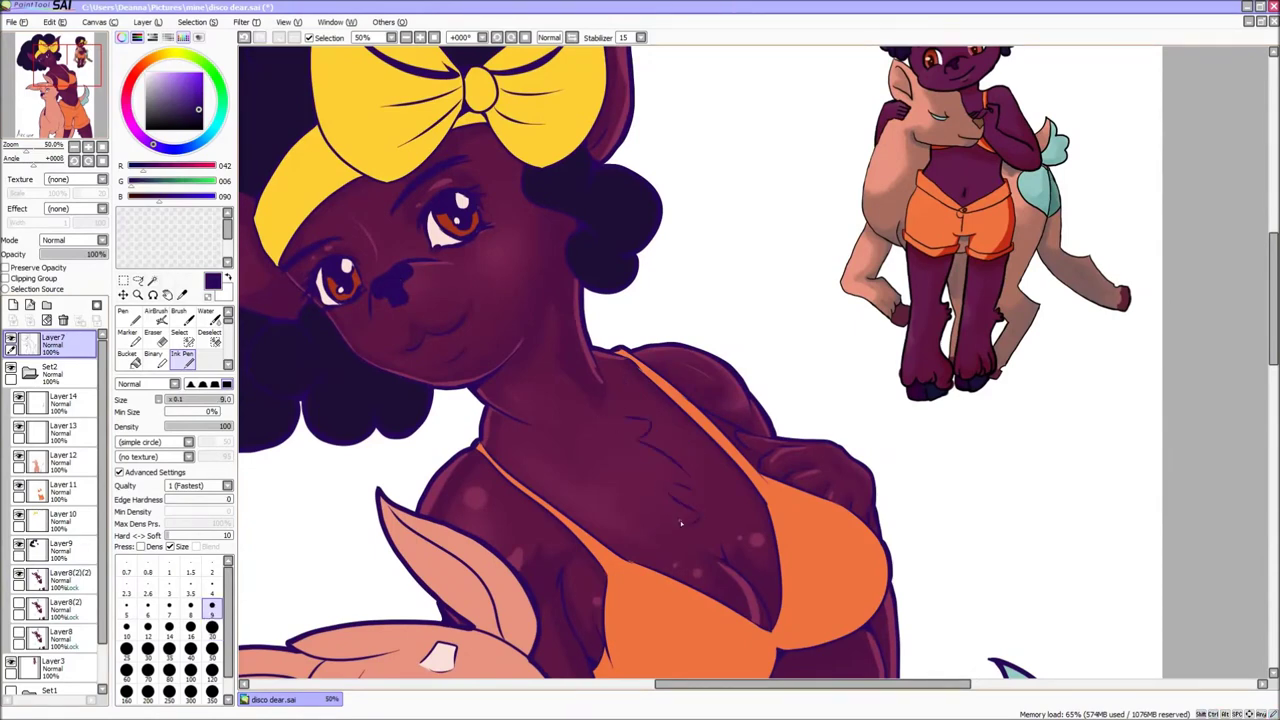
Step: Dot lighter pink freckles on the girl's muzzle on Layer8(2)(2) with the ink pen at size 9, and switch to the Water brush at size 20
scroll(681, 523, "down", 3)
left_click(55, 578)
scroll(446, 410, "up", 3)
left_click(446, 410, "alt")
key("bracketright")
key("bracketright")
key("bracketright")
key("bracketright")
key("bracketright")
key("bracketleft")
key("bracketleft")
key("bracketleft")
key("bracketleft")
key("bracketleft")
left_click(524, 384, "alt")
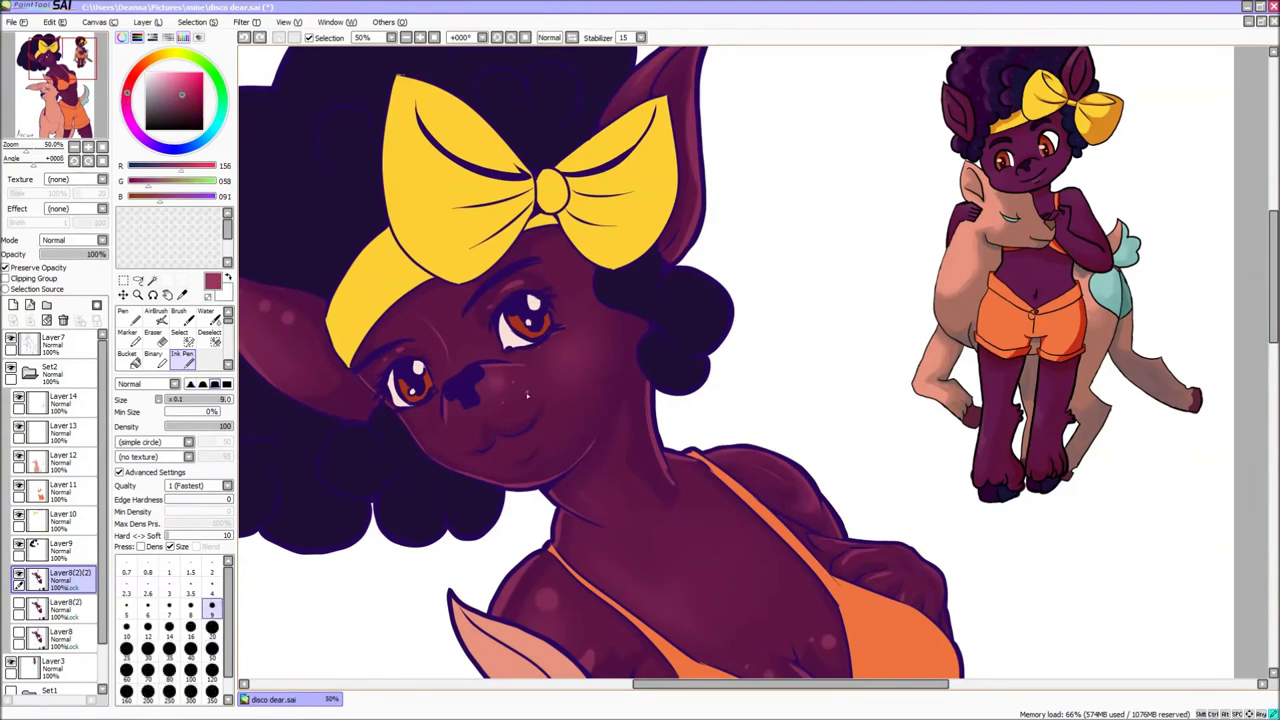
key("c")
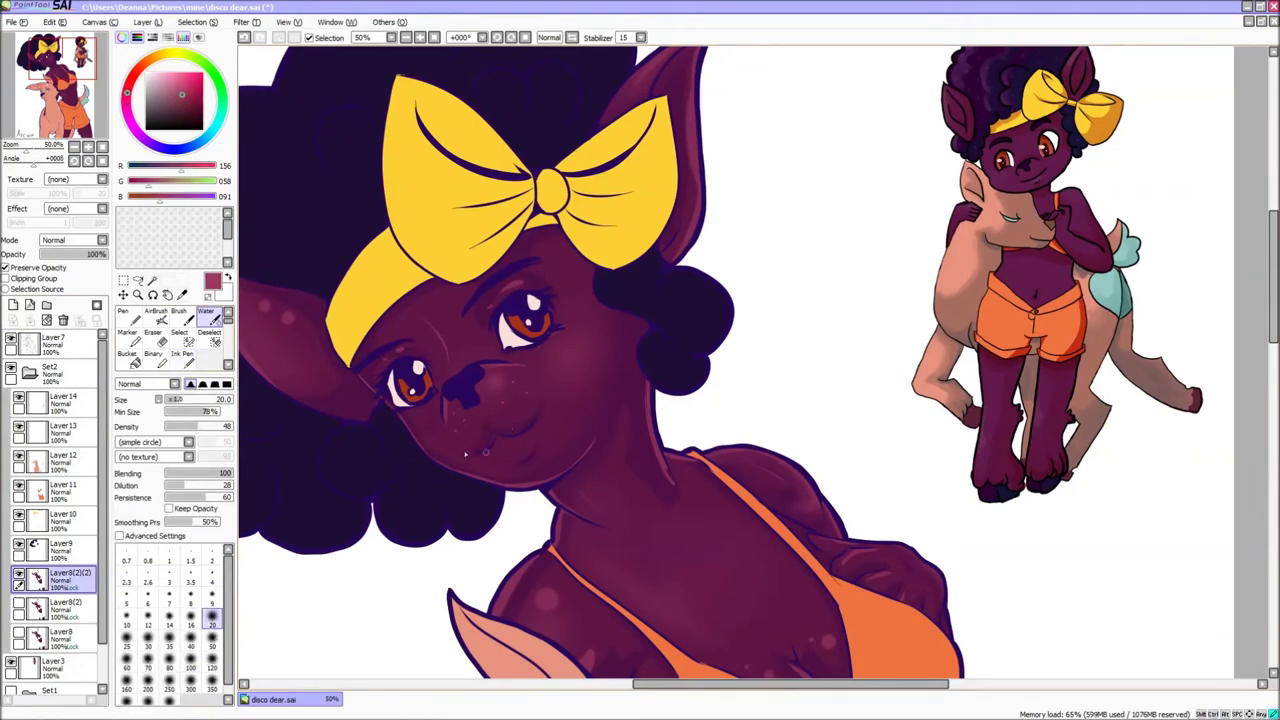
Step: Choose pink RGB 183, 81, 115 and brighten the shine spots on the shoulder, chest and belly with the ink pen at sizes 9 and 30
left_click(184, 362)
left_click_drag(656, 445, 528, 390)
left_click(527, 350, "alt")
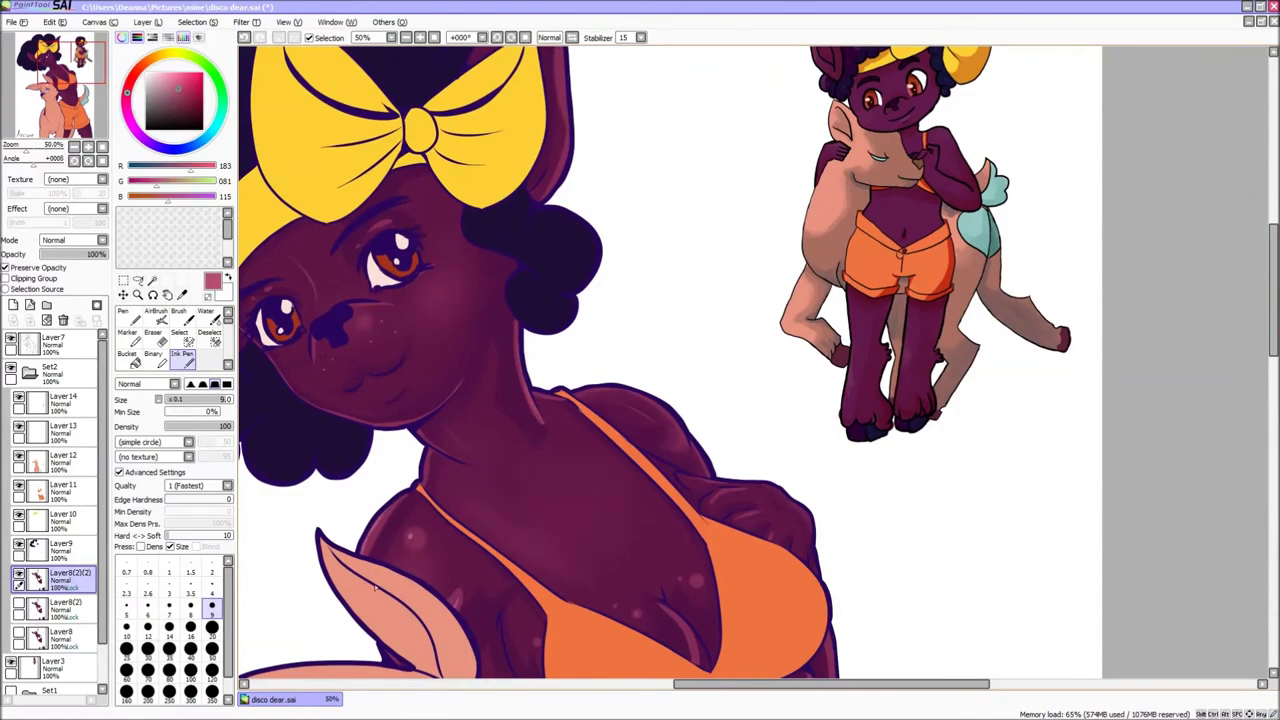
scroll(691, 480, "down", 3)
left_click(147, 648)
scroll(659, 491, "up", 3)
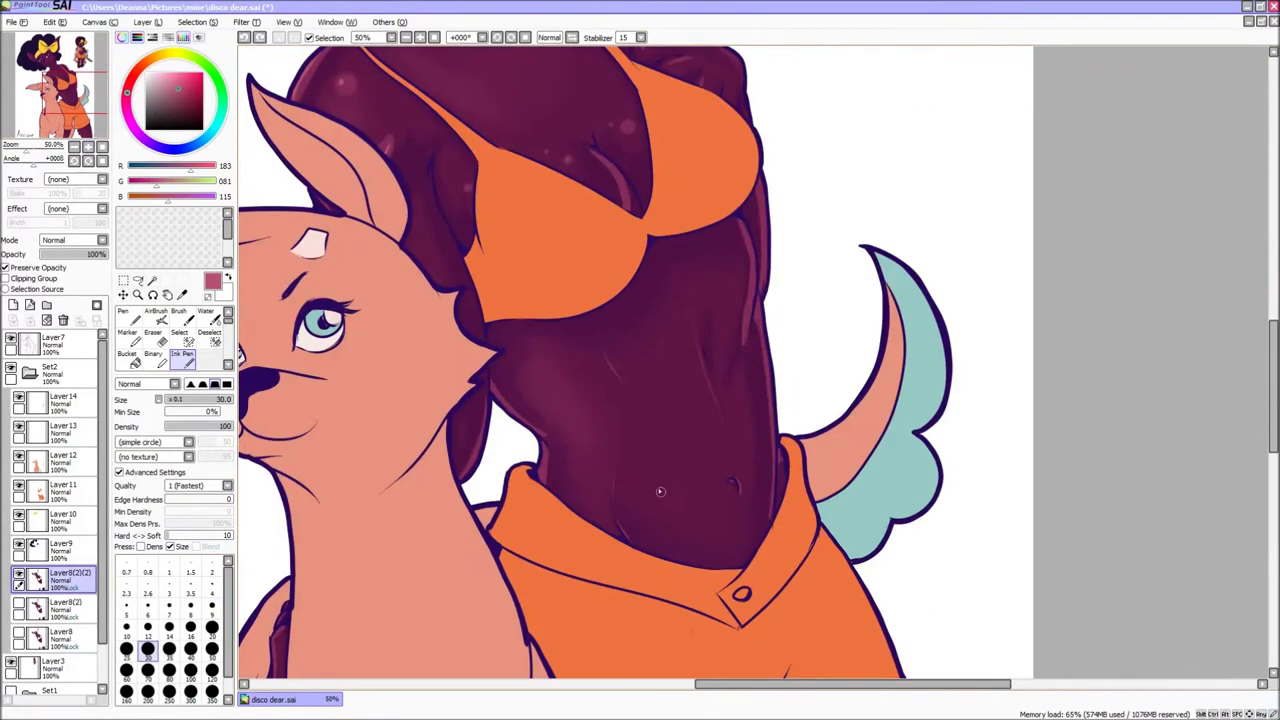
Step: Set the ink pen to size 40 and add bright pink highlights to the girl's ears, jaw and neck edges
scroll(636, 513, "down", 3)
left_click(190, 648)
scroll(747, 185, "up", 3)
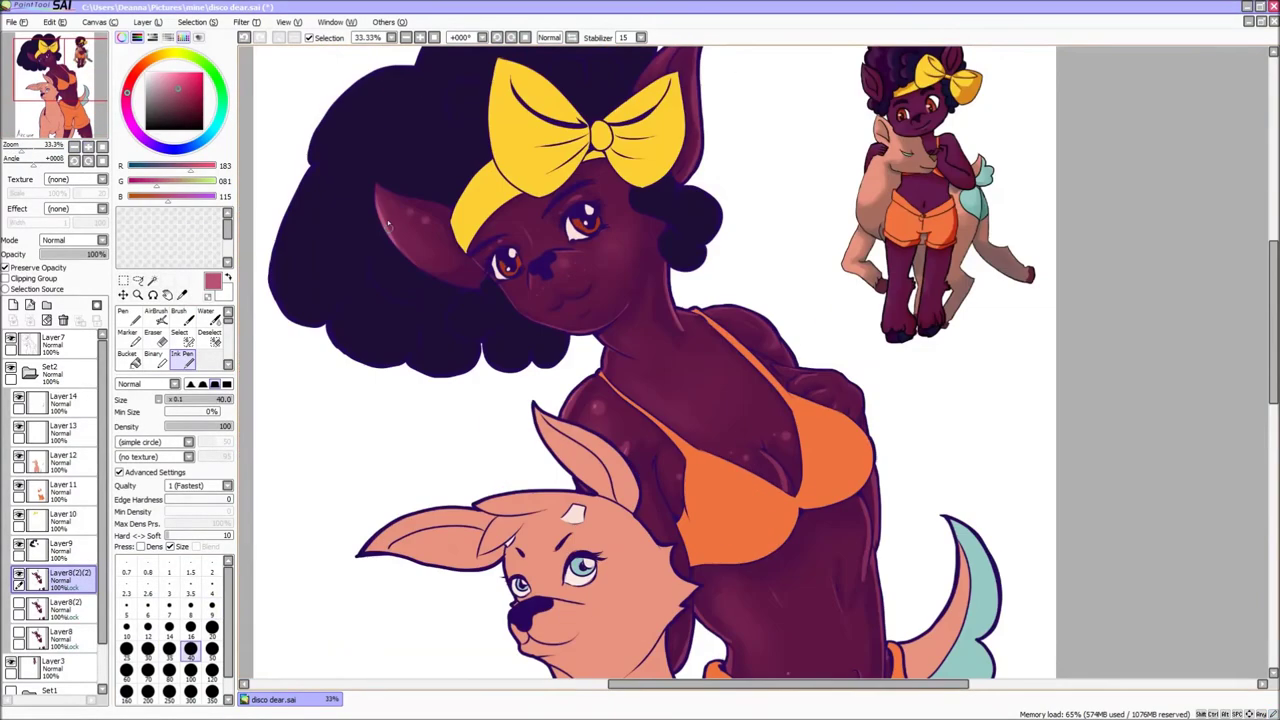
scroll(747, 185, "down", 1)
scroll(630, 505, "down", 3)
scroll(630, 505, "up", 3)
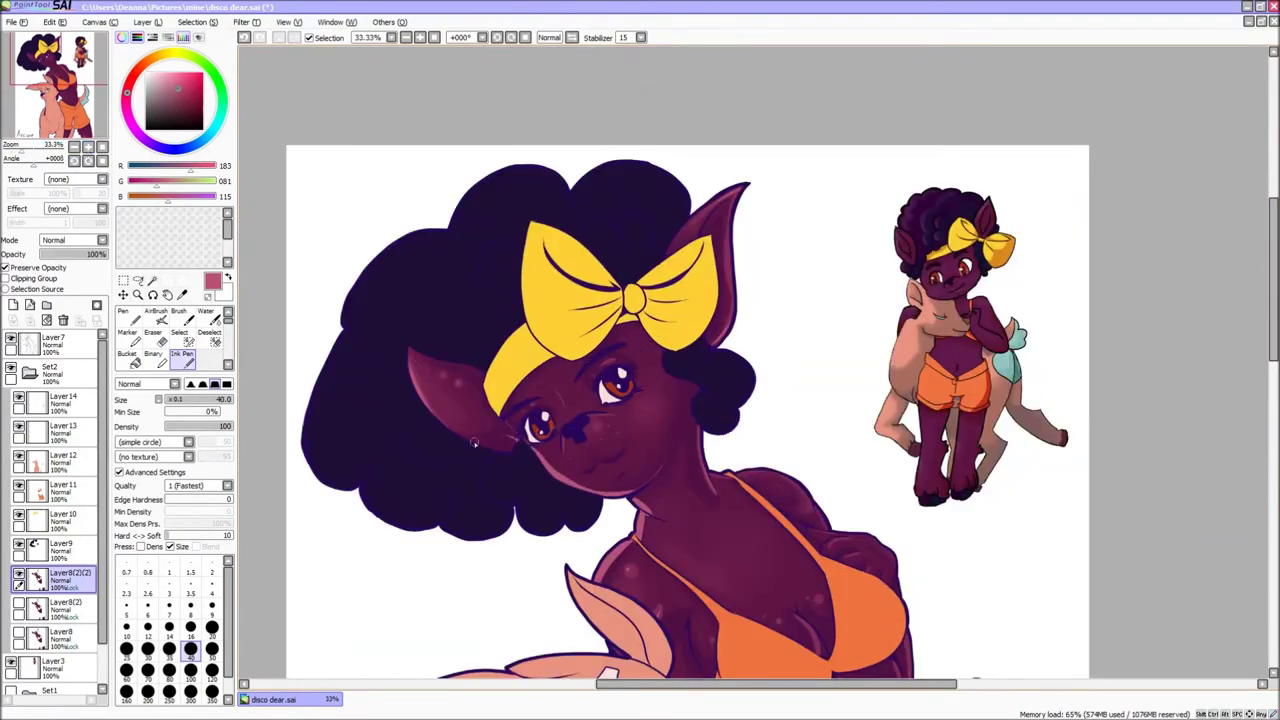
Step: Add bright pink highlights to the girl's thighs and far shoulder with the ink pen at size 40
scroll(500, 520, "down", 3)
scroll(426, 598, "up", 3)
scroll(426, 598, "down", 4)
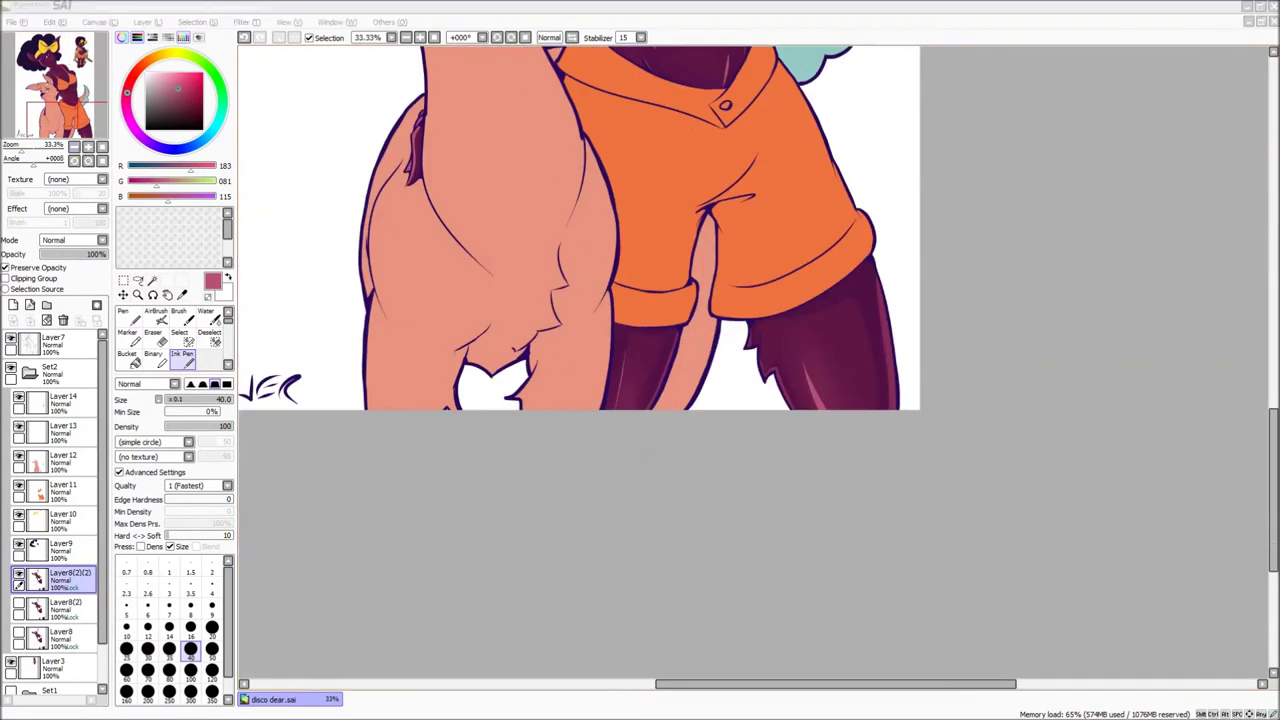
scroll(775, 183, "up", 3)
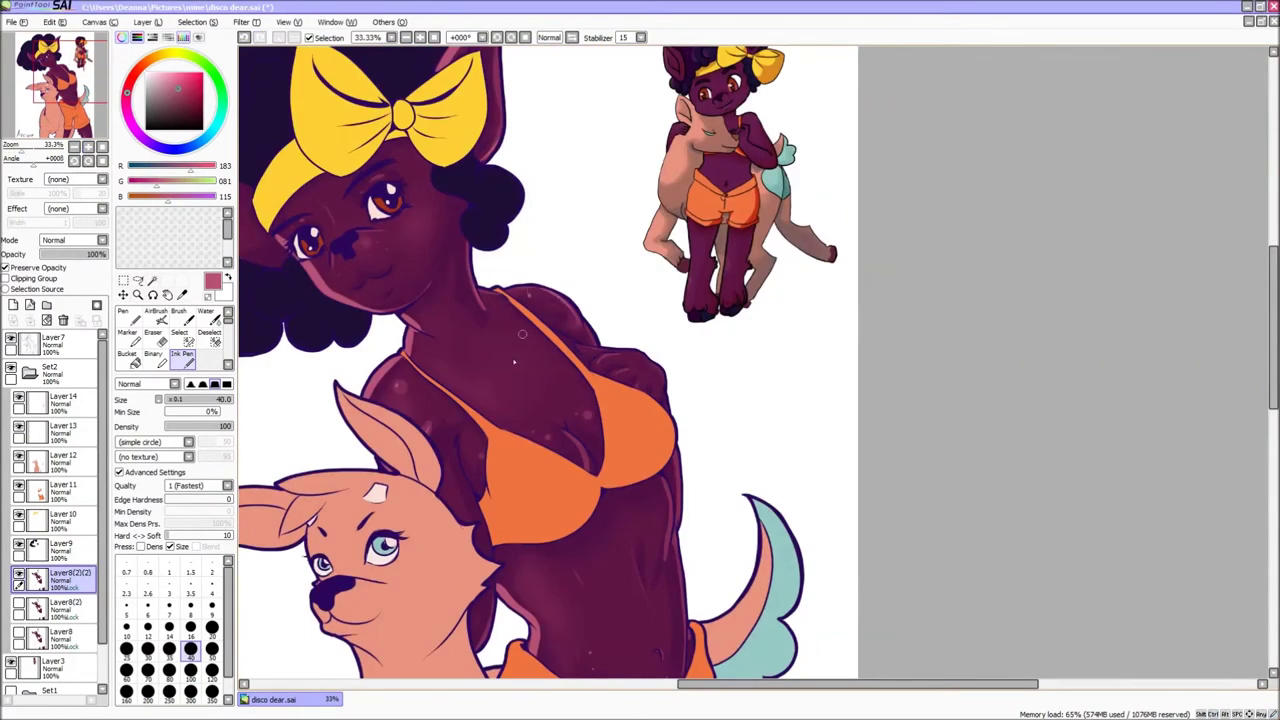
scroll(464, 470, "down", 4)
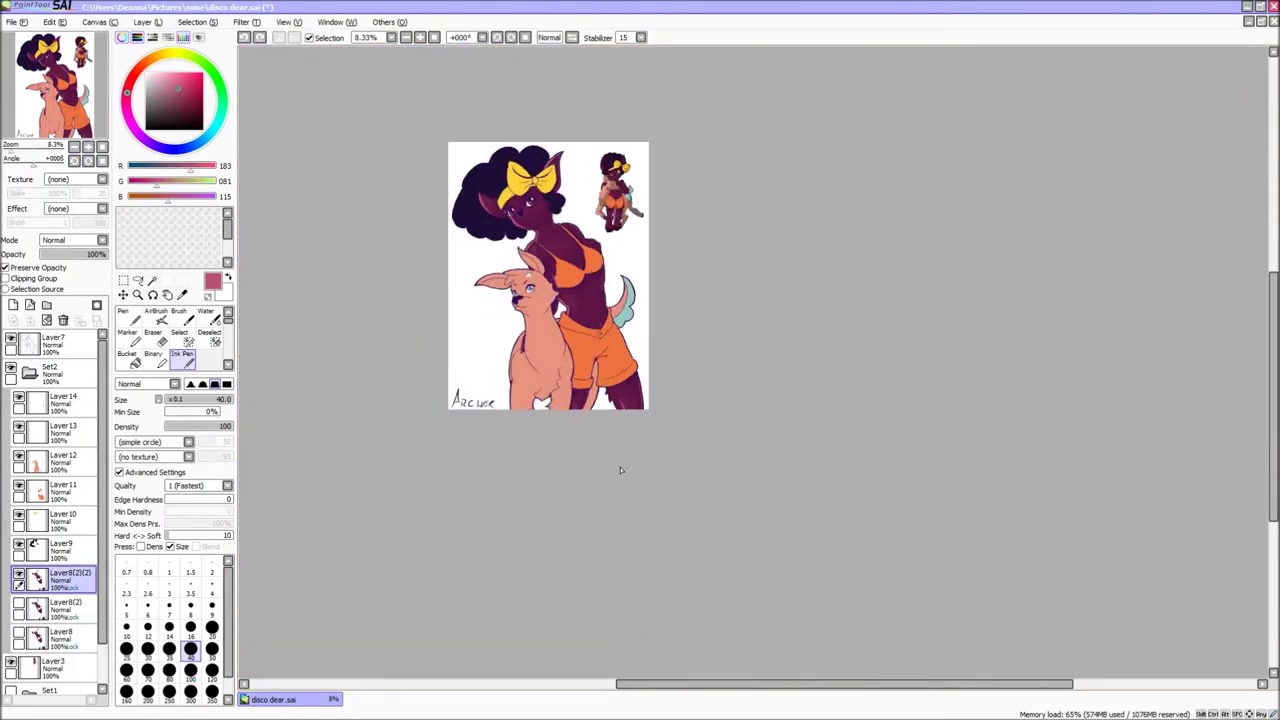
Step: Switch to the AirBrush and raise its size to 200
scroll(615, 177, "up", 1)
left_click(156, 318)
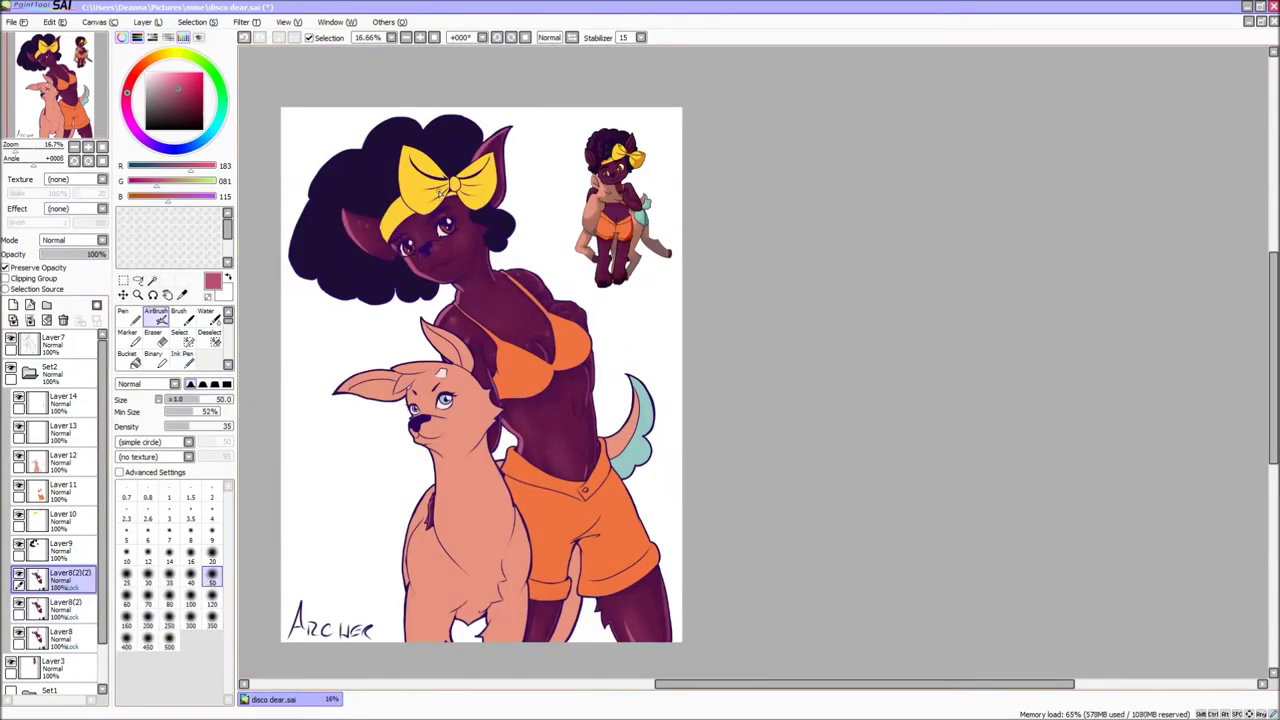
scroll(440, 193, "up", 1)
key("bracketright")
key("bracketright")
scroll(460, 430, "down", 3)
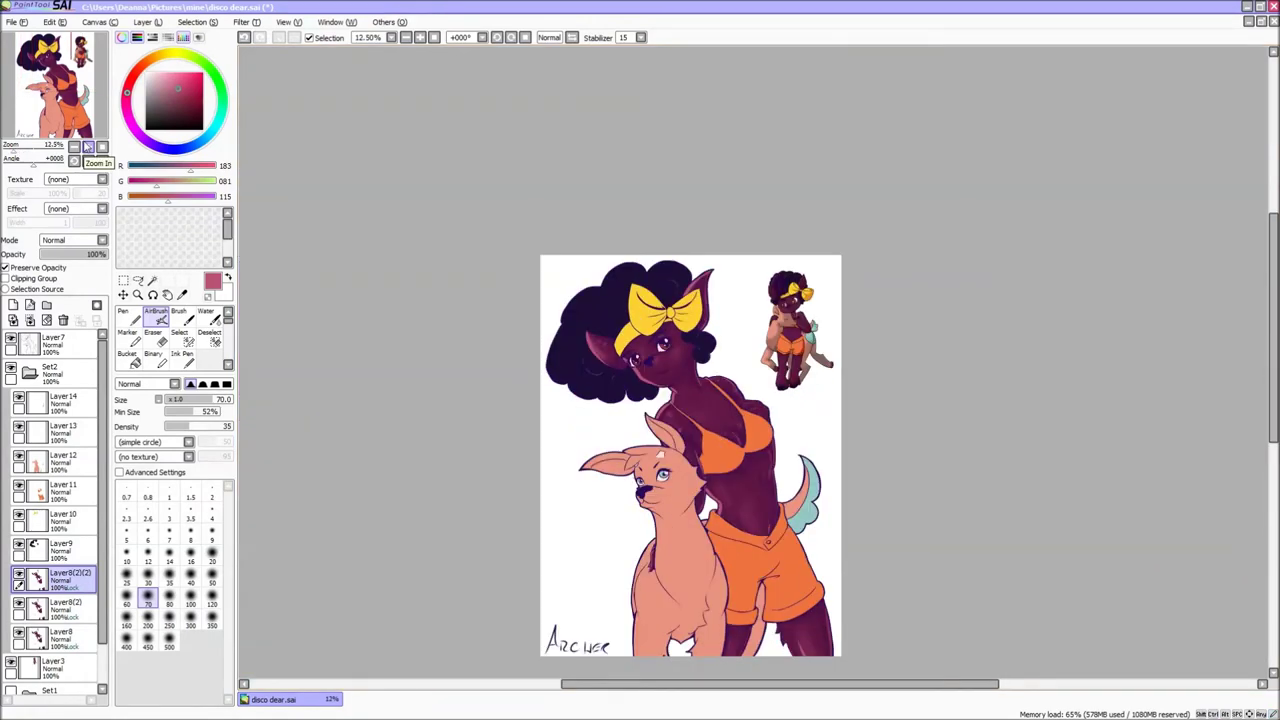
key("bracketright")
key("bracketright")
key("bracketright")
key("bracketright")
key("bracketright")
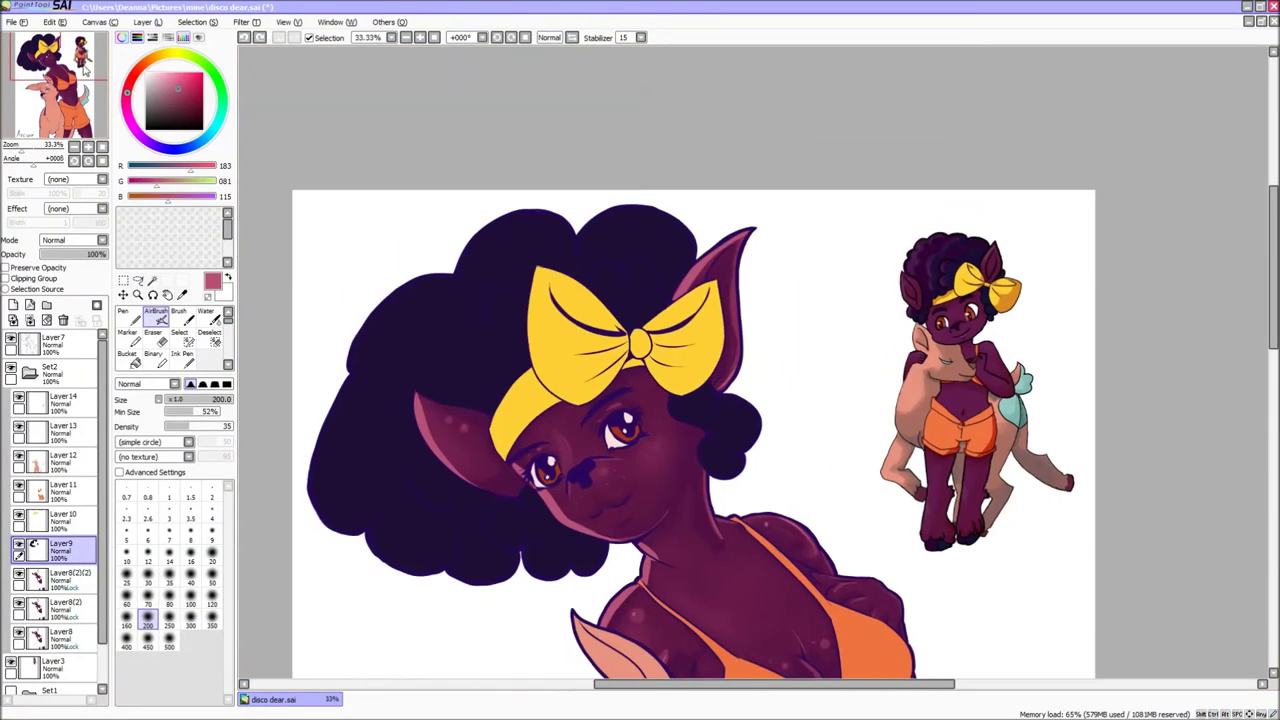
Step: On Layer9, paint dark purple RGB 68, 20, 73 curls and edge highlights across the girl's hair with the ink pen at size 80
key("bracketleft")
key("bracketleft")
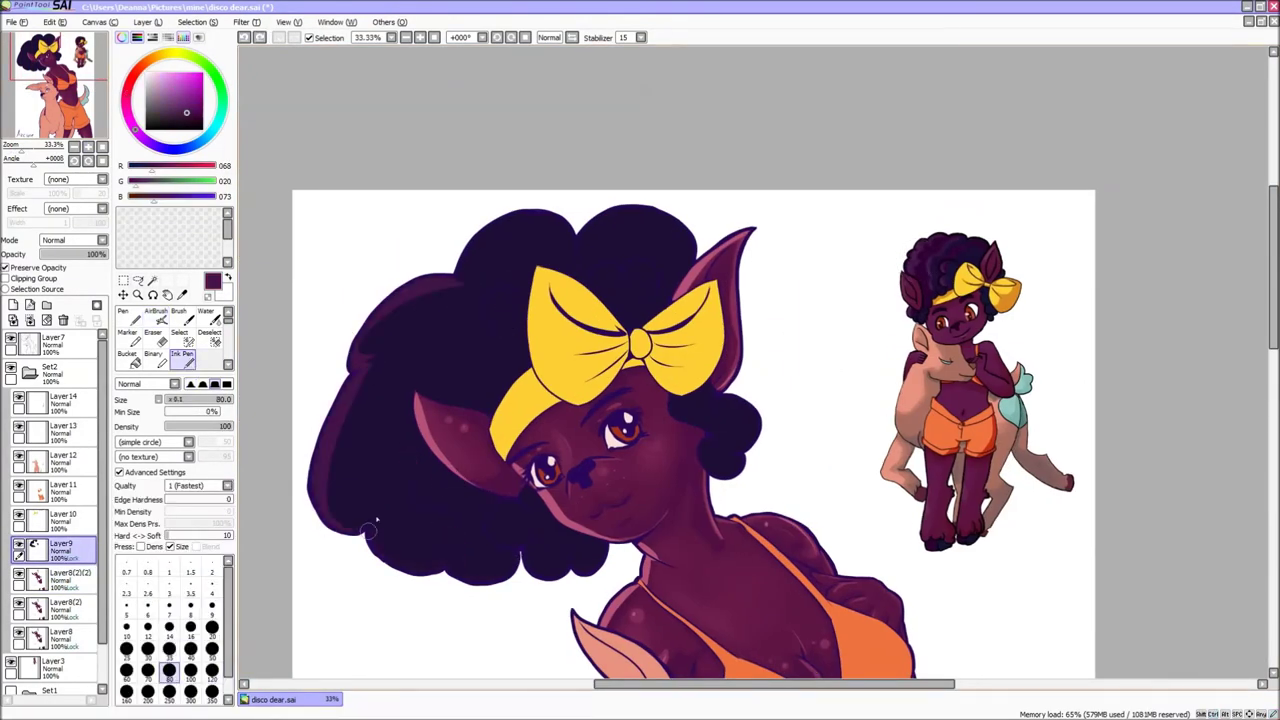
left_click_drag(626, 275, 665, 240)
left_click_drag(500, 505, 519, 543)
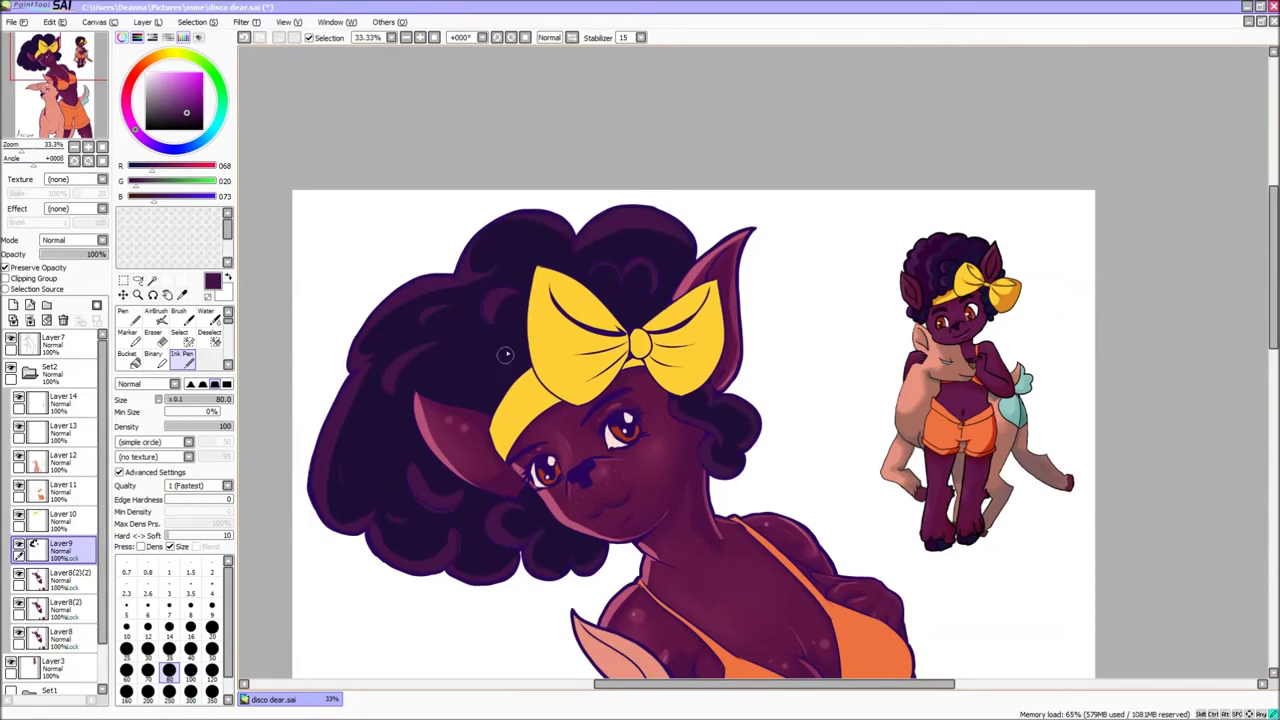
Step: Set the ink pen to the Fuzzystatic shape at 50 and quality 3, and add more purple curls around the hair beside the ear
key("a")
key("ctrl+minus")
key("ctrl+minus")
key("ctrl+minus")
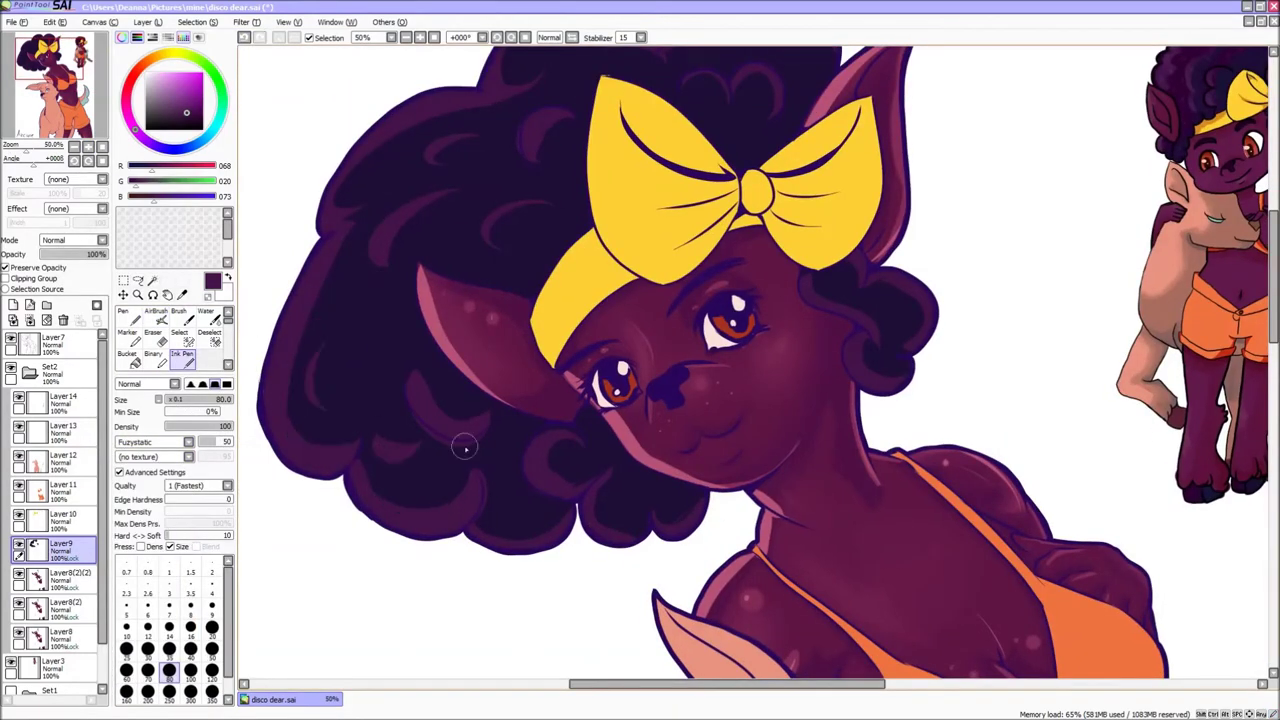
left_click_drag(429, 423, 400, 571)
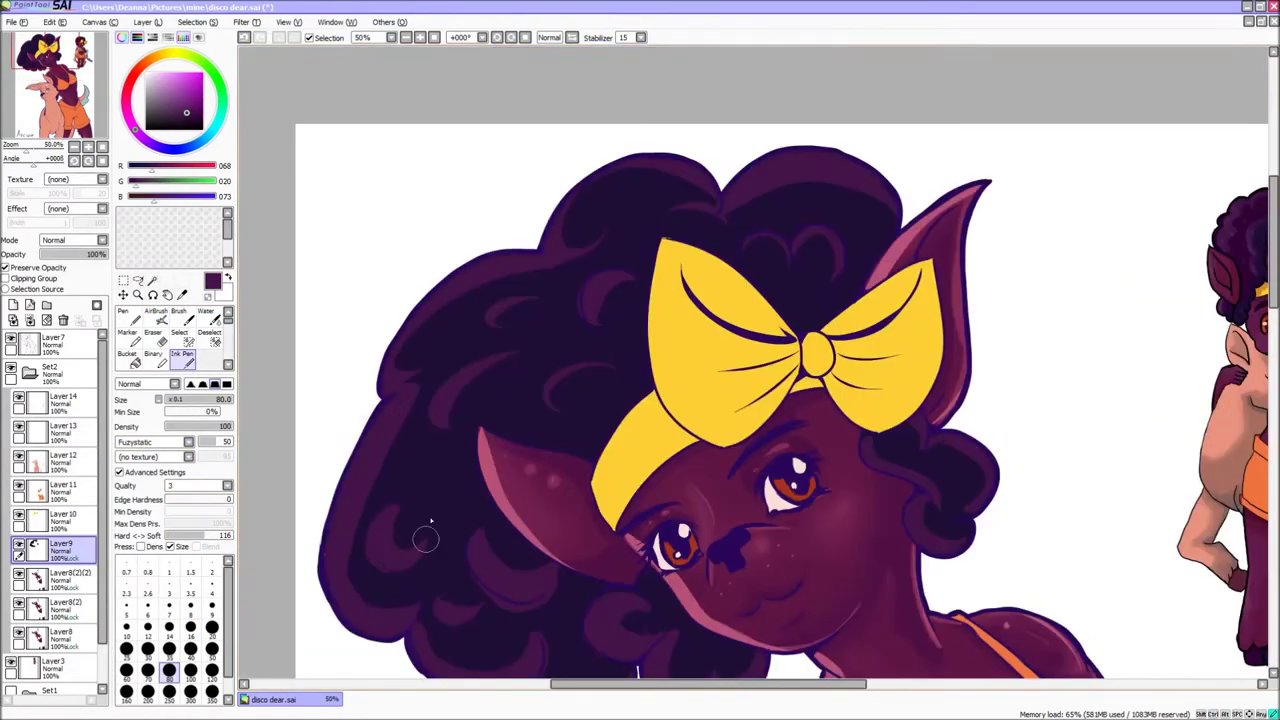
key("ctrl+minus")
key("ctrl+minus")
key("ctrl+minus")
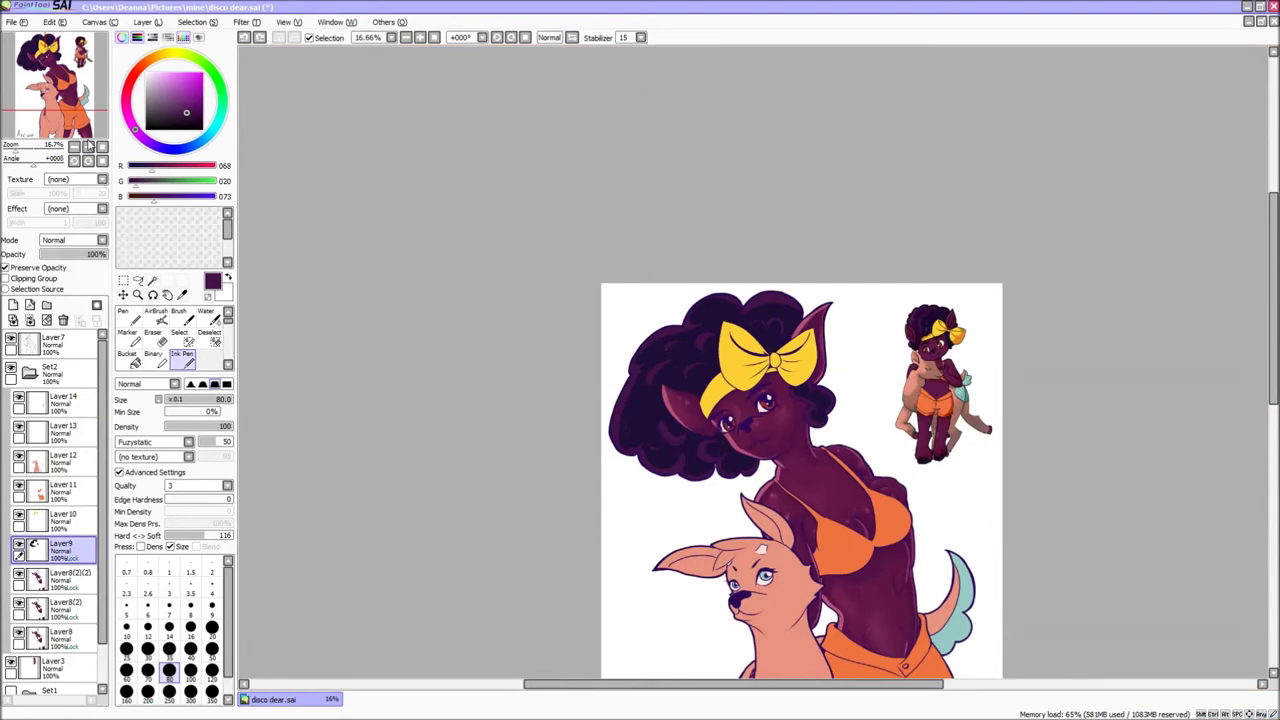
key("ctrl+plus")
key("ctrl+plus")
key("ctrl+plus")
left_click(205, 315)
left_click(182, 355)
key("ctrl+minus")
key("ctrl+minus")
key("ctrl+minus")
key("ctrl+plus")
key("ctrl+plus")
key("ctrl+plus")
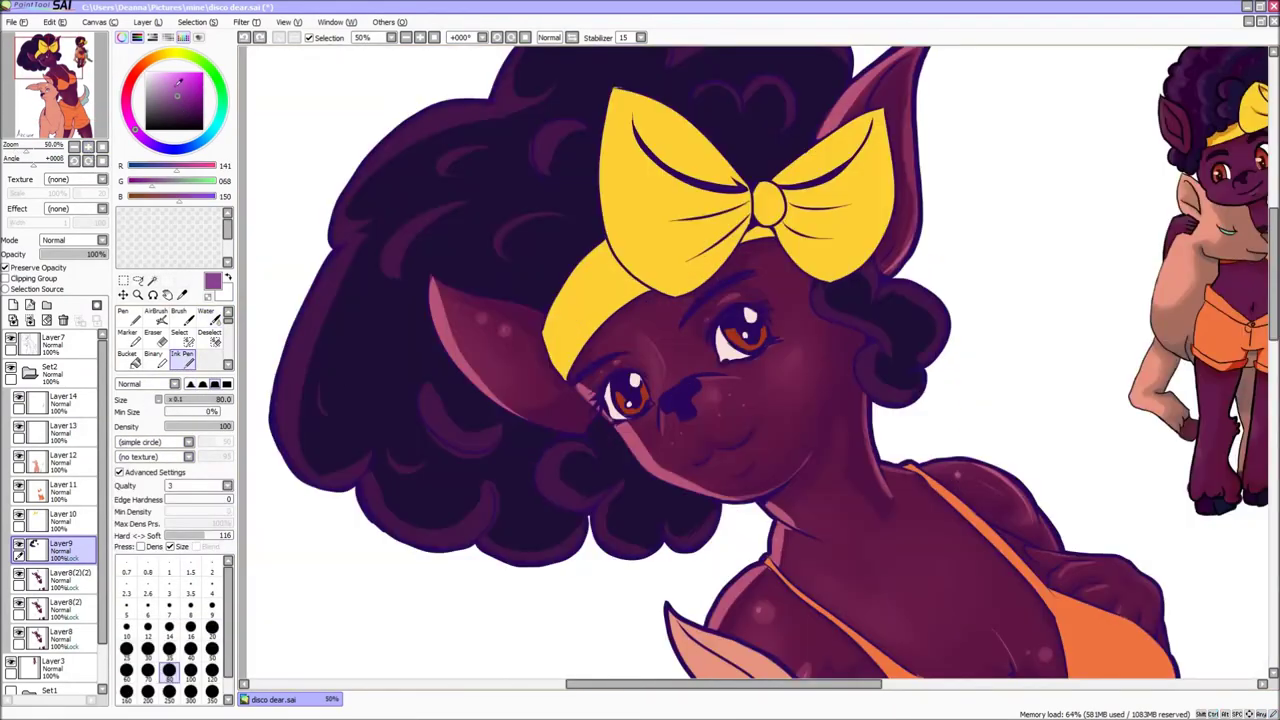
key("ctrl+minus")
key("ctrl+minus")
key("ctrl+minus")
key("ctrl+plus")
key("ctrl+plus")
key("ctrl+plus")
Step: Choose purple RGB 96, 32, 95 and brighten the hair curls and outer edges with the ink pen at sizes 20, 30 and 60
left_click(211, 627)
left_click(183, 107)
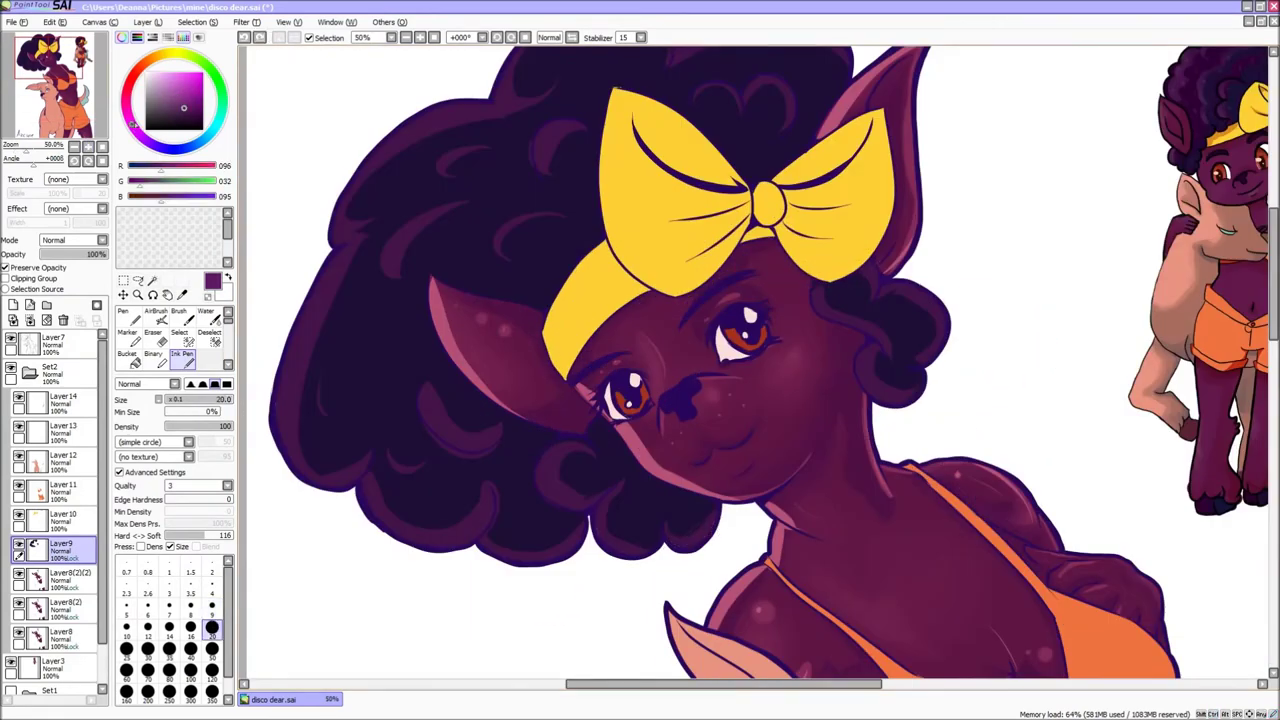
left_click_drag(586, 431, 599, 458)
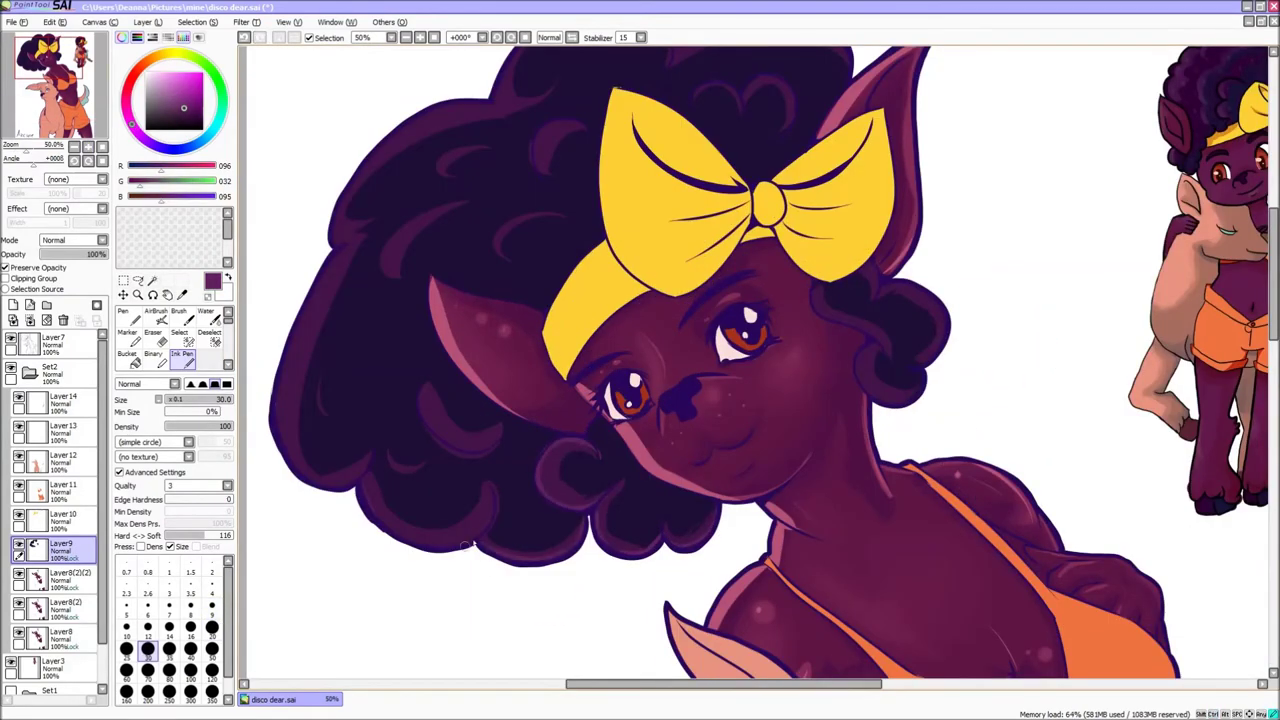
left_click_drag(816, 318, 676, 488)
left_click(126, 669)
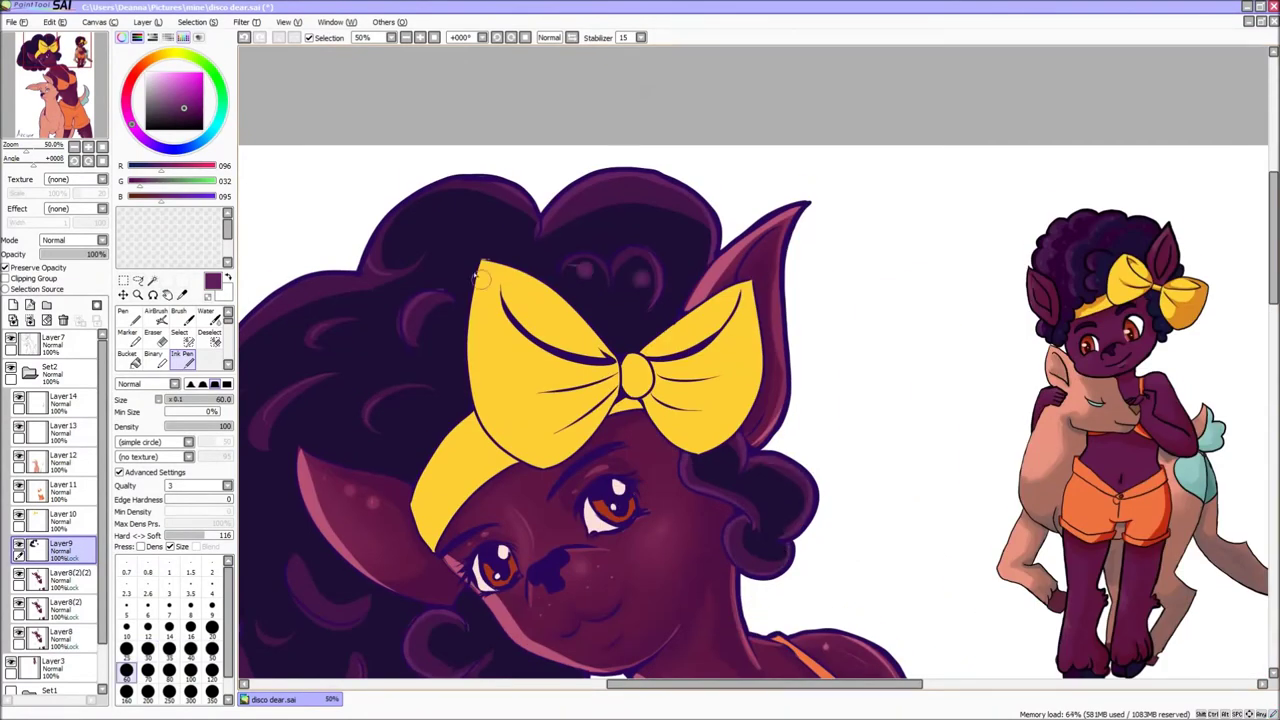
Step: Duplicate Layer9 and add soft shine spots to the curls with the soft-edged ink pen at sizes 60 and 80, quality 1
key("ctrl+j")
key("ctrl+z")
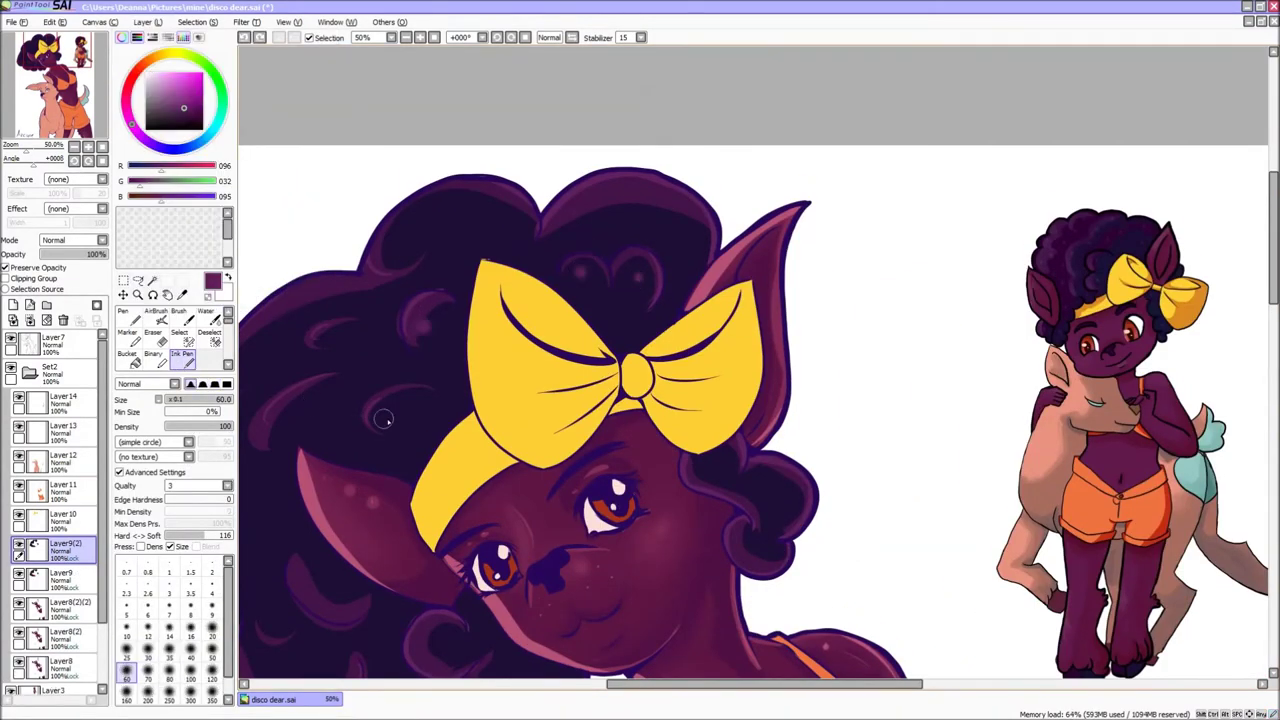
scroll(383, 420, "down", 2)
left_click(211, 678)
left_click(169, 678)
left_click(227, 486)
left_click(190, 497)
scroll(502, 362, "down", 3)
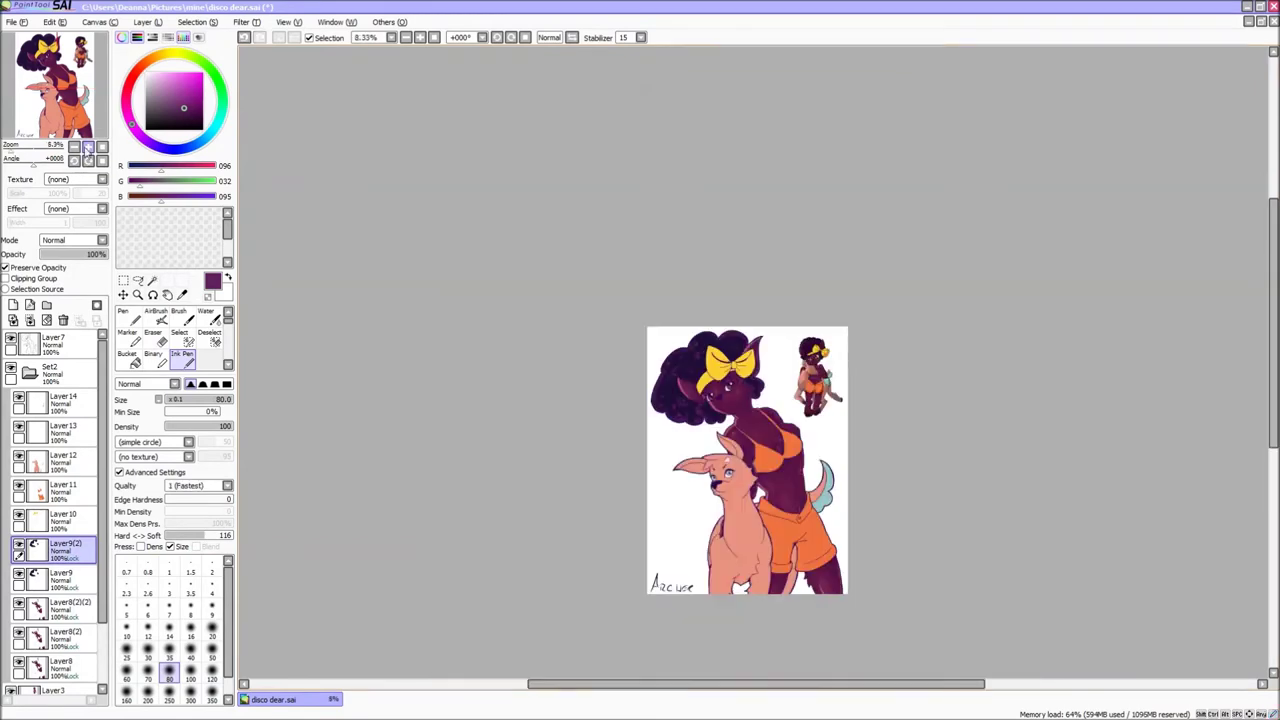
scroll(667, 428, "up", 3)
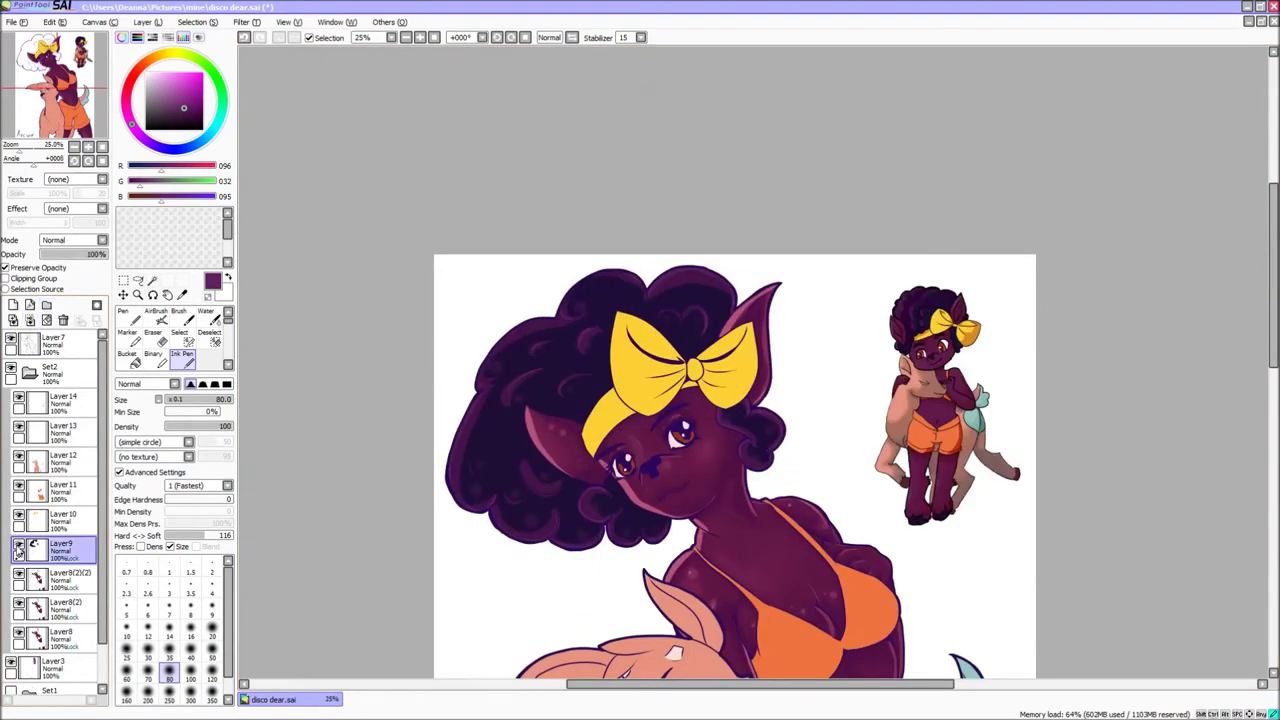
Step: On Layer10, shade the yellow bow's loops and knot with orange RGB 219, 137, 32 using the ink pen at size 80
left_click(667, 428, "ctrl+shift")
left_click(667, 428, "alt")
scroll(667, 428, "up", 3)
left_click_drag(700, 240, 800, 320)
left_click_drag(720, 330, 680, 400)
mouse_move(820, 220)
left_mouse_down()
mouse_move(835, 290)
mouse_move(775, 440)
mouse_move(510, 445)
left_mouse_up()
left_click_drag(620, 410, 525, 310)
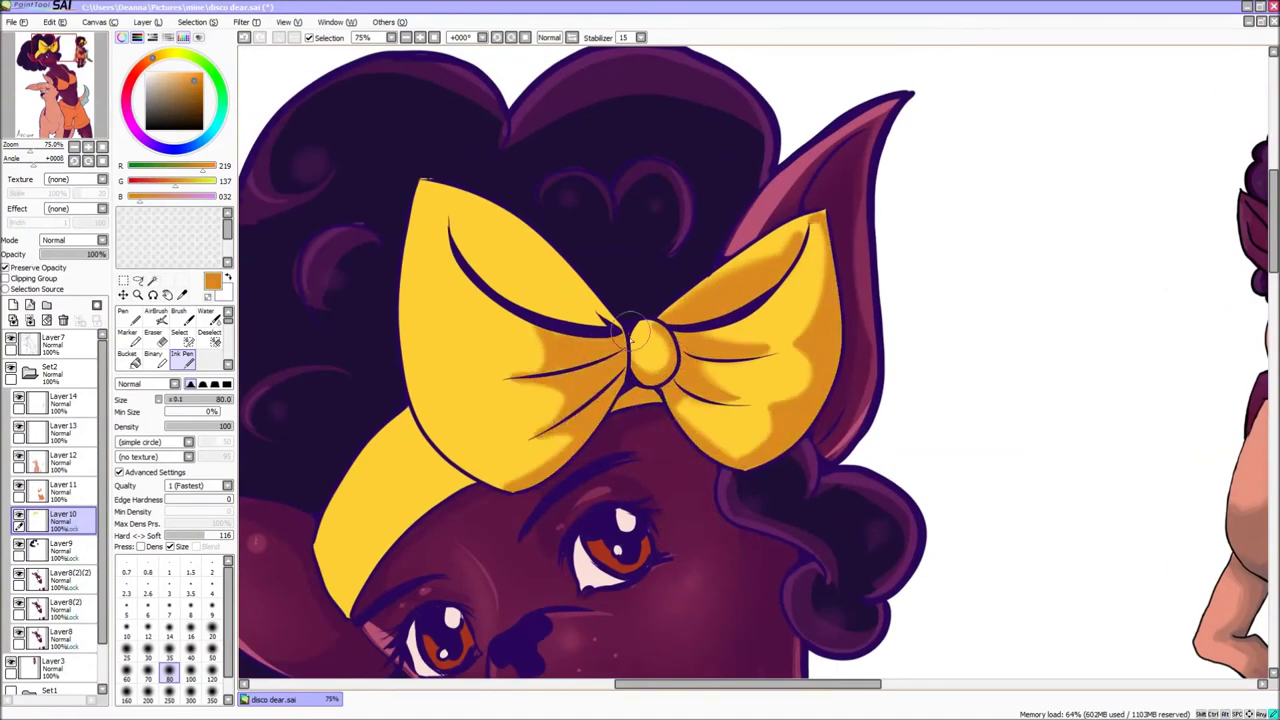
Step: Shade the headband and the larger bow loop's fold and outer edge in orange, redoing the last edge stroke
left_click_drag(470, 480, 400, 625)
left_click_drag(450, 225, 600, 325)
mouse_move(415, 190)
left_mouse_down()
mouse_move(428, 428)
mouse_move(500, 485)
left_mouse_up()
key("ctrl+z")
left_click_drag(414, 243, 490, 485)
Step: Choose light yellow RGB 254, 255, 133 and add highlights along the bow's edges and folds with the ink pen at size 20
scroll(520, 515, "down", 3)
left_click(173, 72)
scroll(560, 310, "up", 2)
left_click(211, 627)
left_click_drag(580, 310, 560, 410)
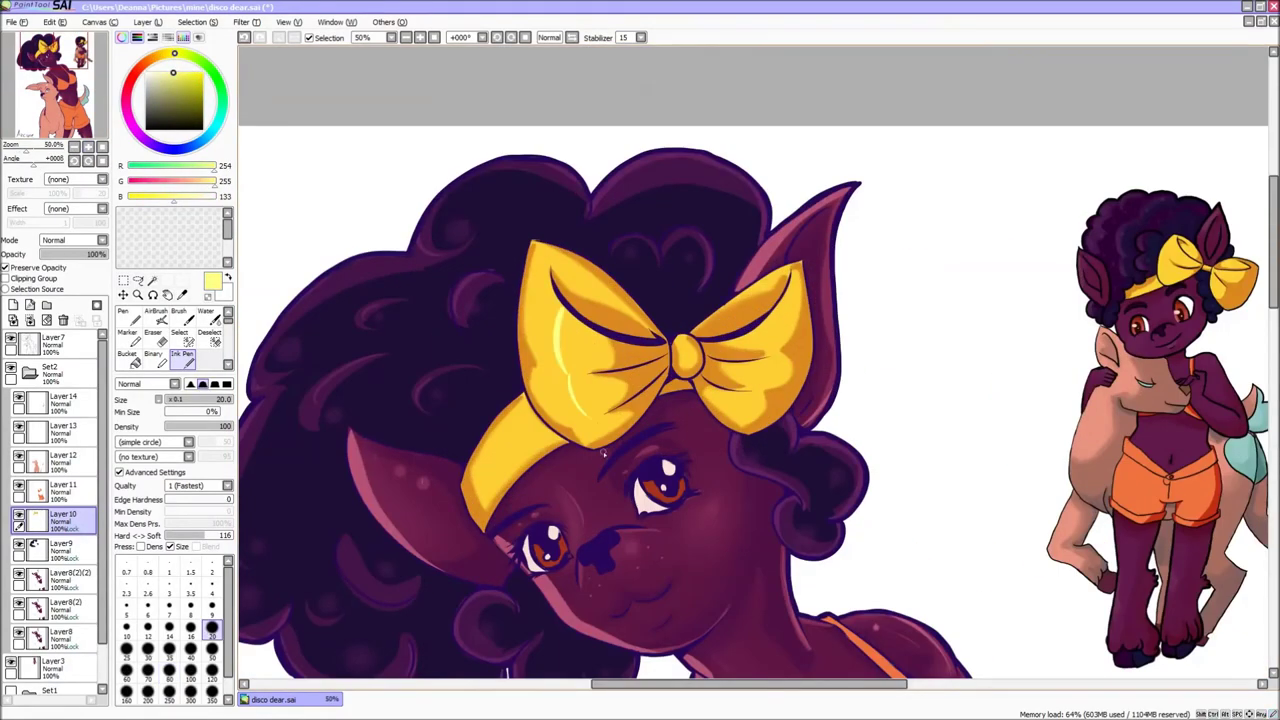
left_click_drag(630, 280, 560, 410)
left_click_drag(530, 250, 524, 343)
left_click_drag(540, 250, 660, 335)
left_click_drag(800, 265, 695, 340)
left_click_drag(765, 355, 705, 385)
left_click_drag(810, 270, 770, 425)
Step: Undo the last bow highlight and reduce the ink pen to size 9
scroll(700, 400, "down", 2)
left_click(169, 648)
key("ctrl+z")
scroll(797, 288, "up", 2)
key("bracketleft")
key("bracketleft")
key("bracketleft")
key("bracketleft")
key("bracketleft")
key("bracketleft")
key("bracketleft")
key("bracketleft")
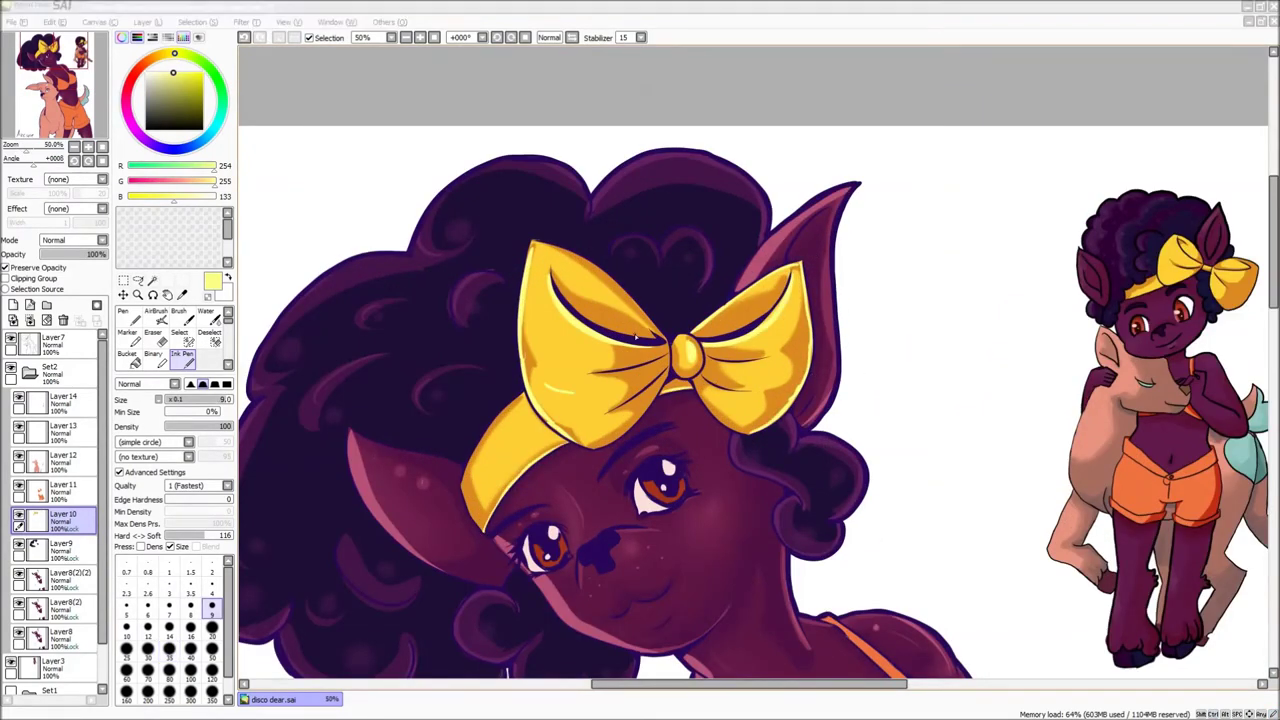
Step: On Layer11, shade the undersides of the bikini cups with red RGB 195, 44, 22 using the ink pen at size 50
scroll(750, 360, "down", 3)
left_click(60, 486)
scroll(600, 400, "up", 3)
left_click(195, 85)
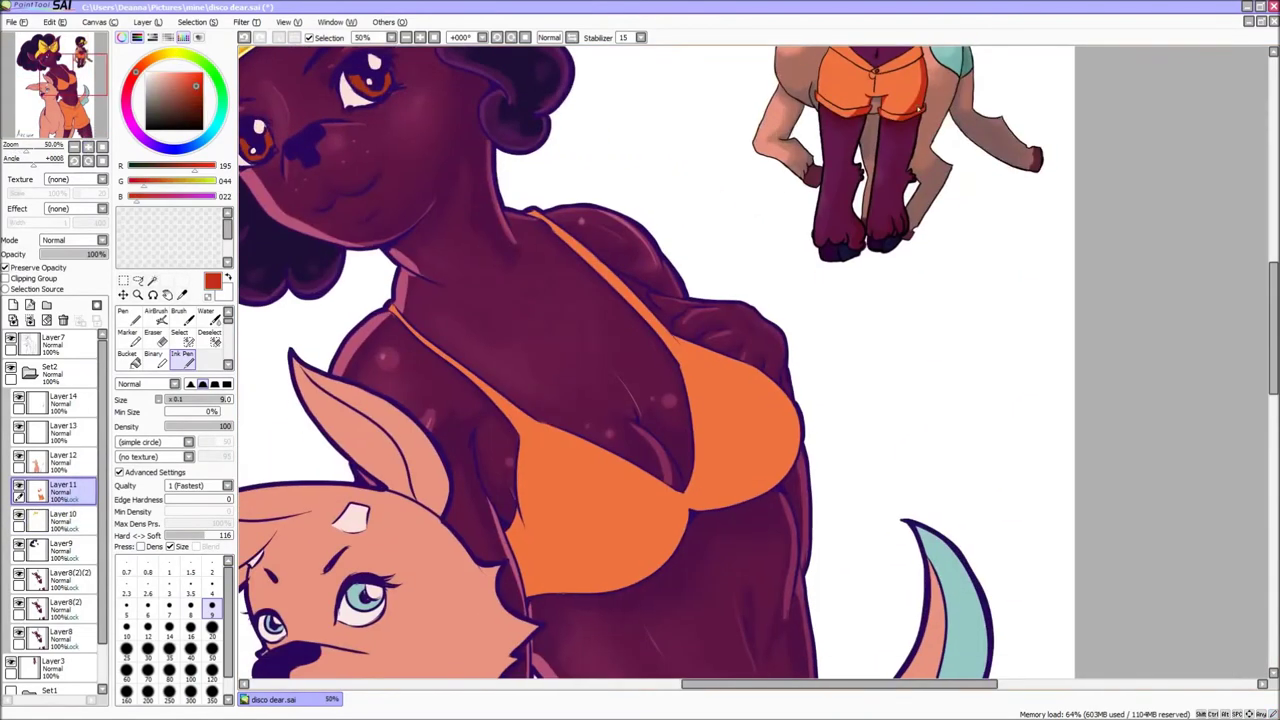
left_click(212, 648)
mouse_move(780, 400)
left_mouse_down()
mouse_move(772, 463)
mouse_move(674, 538)
left_mouse_up()
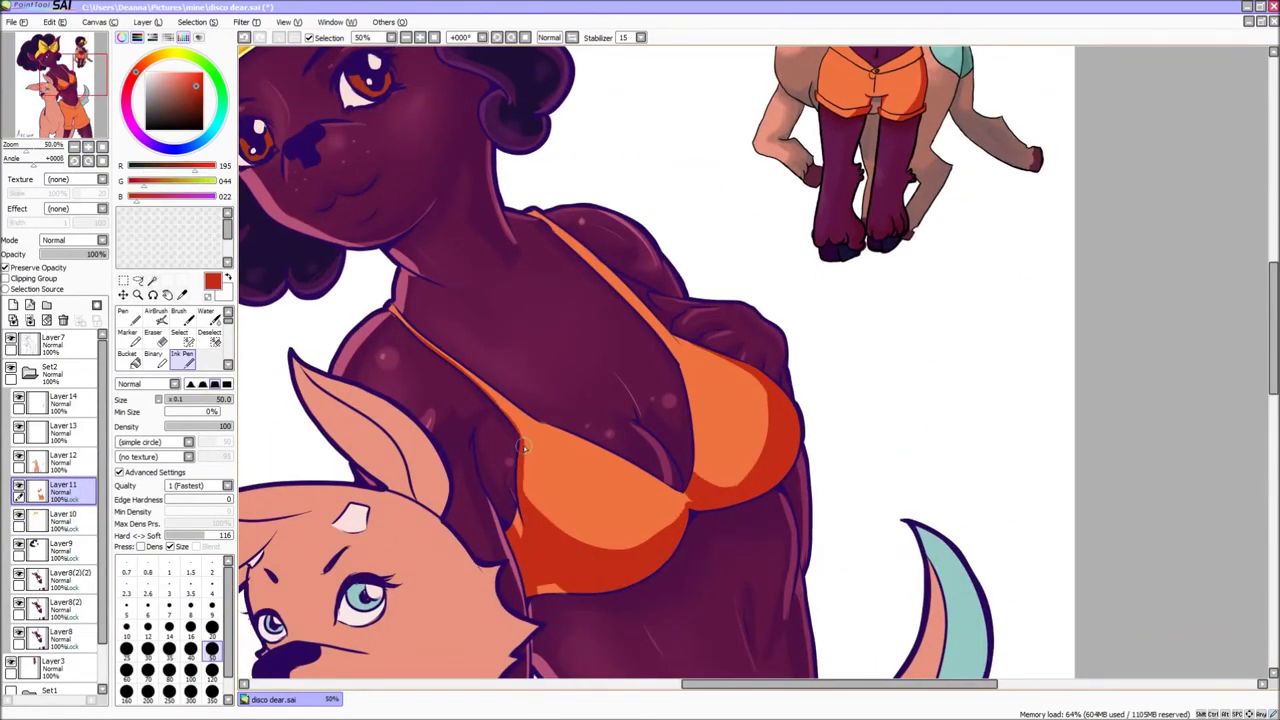
Step: Shade the edges of the bikini straps in red with the ink pen at size 20
scroll(522, 448, "up", 2)
key("bracketleft")
key("bracketleft")
key("bracketleft")
key("bracketleft")
key("bracketleft")
key("bracketleft")
key("bracketleft")
key("bracketleft")
key("bracketleft")
key("bracketleft")
key("bracketright")
key("bracketright")
key("bracketright")
key("bracketright")
key("bracketright")
scroll(689, 537, "down", 4)
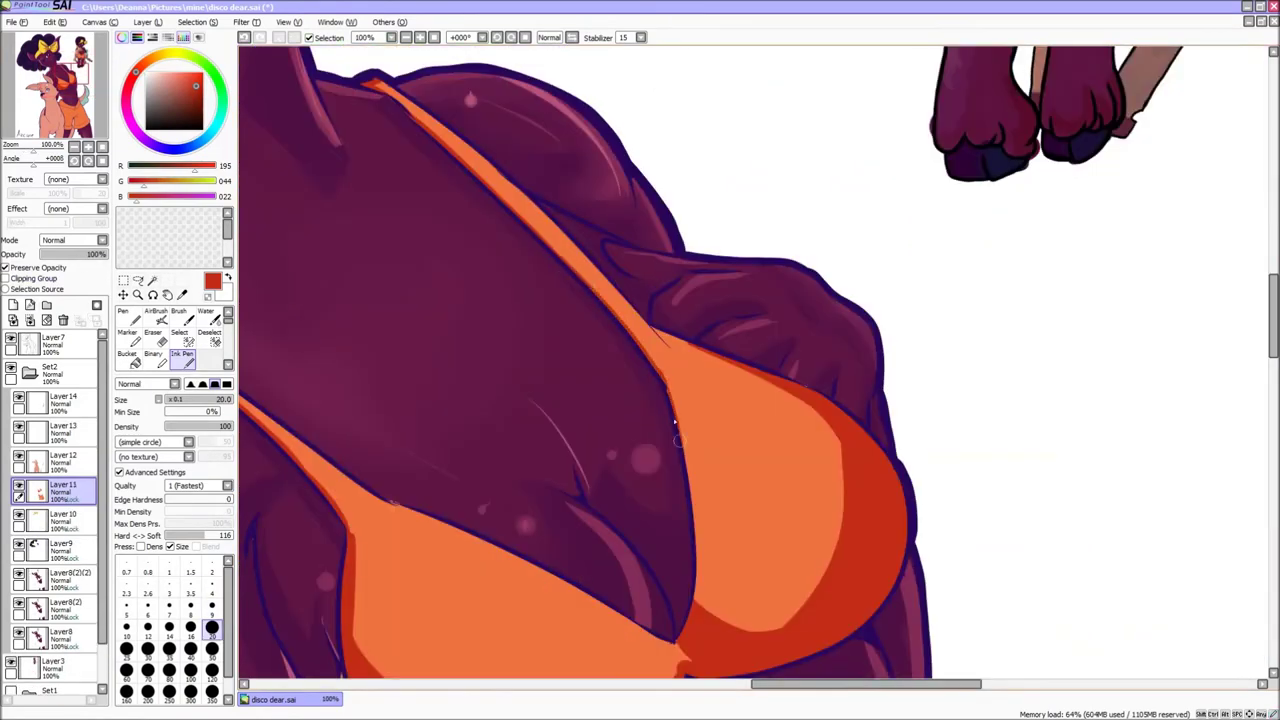
Step: Add red shading to the corner of the shorts' waistband and along its lower edge
scroll(600, 500, "down", 3)
scroll(541, 580, "up", 2)
left_click_drag(540, 580, 560, 440)
left_click_drag(740, 566, 503, 491)
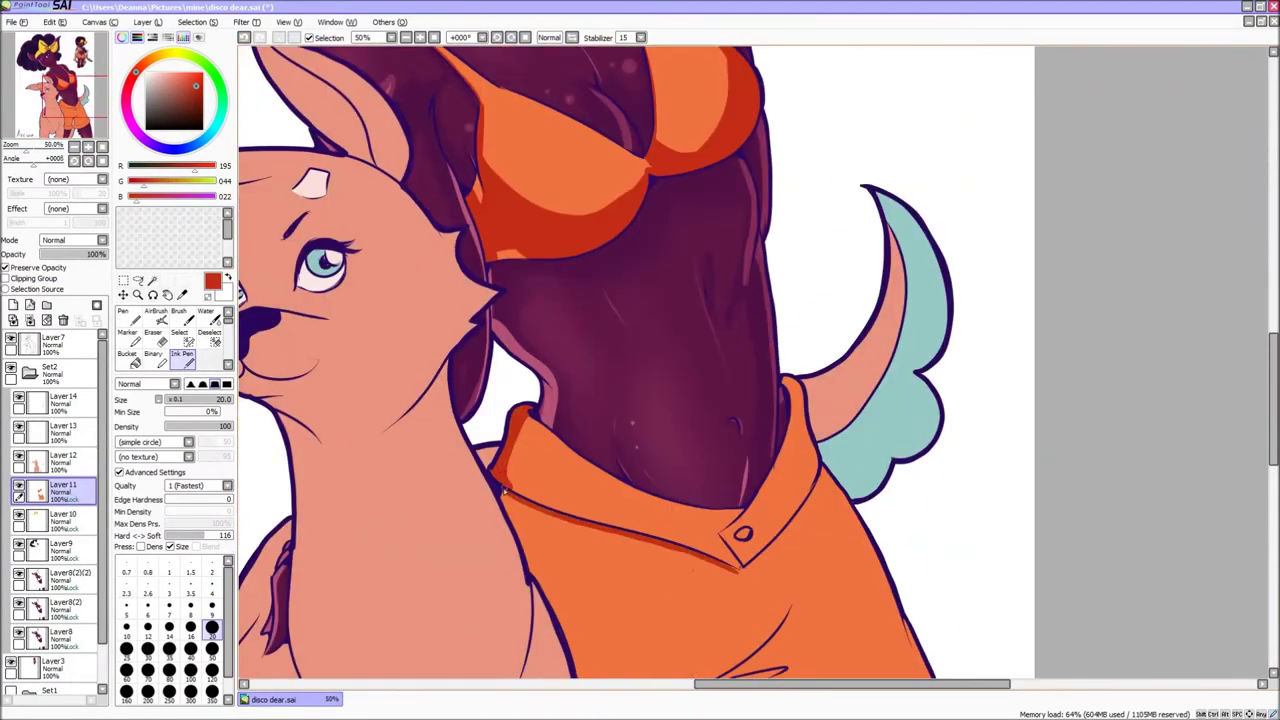
Step: Shade the shorts' crotch folds and the side next to the deer in red at size 20
scroll(600, 450, "down", 3)
scroll(640, 500, "up", 3)
mouse_move(712, 485)
left_mouse_down()
mouse_move(645, 560)
mouse_move(588, 531)
left_mouse_up()
left_click_drag(785, 455, 610, 545)
left_click_drag(805, 500, 600, 585)
left_click_drag(790, 520, 665, 585)
left_click_drag(395, 290, 455, 600)
Step: Set the ink pen to size 40 and deepen the red shading on the leg beside the deer and its cuff
left_click(190, 648)
left_click_drag(450, 545, 440, 600)
left_click_drag(392, 300, 444, 410)
left_click_drag(565, 428, 505, 555)
left_click_drag(555, 450, 525, 600)
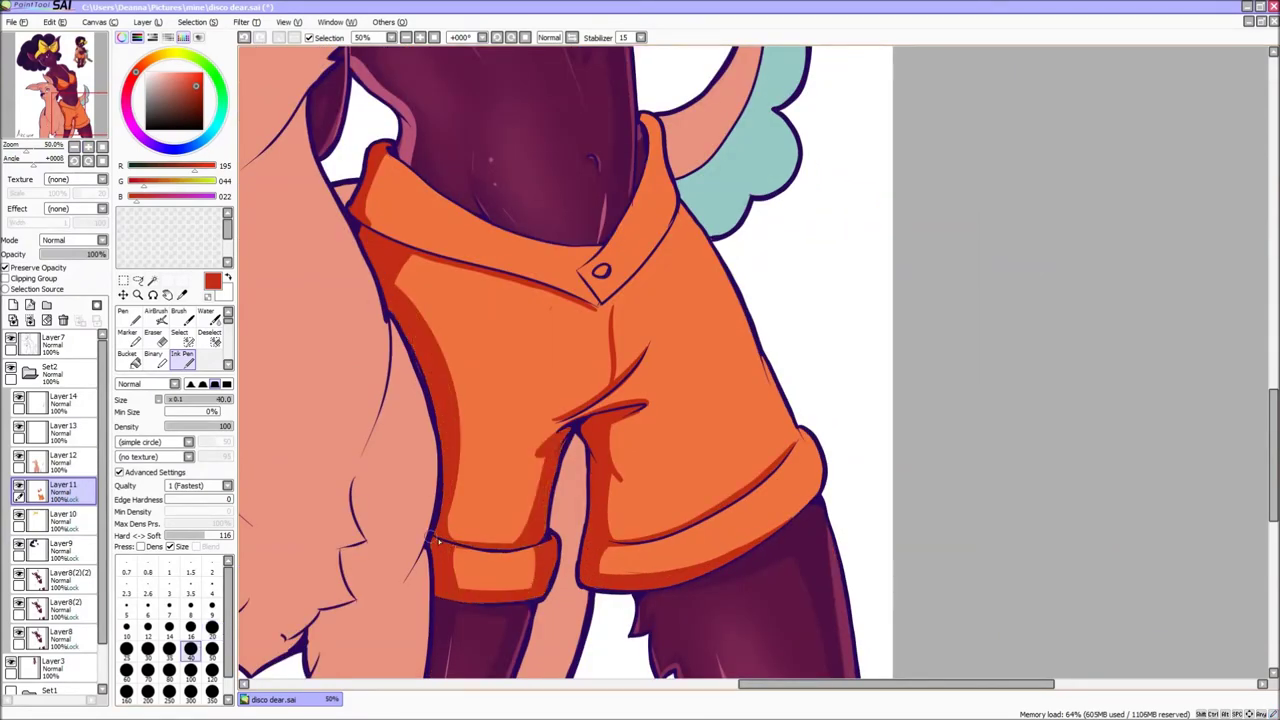
Step: Shade the shorts' outer hip, far waistband end and far cuff in red with the ink pen at size 100
left_click_drag(600, 300, 560, 413)
left_click(133, 360)
left_click(183, 360)
left_click_drag(745, 400, 760, 620)
left_click_drag(615, 230, 625, 360)
left_click_drag(700, 370, 630, 480)
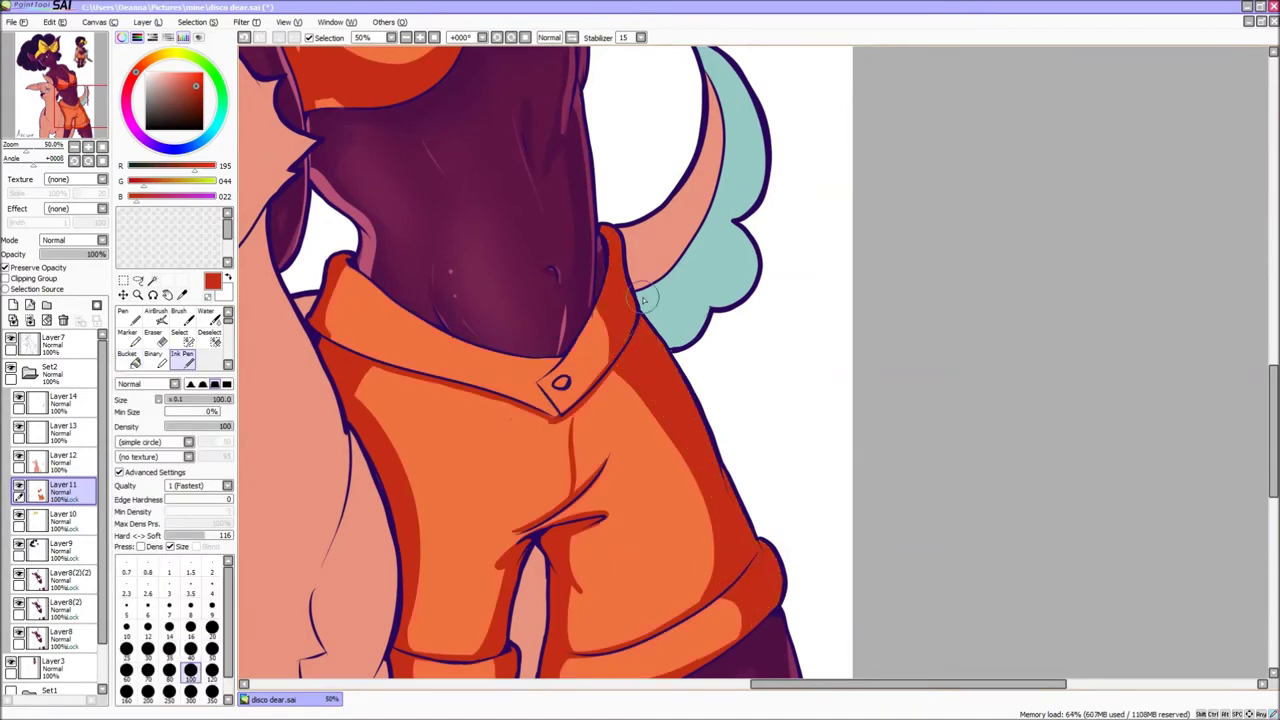
Step: Extend the red shadows on the bikini cups and the shorts leg beside the deer with the ink pen at size 35
left_click(88, 146)
left_click(88, 146)
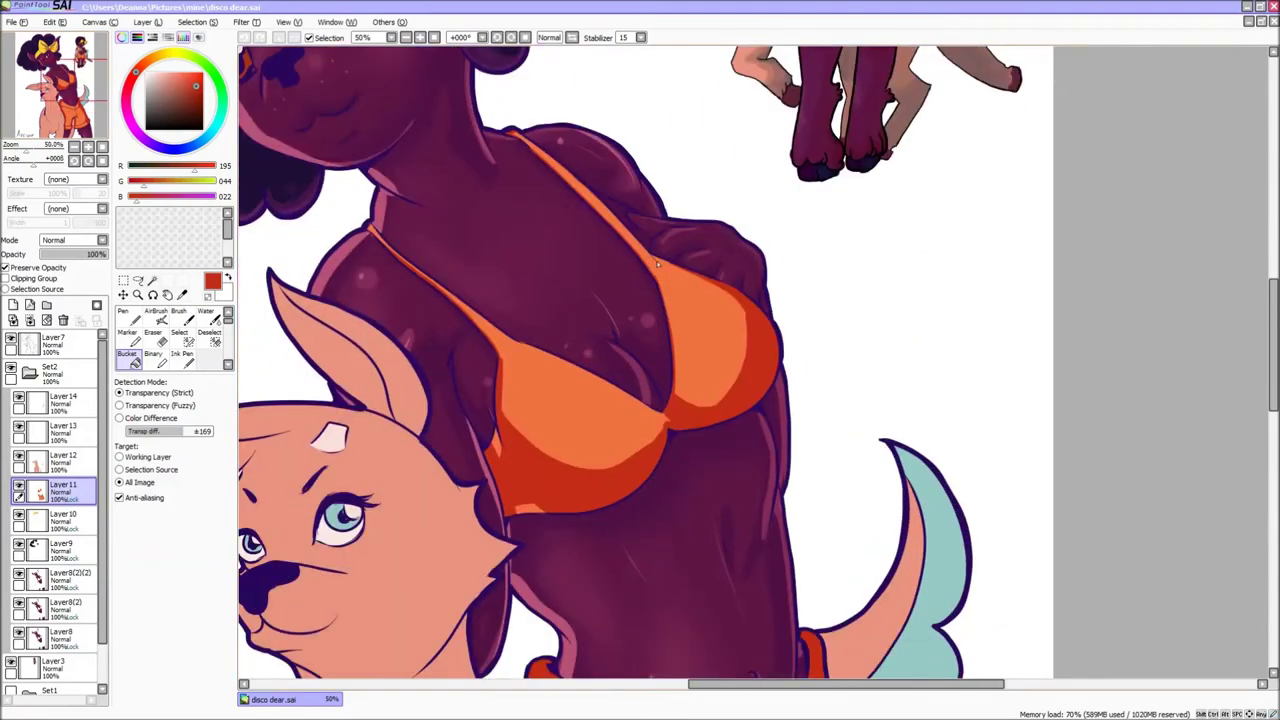
key("n")
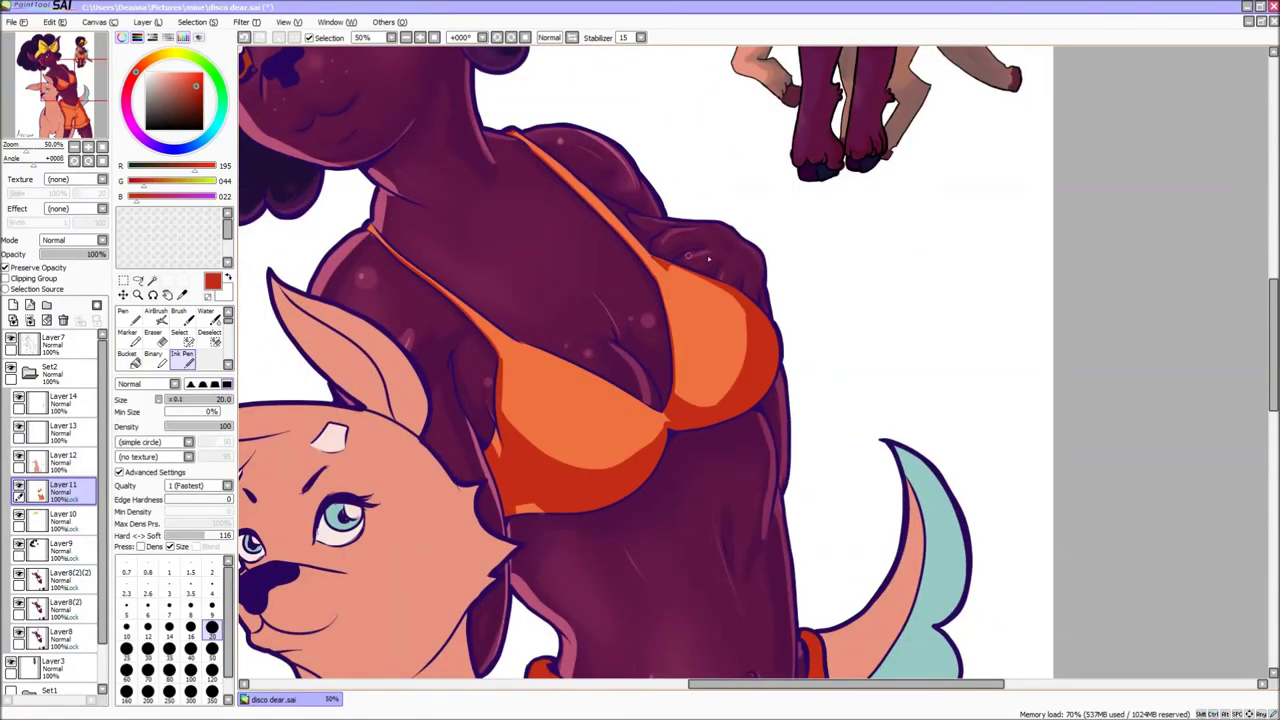
left_click_drag(604, 386, 636, 418)
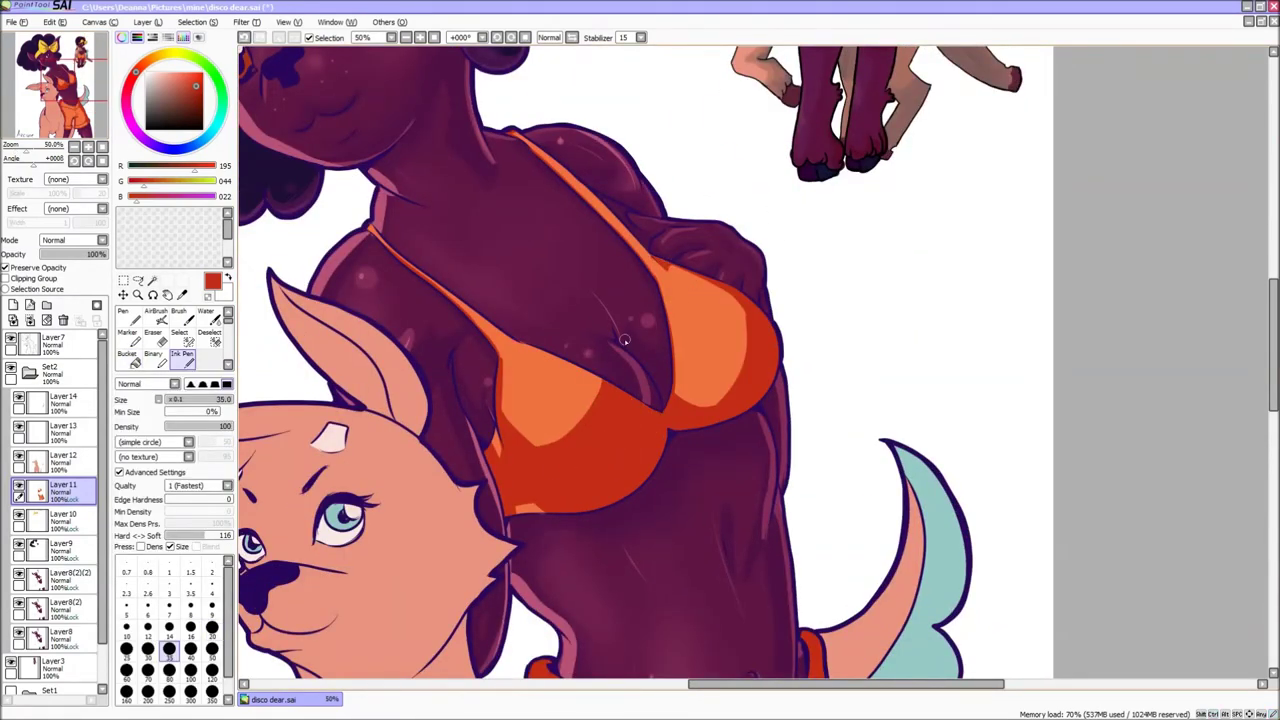
scroll(624, 341, "down", 3)
scroll(700, 390, "up", 3)
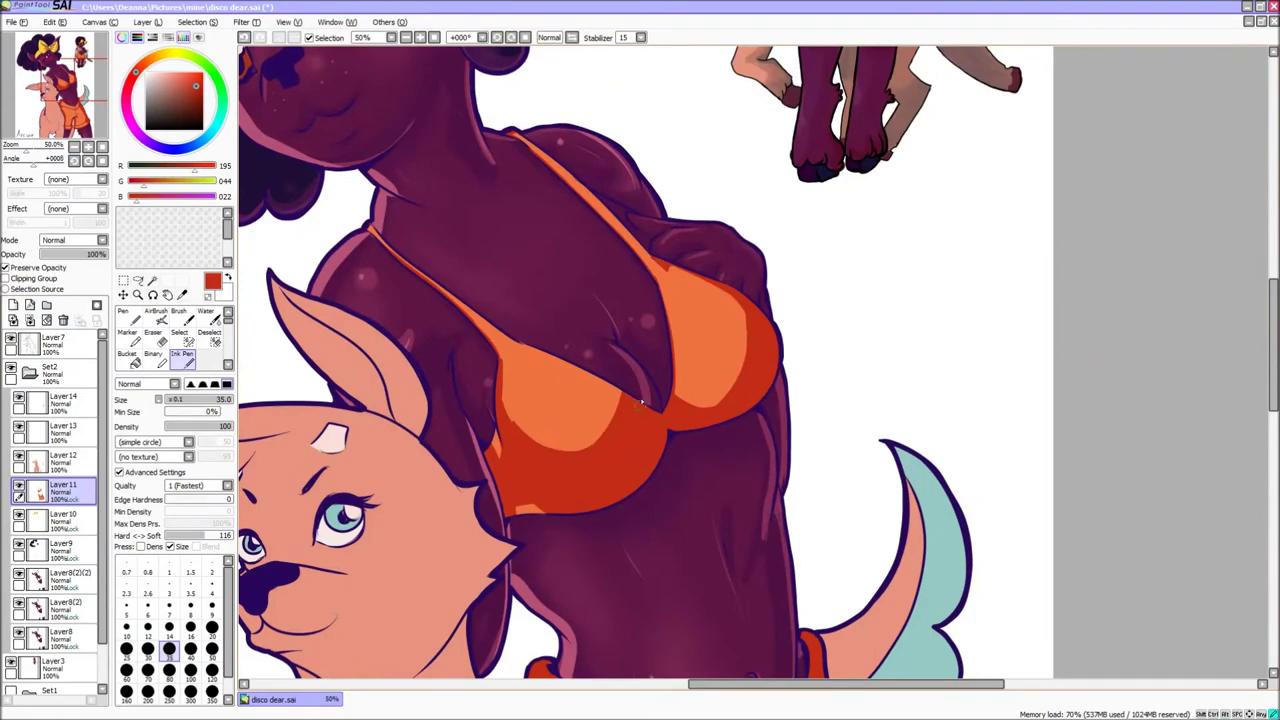
scroll(690, 425, "down", 5)
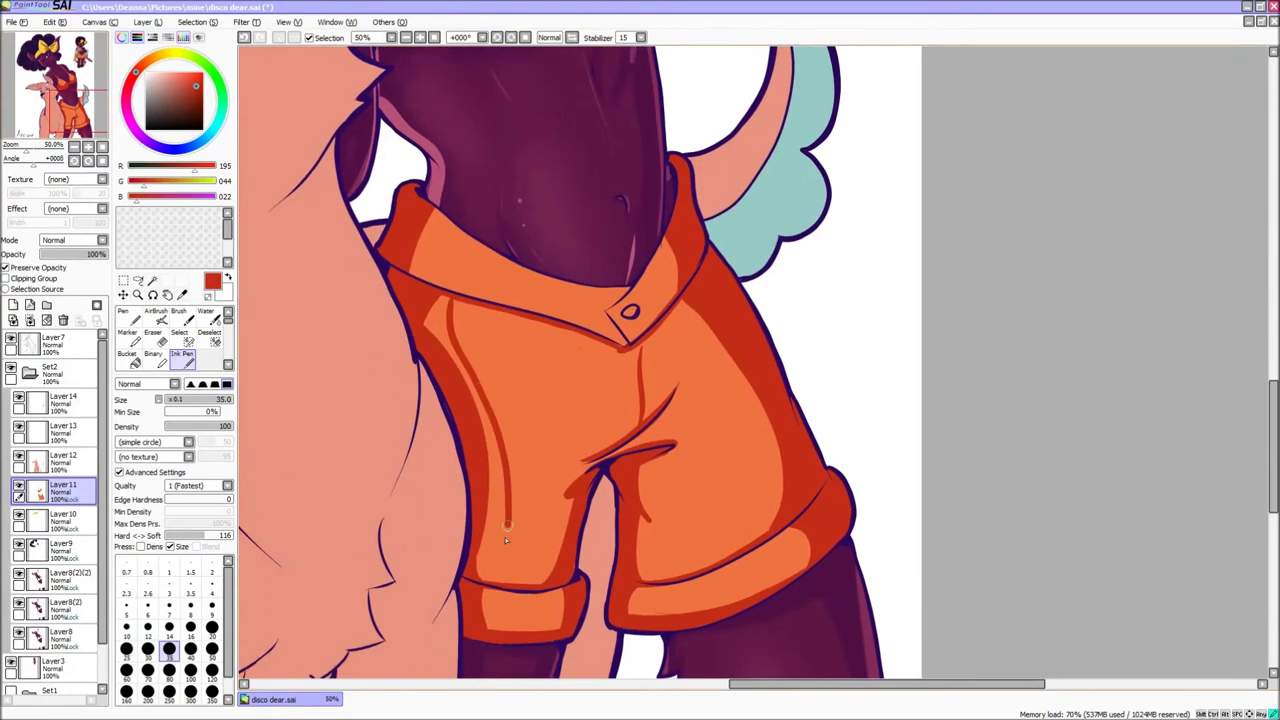
scroll(422, 215, "up", 3)
Step: Try blending the bikini cups' shadows with the Brush at size 50 and the Water brush in orange RGB 240, 114, 64 at sizes 100 and 50
key("c")
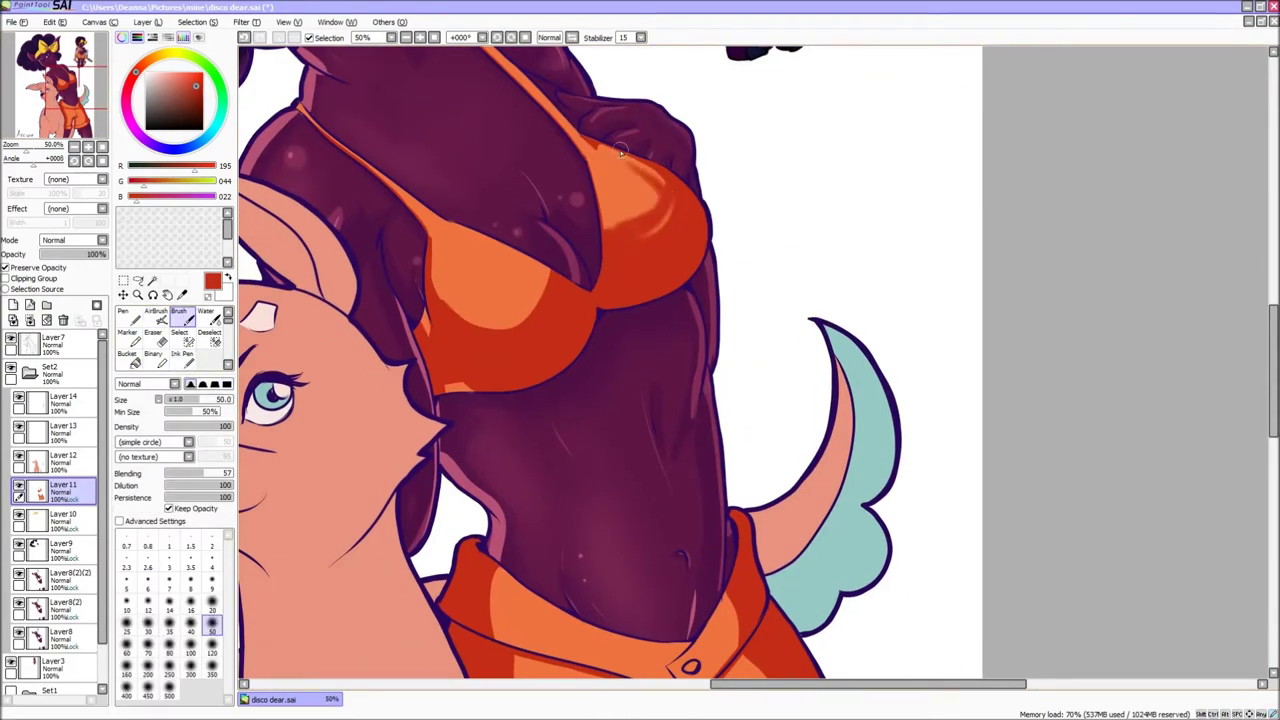
left_click_drag(600, 257, 680, 200)
left_click_drag(470, 320, 550, 280)
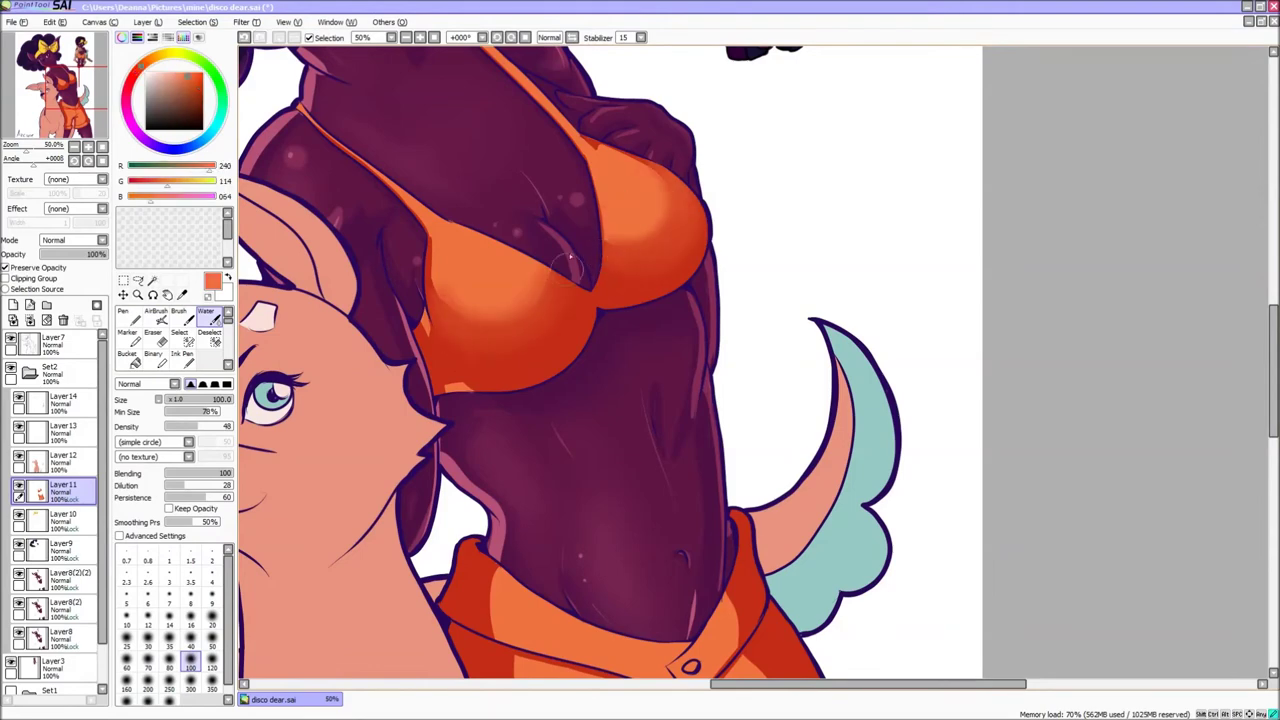
scroll(600, 300, "down", 3)
scroll(600, 300, "up", 3)
key("bracketleft")
key("bracketleft")
key("bracketleft")
key("bracketleft")
left_click_drag(660, 185, 654, 120)
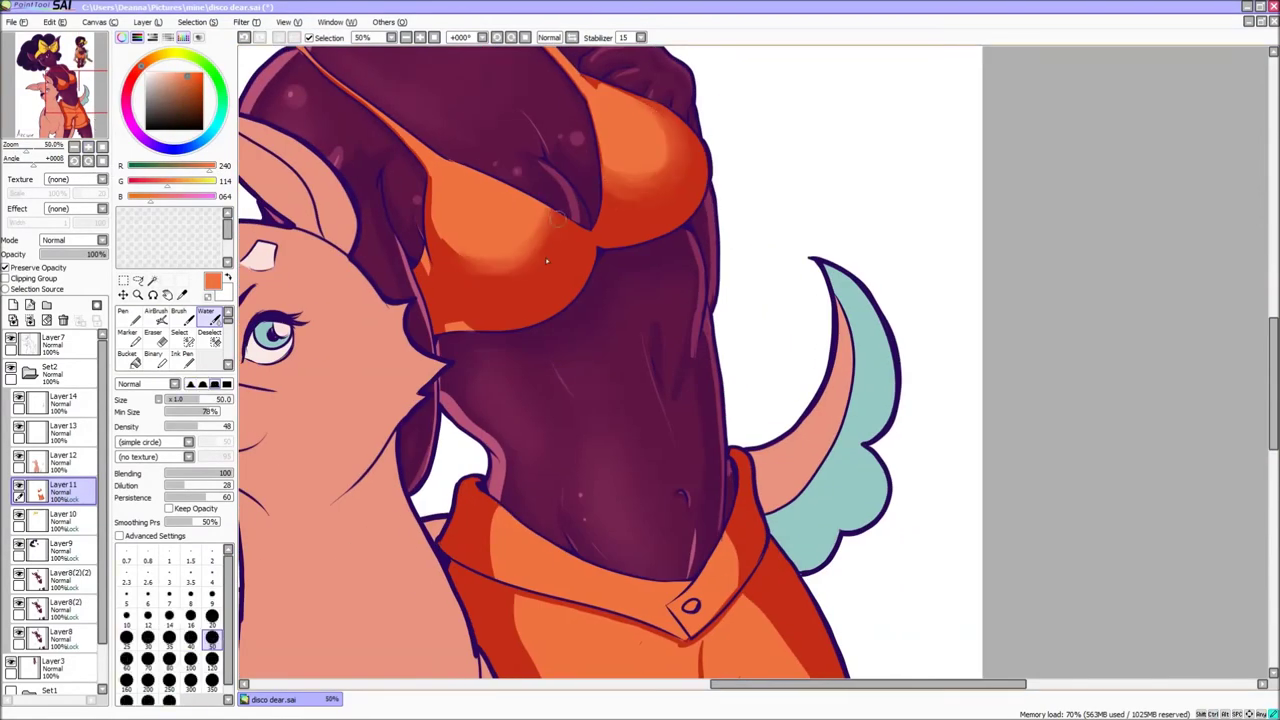
Step: Try softening the shadow edges on the shorts' legs and crotch folds with the Water brush at size 50
left_click(88, 147)
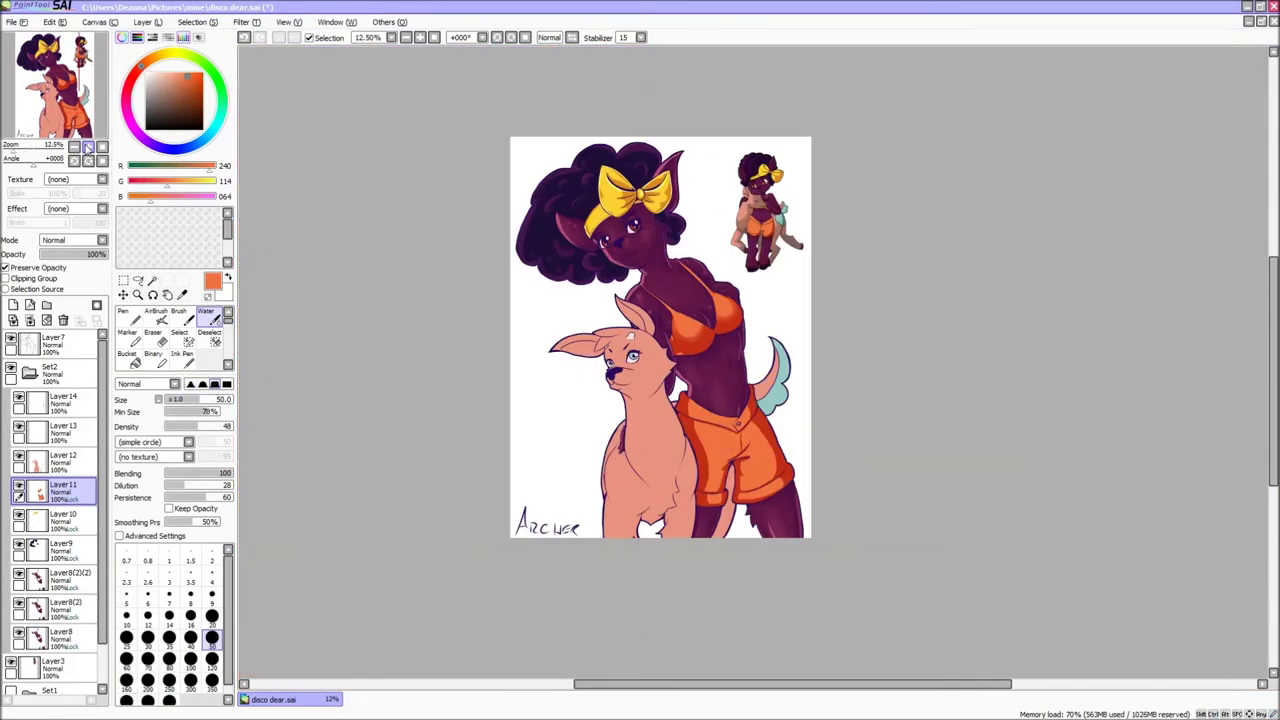
scroll(742, 453, "up", 4)
left_click_drag(556, 382, 604, 570)
left_click_drag(670, 492, 771, 476)
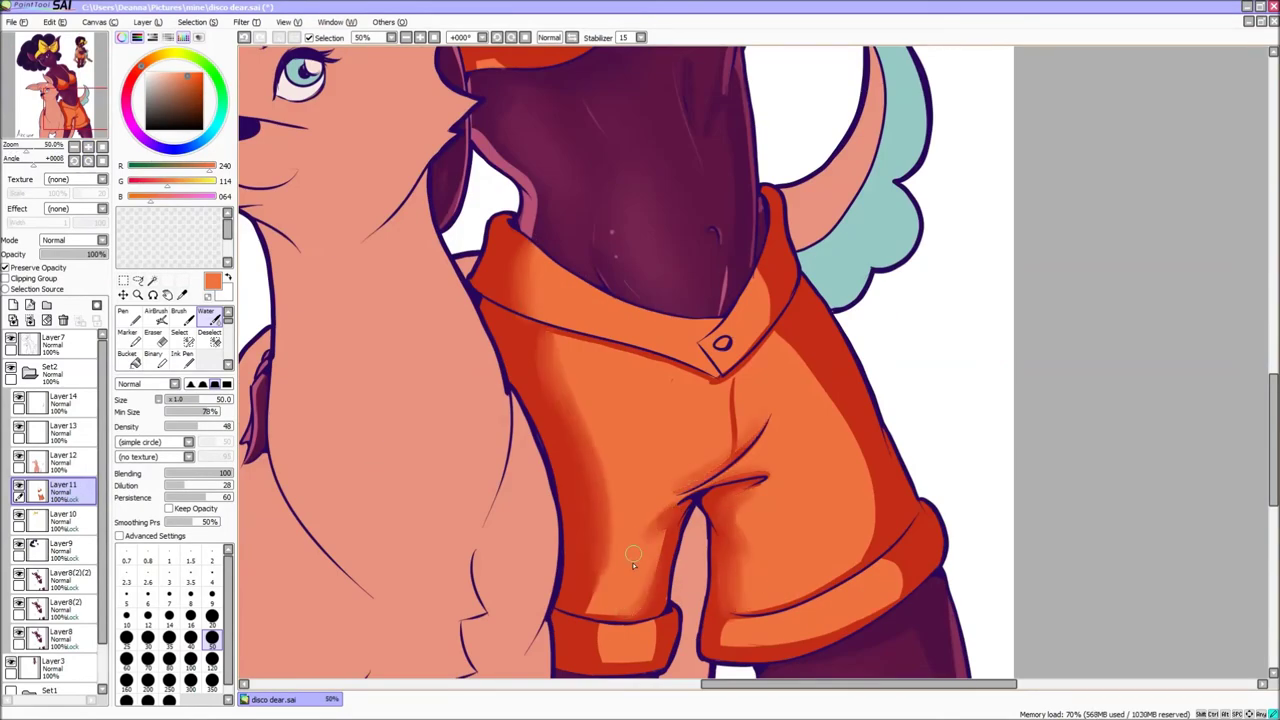
scroll(632, 562, "down", 2)
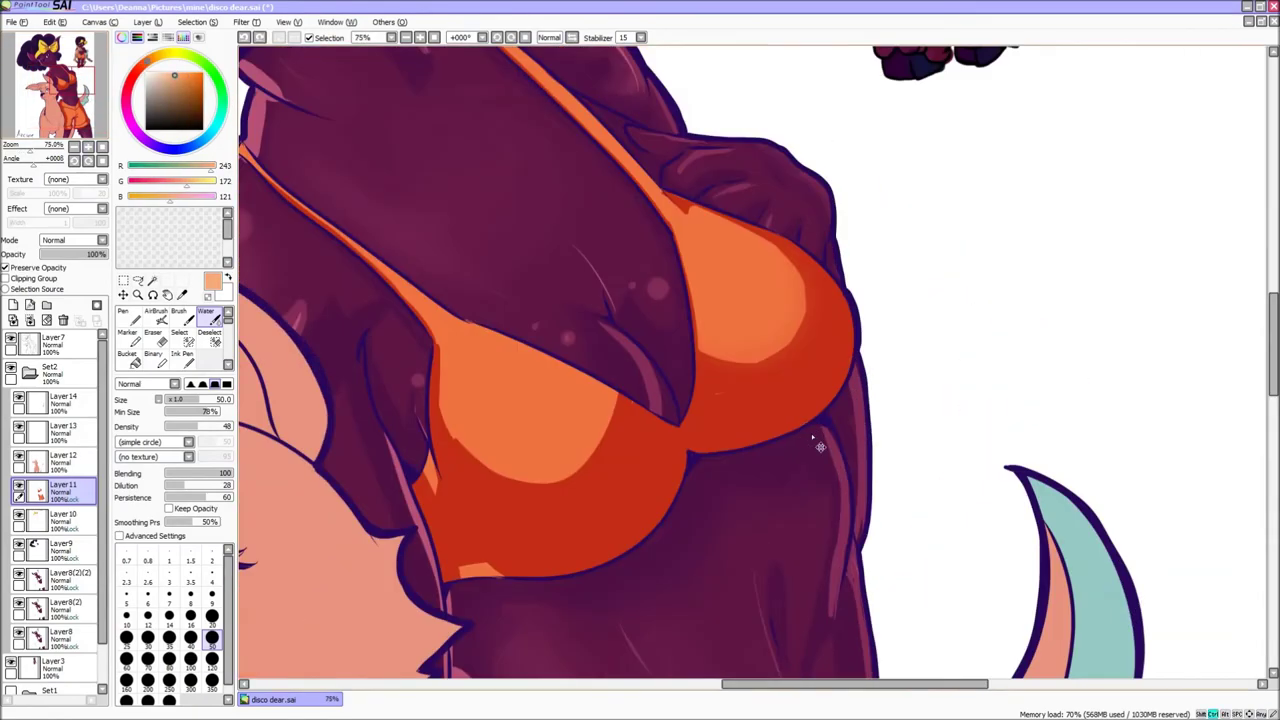
Step: Paint light orange RGB 243, 172, 121 highlights on the bikini cups and the shorts' outer edges with the ink pen at size 100
left_click(181, 357)
left_click_drag(625, 505, 465, 485)
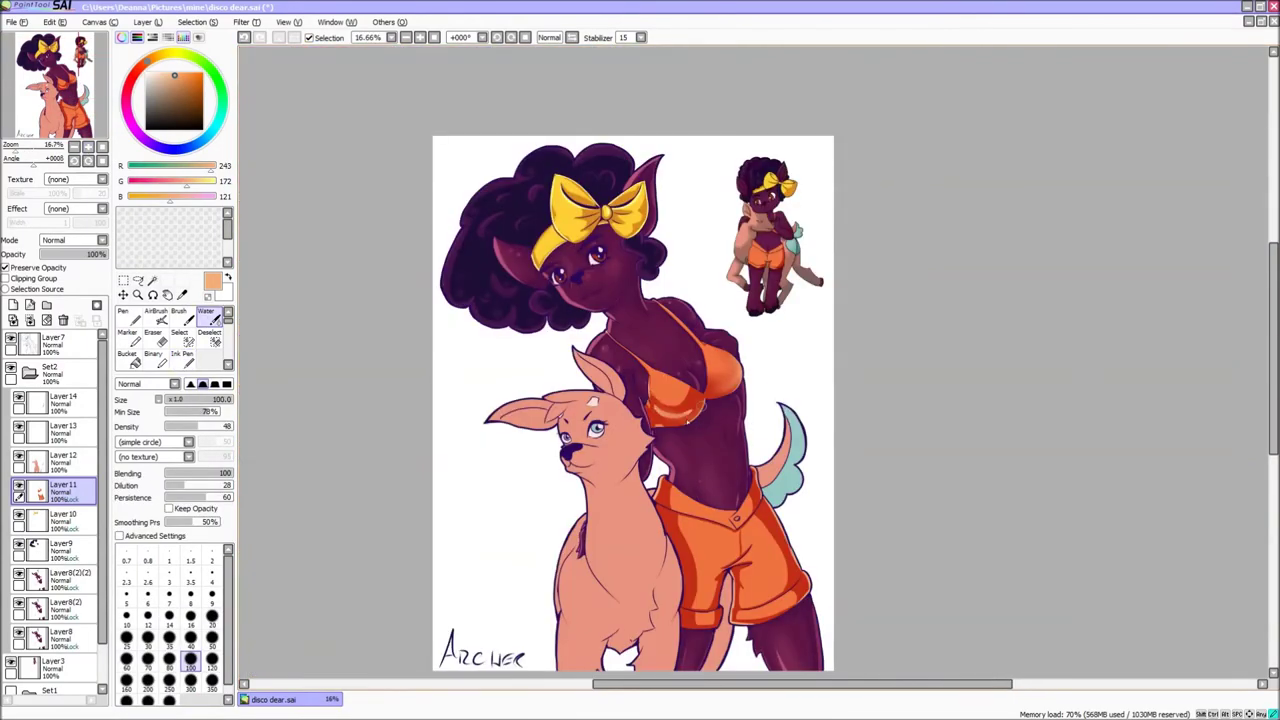
left_click(88, 147)
left_click(88, 147)
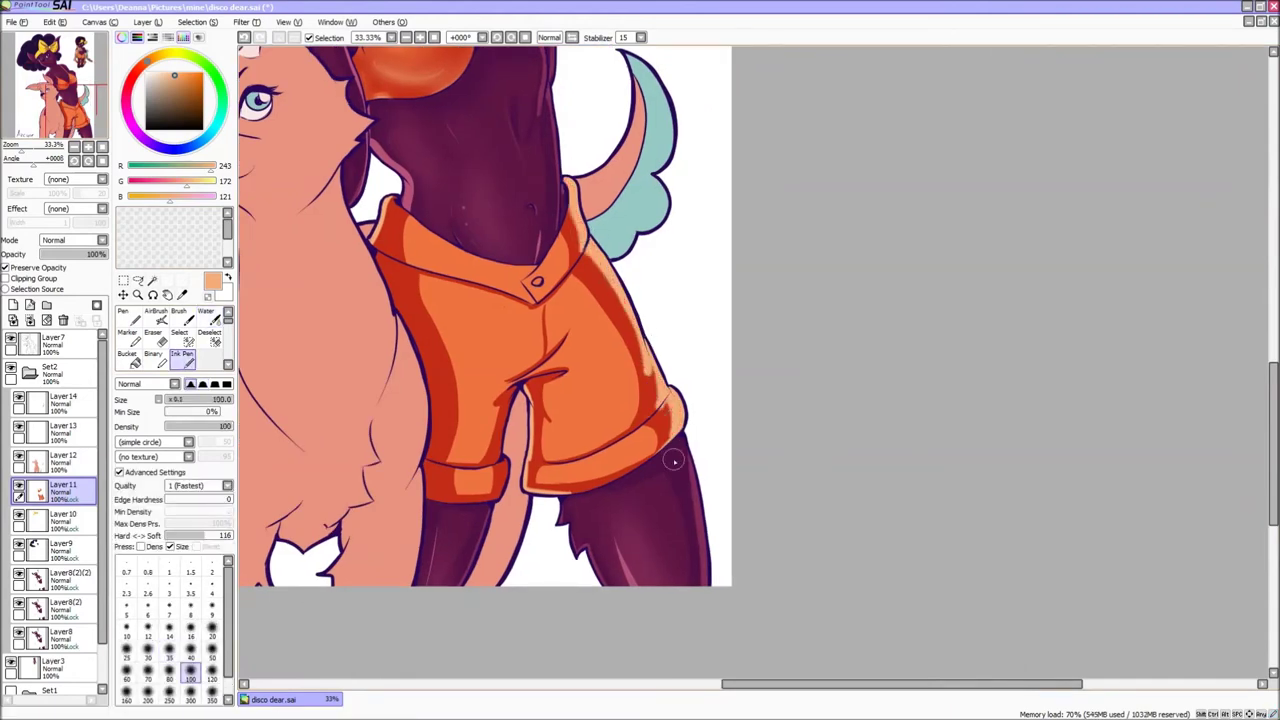
Step: Blend the shorts' red shadows and light orange highlights into the base orange with the Water brush at sizes 100 and 50
key("c")
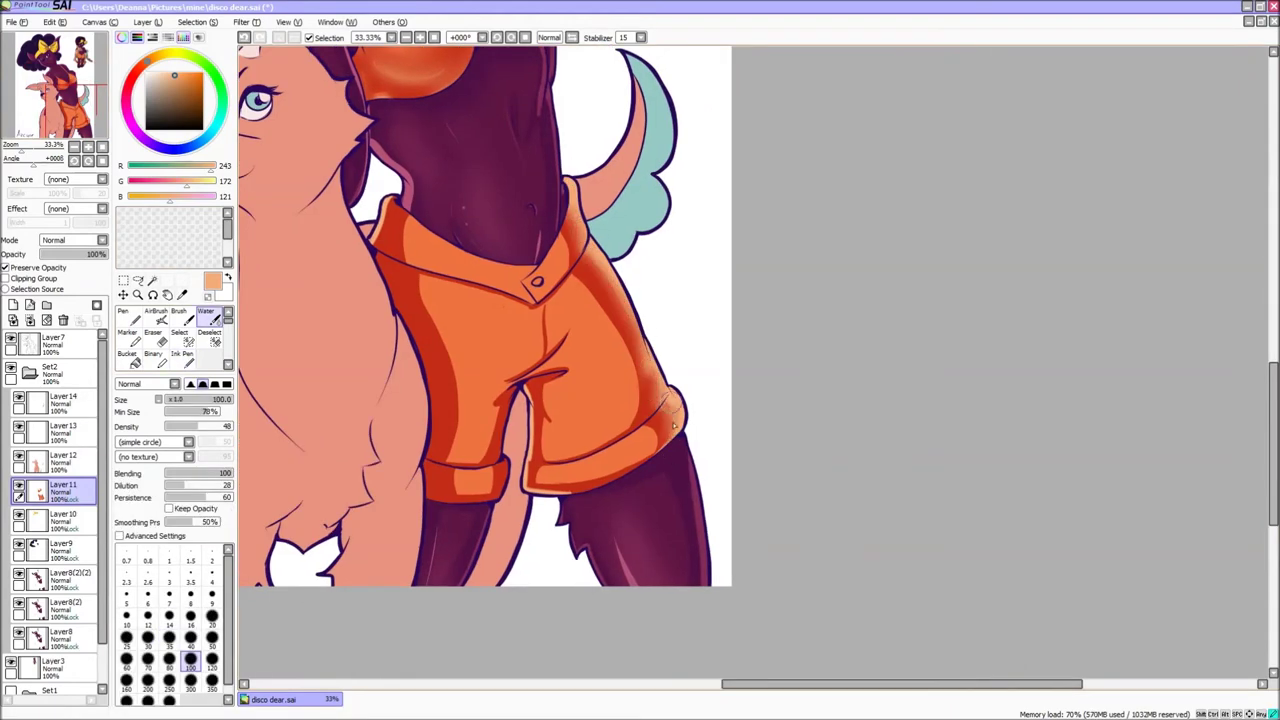
left_click_drag(420, 290, 470, 500)
left_click_drag(560, 230, 640, 400)
left_click_drag(620, 310, 560, 485)
left_click(211, 637)
left_click_drag(540, 420, 605, 484)
key("ctrl+minus")
left_click(190, 658)
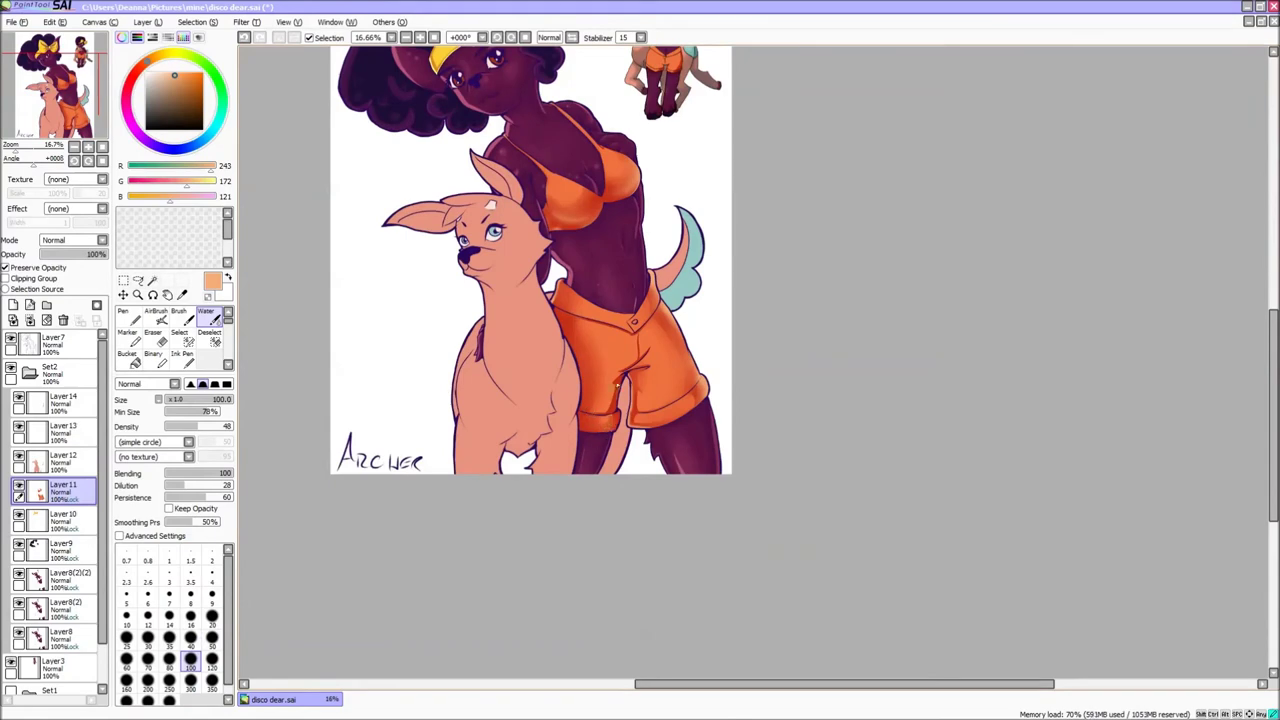
key("ctrl+minus")
Step: On Layer12, shade the deer's neck, front legs and hind leg in brown RGB 169, 109, 96 with the ink pen at size 350
left_click(62, 458)
key("ctrl+plus")
key("ctrl+plus")
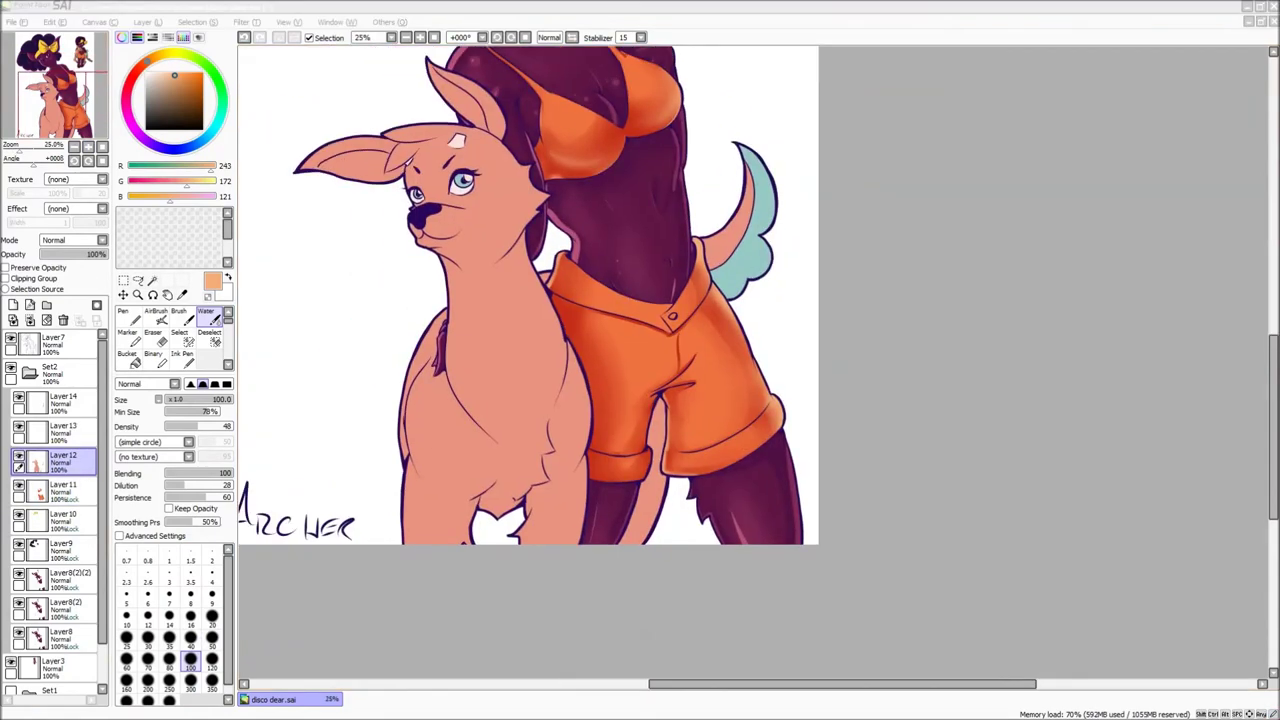
left_click(1202, 531)
left_click(181, 357)
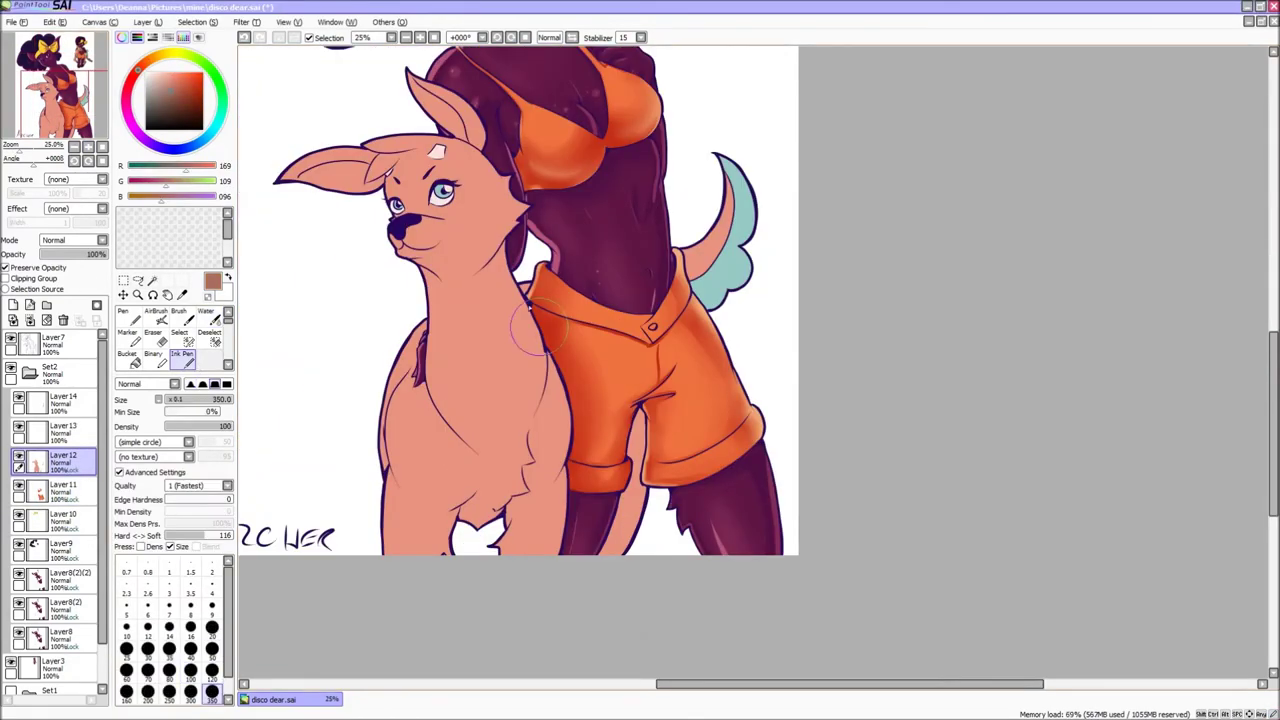
left_click_drag(540, 250, 495, 460)
left_click_drag(555, 370, 545, 545)
left_click_drag(630, 545, 631, 410)
mouse_move(420, 550)
left_mouse_down()
mouse_move(525, 480)
mouse_move(527, 430)
left_mouse_up()
Step: Shade the deer's neck base and jaw with the ink pen at size 100 and bucket-fill the outlined head shadow in brown
left_click(190, 668)
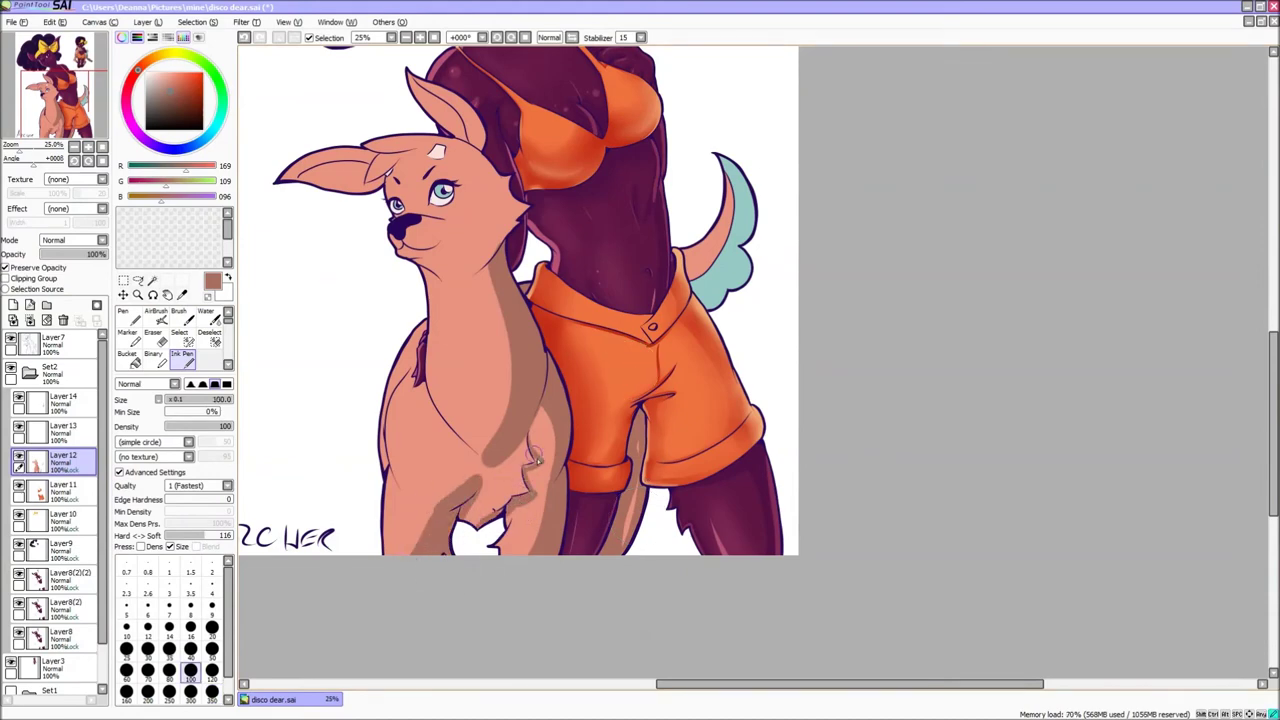
left_click_drag(440, 365, 480, 425)
key("g")
left_click(495, 205)
key("ctrl+z")
left_click(489, 193)
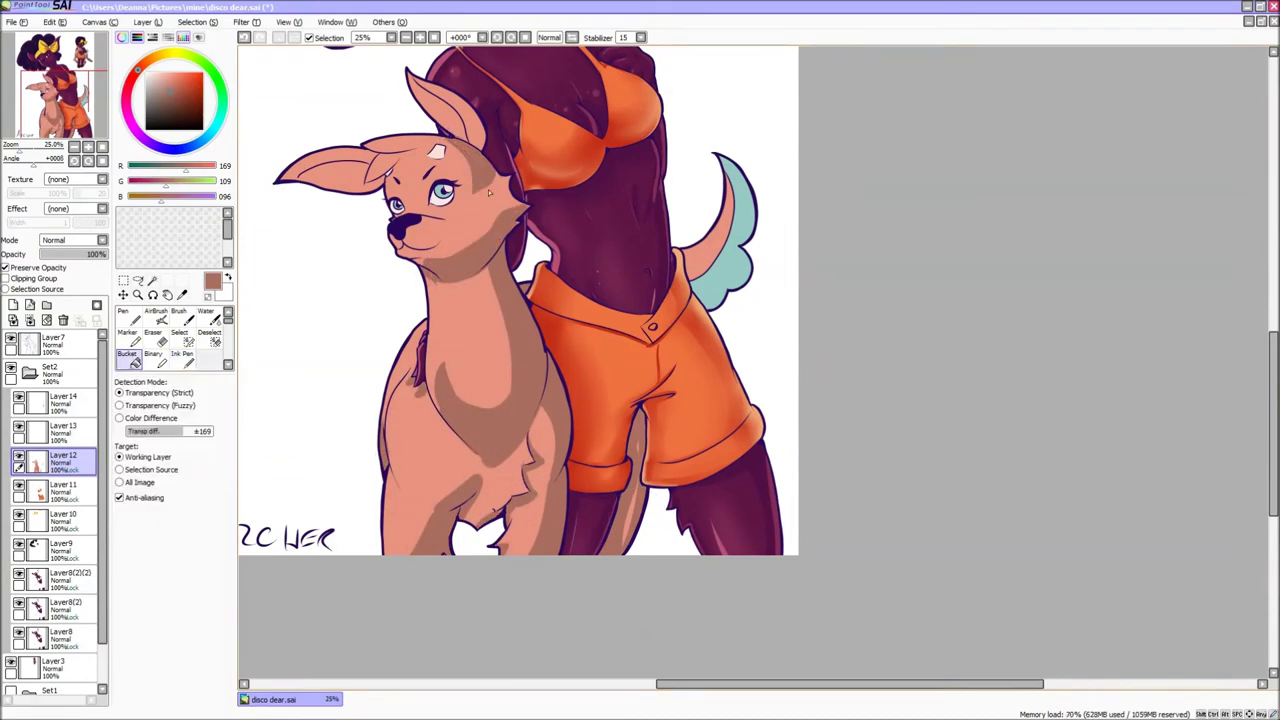
Step: Shade the deer's ears and forehead tuft in brown, outlining with the ink pen and filling with the Bucket
key("n")
scroll(489, 193, "up", 4)
key("g")
left_click(362, 357)
key("n")
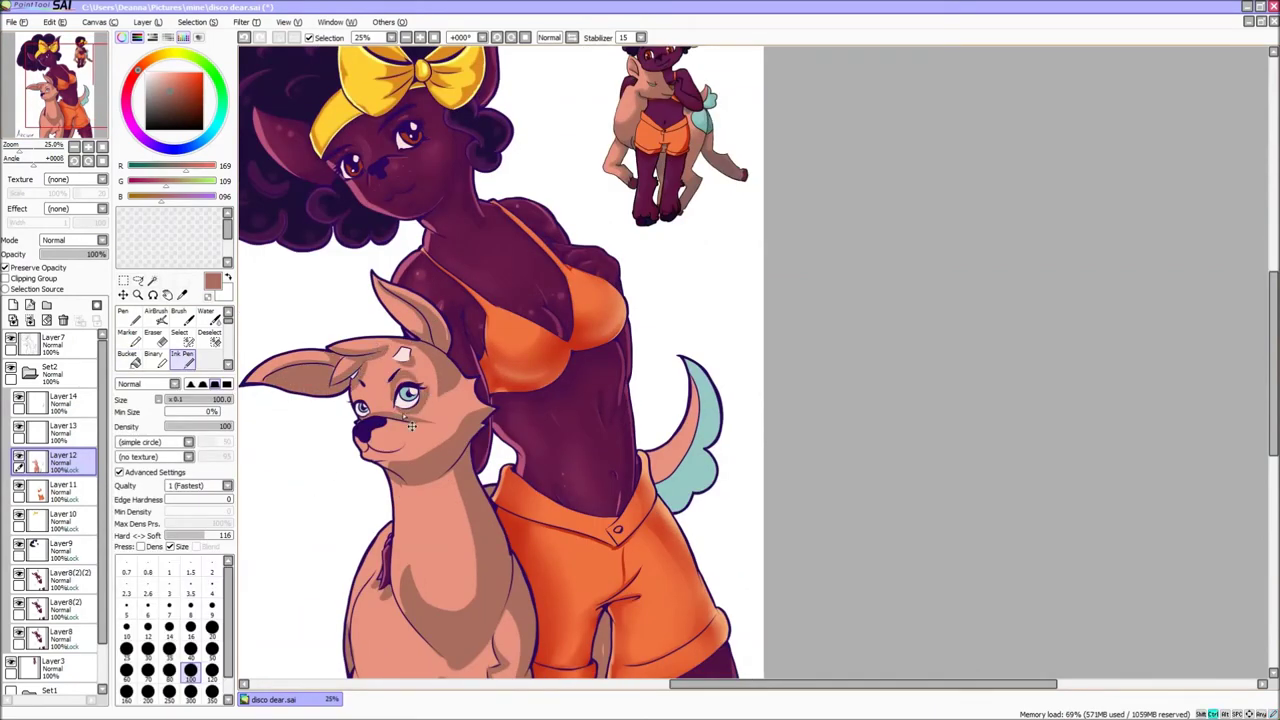
Step: Fill the deer's cheek and muzzle shadows in brown and shade its shoulder beside the girl's hand
key("g")
key("n")
key("g")
key("n")
scroll(457, 400, "down", 3)
scroll(703, 395, "up", 3)
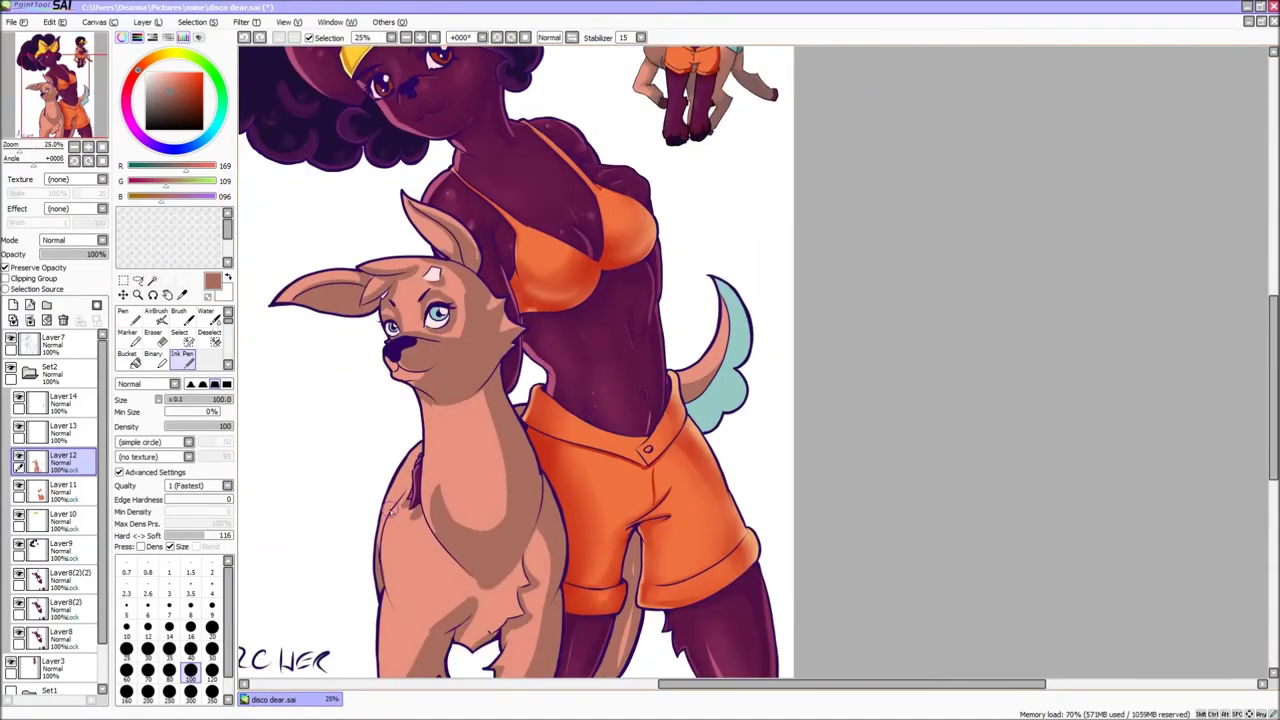
left_click_drag(480, 595, 477, 408)
scroll(730, 385, "down", 3)
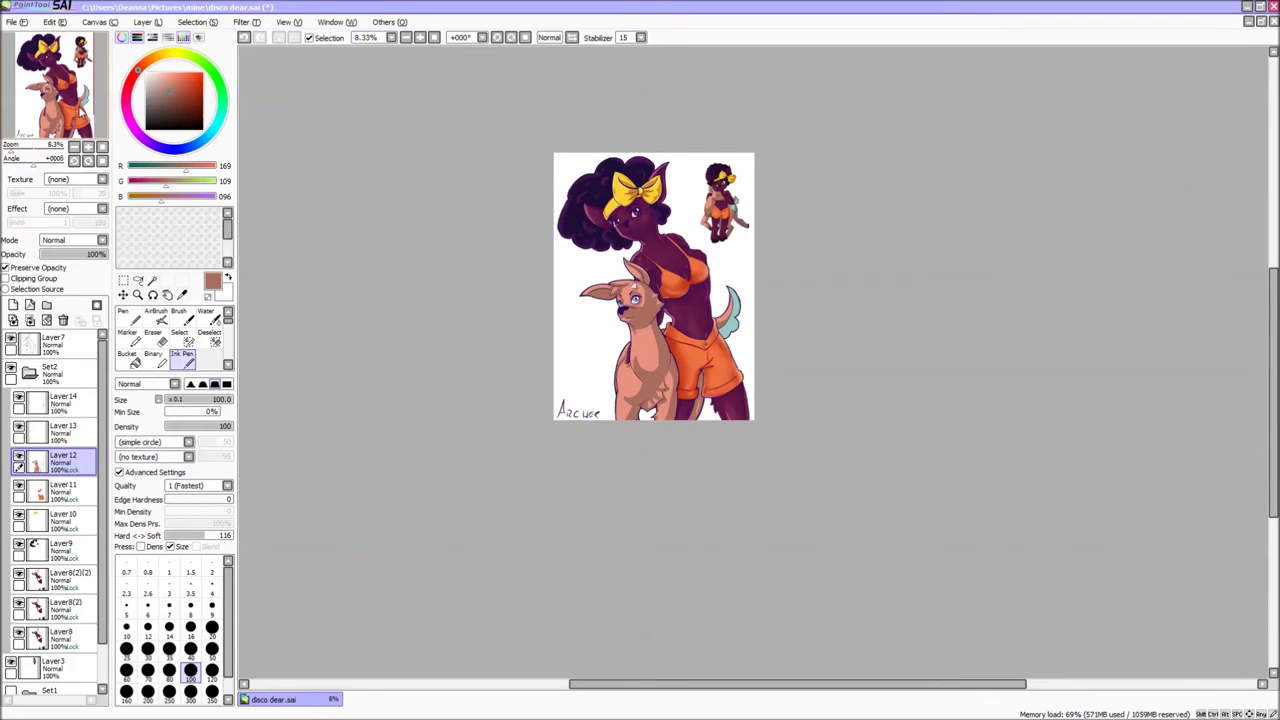
scroll(710, 345, "up", 3)
Step: Add pale peach RGB 240, 187, 165 highlights to the deer's neck, chest, legs, ears and tail with the ink pen at size 100
left_click_drag(710, 345, 710, 560)
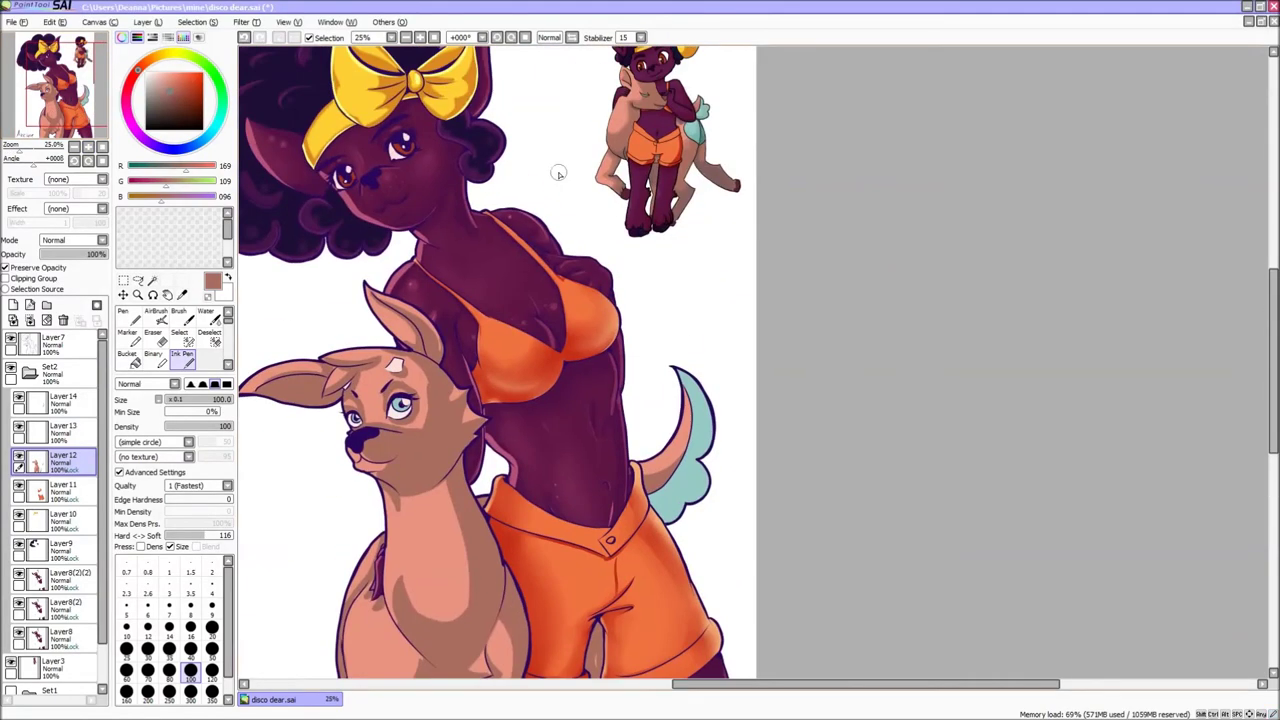
left_click(163, 75)
left_click_drag(487, 558, 487, 373)
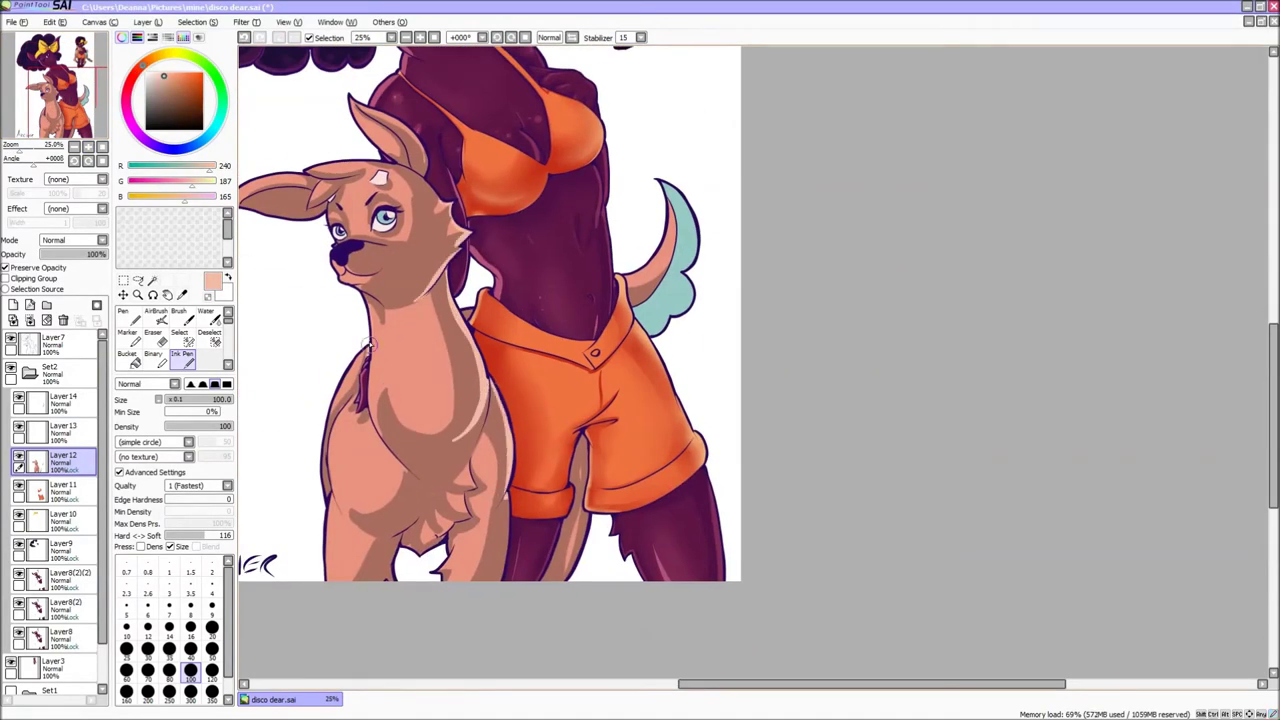
mouse_move(368, 396)
left_mouse_down()
mouse_move(340, 505)
mouse_move(431, 592)
left_mouse_up()
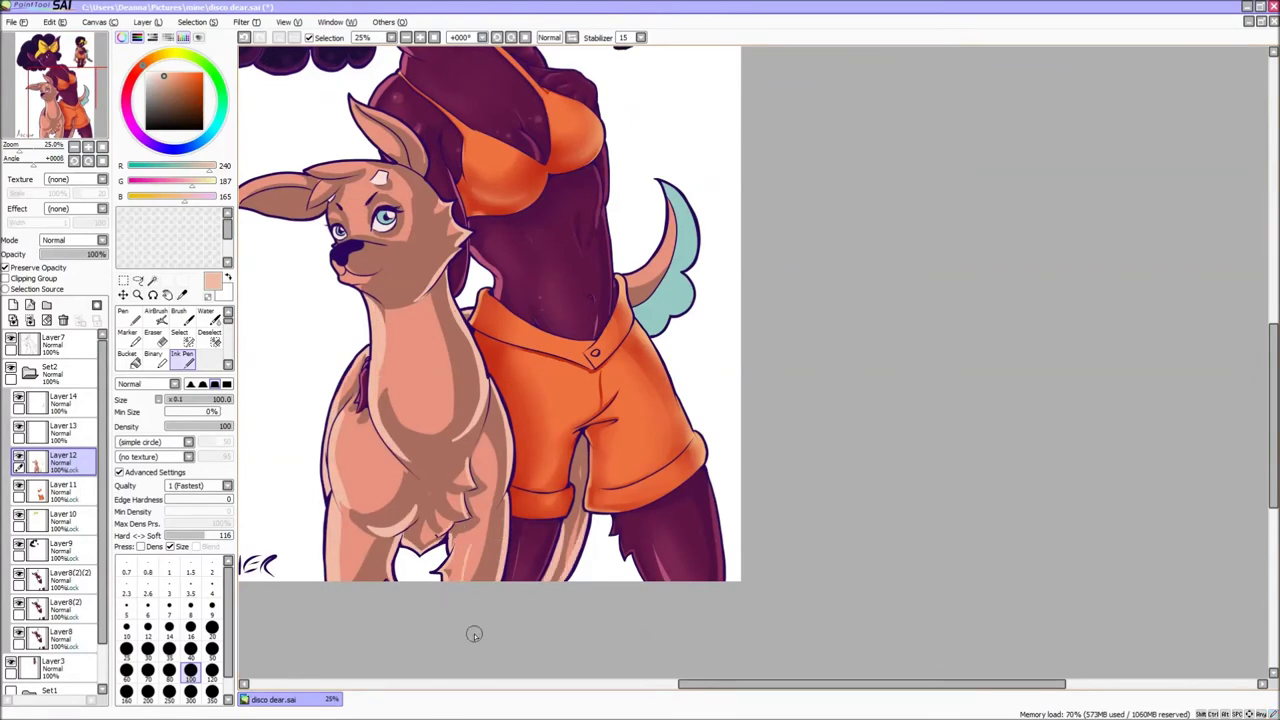
left_click_drag(314, 216, 384, 259)
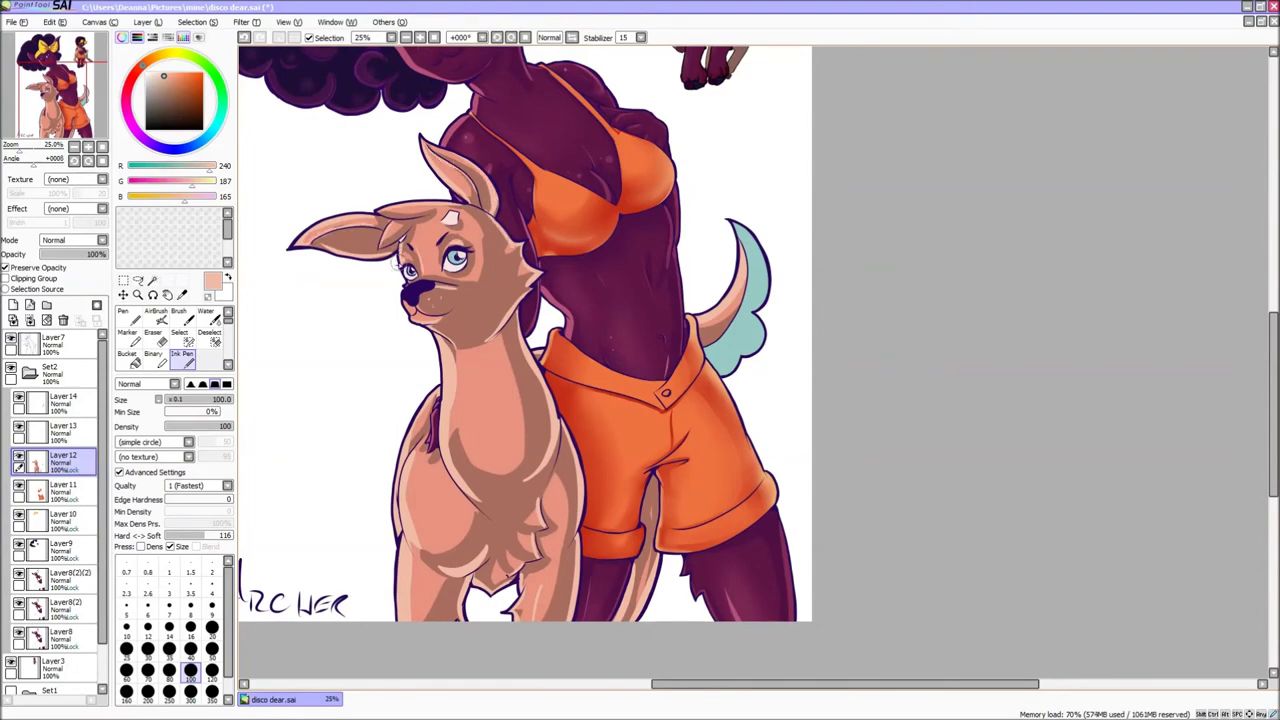
Step: Blend the shadows and highlights on the deer's neck, chest and legs with the Water brush at sizes 300 and 100
key("minus")
key("minus")
key("minus")
left_click(206, 318)
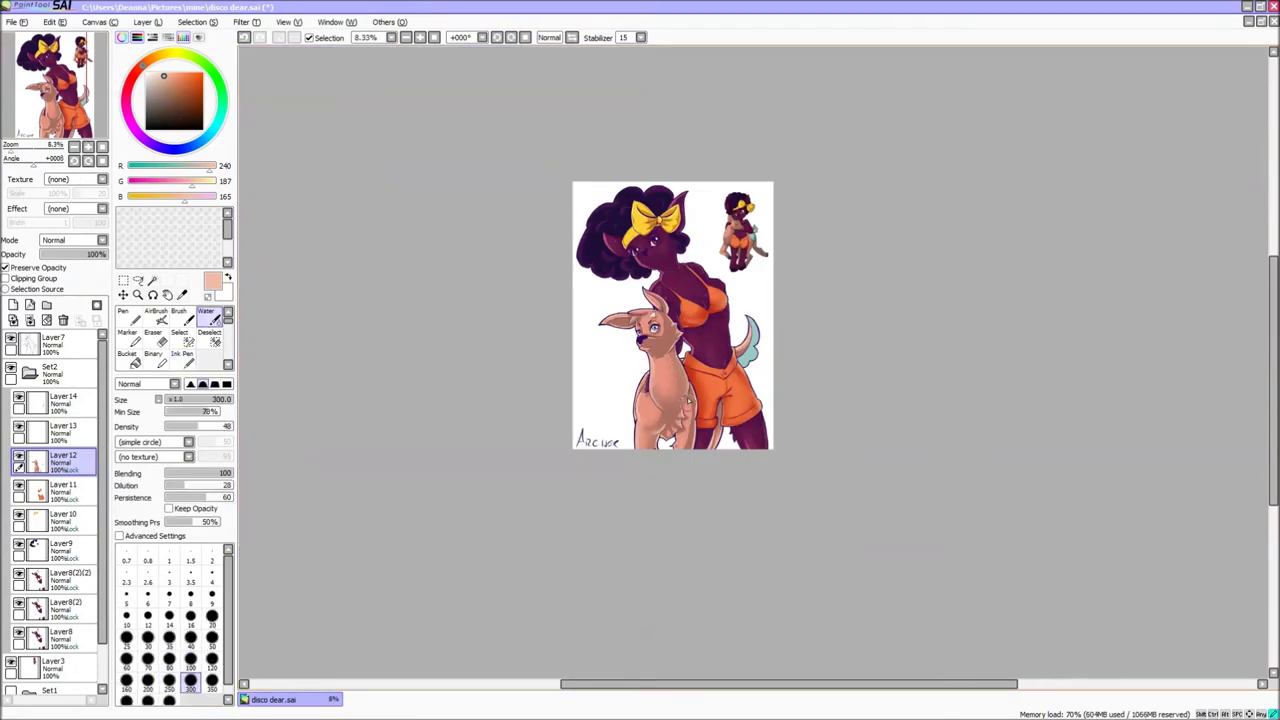
key("plus")
key("plus")
key("plus")
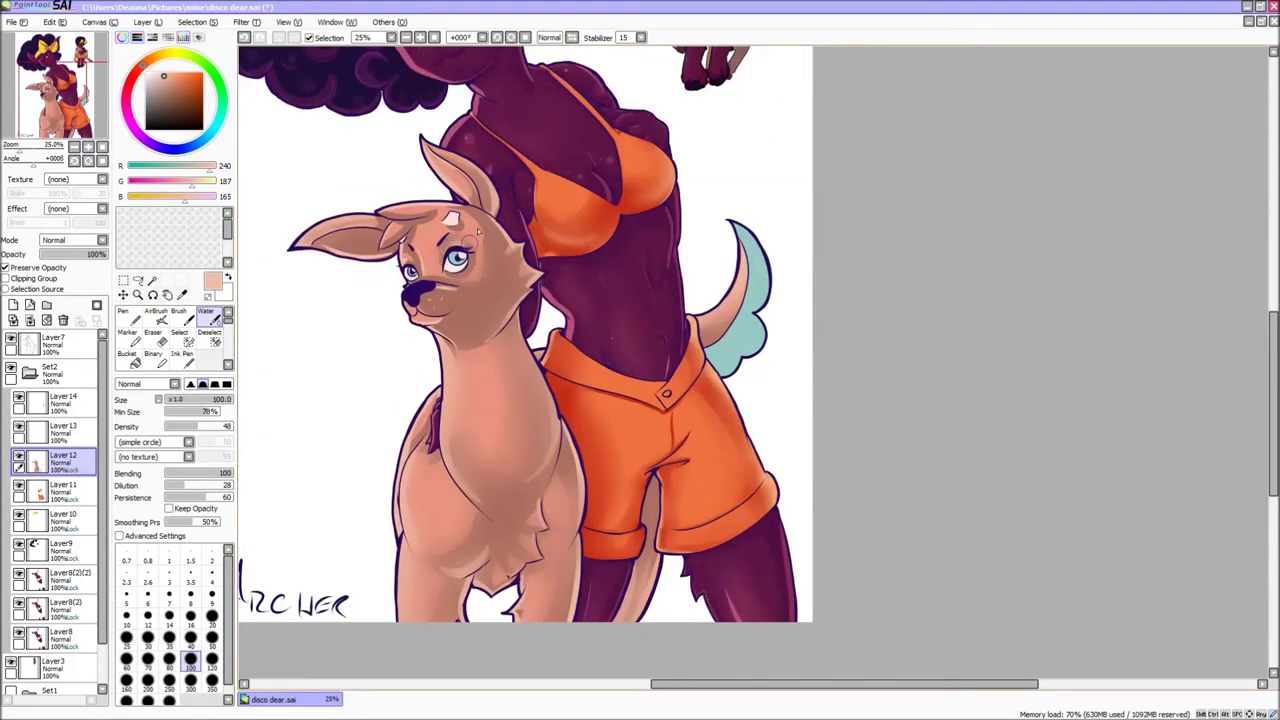
Step: Soften the deer's face and jaw shadows with the Water brush at size 100 in brown RGB 171, 110, 97
left_click(449, 344, "alt")
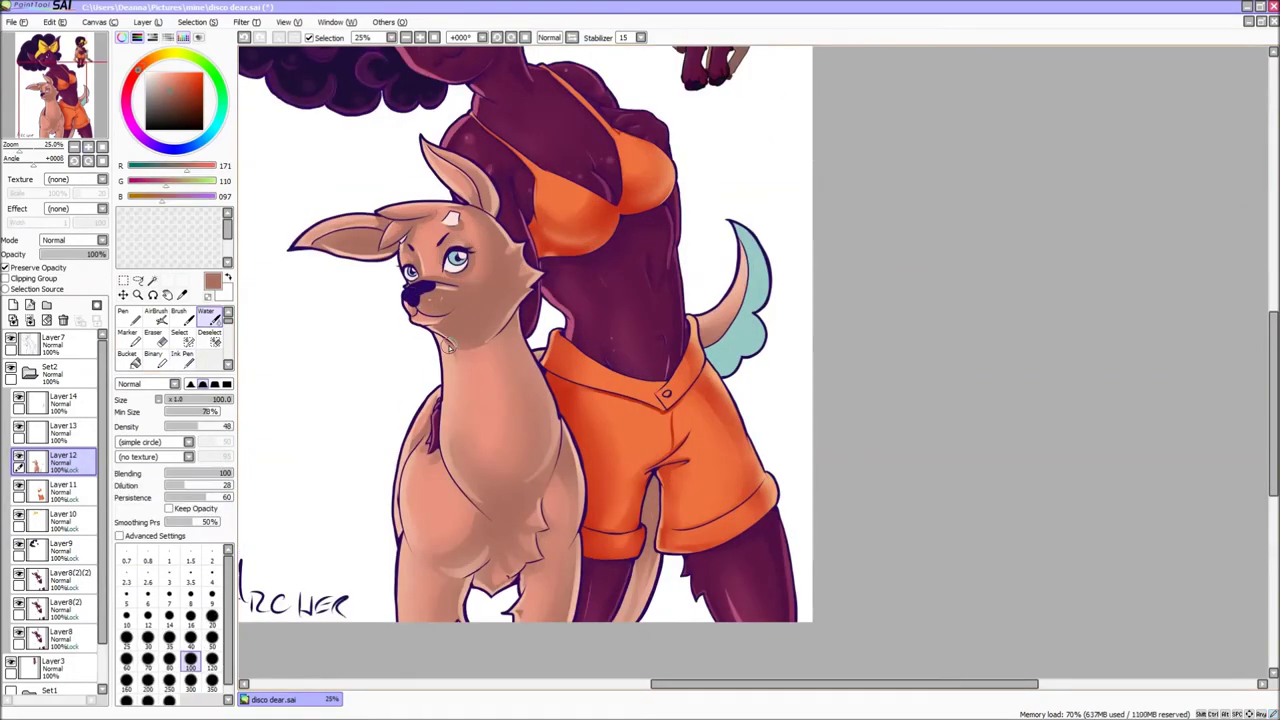
key("minus")
key("plus")
key("plus")
key("plus")
key("plus")
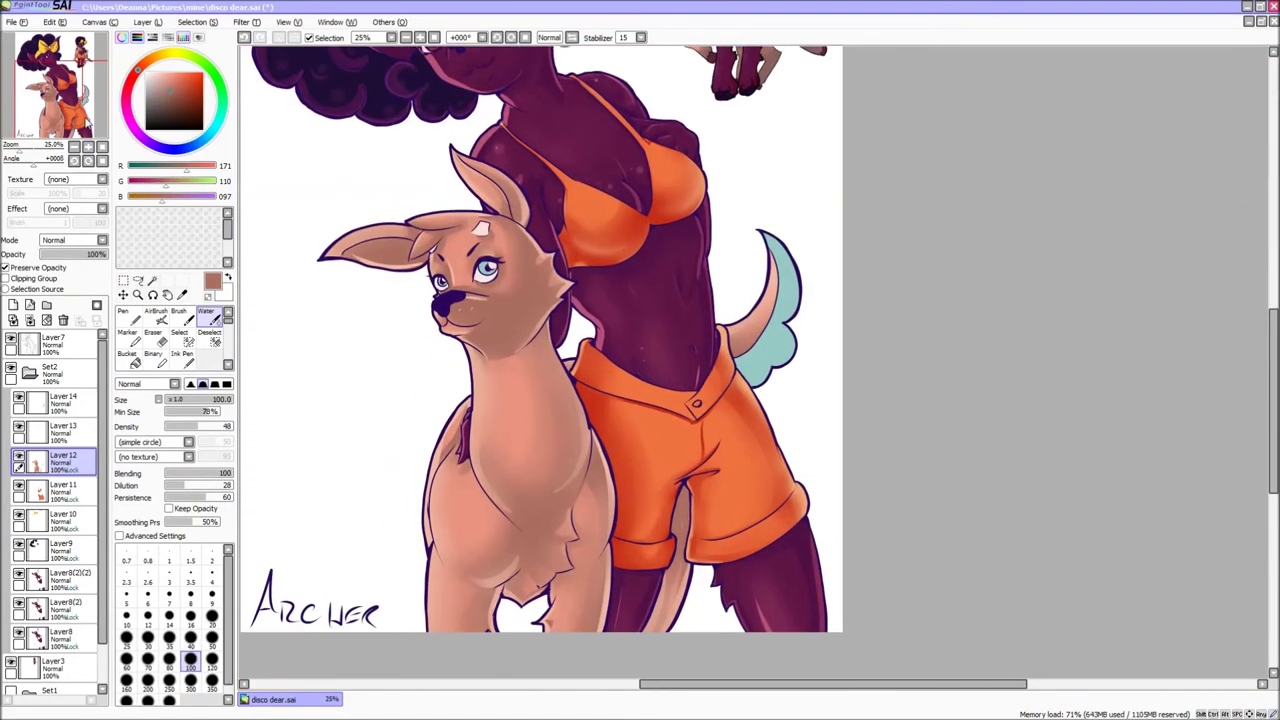
Step: Select Layer13 and shade the tail's teal fur in darker teal
left_click(62, 430)
key("plus")
key("plus")
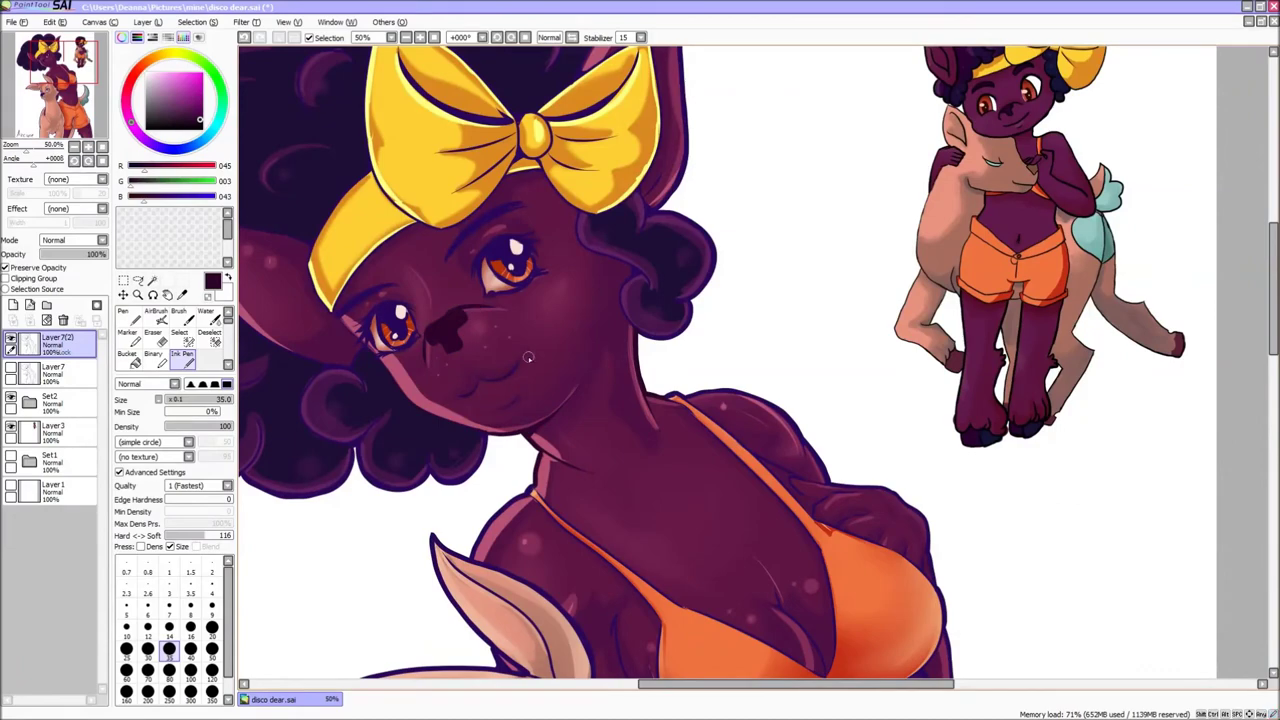
Step: On Layer7(2), recolour the girl's nose dark purple RGB 45, 3, 43 with pink RGB 183, 81, 115 and white highlights
left_click(455, 316)
left_click(454, 339, "alt")
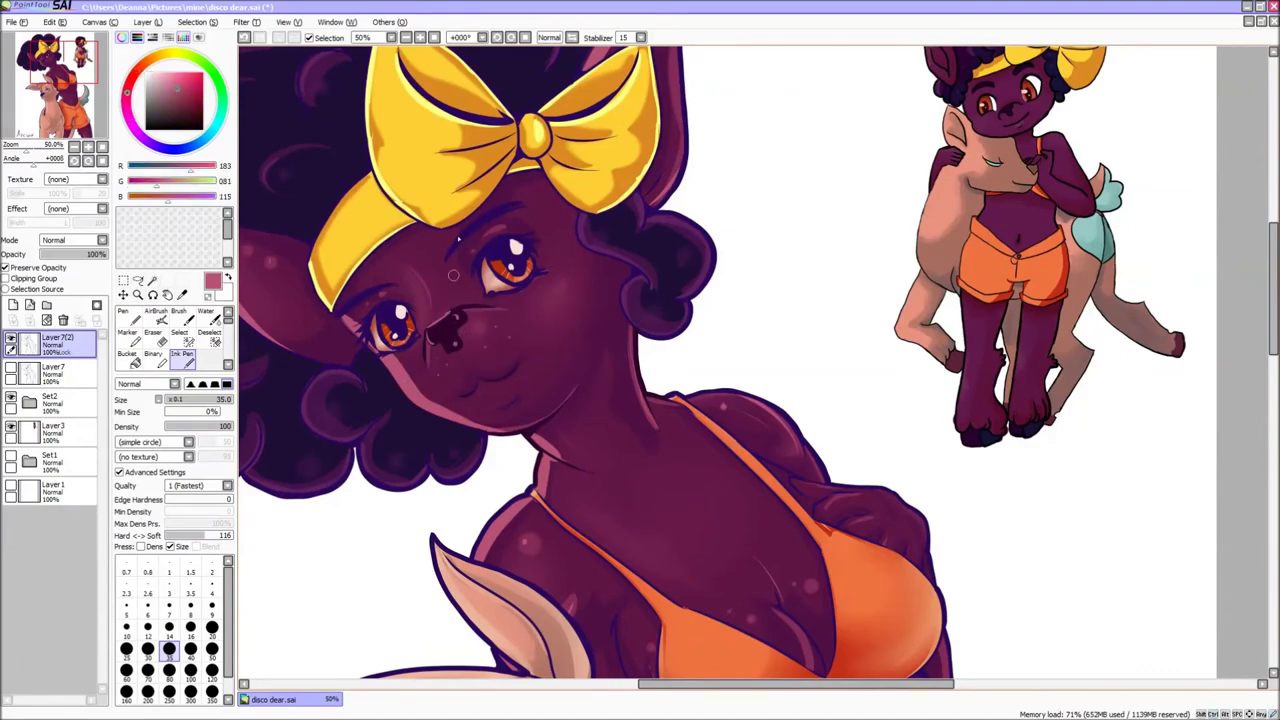
left_click(451, 320, "alt")
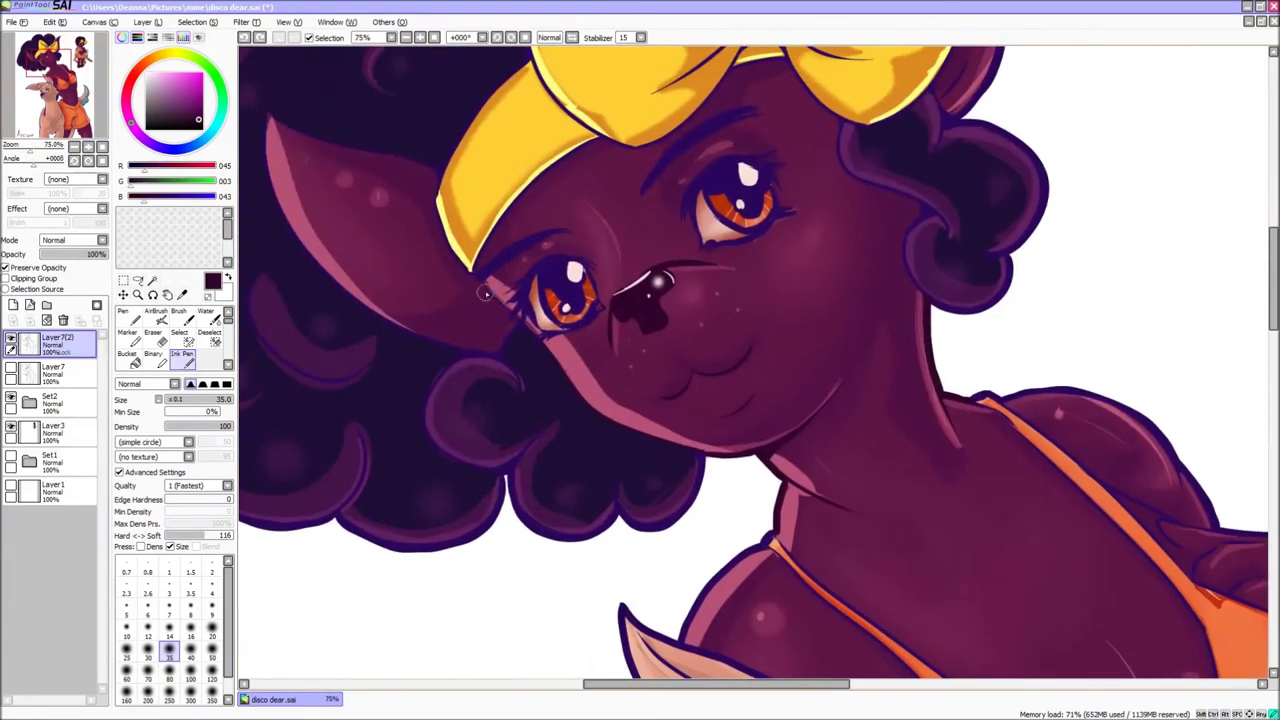
Step: Recolour the girl's eye line art, using RGB 29, 13, 54 for the lashes and dark red RGB 78, 7, 15 inside the irises
left_click(575, 335, "alt")
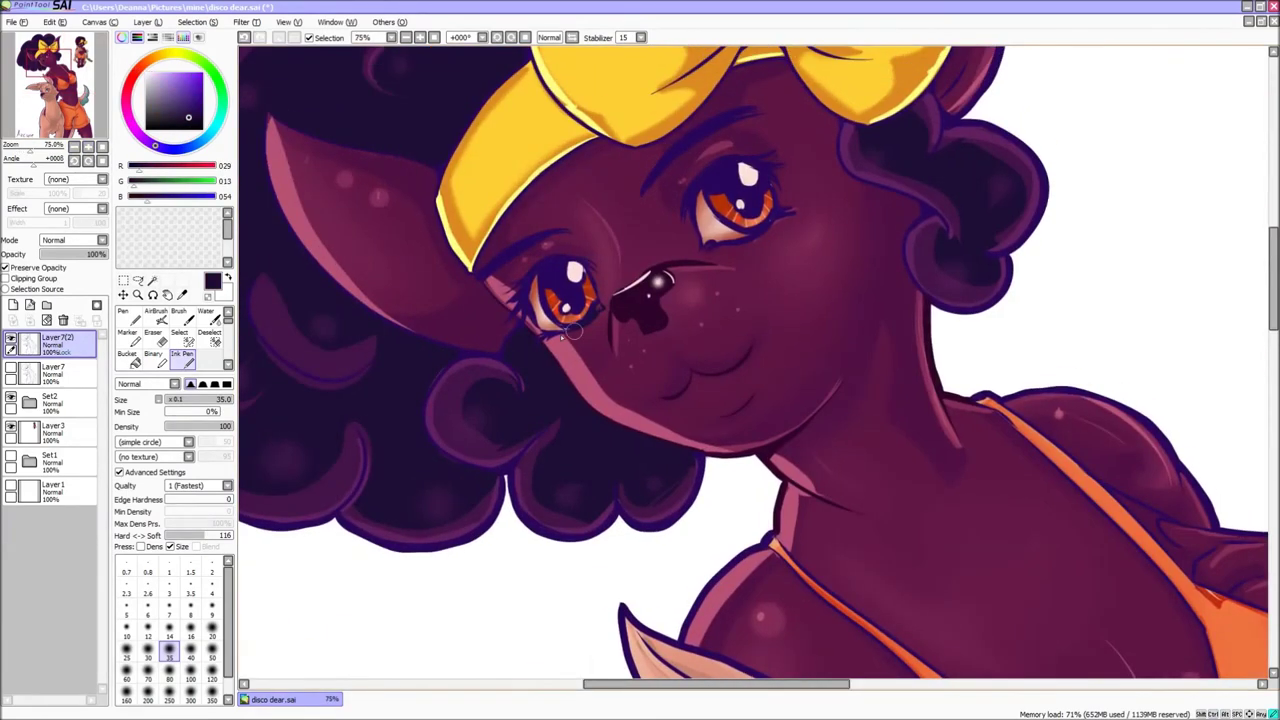
left_click(575, 297, "alt")
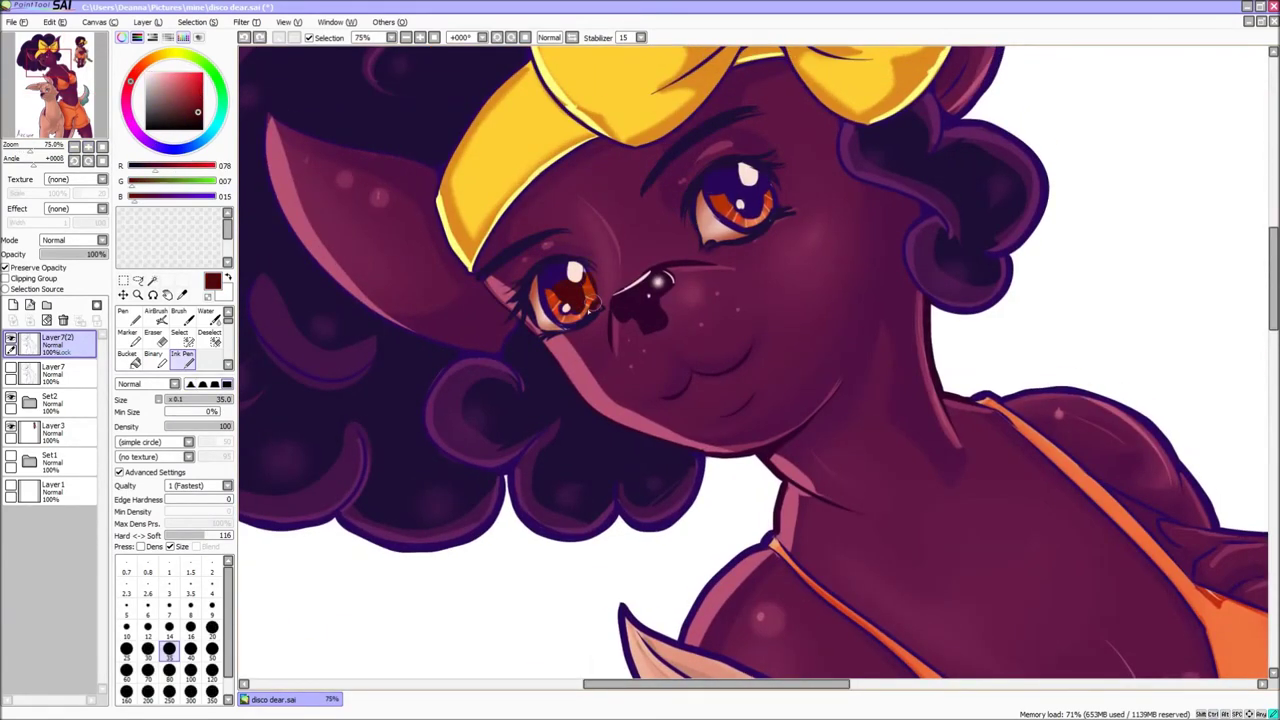
left_click(774, 200, "alt")
left_click(60, 44)
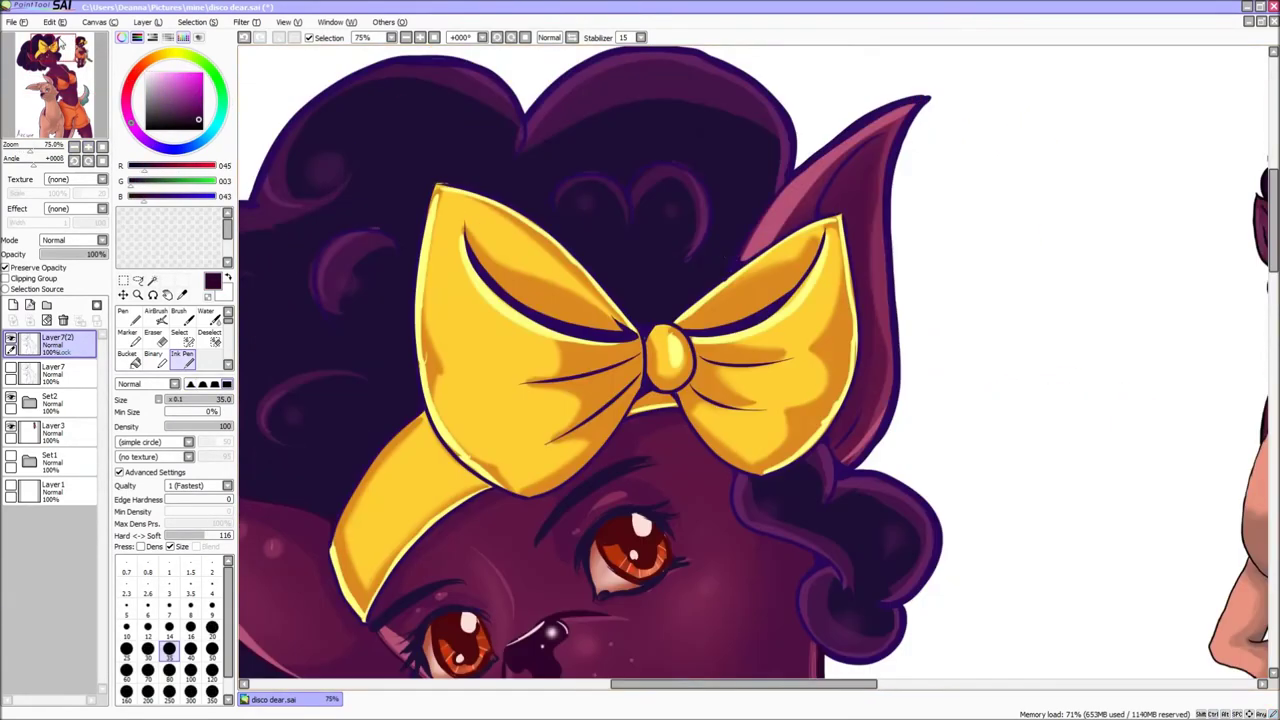
Step: Recolour the outlines of the girl's arms and torso dark purple RGB 45, 3, 43 with the ink pen at size 35
left_click(74, 63)
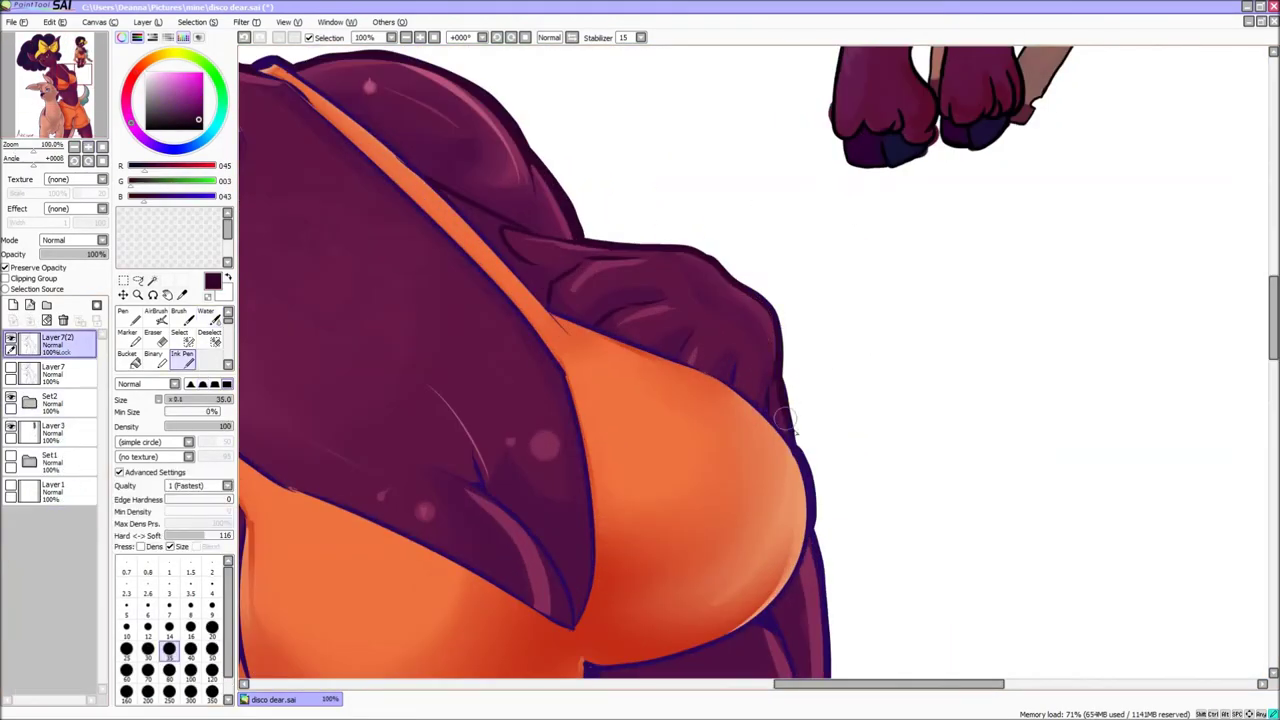
left_click_drag(787, 422, 538, 367)
left_click(6, 268)
left_click_drag(700, 150, 893, 375)
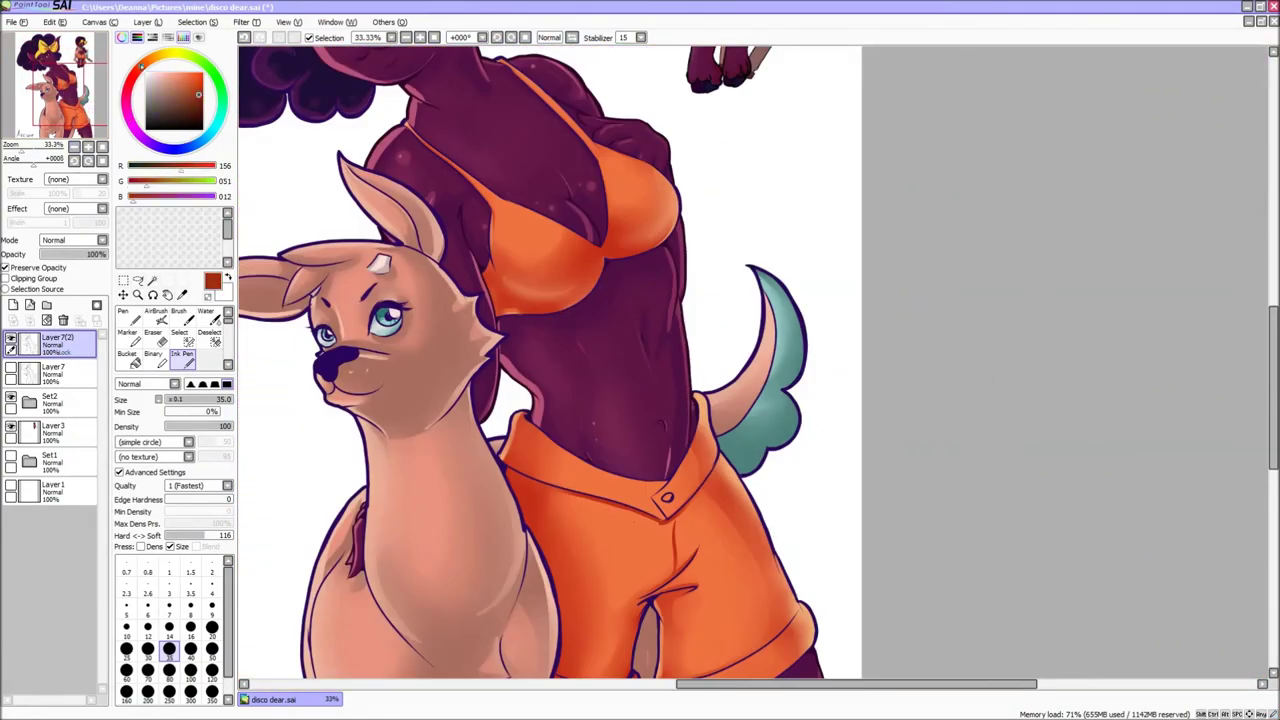
Step: Recolour the line art of the shorts' cuffs, creases, waistband and button dark red RGB 156, 28, 12 with the ink pen at size 35
scroll(682, 456, "up", 3)
left_click_drag(418, 578, 540, 556)
left_click_drag(440, 345, 432, 545)
scroll(409, 222, "down", 3)
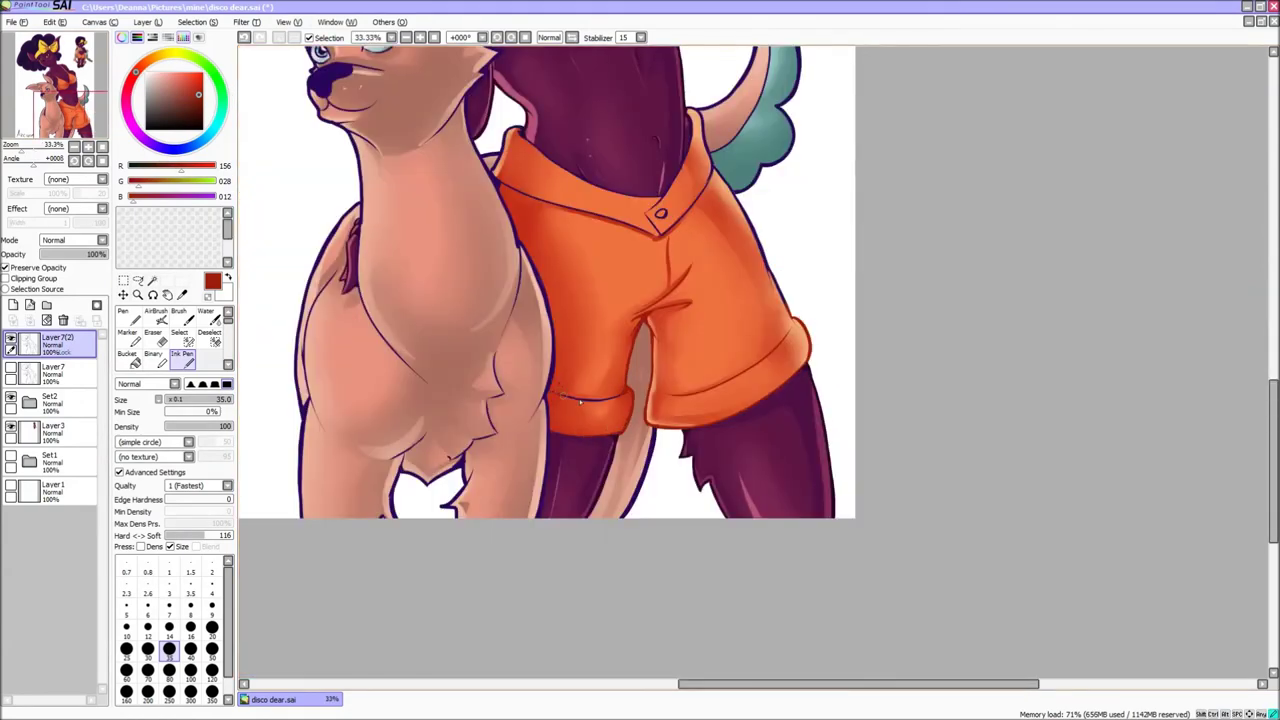
scroll(566, 387, "up", 1)
scroll(518, 325, "up", 1)
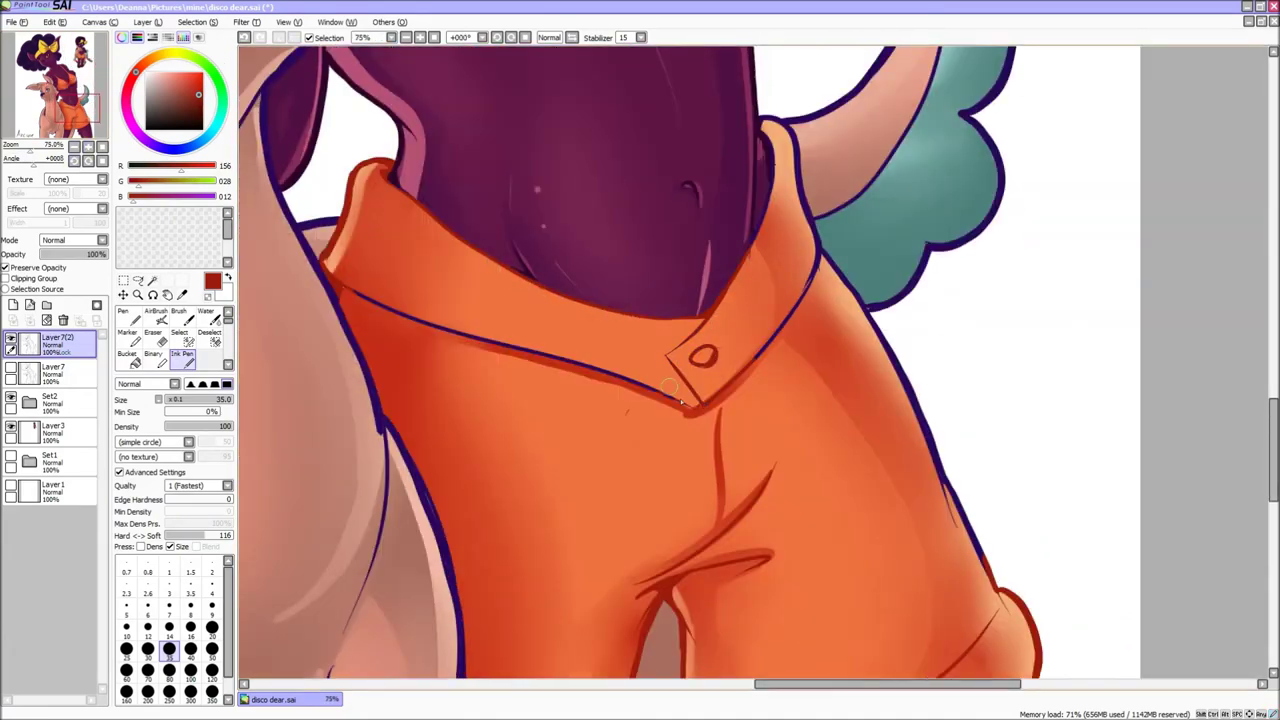
left_click_drag(682, 402, 469, 494)
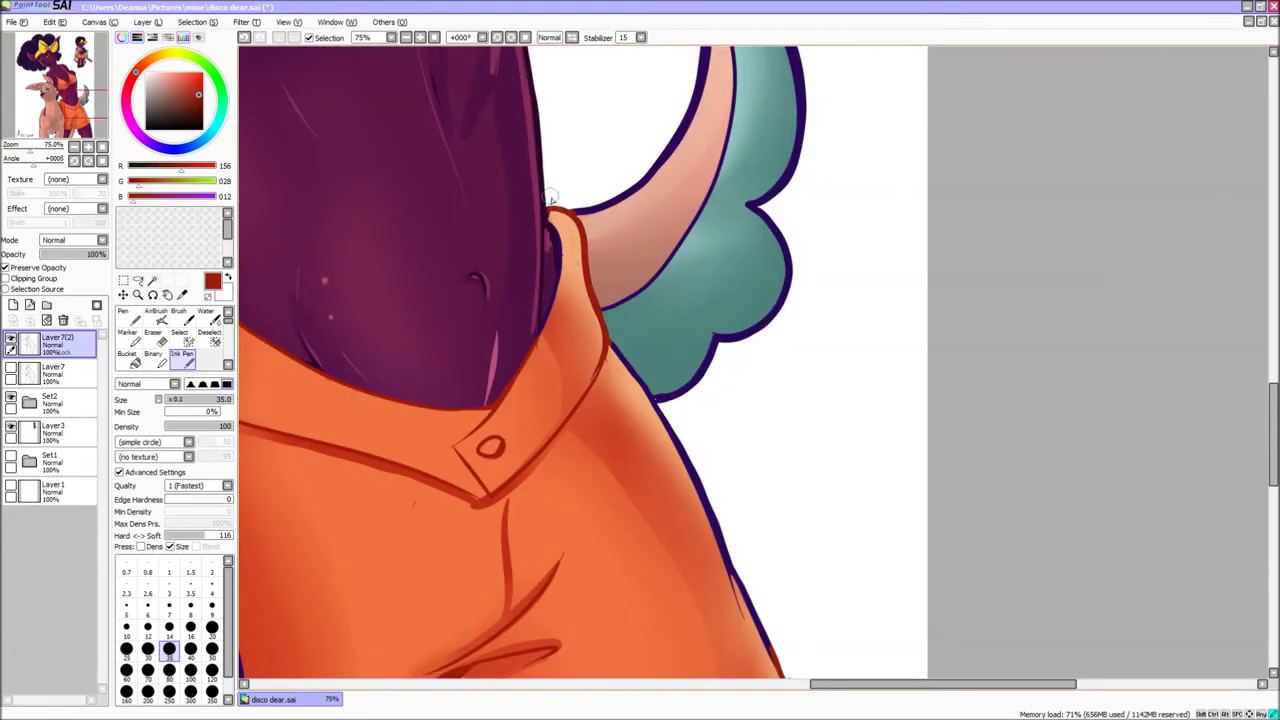
left_click_drag(537, 345, 507, 480)
mouse_move(769, 567)
left_mouse_down()
mouse_move(700, 312)
mouse_move(530, 140)
left_mouse_up()
Step: Recolour the bikini's outlines dark red RGB 156, 28, 12 and pick dark purple RGB 45, 3, 43 for the adjoining skin lines
mouse_move(726, 323)
left_mouse_down()
mouse_move(776, 473)
mouse_move(516, 338)
left_mouse_up()
left_click(516, 338, "alt")
scroll(609, 390, "up", 2)
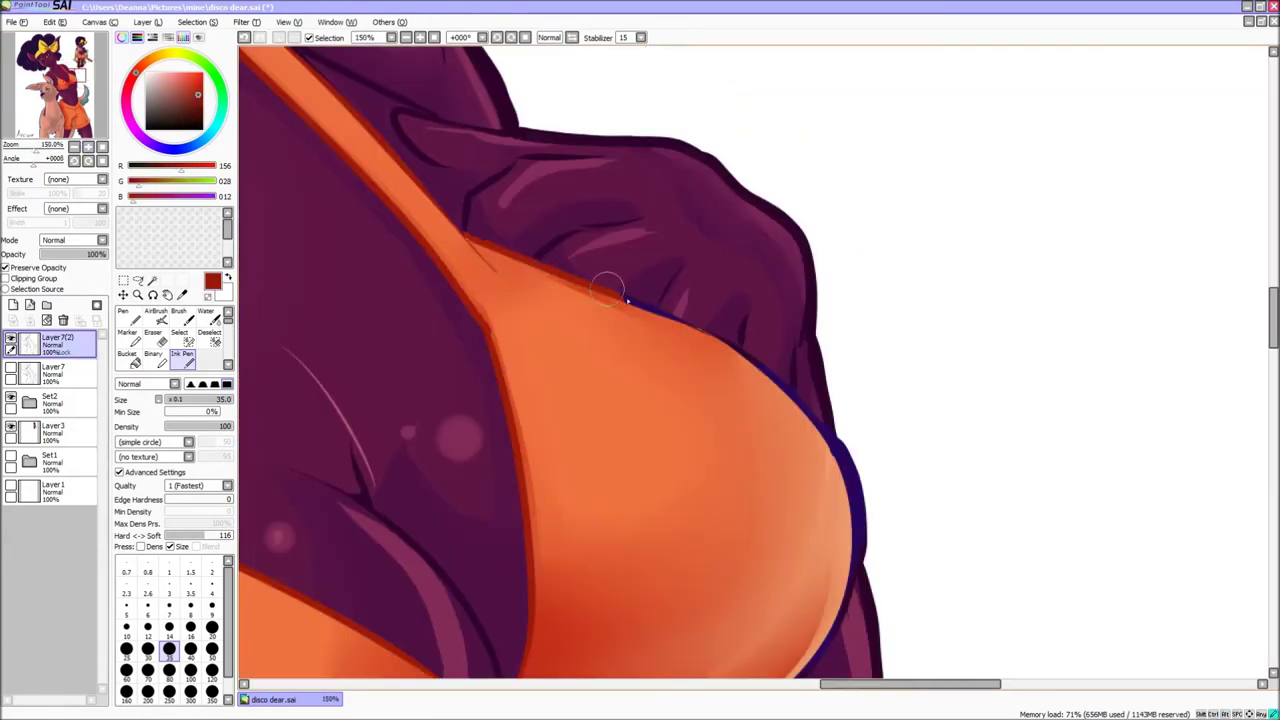
mouse_move(815, 415)
left_mouse_down()
mouse_move(848, 500)
mouse_move(637, 310)
left_mouse_up()
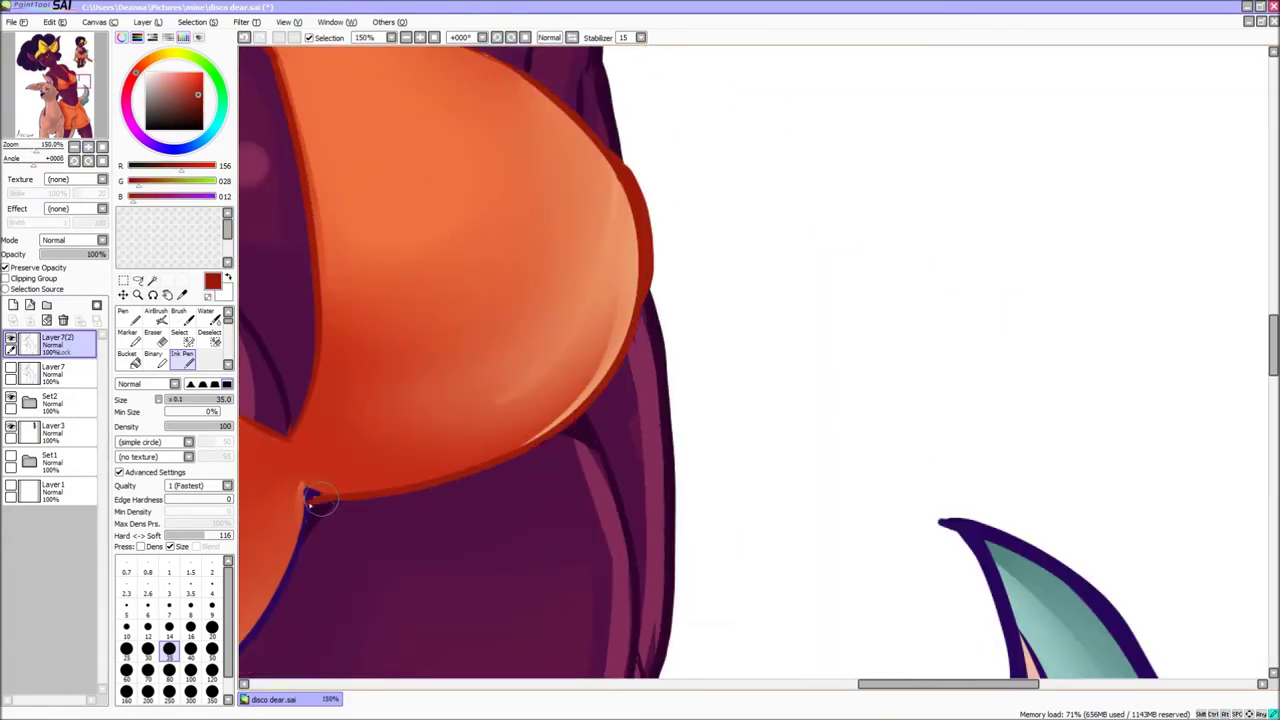
key("ctrl+minus")
right_click(358, 395)
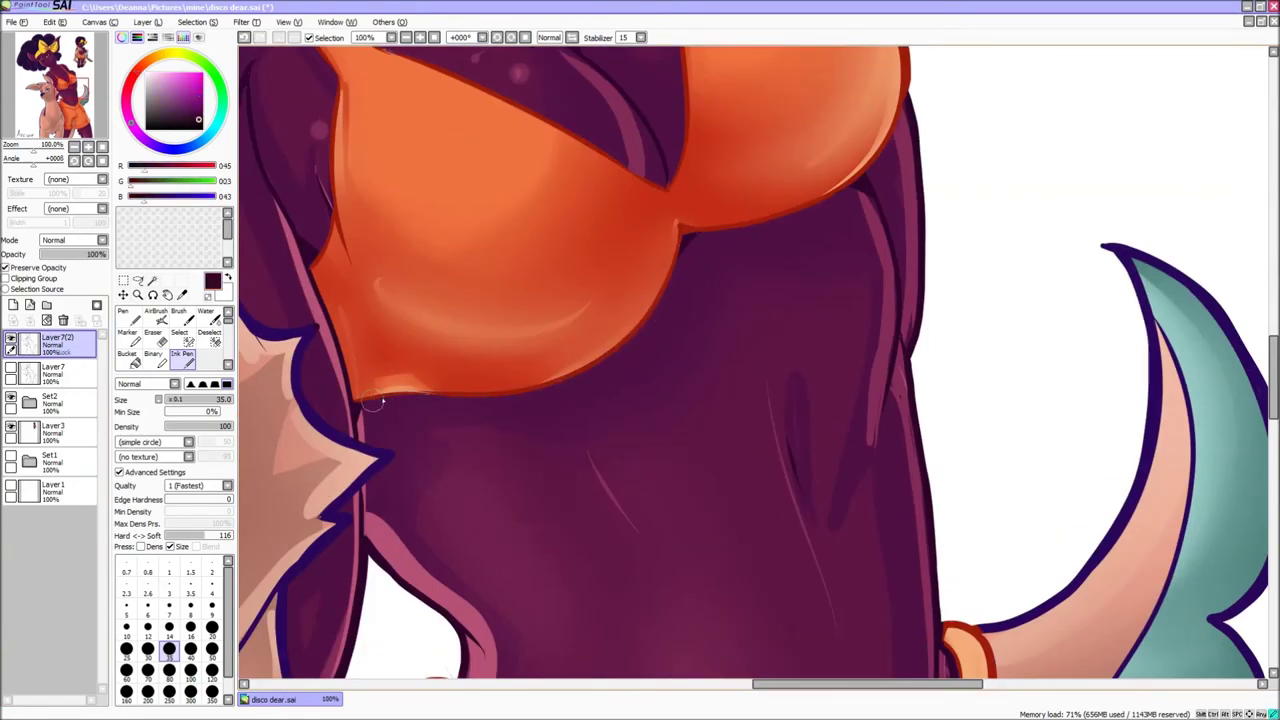
Step: Recolour the outer outline of the girl's hair purple RGB 138, 35, 144 with the ink pen at size 350
scroll(480, 370, "down", 4)
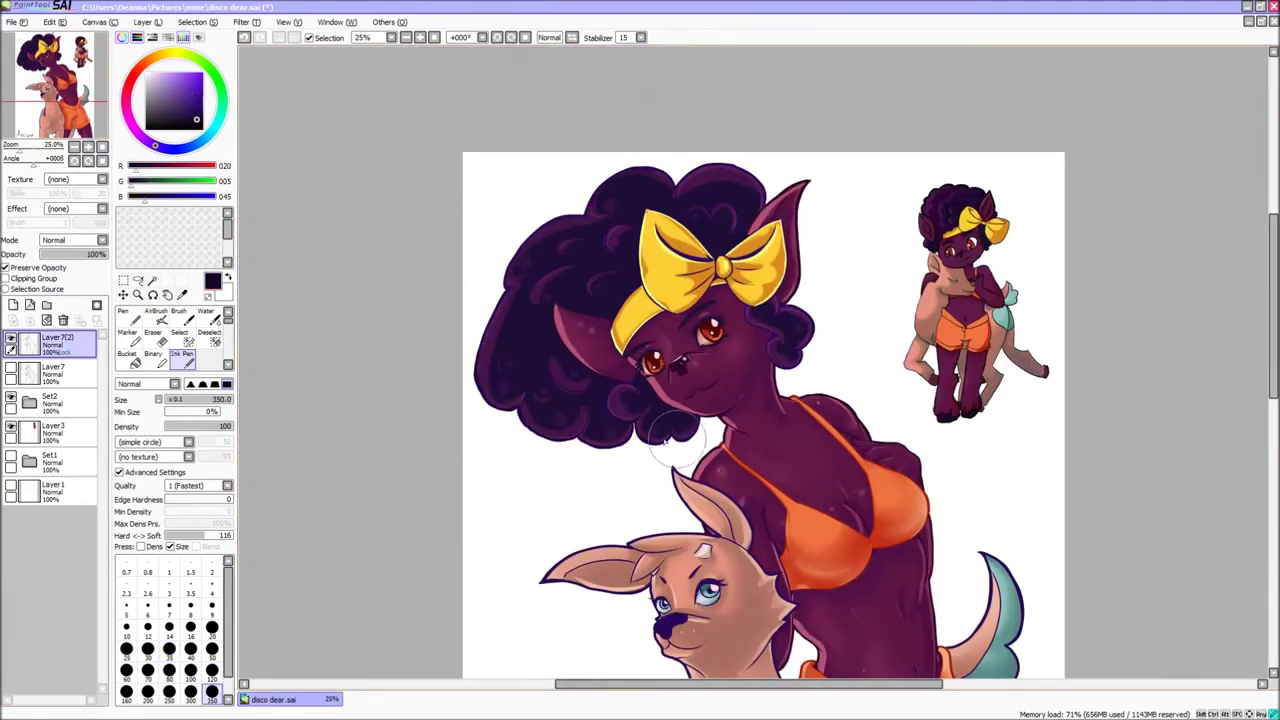
scroll(725, 210, "up", 2)
scroll(574, 523, "down", 2)
right_click(478, 395)
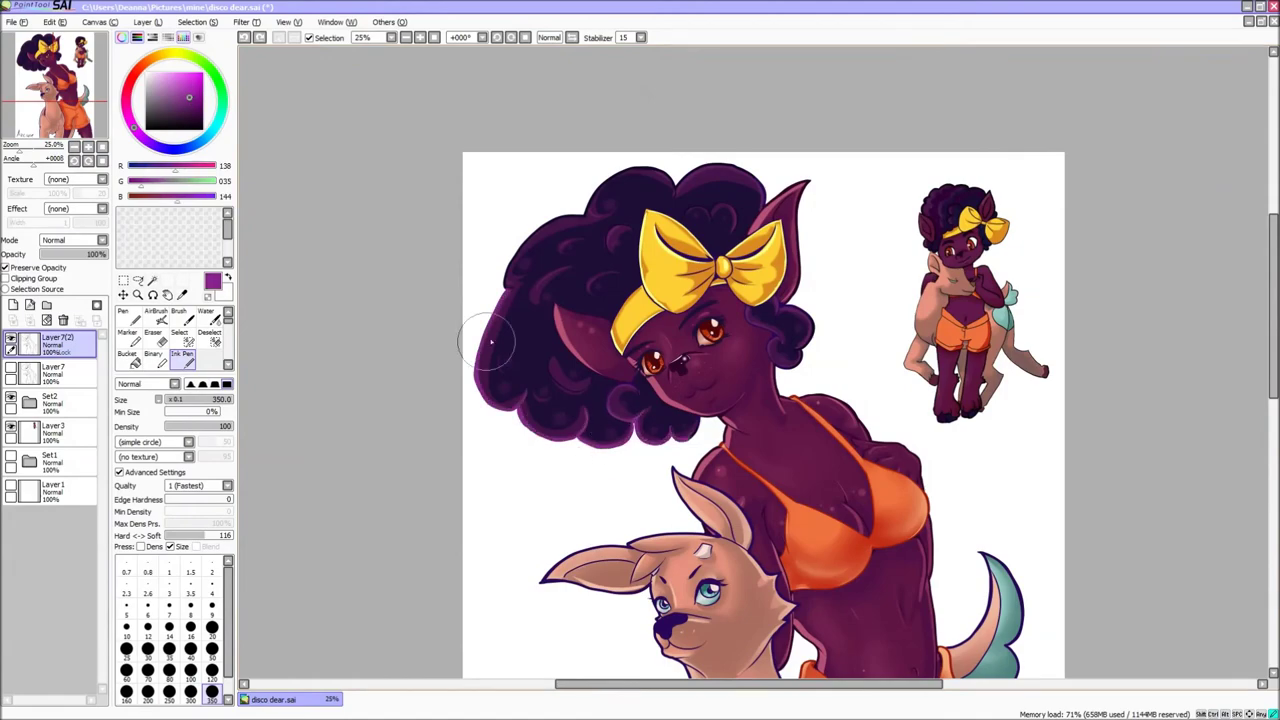
scroll(496, 342, "up", 3)
left_click_drag(423, 210, 518, 295)
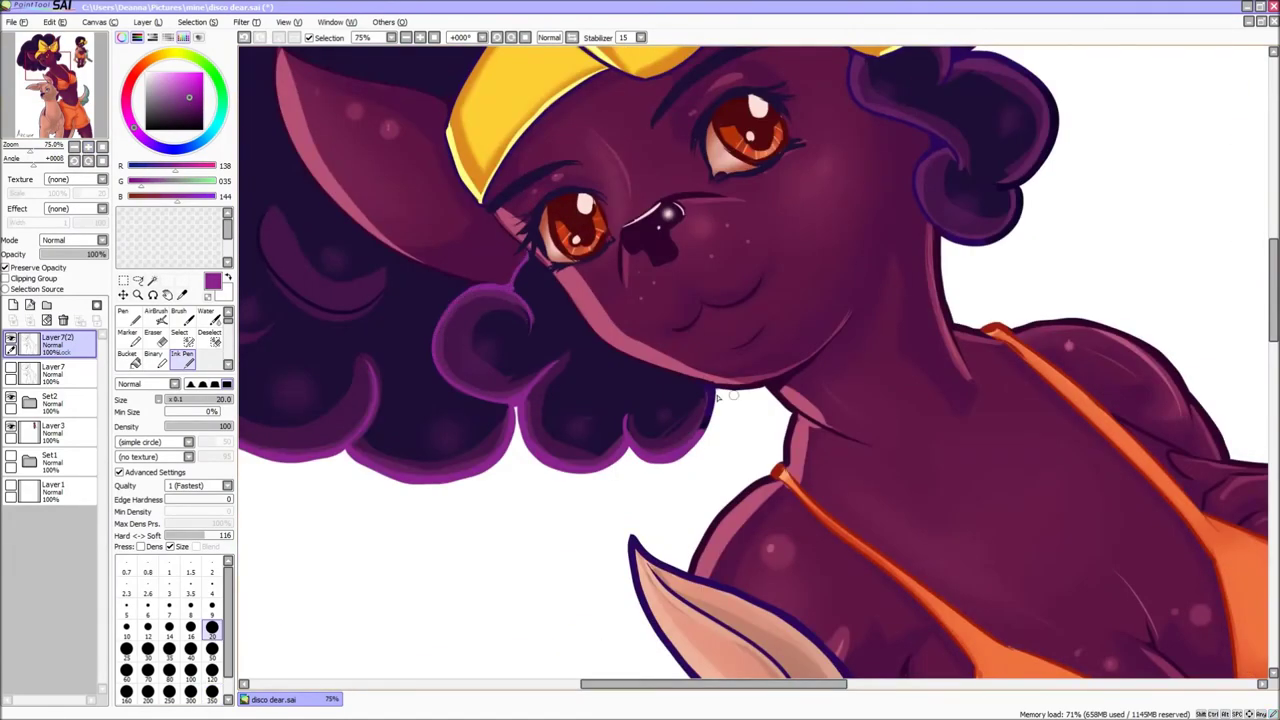
Step: Recolour the remaining hair outlines and inner curl lines purple RGB 138, 35, 144 with the ink pen at size 20
left_click_drag(717, 397, 912, 487)
left_click_drag(530, 250, 700, 450)
left_click_drag(560, 200, 688, 372)
left_click_drag(799, 297, 699, 342)
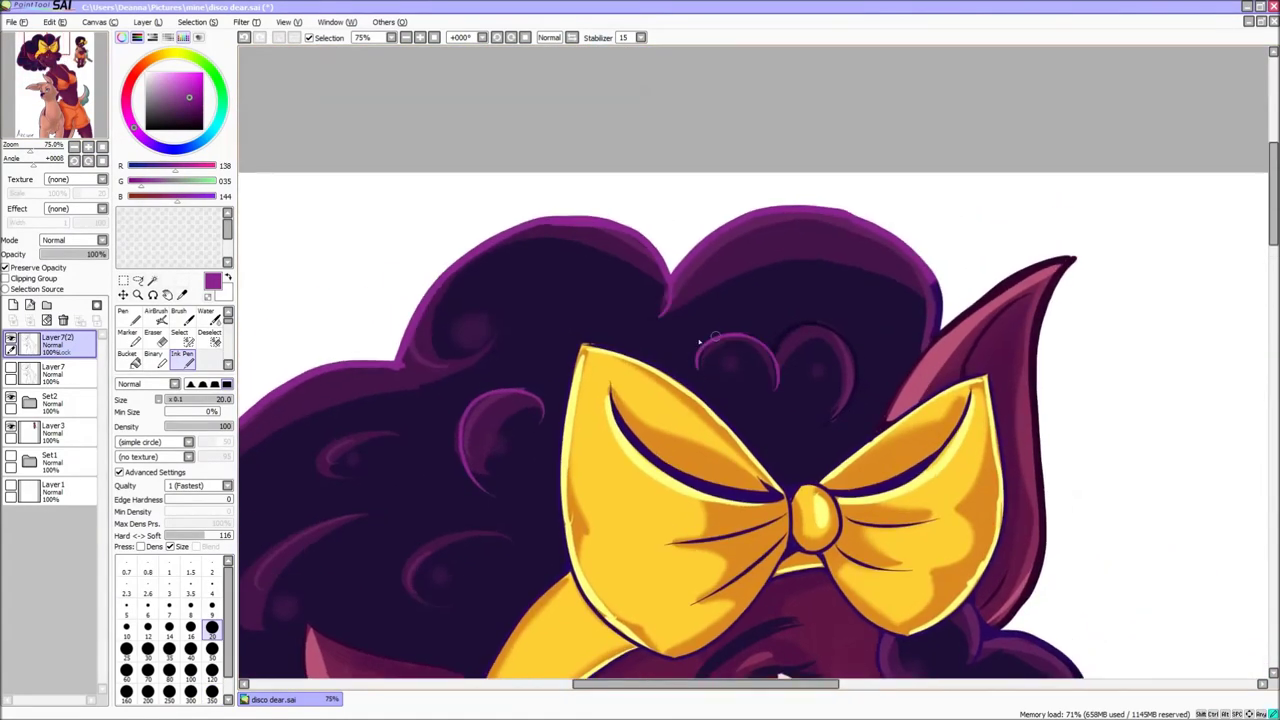
left_click_drag(925, 340, 630, 75)
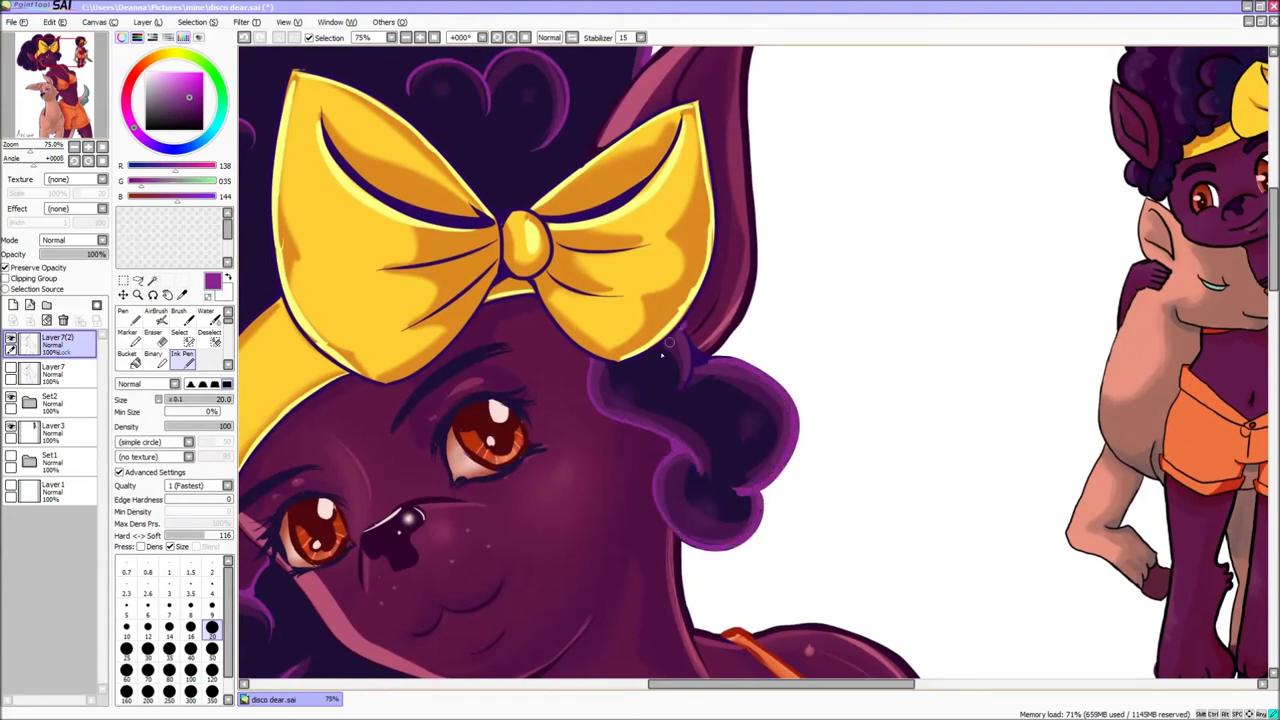
Step: Recolour the line art of the bow's larger loop and the headband orange-brown RGB 183, 88, 10
left_click(73, 148)
scroll(640, 360, "up", 5)
left_click_drag(322, 111, 652, 321)
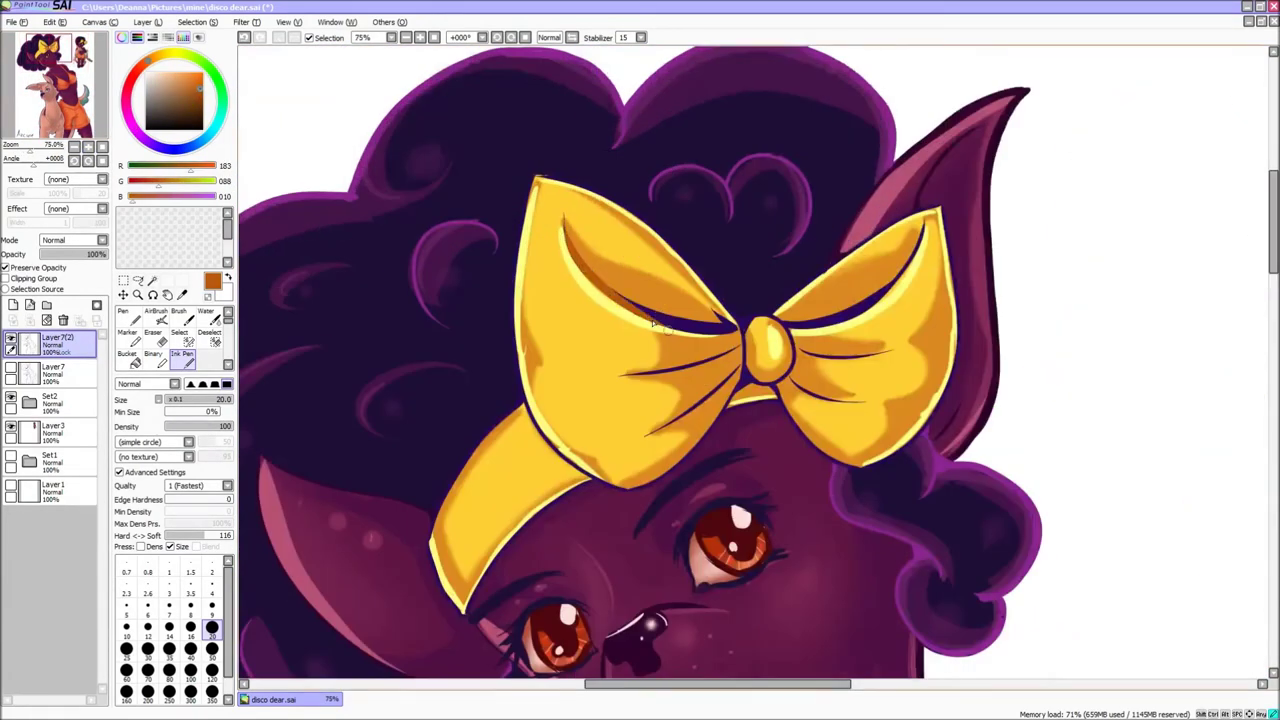
scroll(739, 350, "up", 1)
left_click_drag(483, 436, 483, 576)
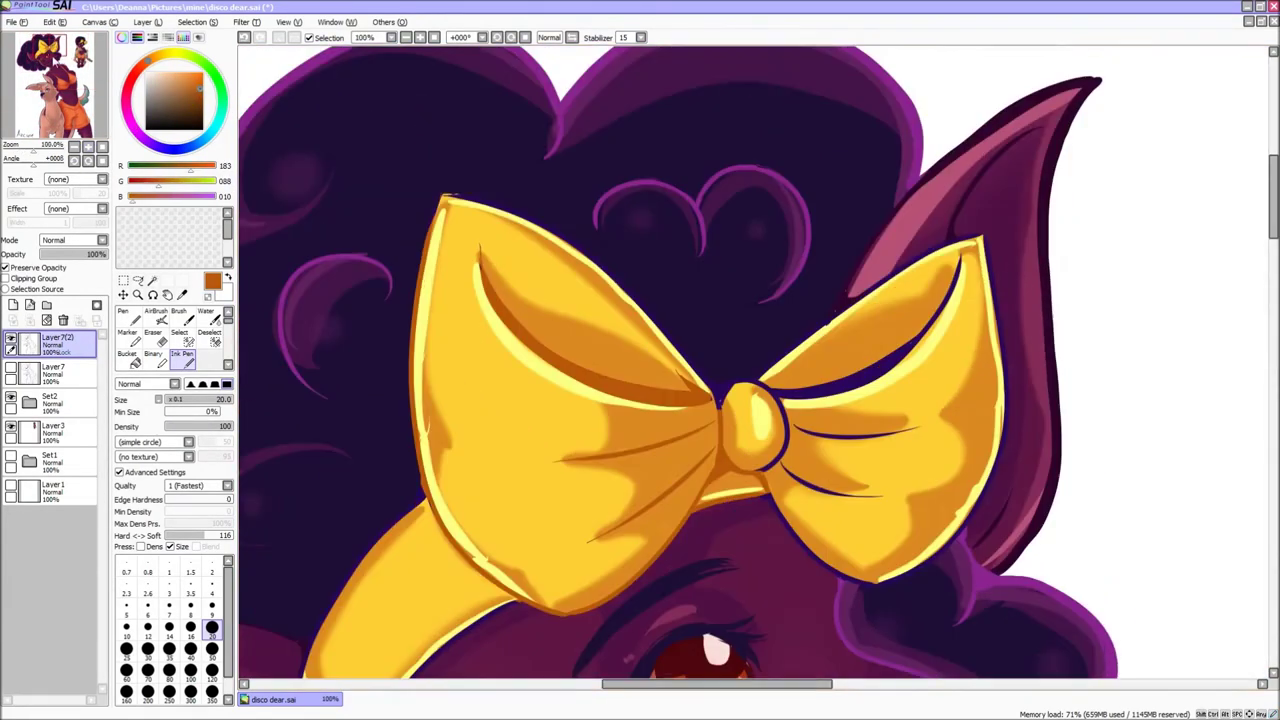
left_click_drag(672, 331, 815, 61)
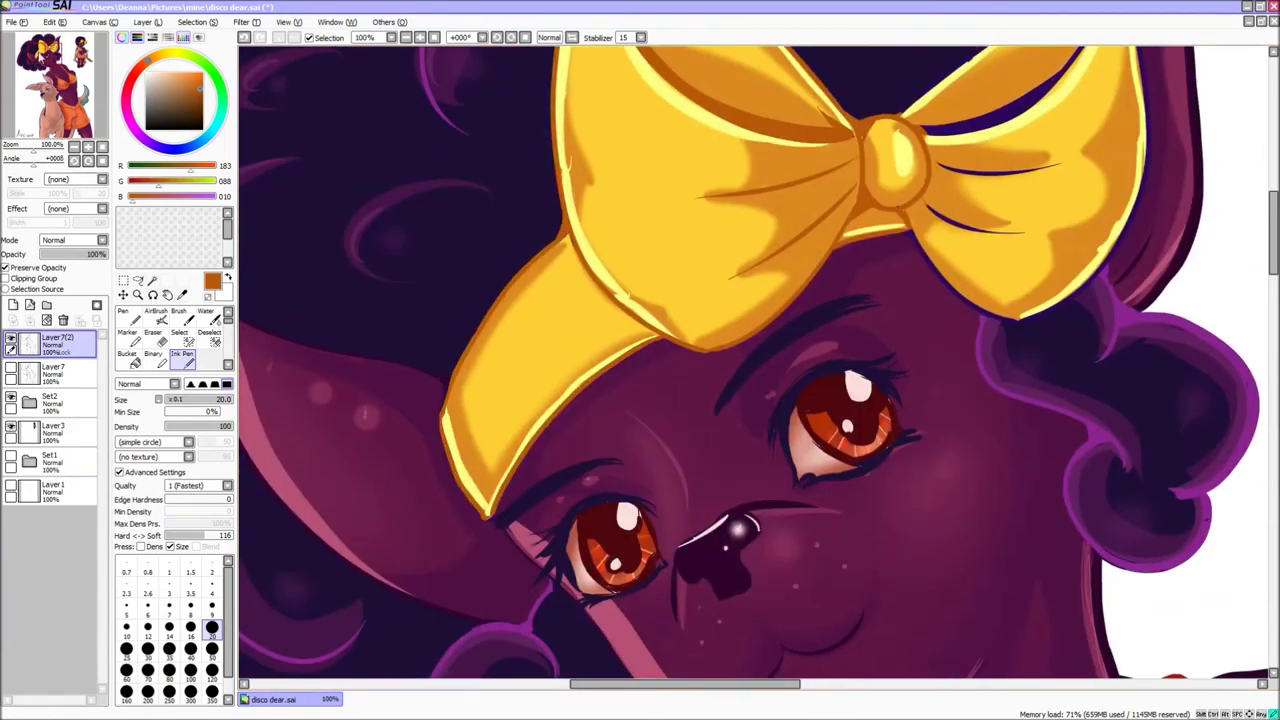
Step: Recolour the outline, inner fold and creases of the bow's smaller loop orange-brown RGB 183, 88, 10
left_click_drag(953, 273, 623, 438)
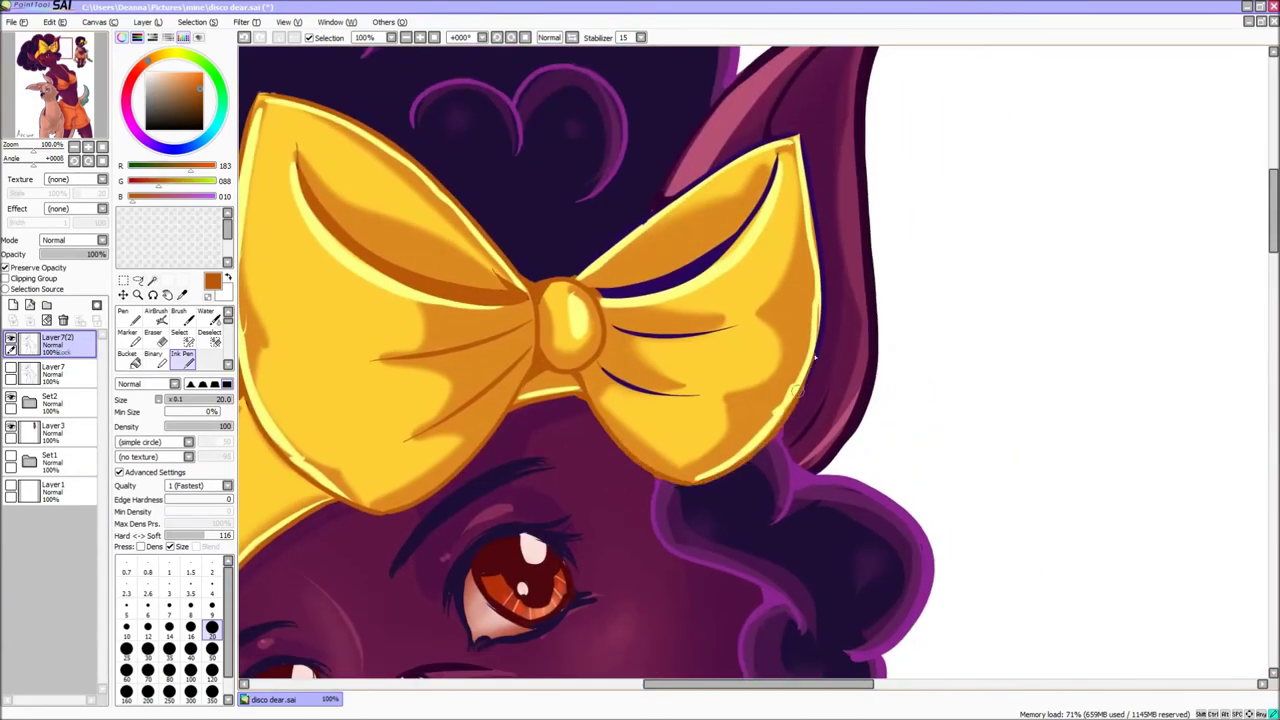
left_click_drag(820, 360, 727, 160)
left_click_drag(586, 281, 775, 155)
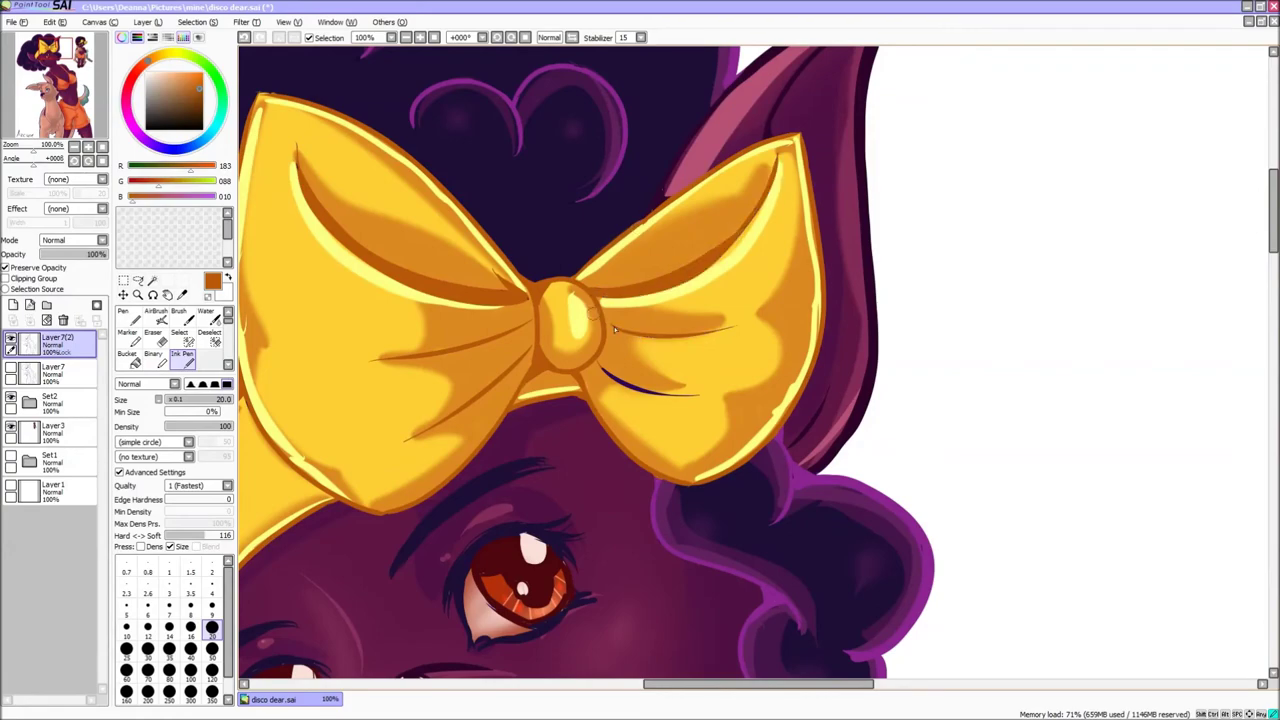
Step: Recolour the line art inside the deer's irises dark teal RGB 10, 69, 81
left_click(74, 146)
left_click(74, 146)
left_click(74, 146)
left_click(88, 148)
left_click(88, 148)
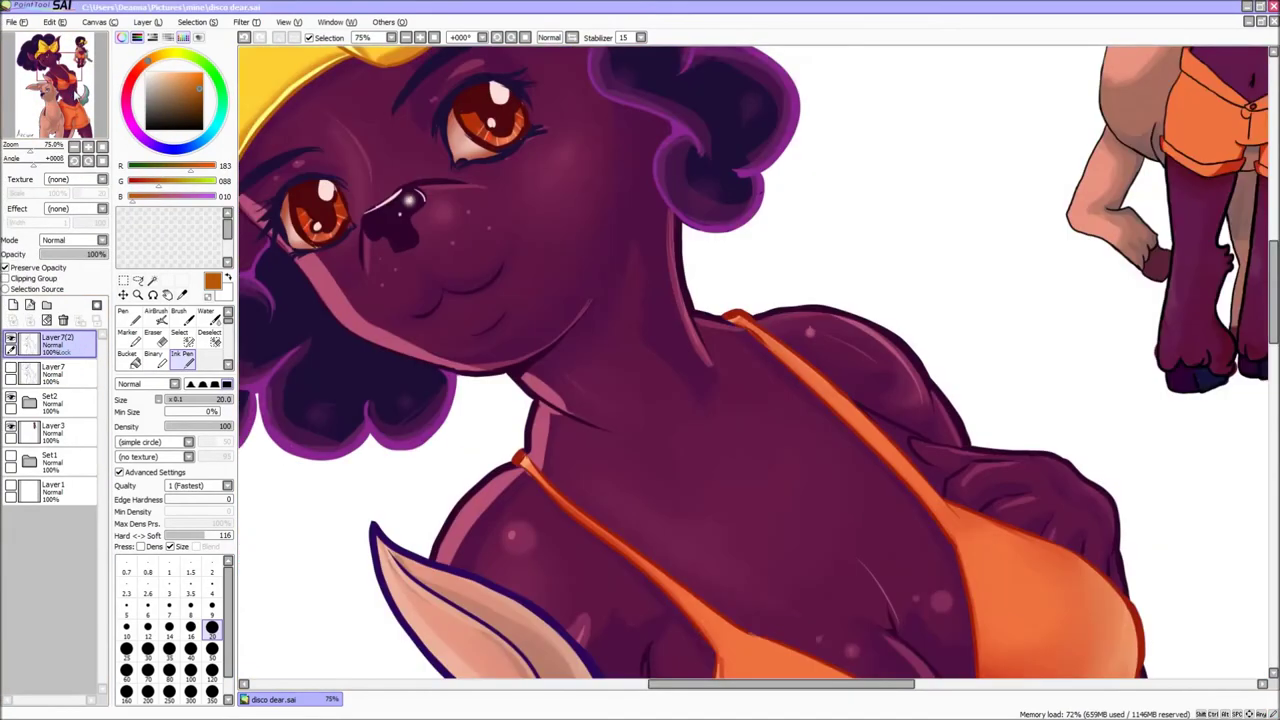
left_click(210, 131)
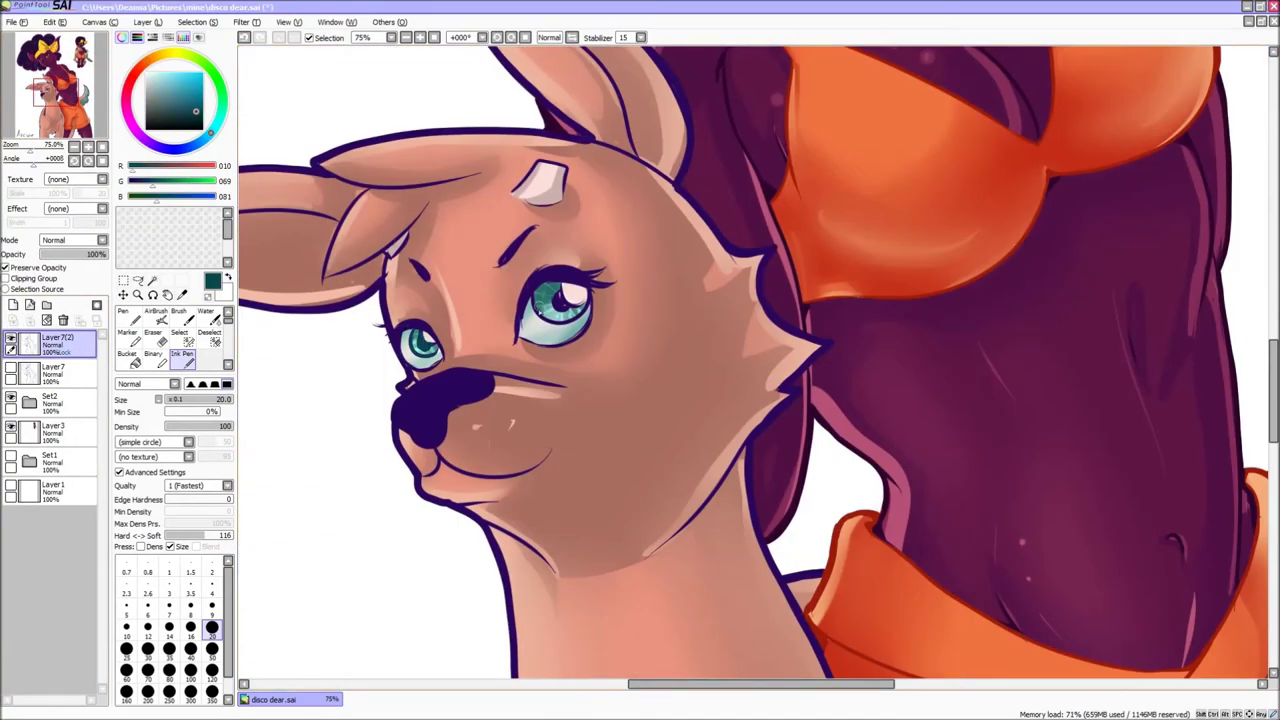
Step: Recolour the deer's eyebrows, eye outlines and lashes dark brown RGB 72, 20, 8 with the ink pen at size 20
left_click(515, 245, "alt")
left_click_drag(540, 282, 519, 338)
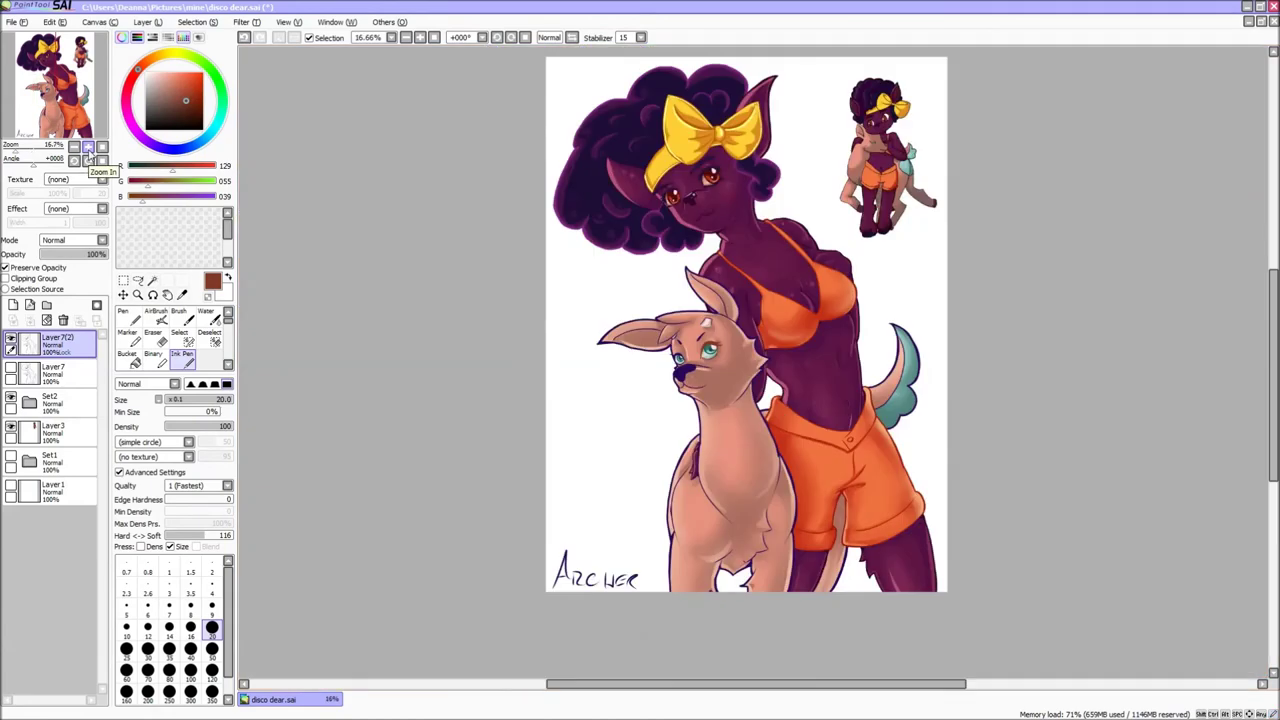
left_click(128, 357)
left_click(181, 357)
left_click_drag(373, 394, 648, 334)
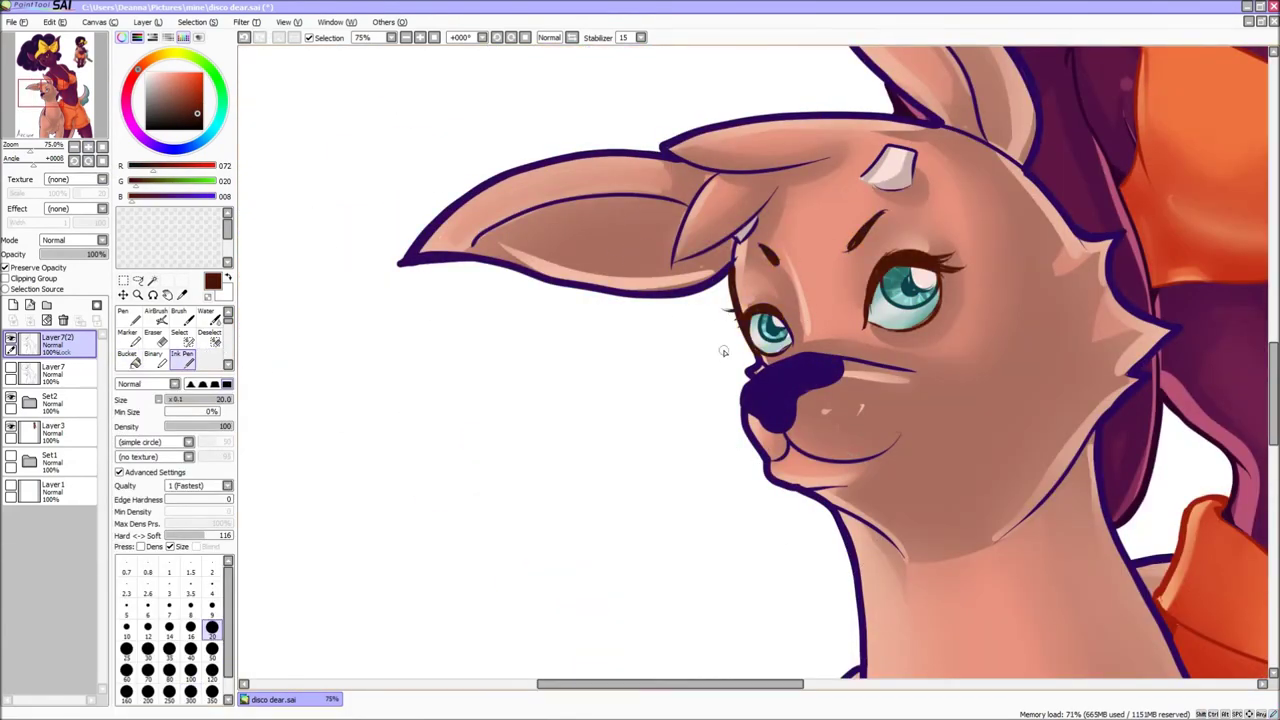
Step: Recolour the outlines of the deer's ears and forehead fur dark brown RGB 72, 20, 8
key("bracketright")
scroll(512, 271, "down", 2)
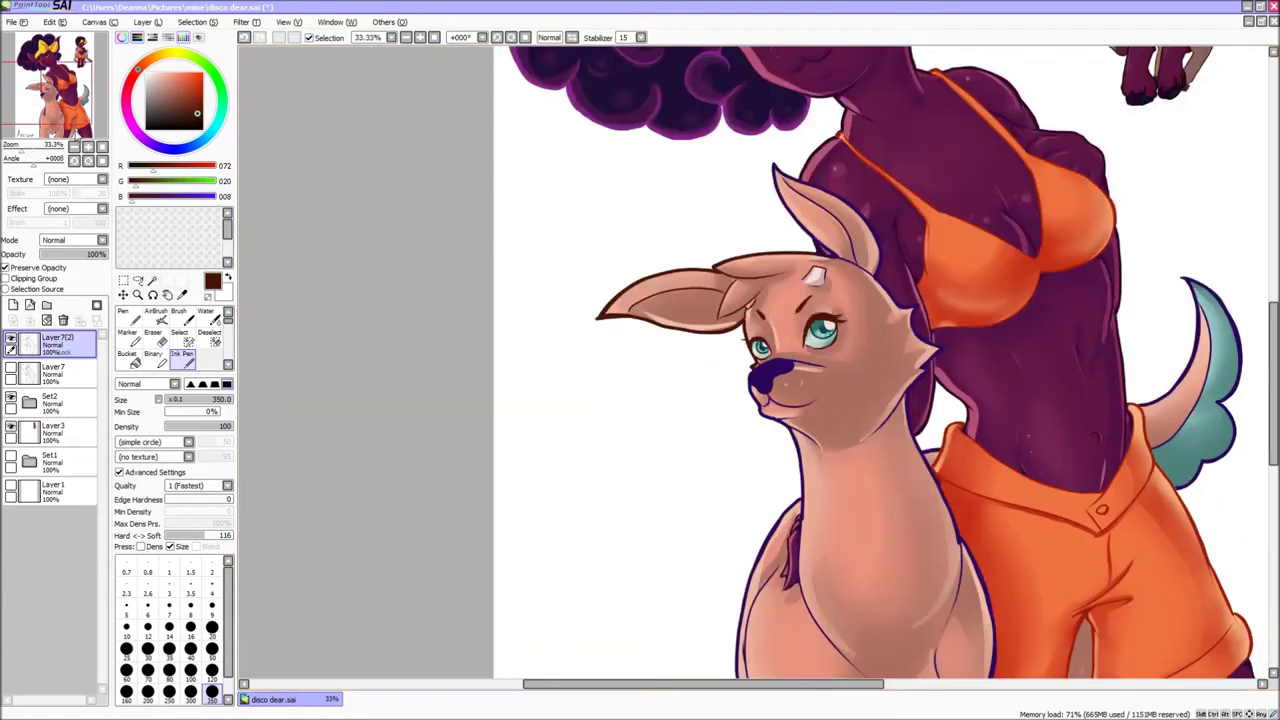
scroll(512, 271, "down", 3)
scroll(512, 271, "up", 5)
left_click(57, 95)
key("bracketleft")
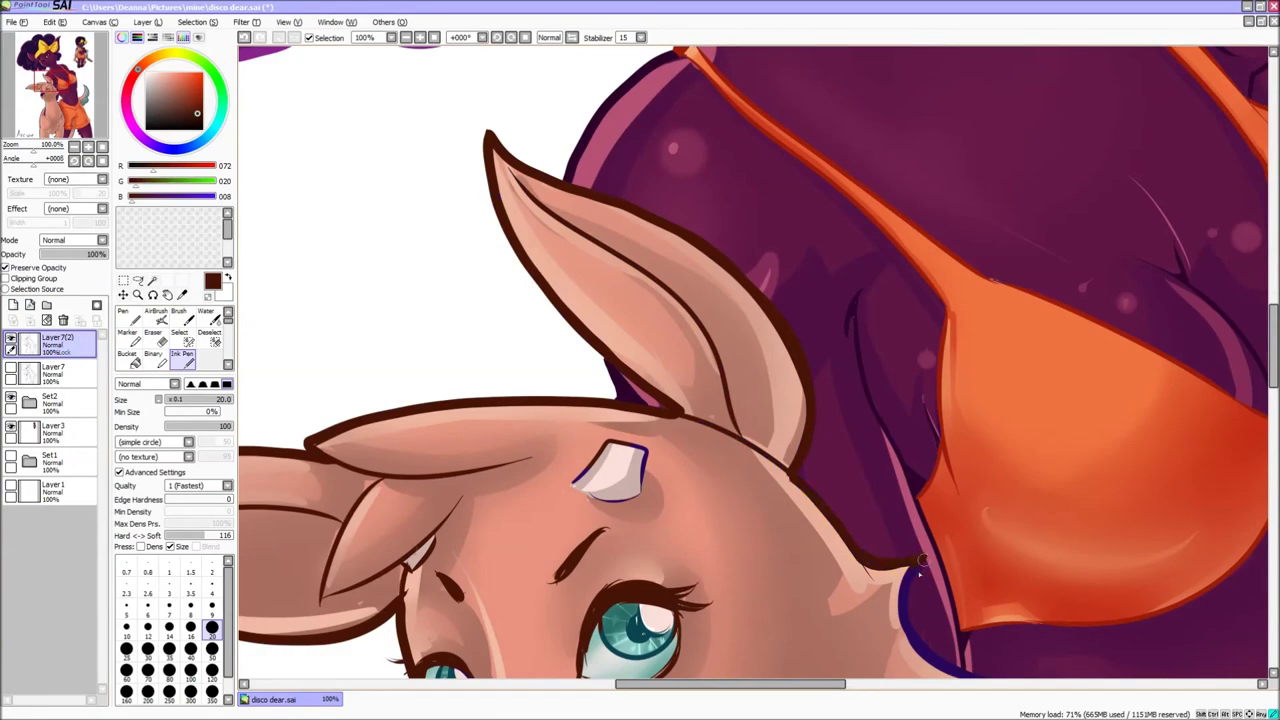
Step: Recolour the outlines of the deer's cheek, neck, chest and legs dark brown RGB 72, 20, 8
left_click(84, 82)
left_click(85, 90)
scroll(759, 393, "down", 5)
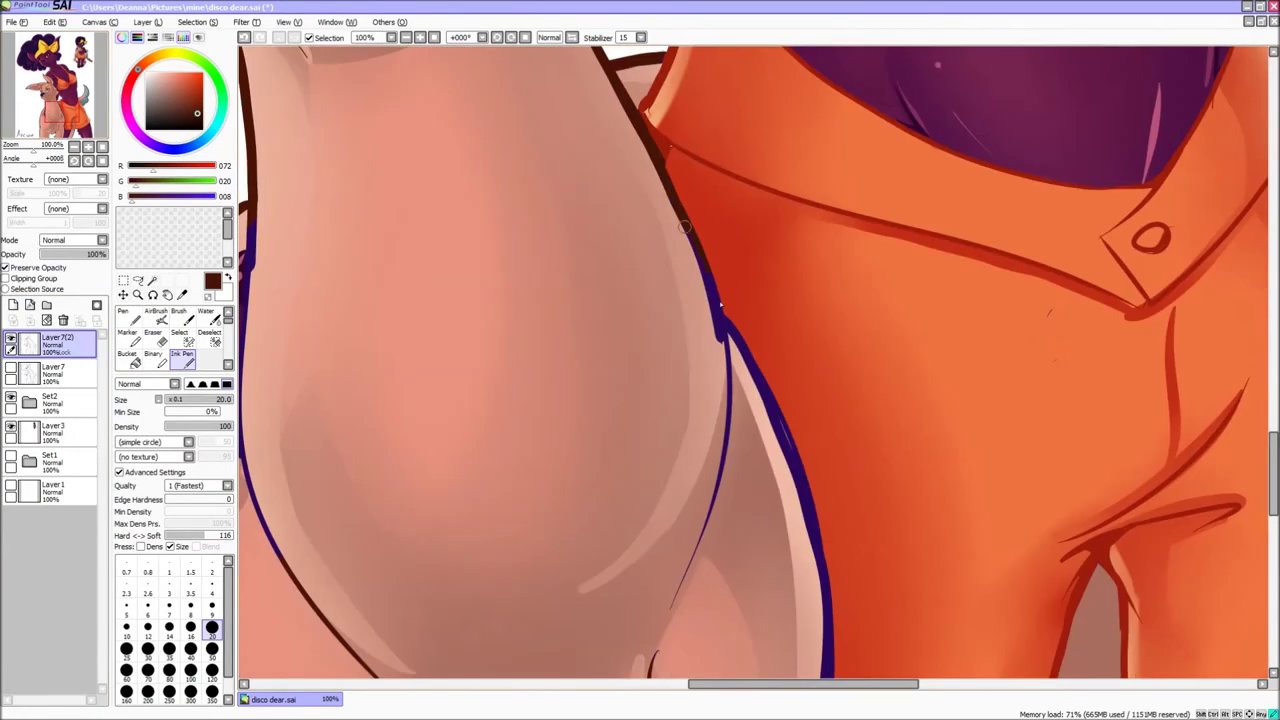
scroll(494, 381, "down", 3)
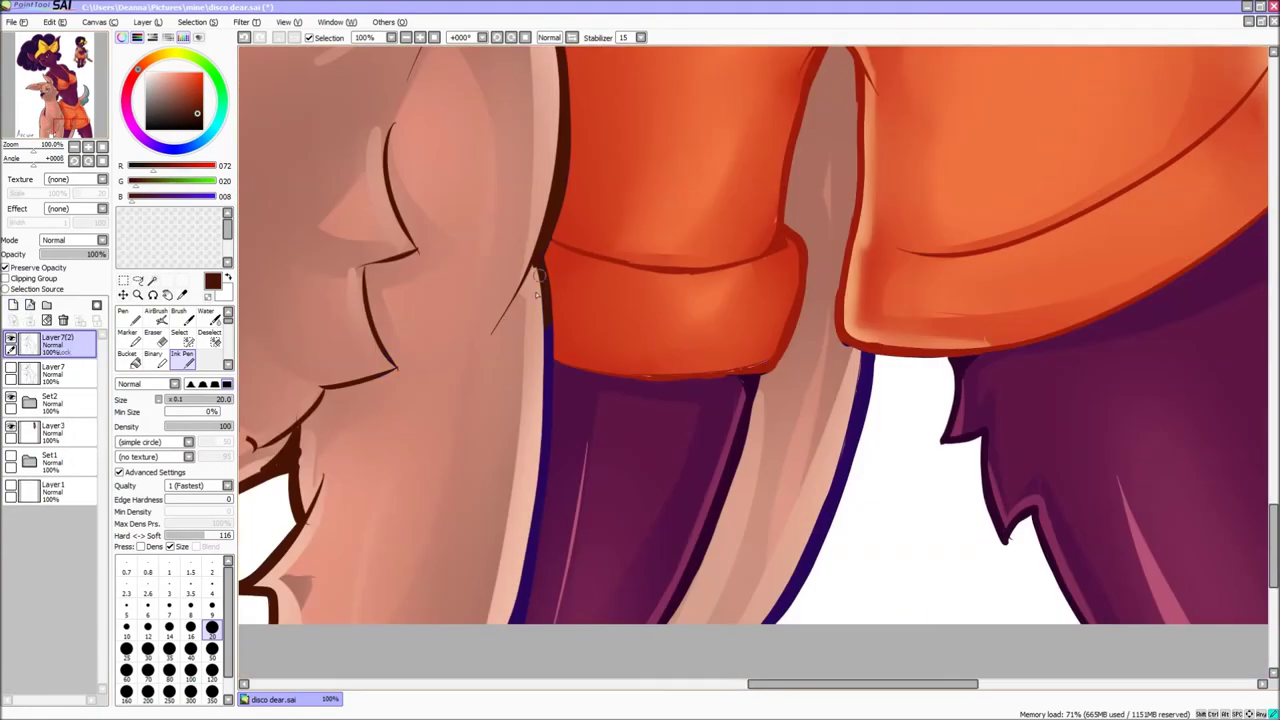
scroll(540, 450, "up", 8)
scroll(468, 418, "up", 4)
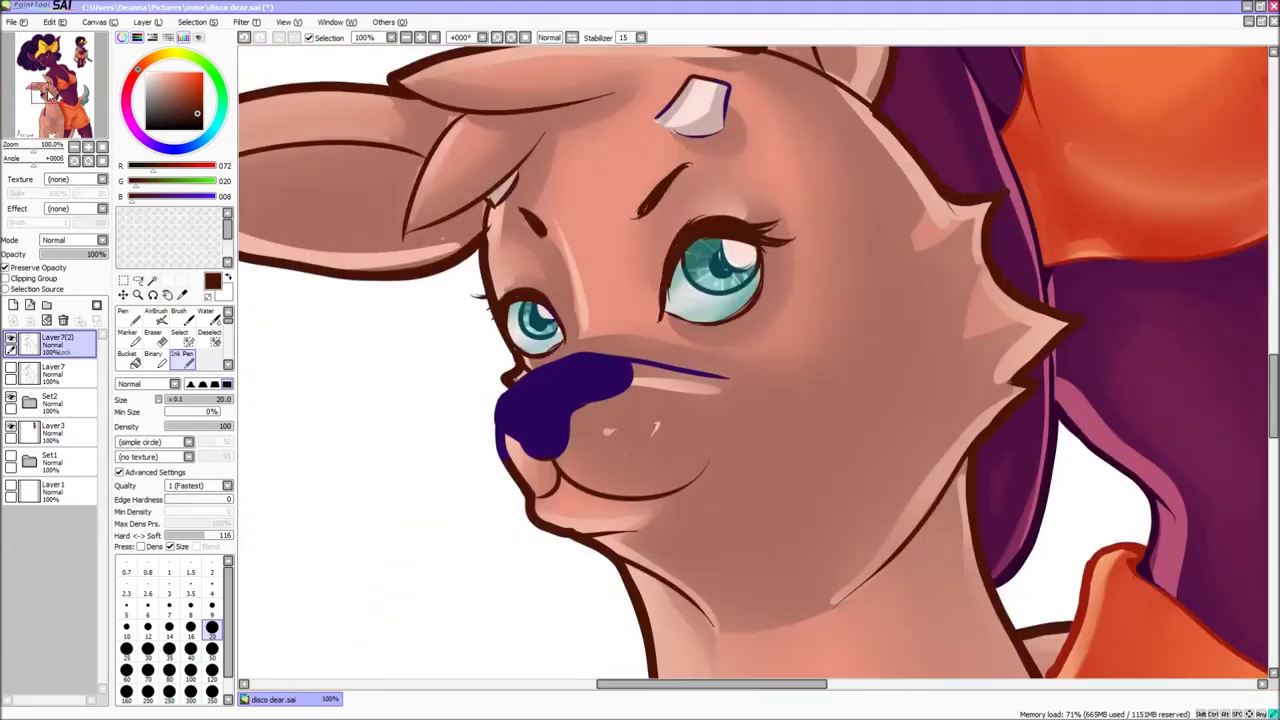
Step: Recolour the tail's skin outlines dark brown RGB 72, 20, 8 and its fur outline teal RGB 35, 111, 101
scroll(605, 296, "down", 8)
left_click(612, 320, "alt")
scroll(600, 350, "down", 3)
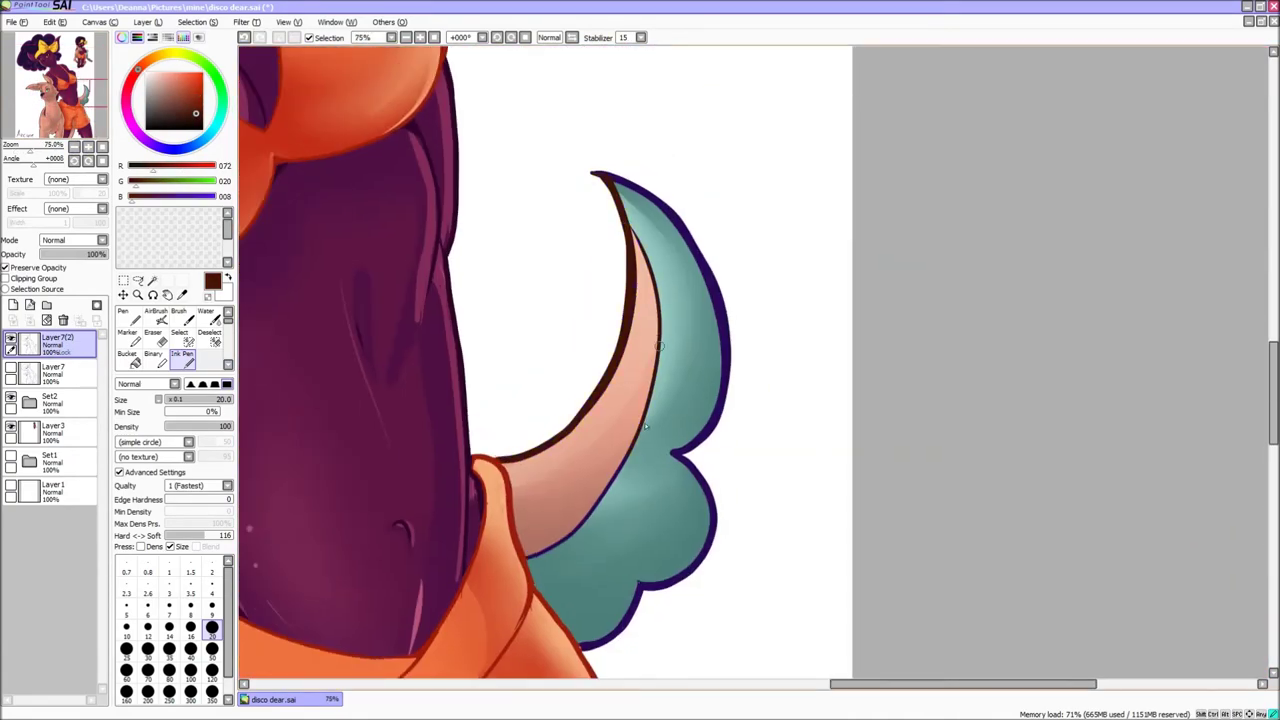
left_click(660, 345, "alt")
left_click_drag(600, 175, 675, 453)
scroll(600, 648, "down", 5)
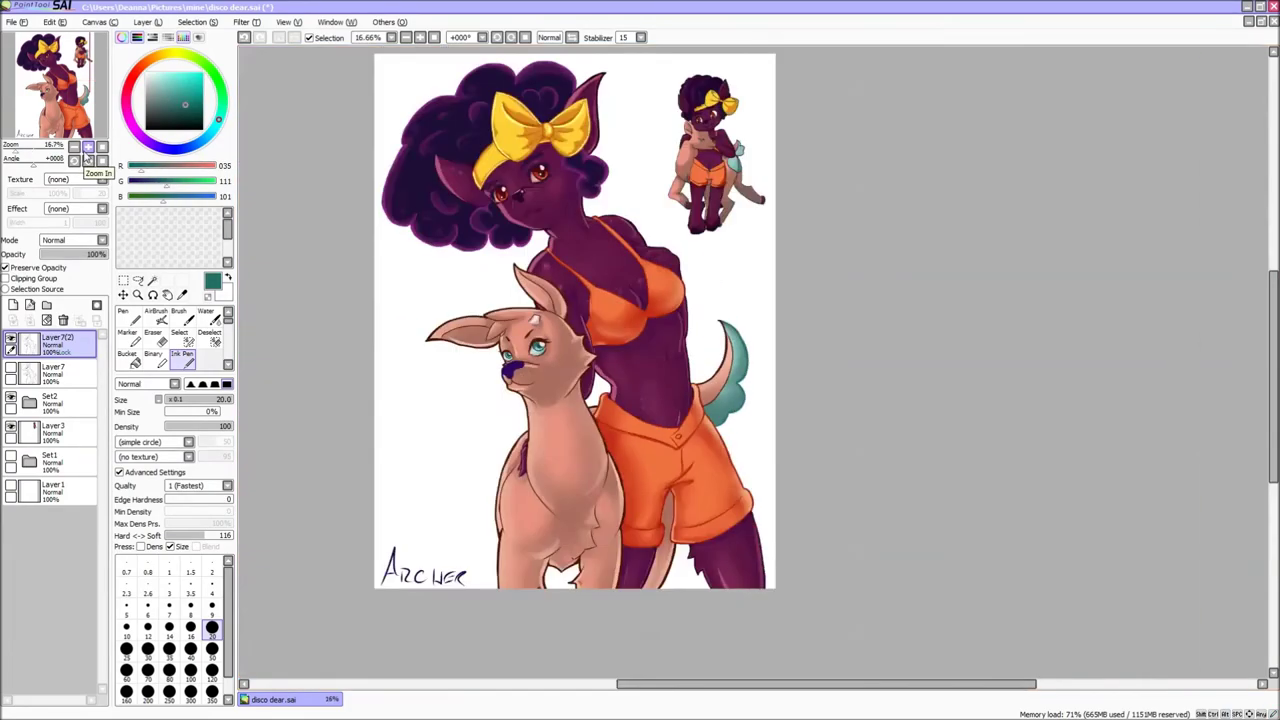
Step: Recolour the outlines of the deer's horns to a muted tone and pick brown RGB 119, 78, 56 for the nose
scroll(285, 240, "up", 4)
left_click(285, 240, "alt")
scroll(285, 240, "down", 5)
scroll(700, 372, "up", 5)
left_click(700, 372, "alt")
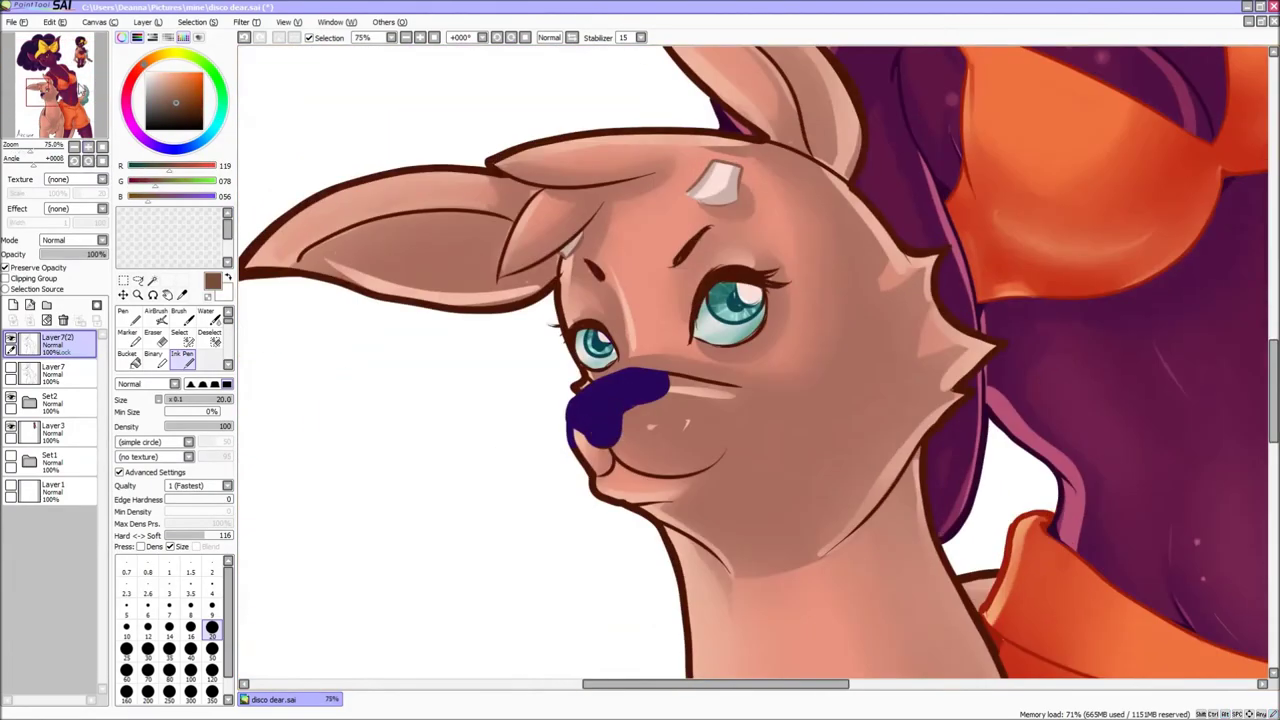
Step: Paint over the deer's solid navy nose in brown and add lighter shading with RGB 195, 162, 145
key("b")
left_click(600, 395)
key("n")
left_click(586, 434, "alt")
left_click(612, 405, "alt")
left_click(595, 388)
scroll(581, 410, "down", 5)
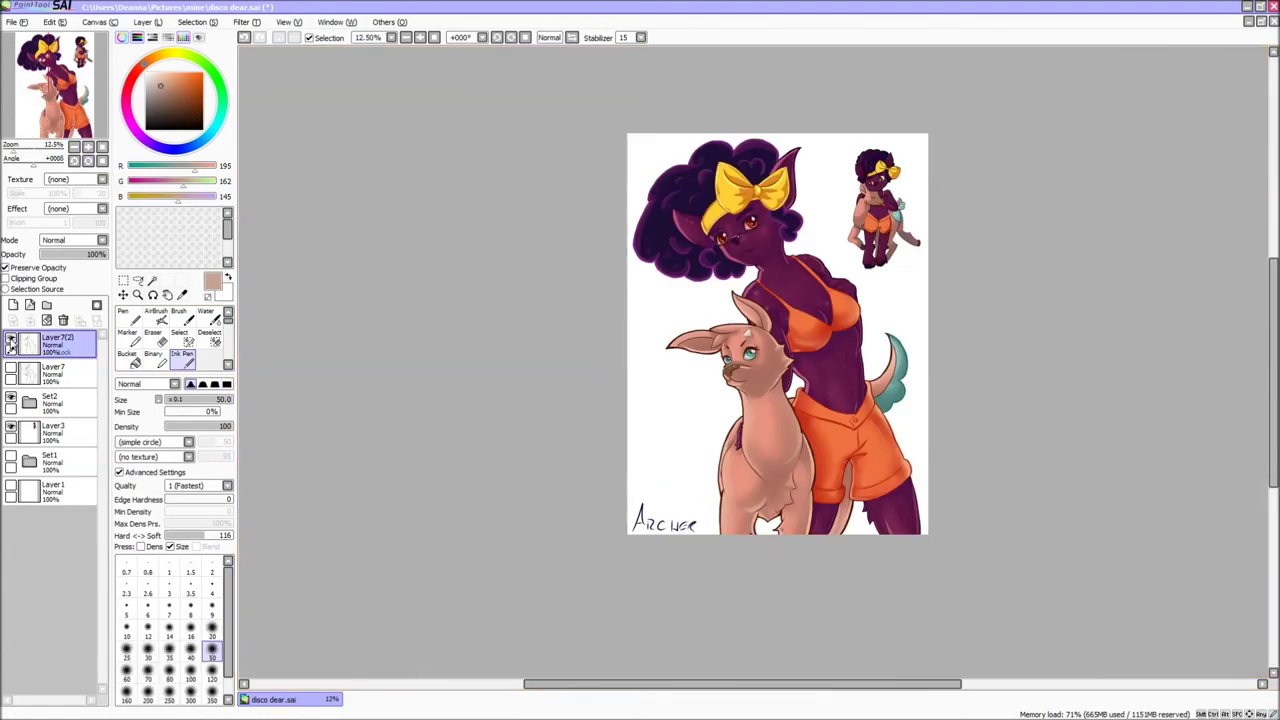
left_click(55, 400)
left_click(147, 22)
left_click(180, 90)
Step: Pick pale peach RGB 249, 219, 200 and set the ink pen to size 300
scroll(757, 220, "up", 2)
left_click(728, 335, "alt")
scroll(750, 463, "down", 2)
scroll(750, 463, "down", 1)
key("bracketright")
key("bracketright")
key("bracketright")
key("bracketright")
left_click(750, 463, "alt")
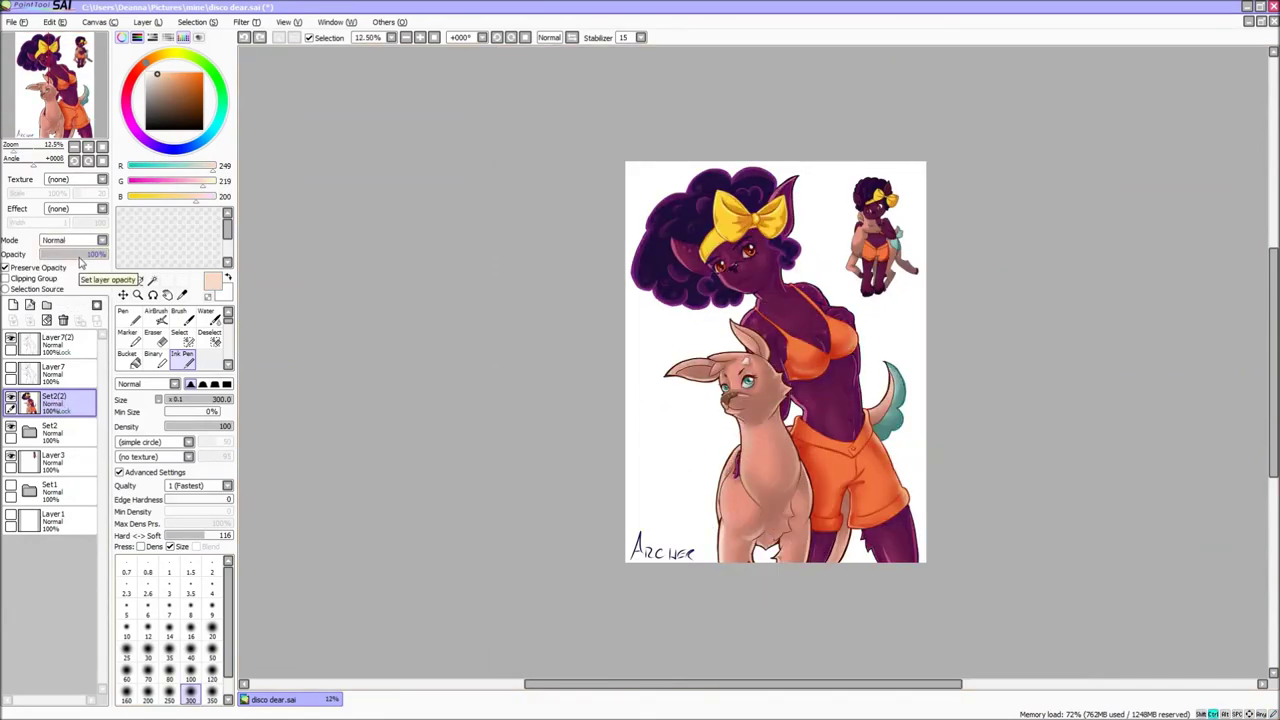
Step: Select both figures by inverting a background selection, and create a masked layer folder with a new layer inside
left_click(152, 280)
left_click(790, 418)
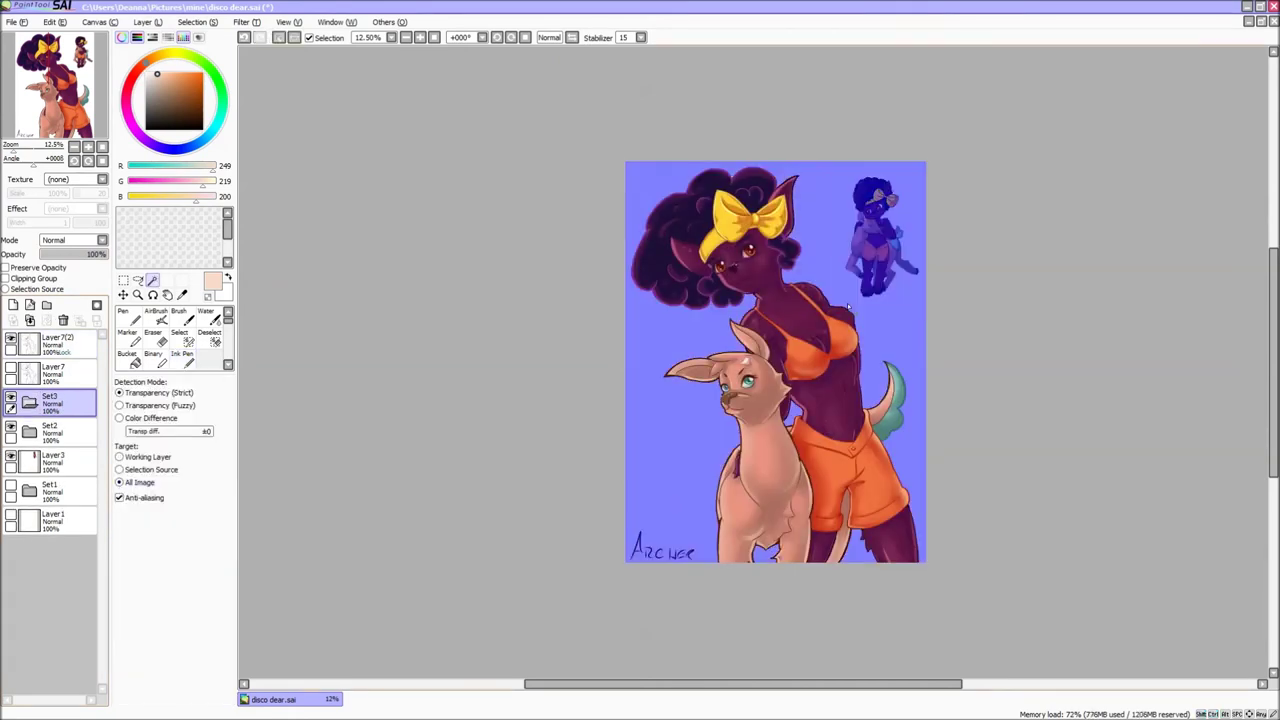
key("ctrl+i")
key("ctrl+shift+n")
Step: Paint pale yellow RGB 249, 239, 200 highlights over the figures on the new layer in Luminosity mode at 7% opacity
key("n")
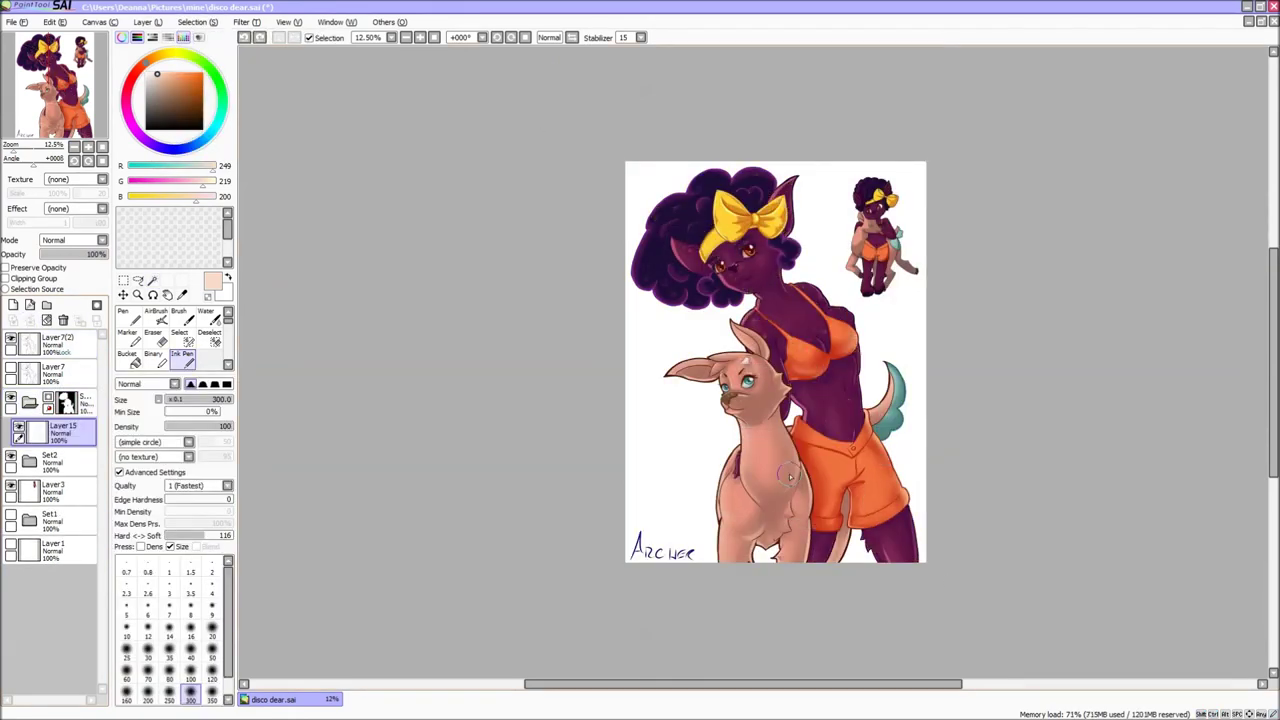
left_click(70, 240)
left_click(56, 262)
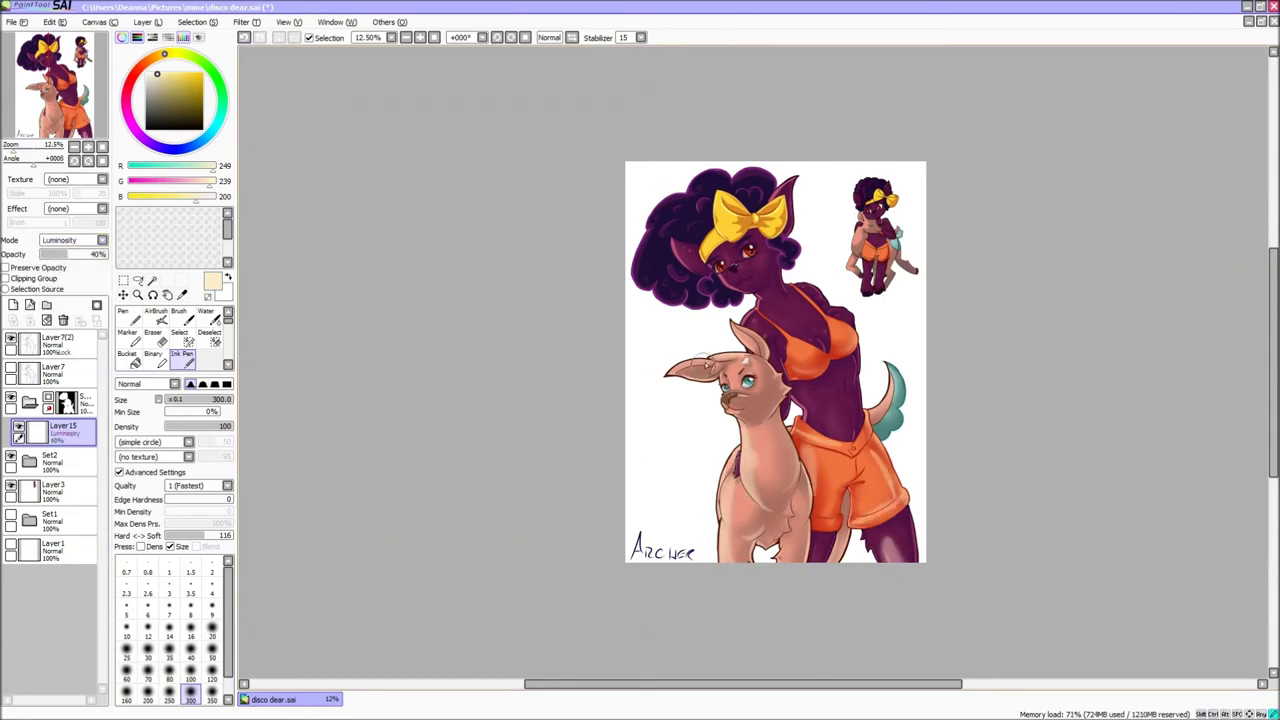
left_click(46, 256)
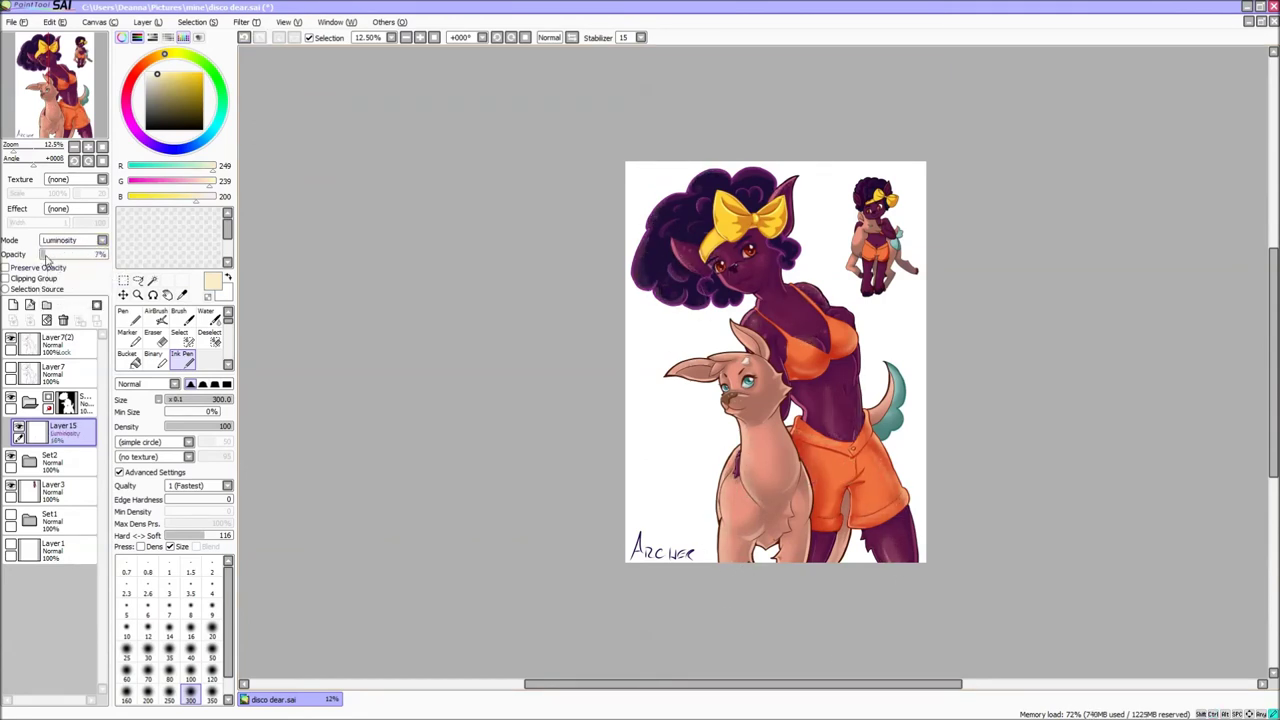
Step: Fill a large rectangle behind the figures with muted purple on a new layer below the artwork
key("ctrl+v")
key("ctrl+t")
left_click_drag(690, 366, 683, 344)
left_click(133, 362)
key("ctrl+a")
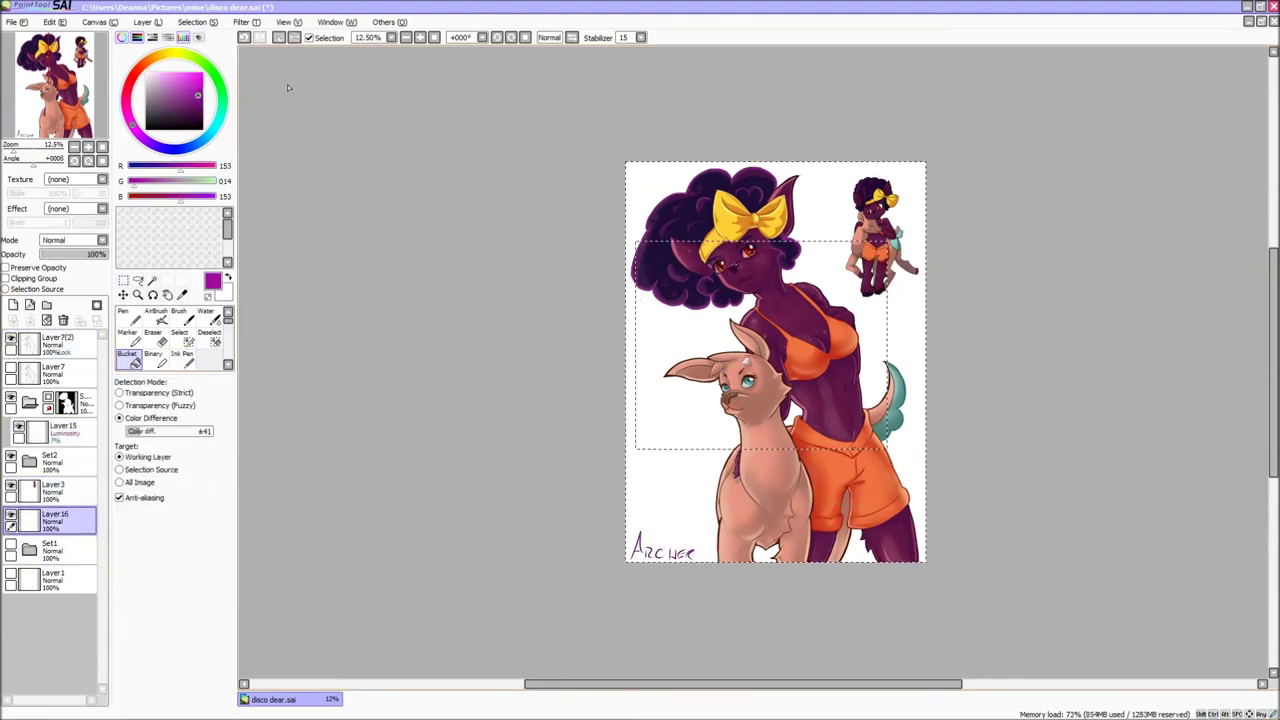
left_click(120, 469)
left_click(693, 438)
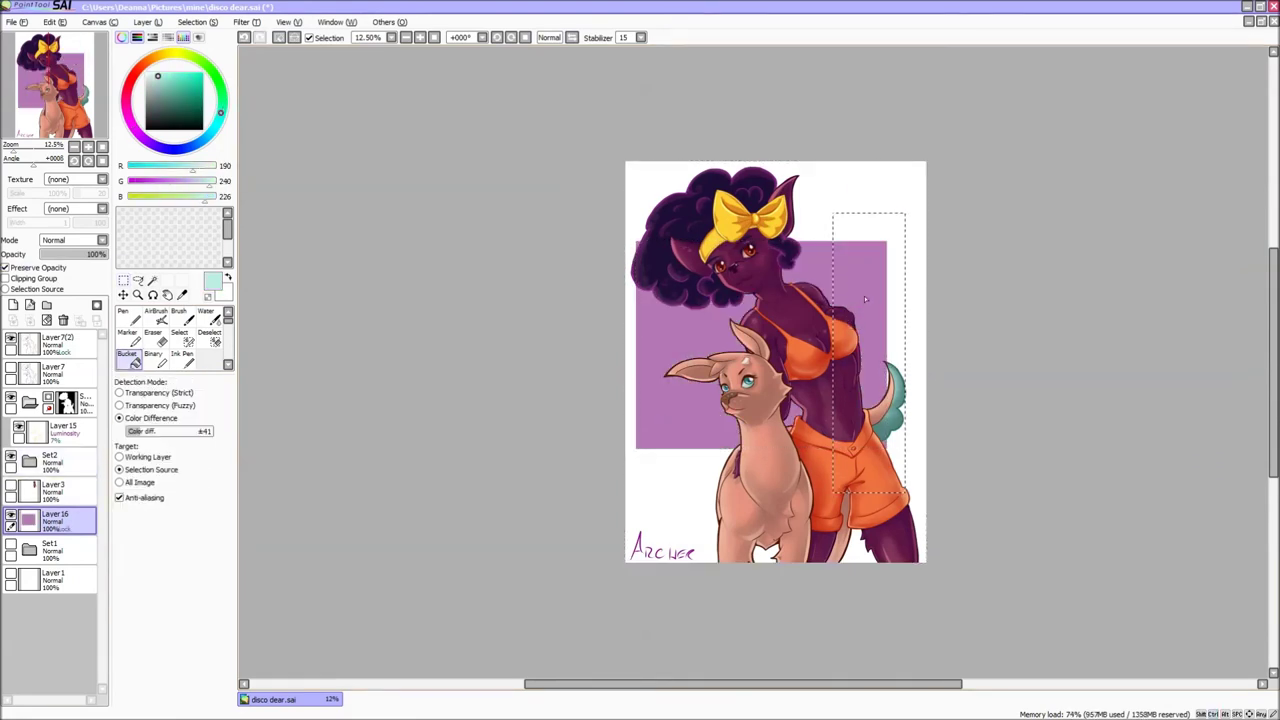
Step: Fill alternate vertical stripes of the rectangle mint RGB 190, 240, 226 and turn the second row's mint squares purple RGB 180, 119, 180
left_click(123, 280)
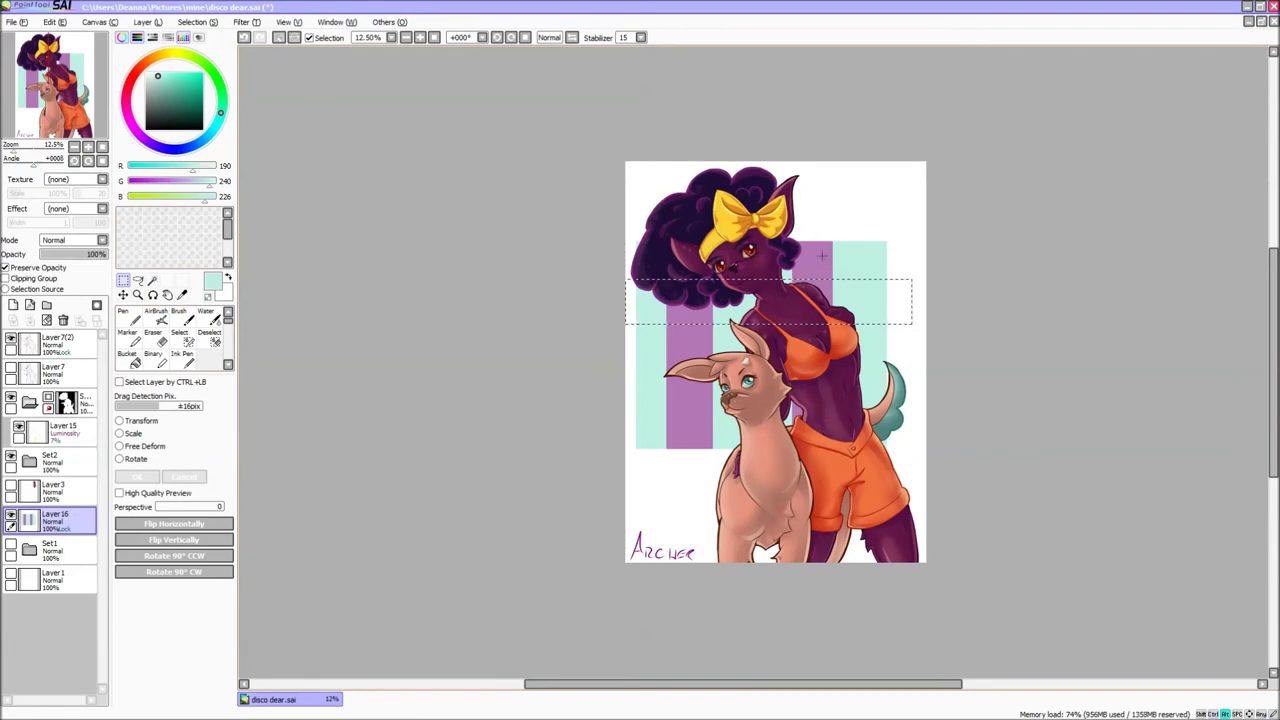
left_click(210, 340)
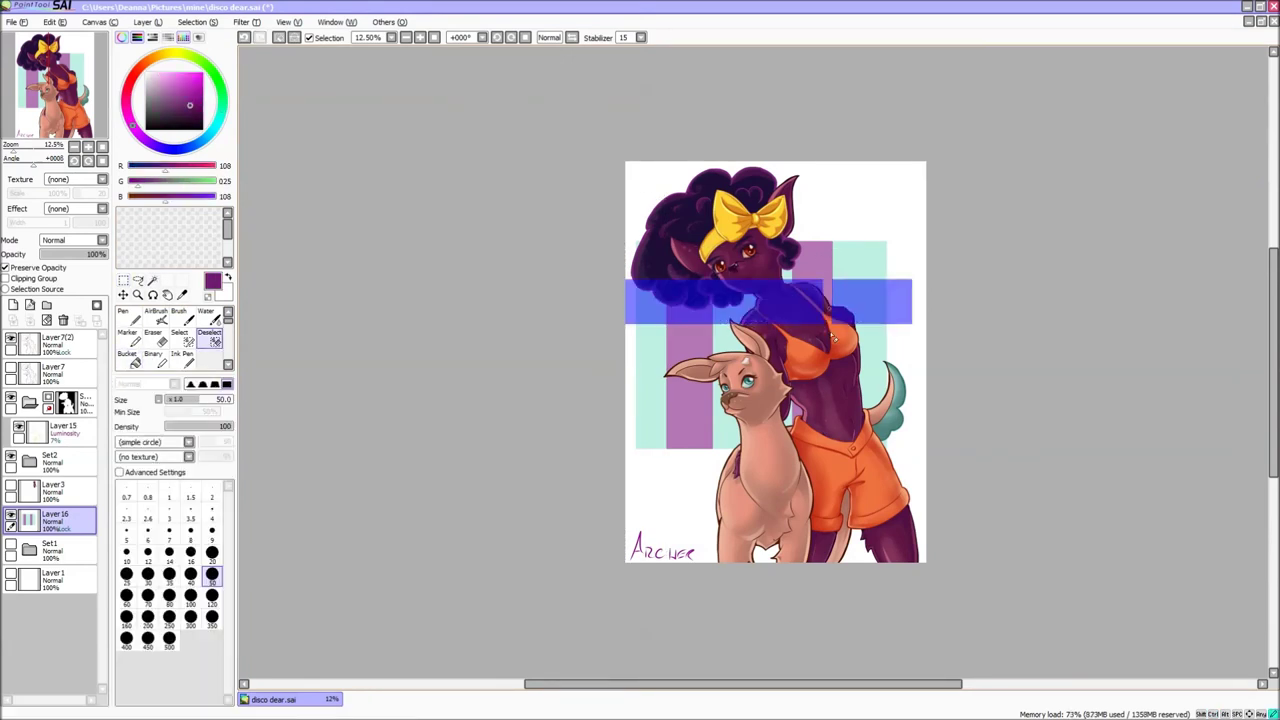
left_click(127, 355)
left_click(123, 280)
left_click_drag(922, 323, 605, 370)
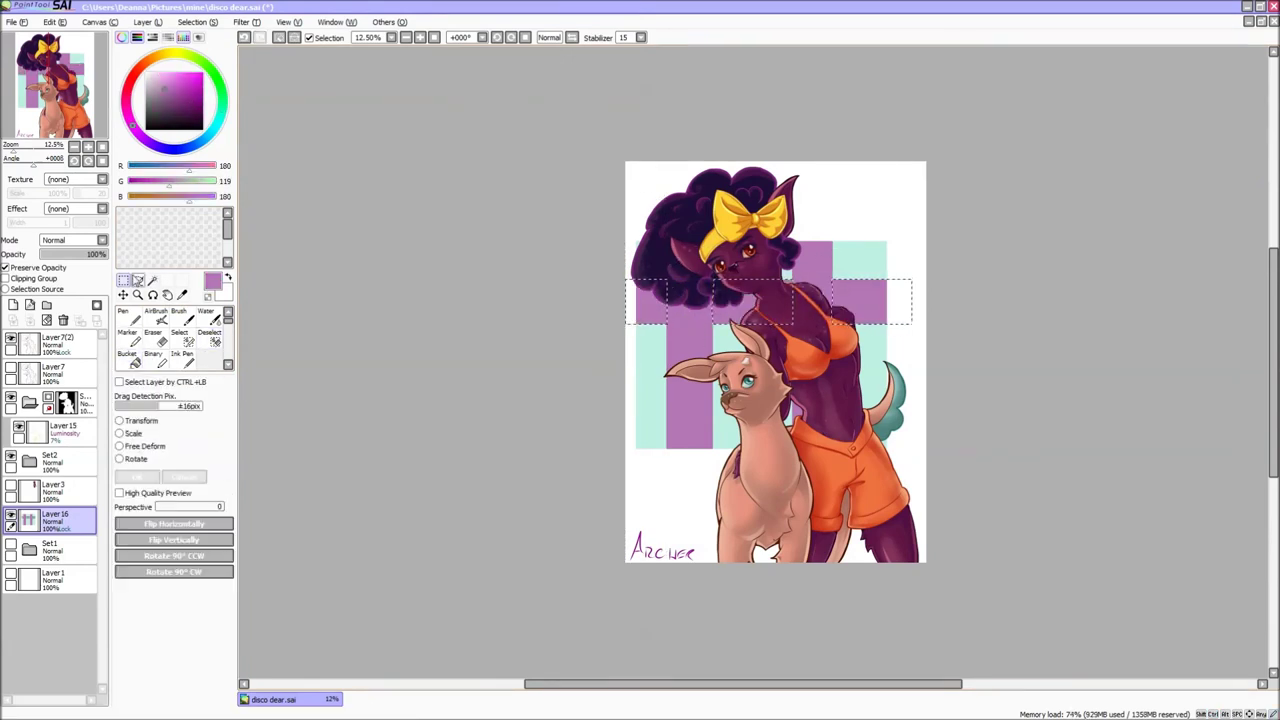
Step: Turn the purple-striped square in the checkered background's second row mint RGB 190, 240, 226
left_click(850, 265, "alt")
left_click_drag(665, 280, 712, 323)
left_click(127, 355)
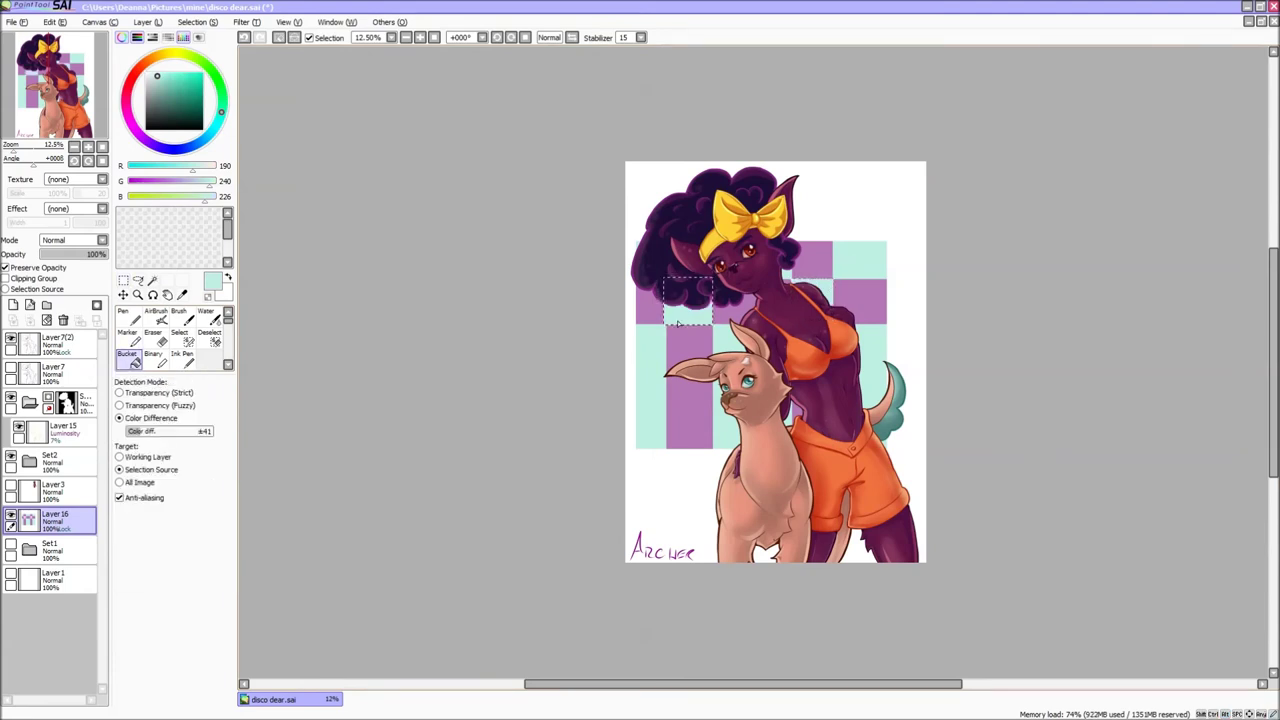
left_click(690, 300)
Step: Swap purple and mint in alternate squares of the checkered background's fourth row, and clear the selection
left_click(123, 280)
left_click_drag(626, 370, 665, 407)
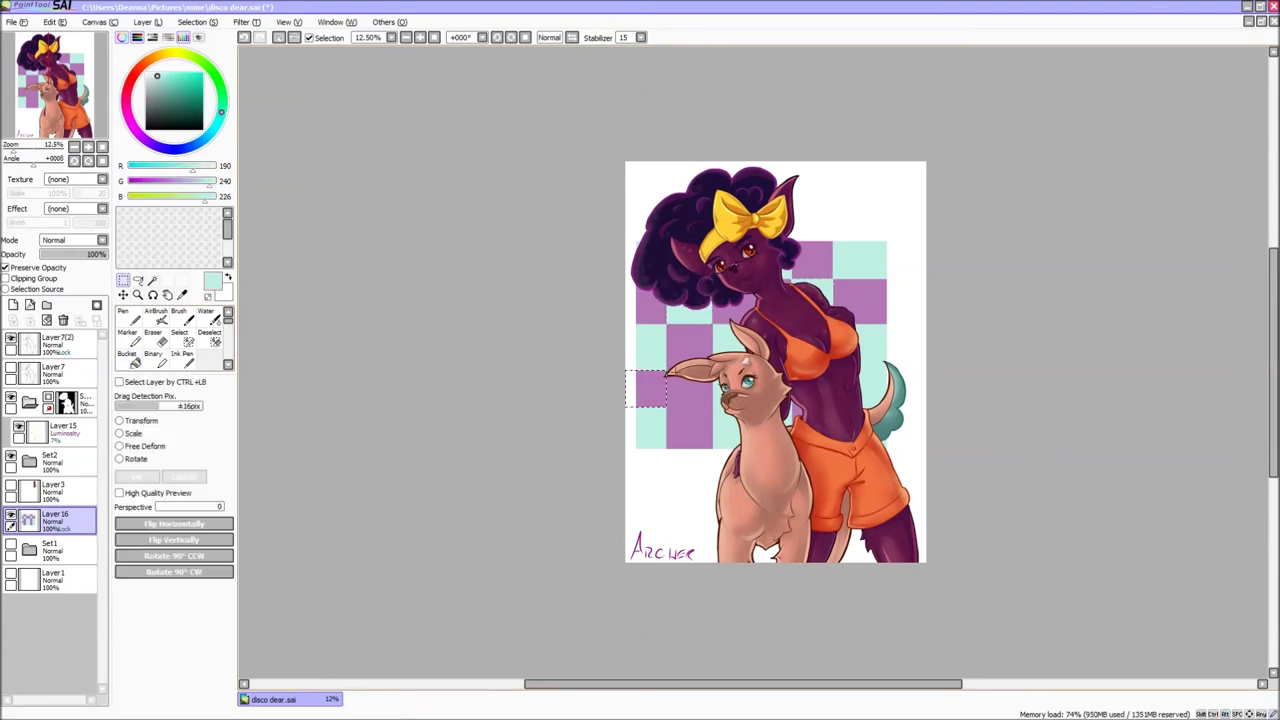
left_click(712, 410, "alt")
left_click_drag(714, 372, 762, 408)
left_click(860, 345, "alt")
left_click_drag(790, 364, 834, 407)
left_click_drag(900, 368, 828, 410)
left_click(870, 390, "alt")
left_click(135, 358)
key("ctrl+d")
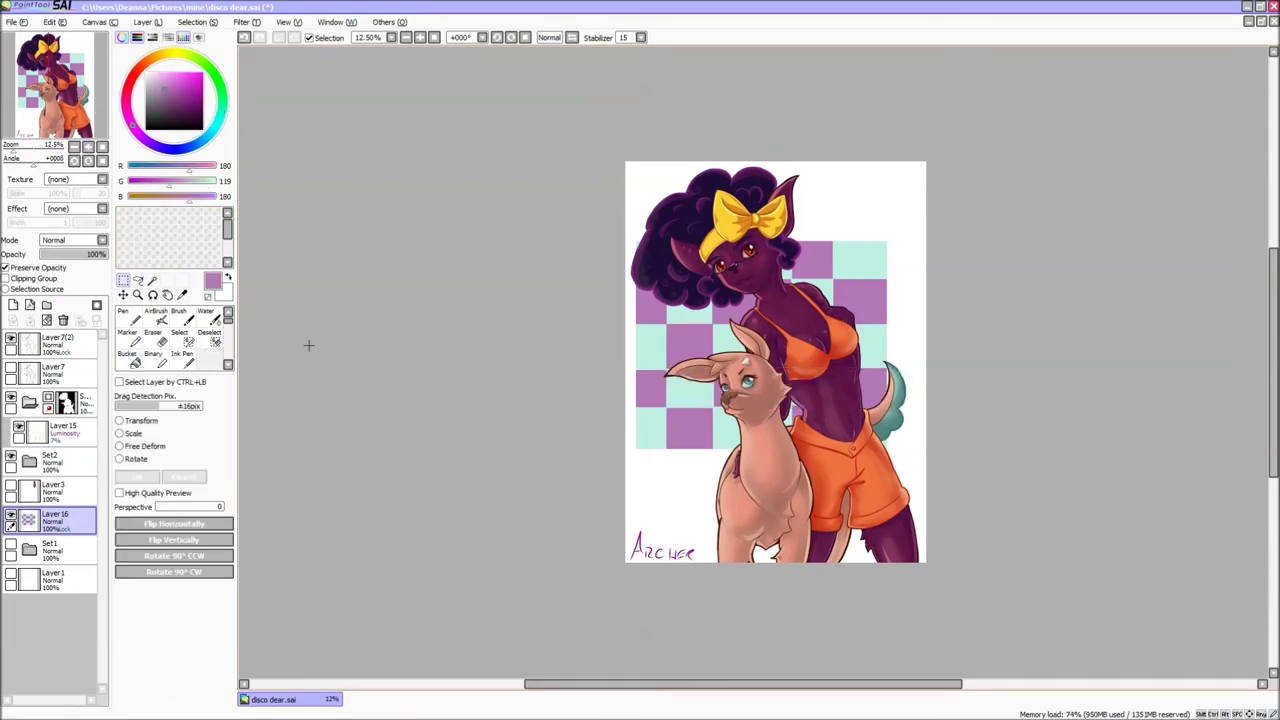
Step: Move the signature up onto the checkered background's lower corner and recolour it dark purple RGB 30, 3, 30 with the Ink Pen
left_click(55, 342)
left_click_drag(650, 548, 662, 435)
left_click(182, 357)
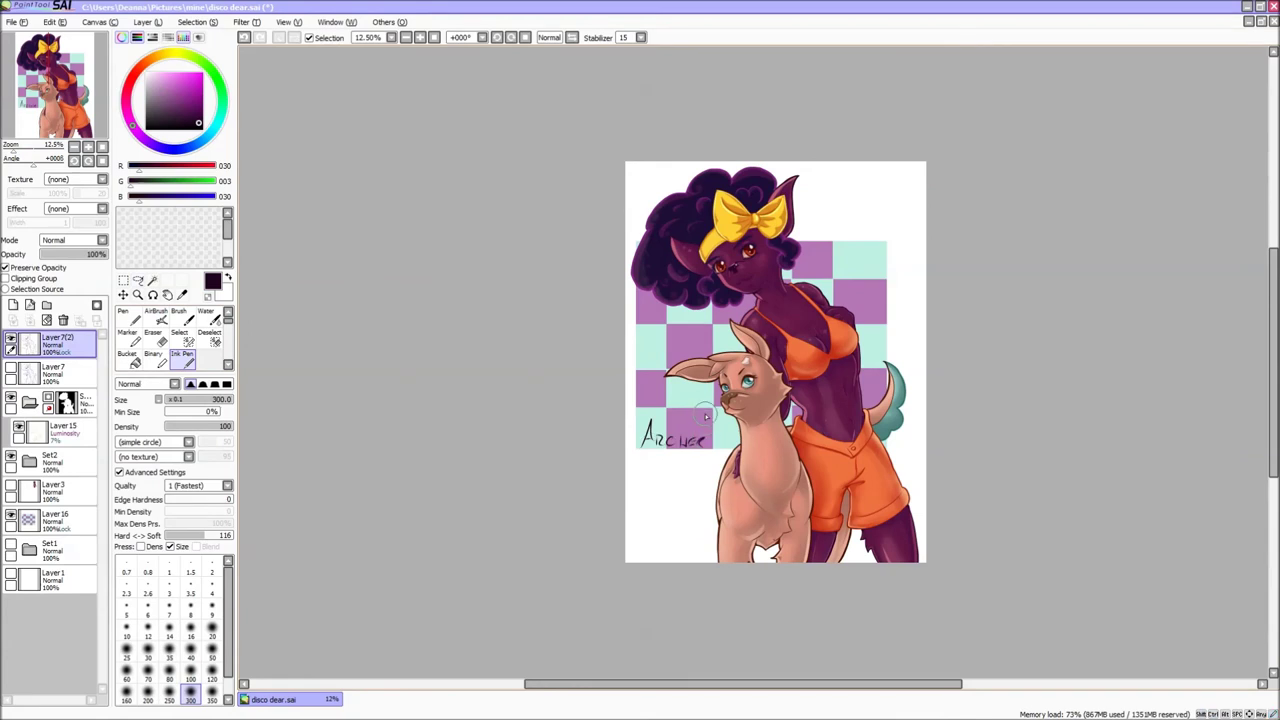
left_click(644, 396, "alt")
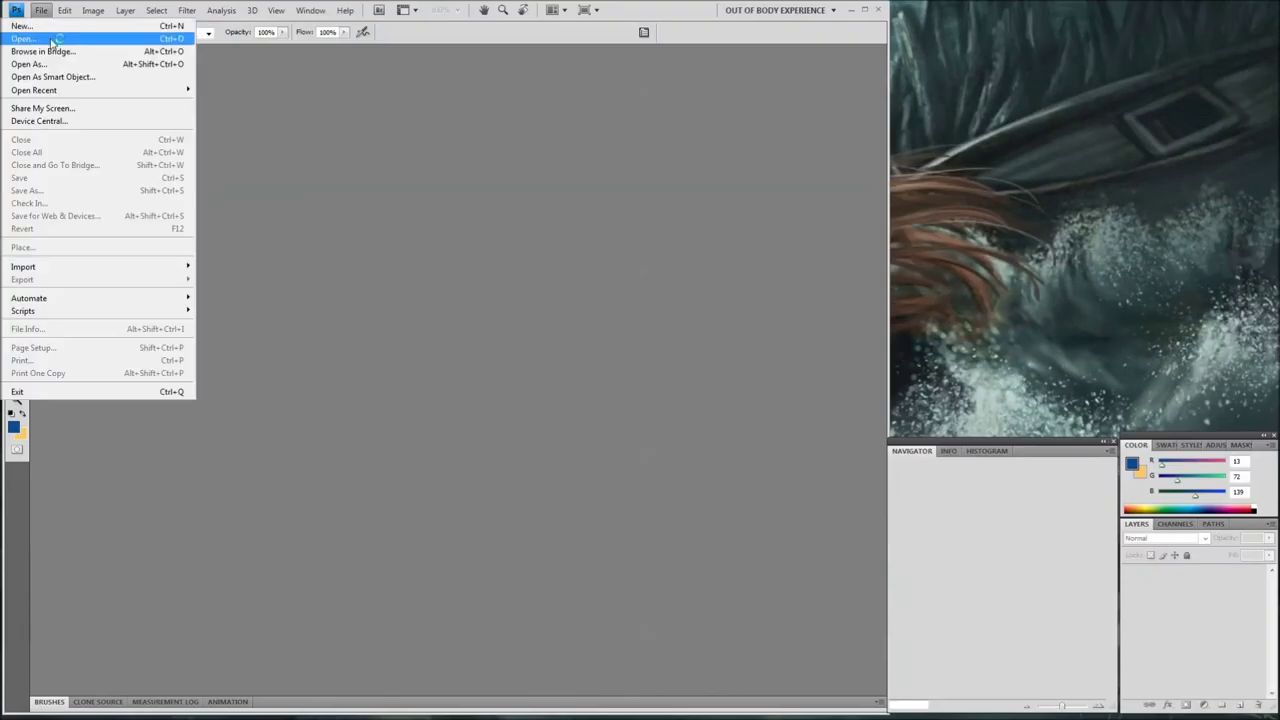
Step: Switch to Photoshop and open disco dear.psd
left_click(43, 37)
scroll(440, 160, "down", 2)
double_click(440, 160)
Step: Draw a blue-to-green gradient on a new layer clipped over the checkered background, and cycle through the layer's blending modes
left_click(1190, 652)
key("g")
left_click_drag(330, 470, 560, 230)
left_click(1160, 538)
left_click(1130, 330)
key("Down")
key("Down")
key("Down")
key("Down")
key("Down")
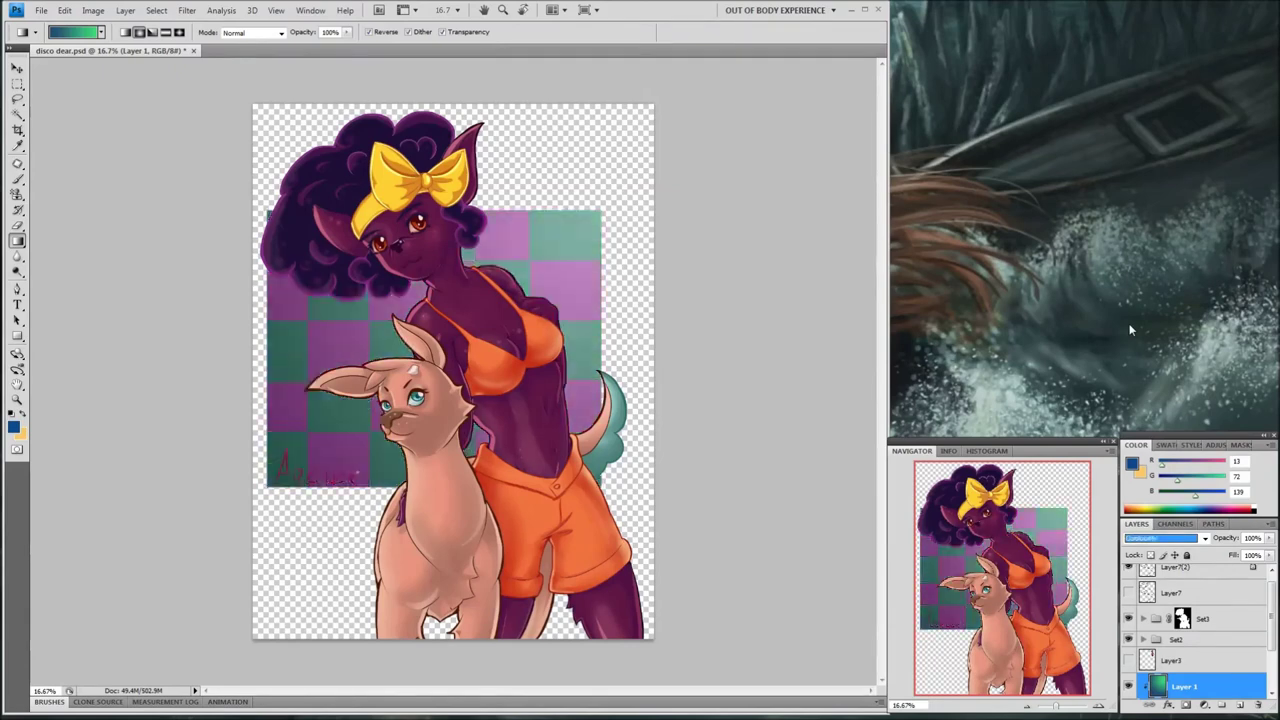
Step: Change the gradient to run from purple #6d256d to mint, with the clipped layer in Soft Light mode
left_click(75, 32)
double_click(951, 409)
left_click_drag(938, 637, 940, 500)
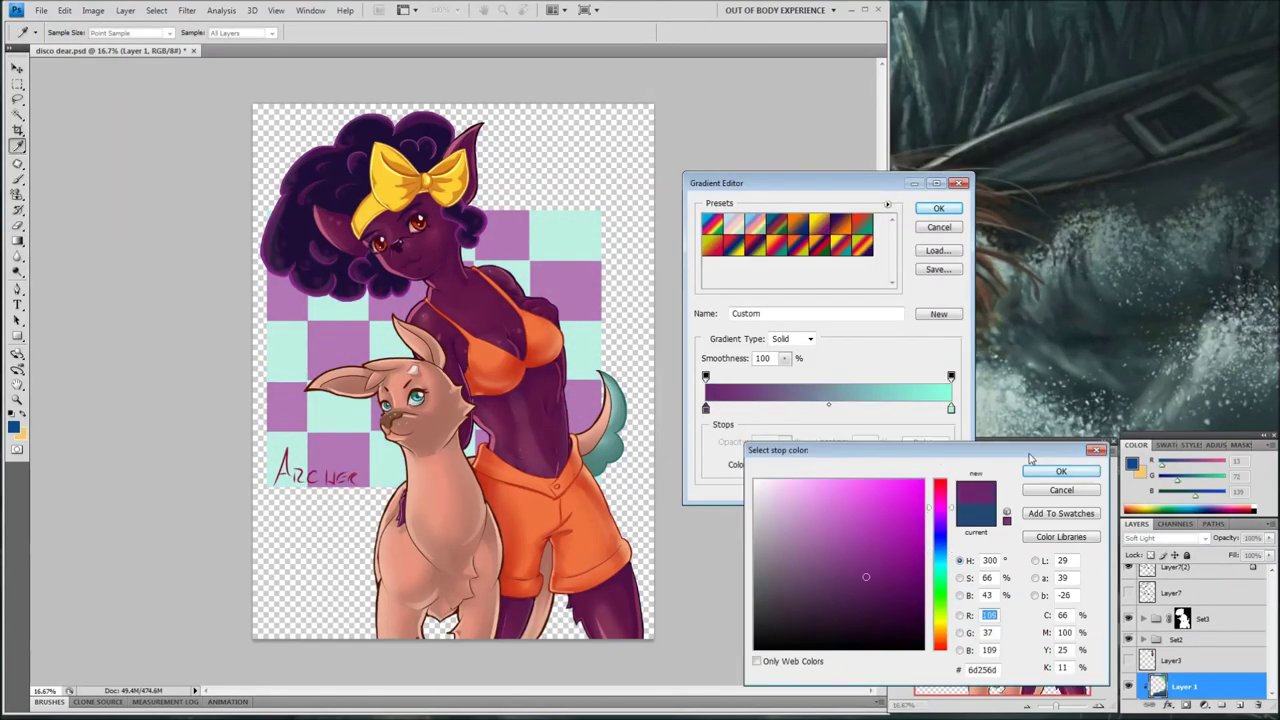
key("Return")
key("Return")
Step: Add a dark purple to pale green gradient over the figures on a new layer in the Set3 folder, trying the Darker Color mode
left_click(1160, 655)
left_click(75, 32)
key("Return")
key("Return")
left_click(1160, 538)
key("Escape")
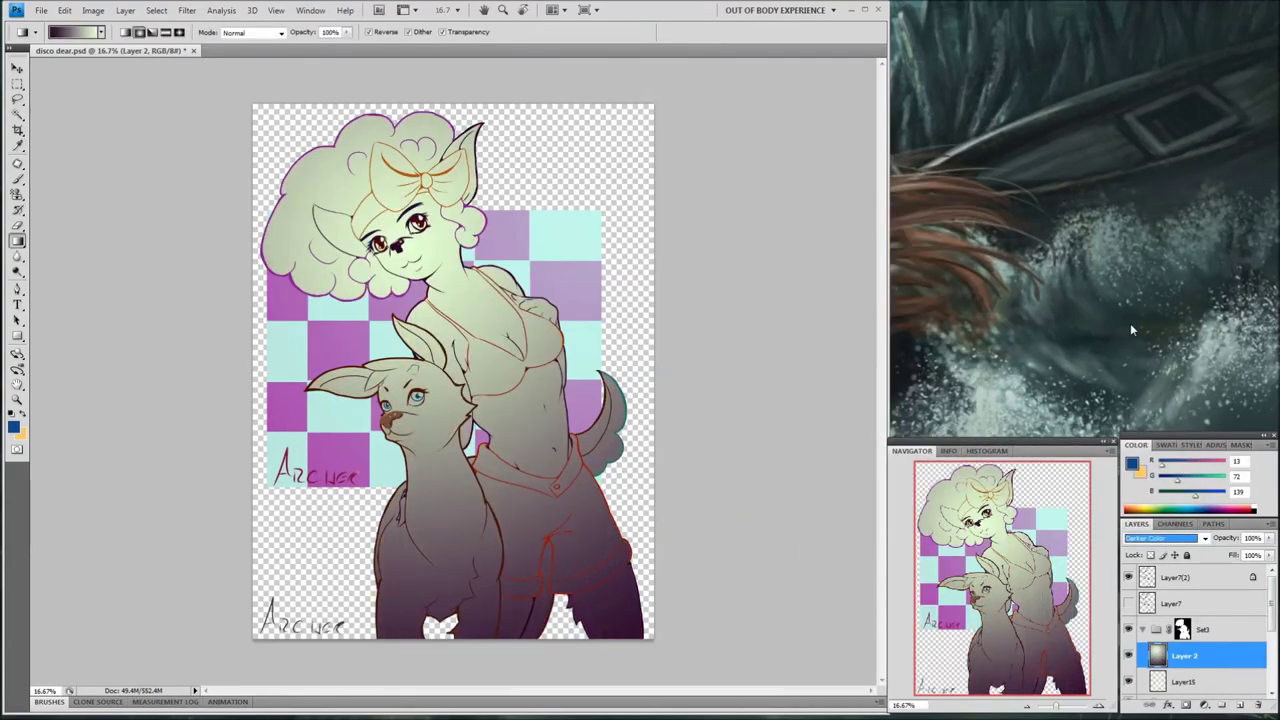
left_click(1128, 655)
left_click(1143, 629)
Step: Recolour the signature on Layer7(2) with the brush in orange RGB 223, 87, 47, and set the foreground colour to RGB 255, 84, 0
left_click(1180, 577)
left_click(1131, 463)
key("Return")
key("e")
left_click(16, 180)
left_click_drag(345, 476, 280, 478)
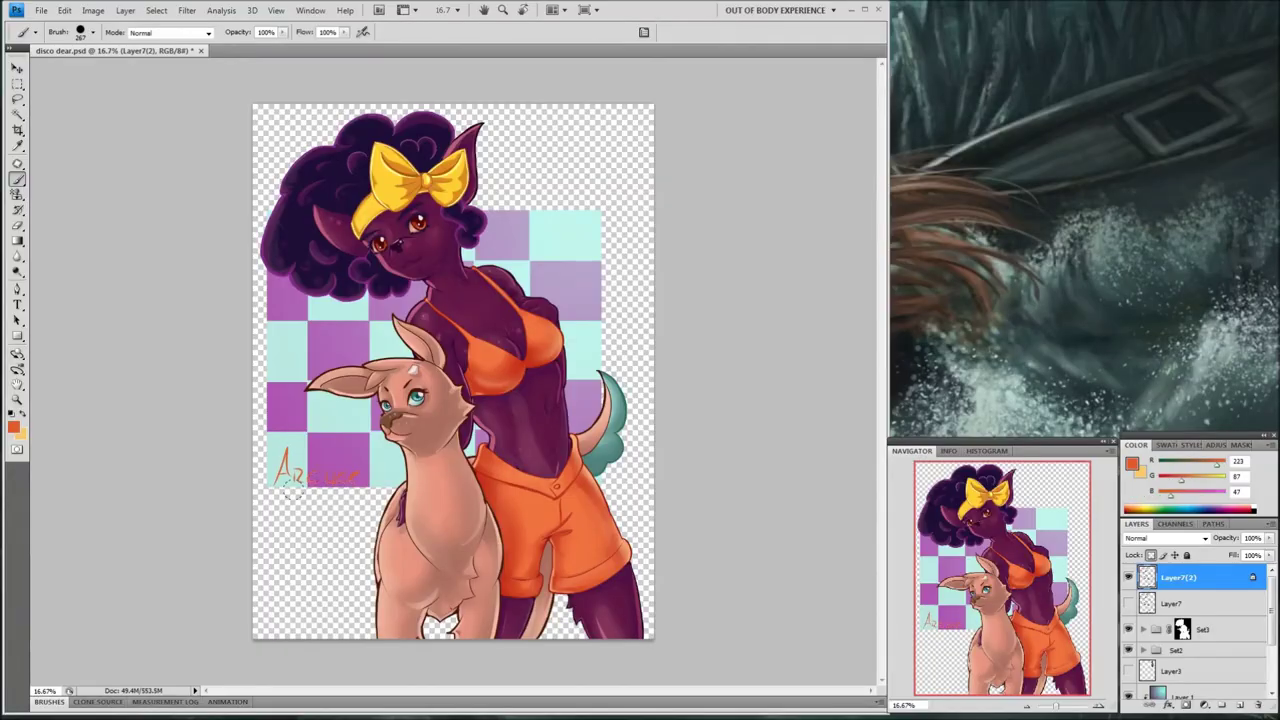
left_click(1131, 463)
key("Return")
Step: Start saving the finished artwork as a separate file
left_click_drag(1052, 706, 1038, 704)
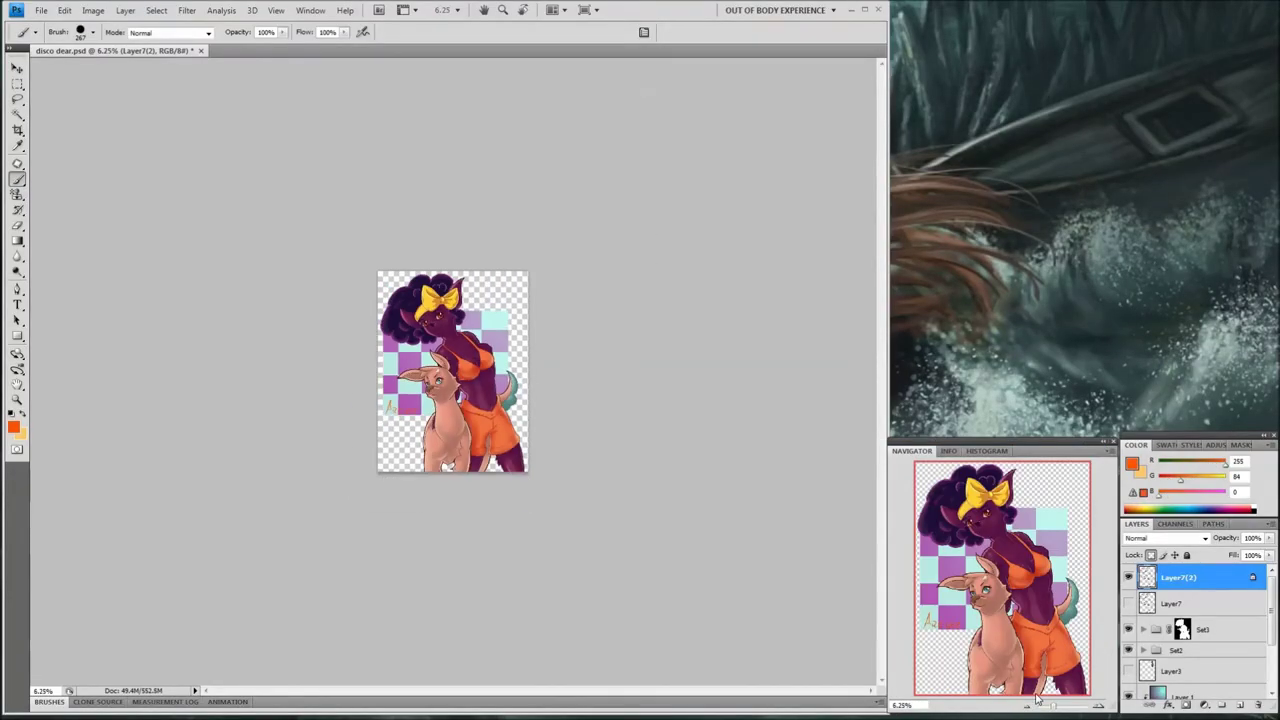
key("ctrl+shift+s")
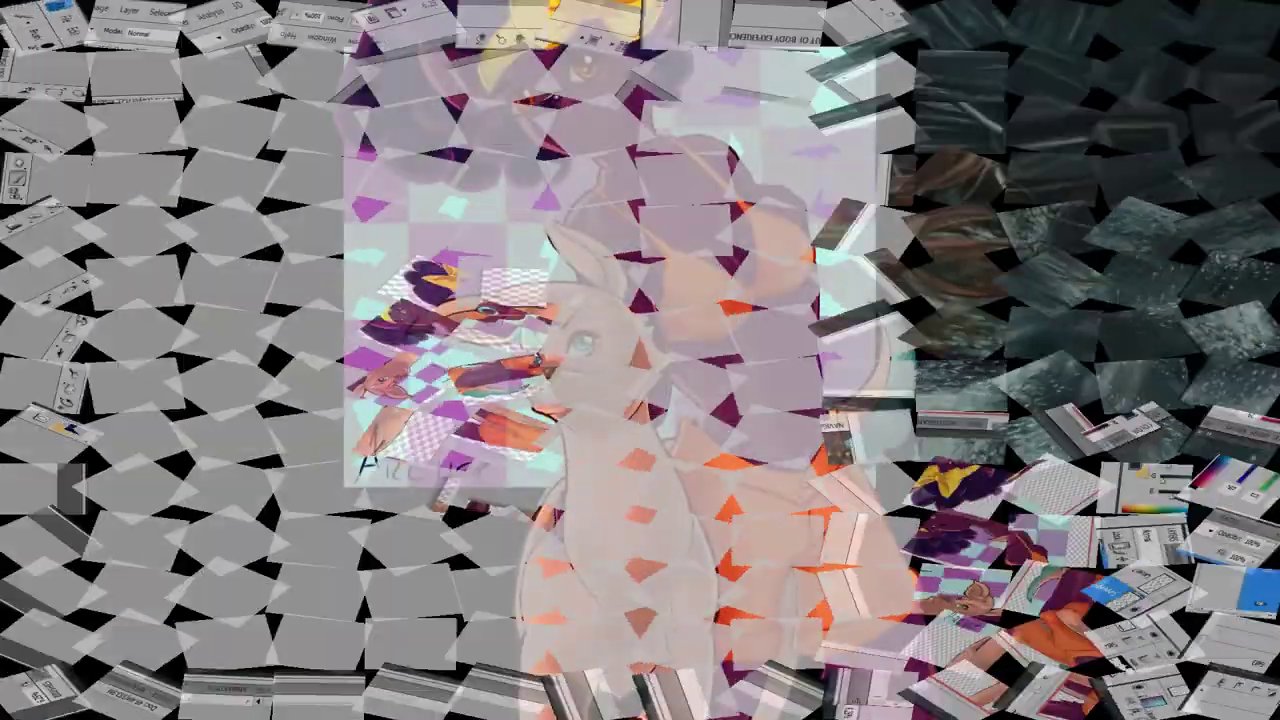